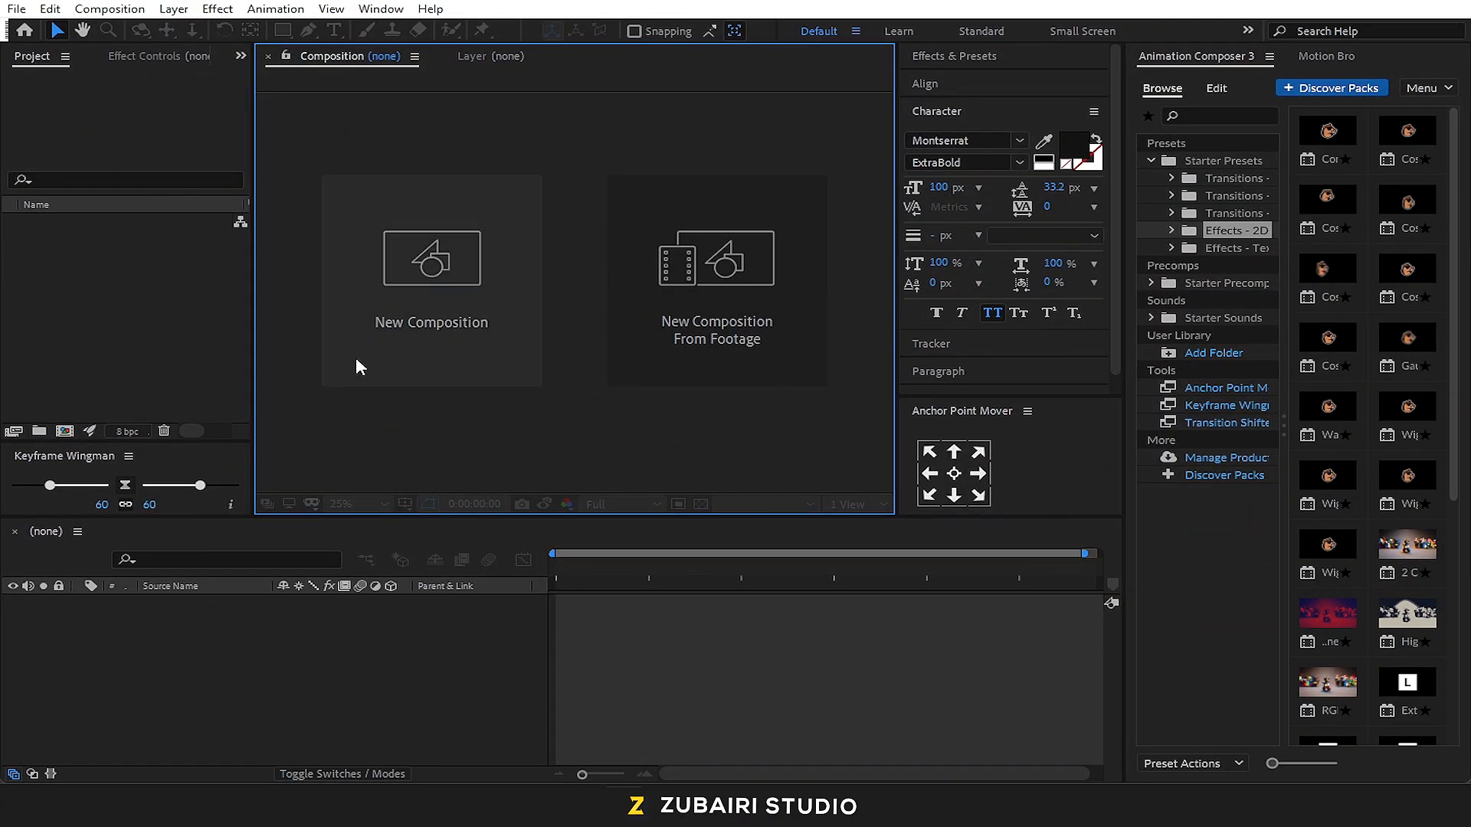
Create a composition named Render at 1200 × 1200 px, 25 fps, with a duration of 8 seconds
{"action": "left_click", "coordinate": [381, 365]}
{"action": "type", "text": "Re"}
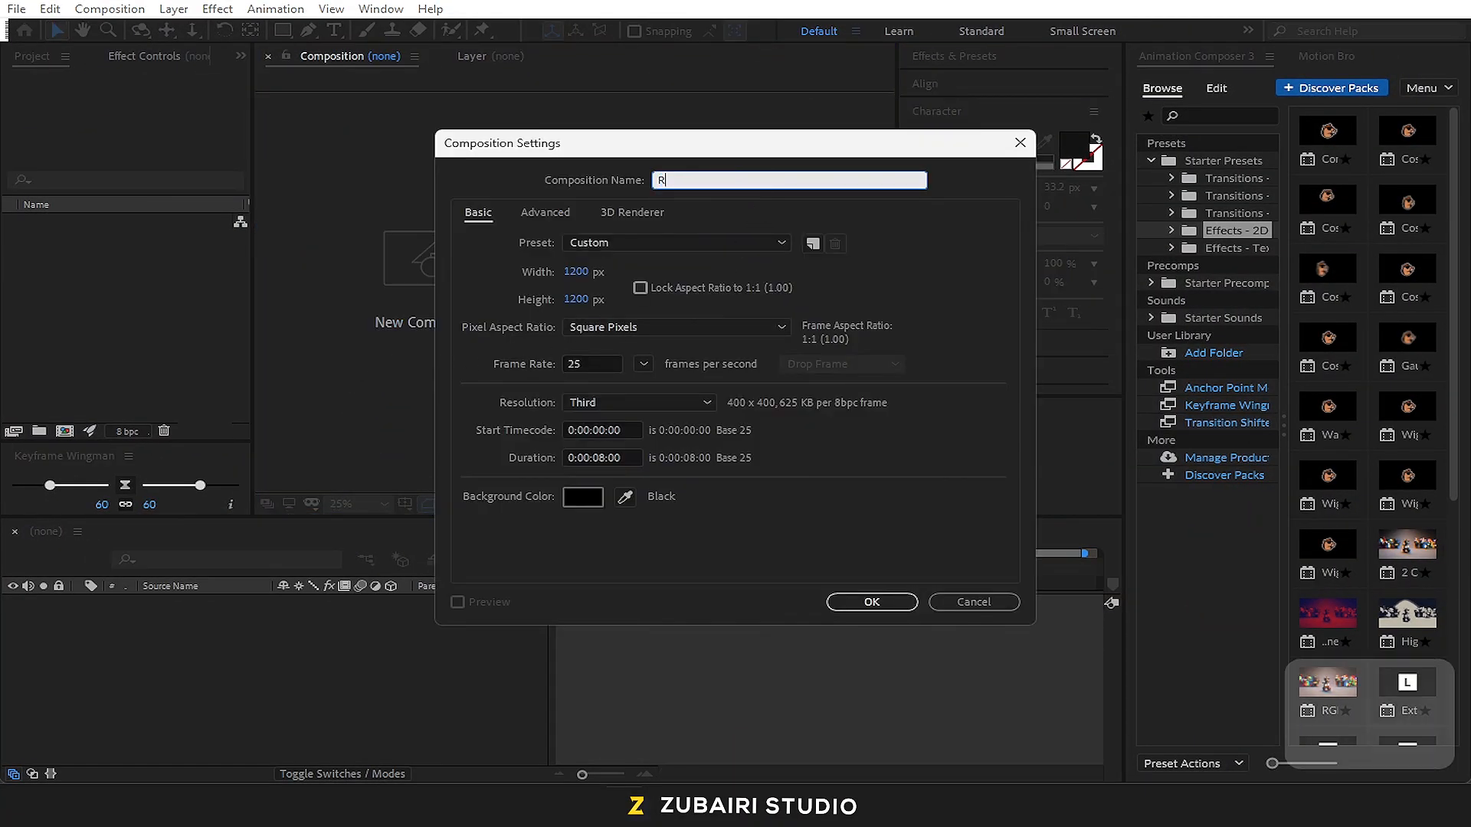
{"action": "type", "text": "nder"}
{"action": "key", "text": "BackSpace"}
{"action": "type", "text": "er"}
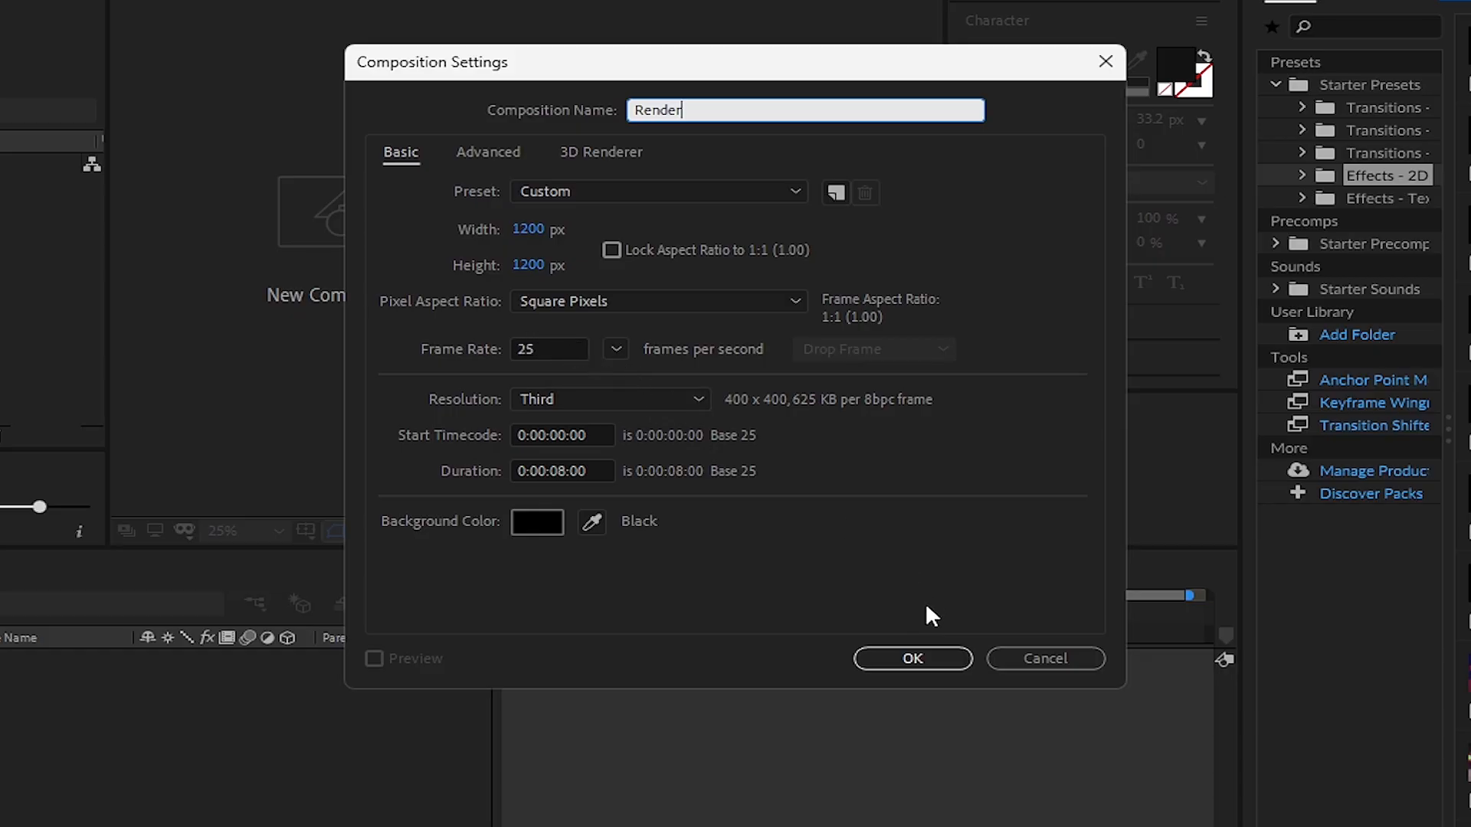
{"action": "left_click", "coordinate": [913, 658]}
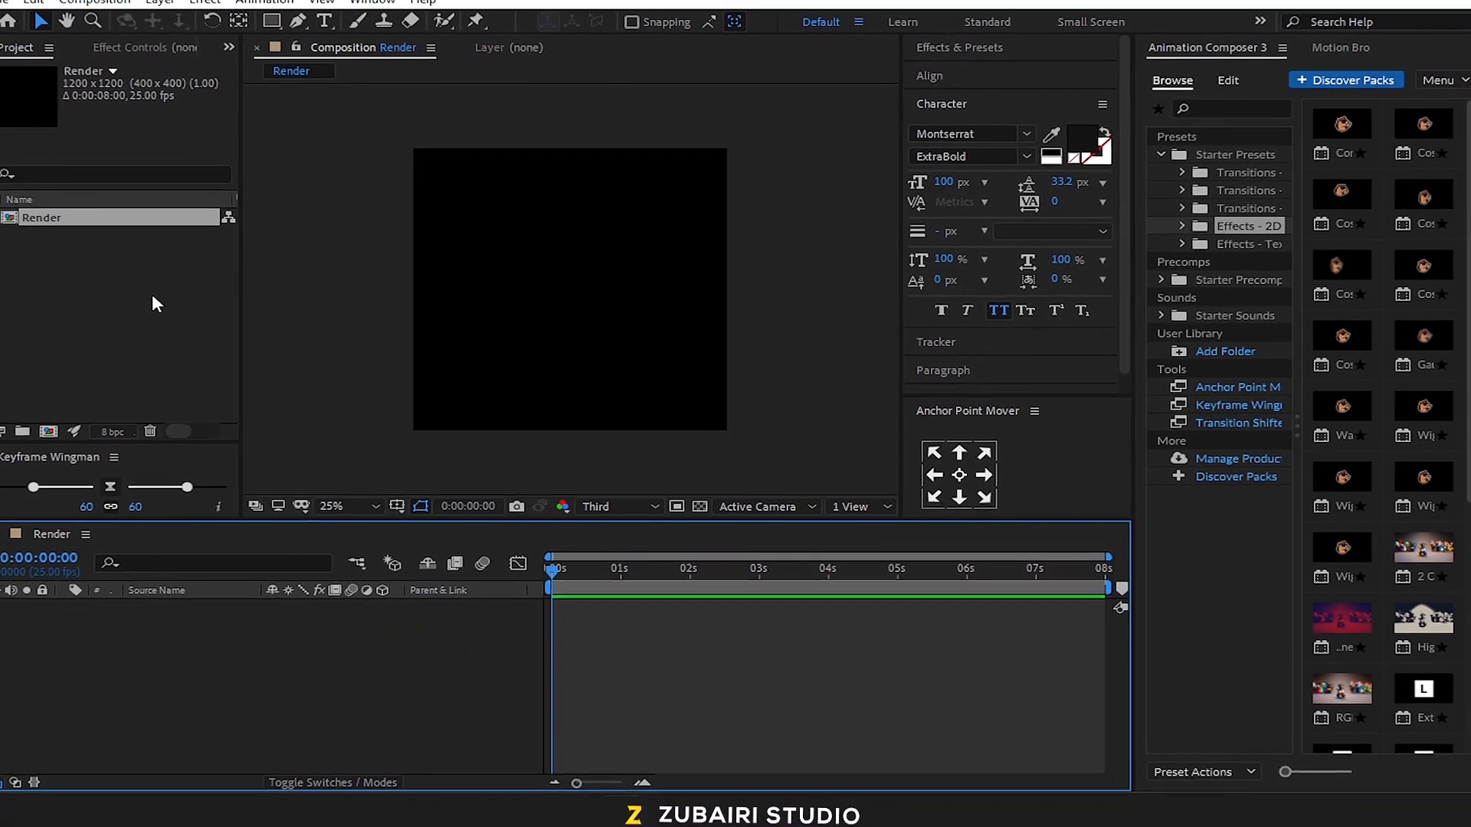
Import all six PNG files from the Footage folder of the Tutorial Burger Animation project as footage
{"action": "right_click", "coordinate": [152, 297]}
{"action": "mouse_move", "coordinate": [195, 396]}
{"action": "left_click", "coordinate": [430, 395]}
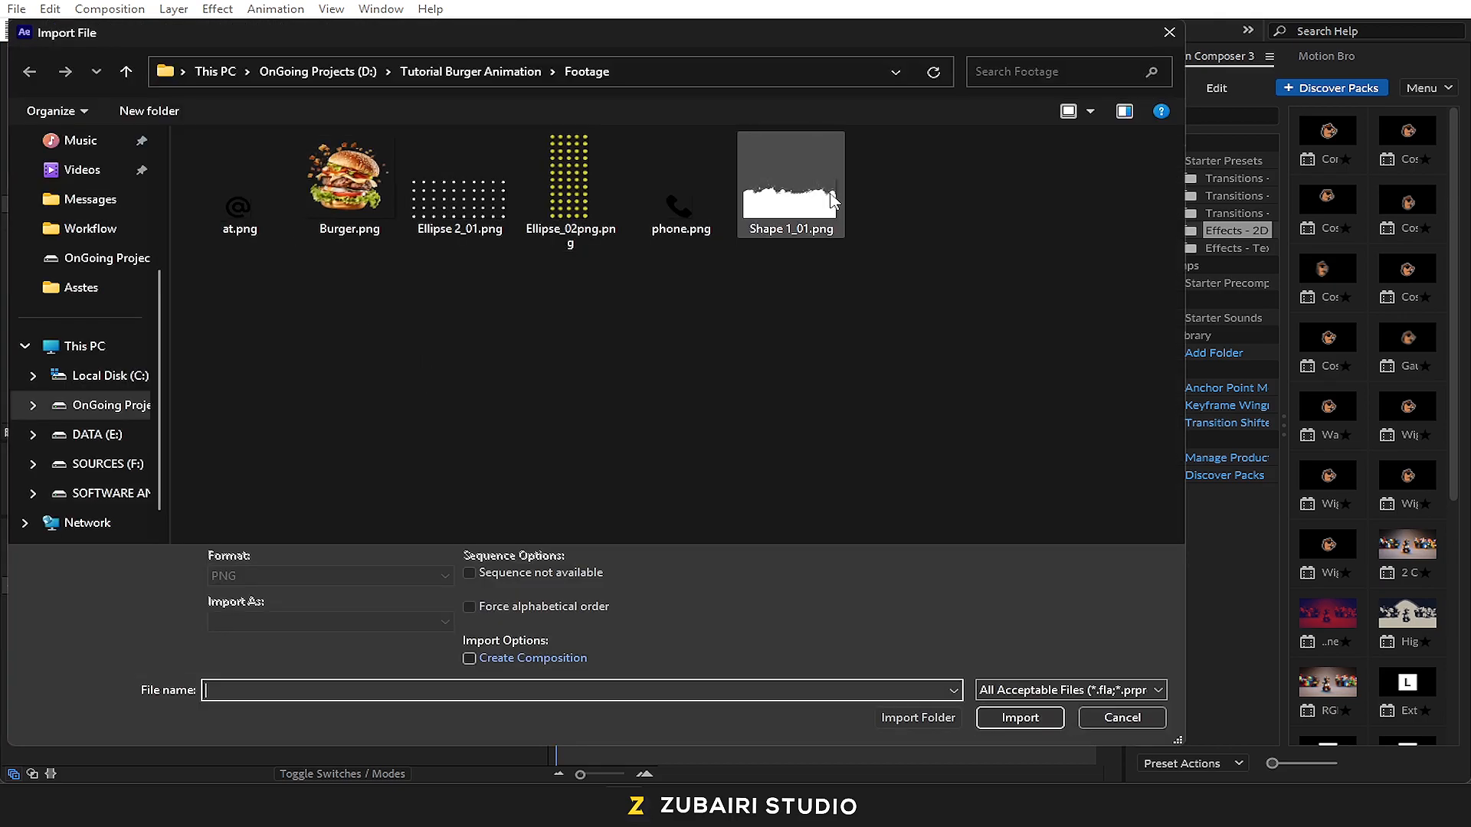
{"action": "left_click_drag", "start_coordinate": [254, 293], "coordinate": [931, 170]}
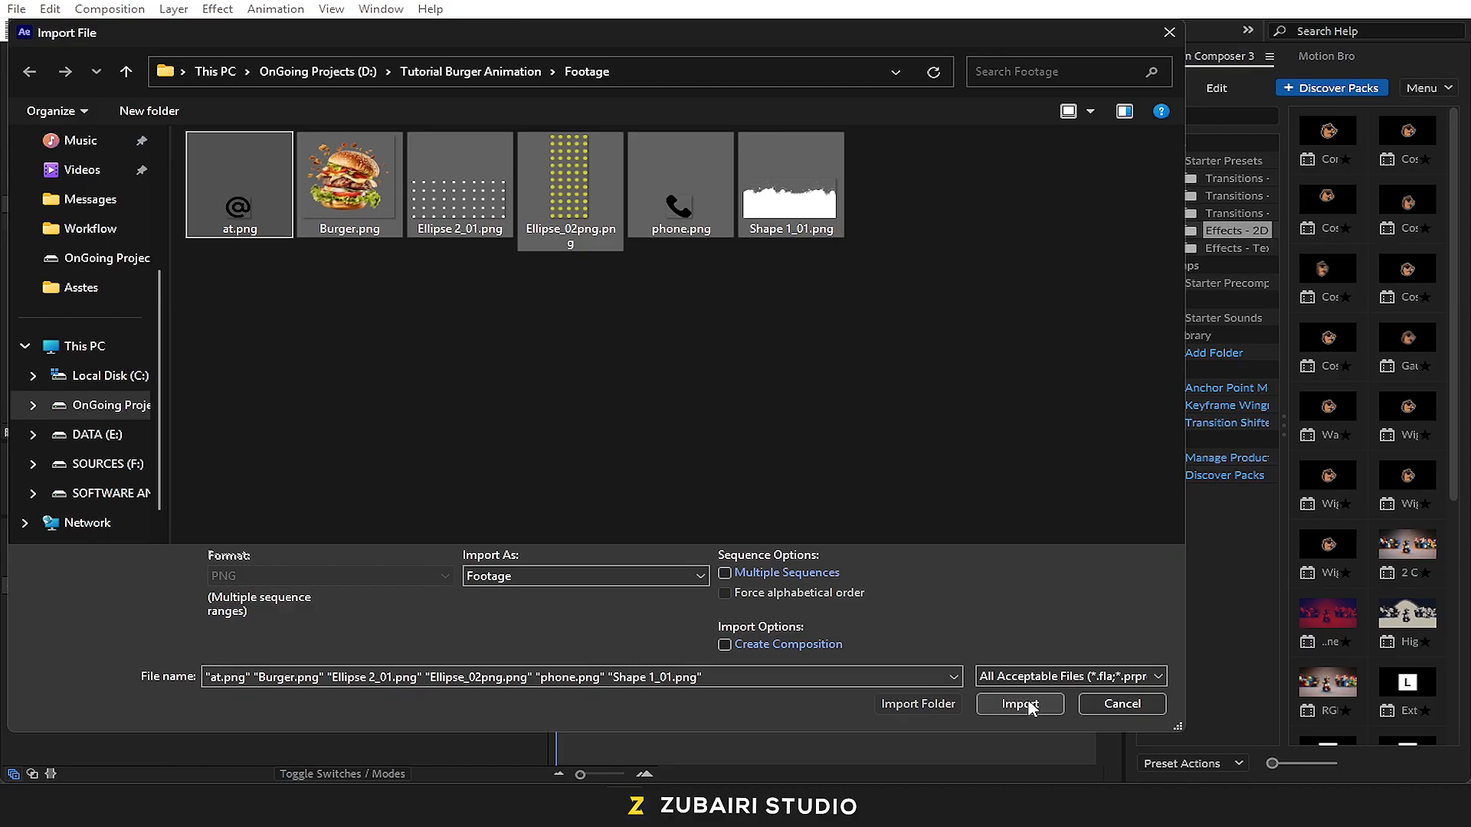
{"action": "left_click", "coordinate": [1023, 703]}
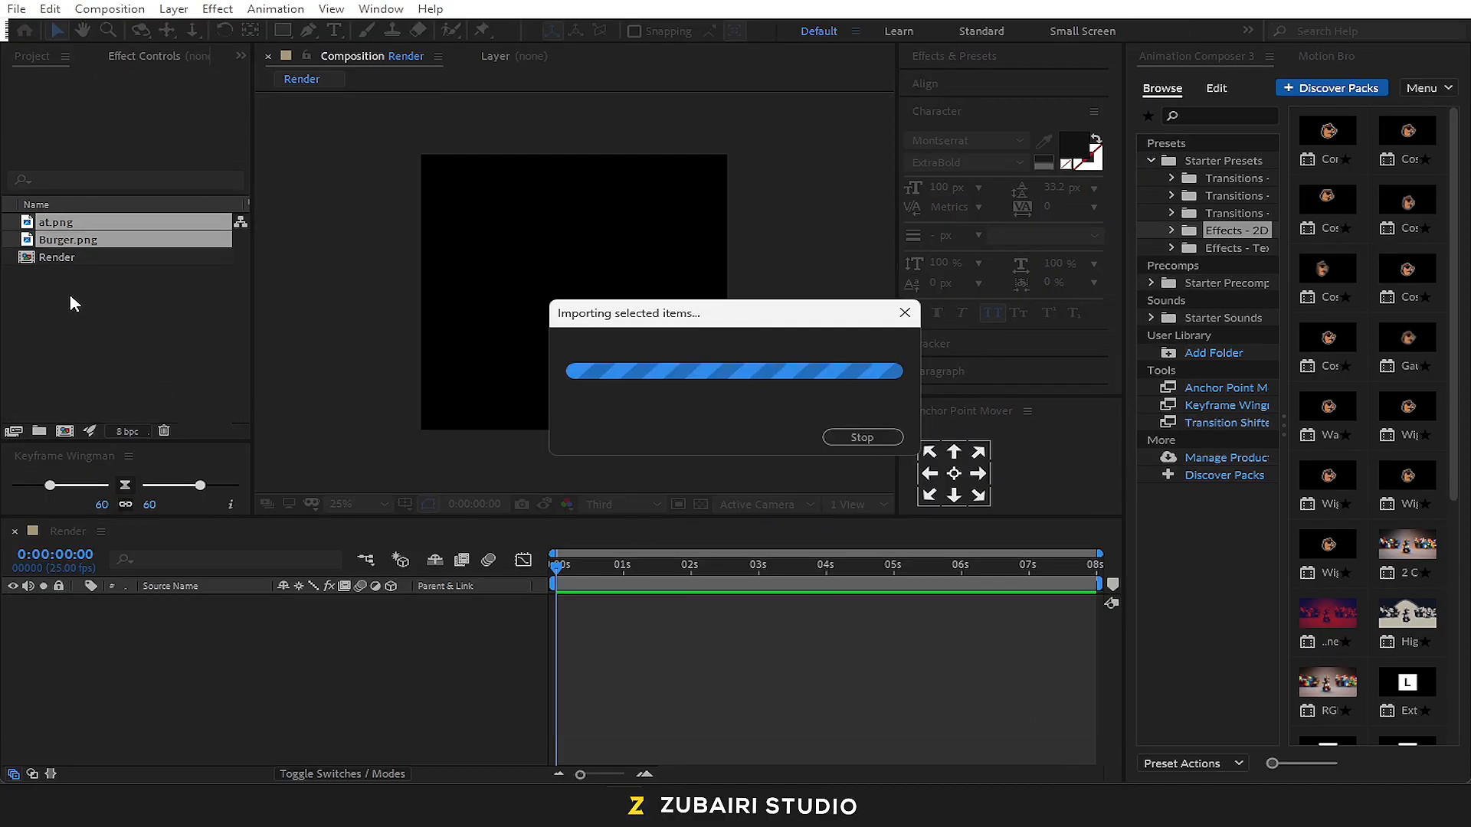
Group the imported PNG files in a new project folder named Assets, expand it and preview Shape 1_01.png
{"action": "left_click_drag", "start_coordinate": [63, 336], "coordinate": [39, 430]}
{"action": "type", "text": "Asse"}
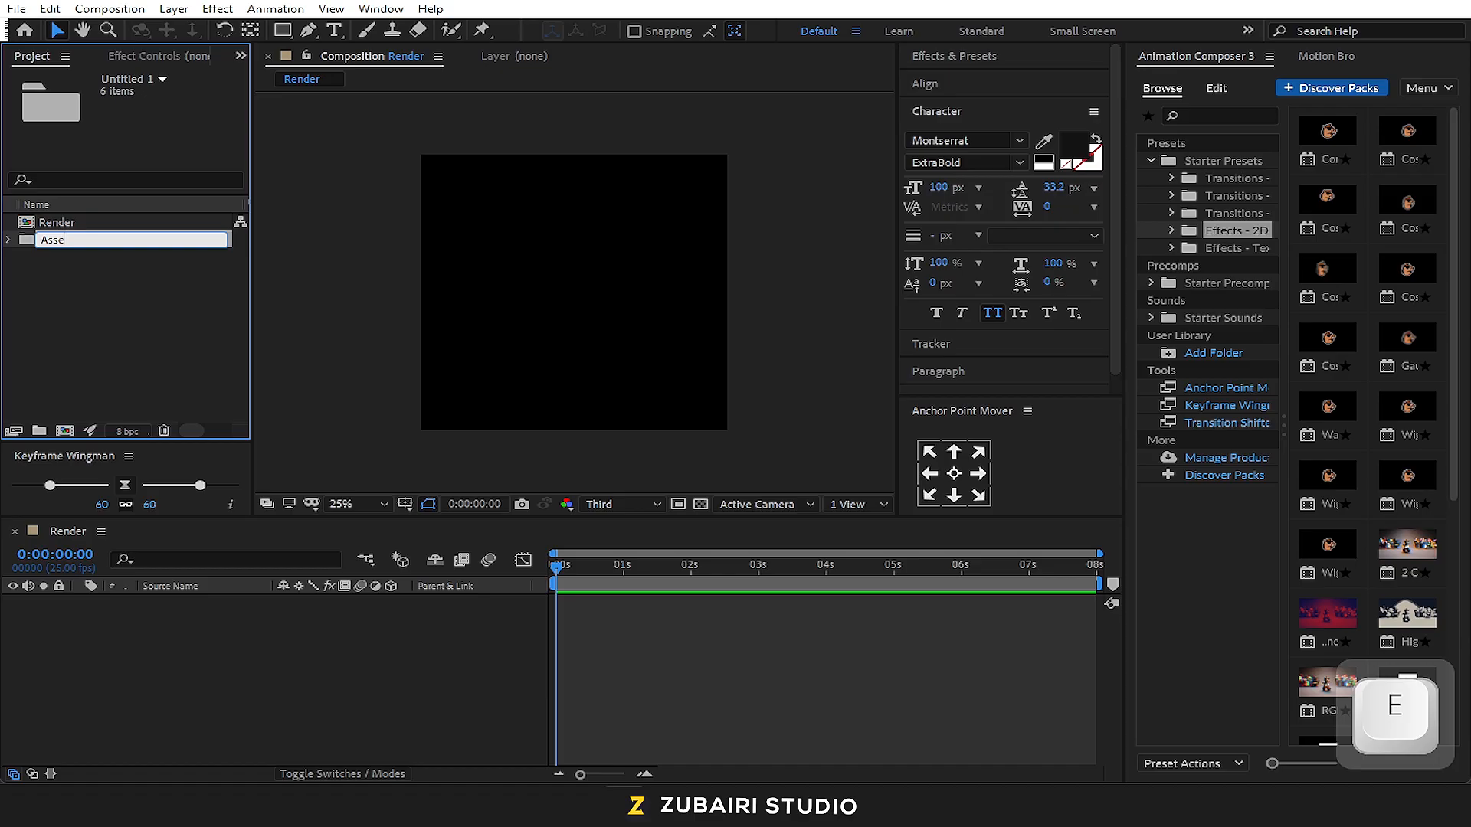
{"action": "key", "text": "Return"}
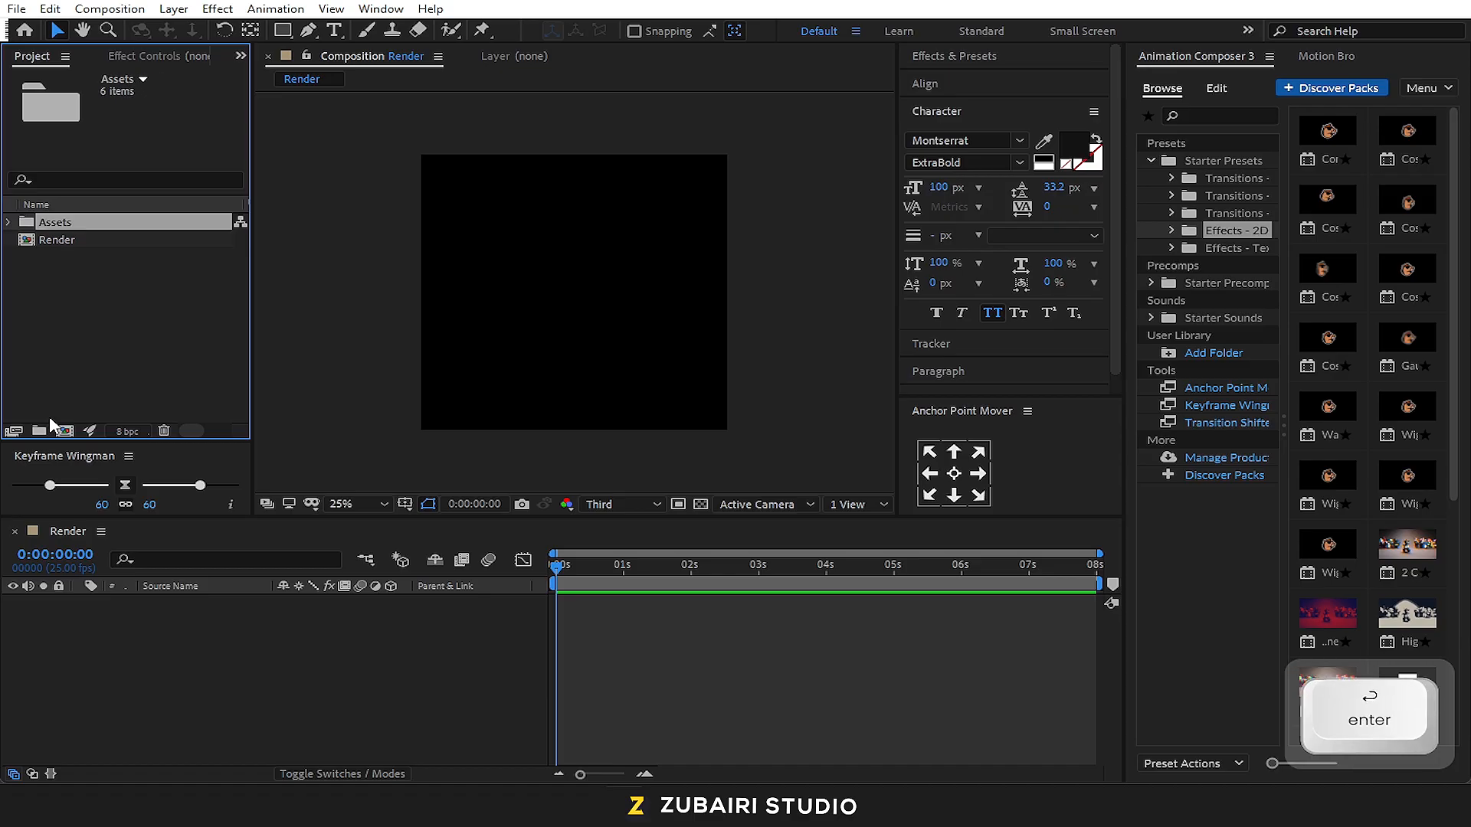
{"action": "left_click", "coordinate": [10, 223]}
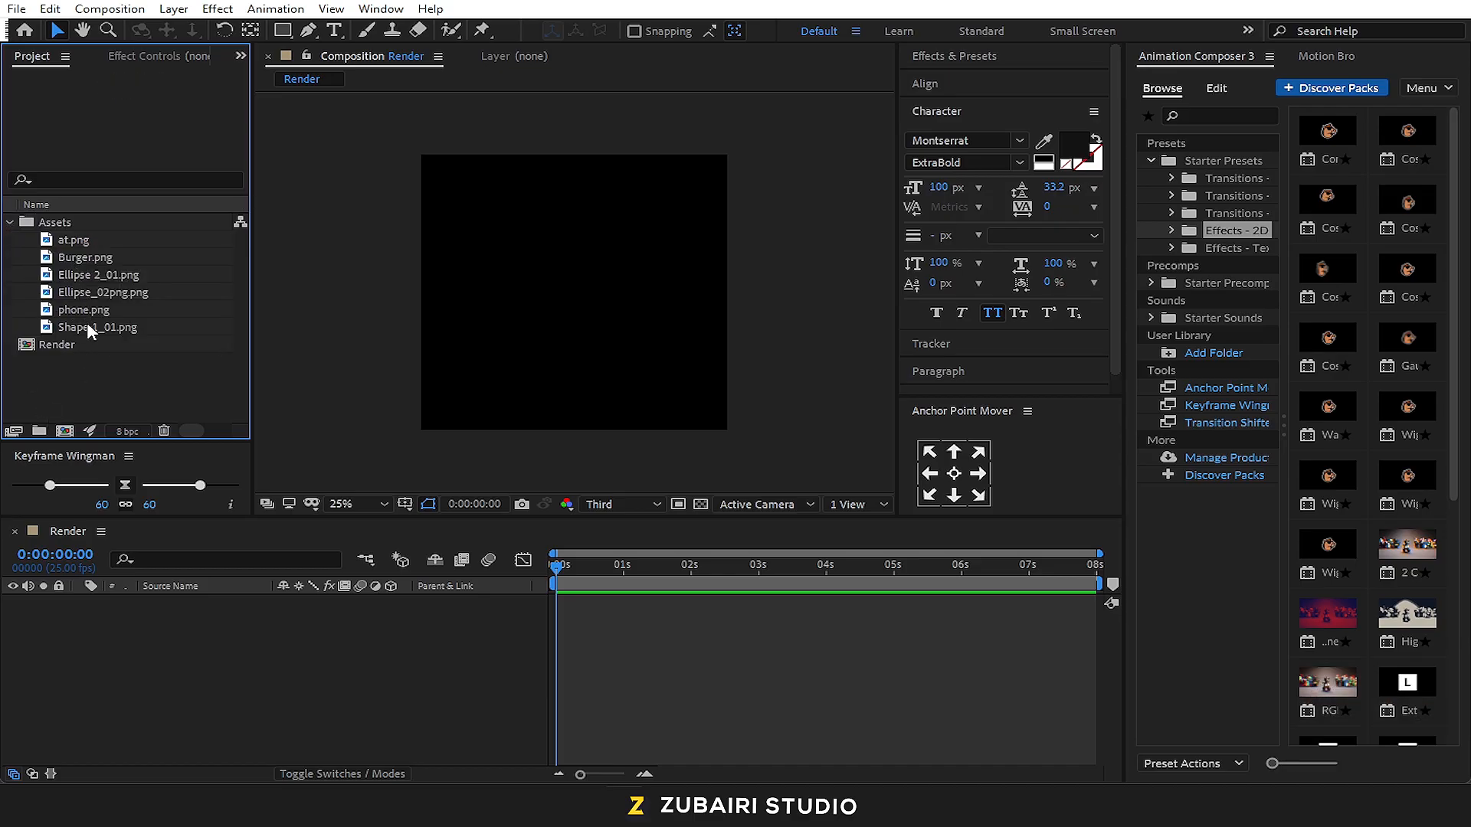
{"action": "left_click", "coordinate": [84, 330]}
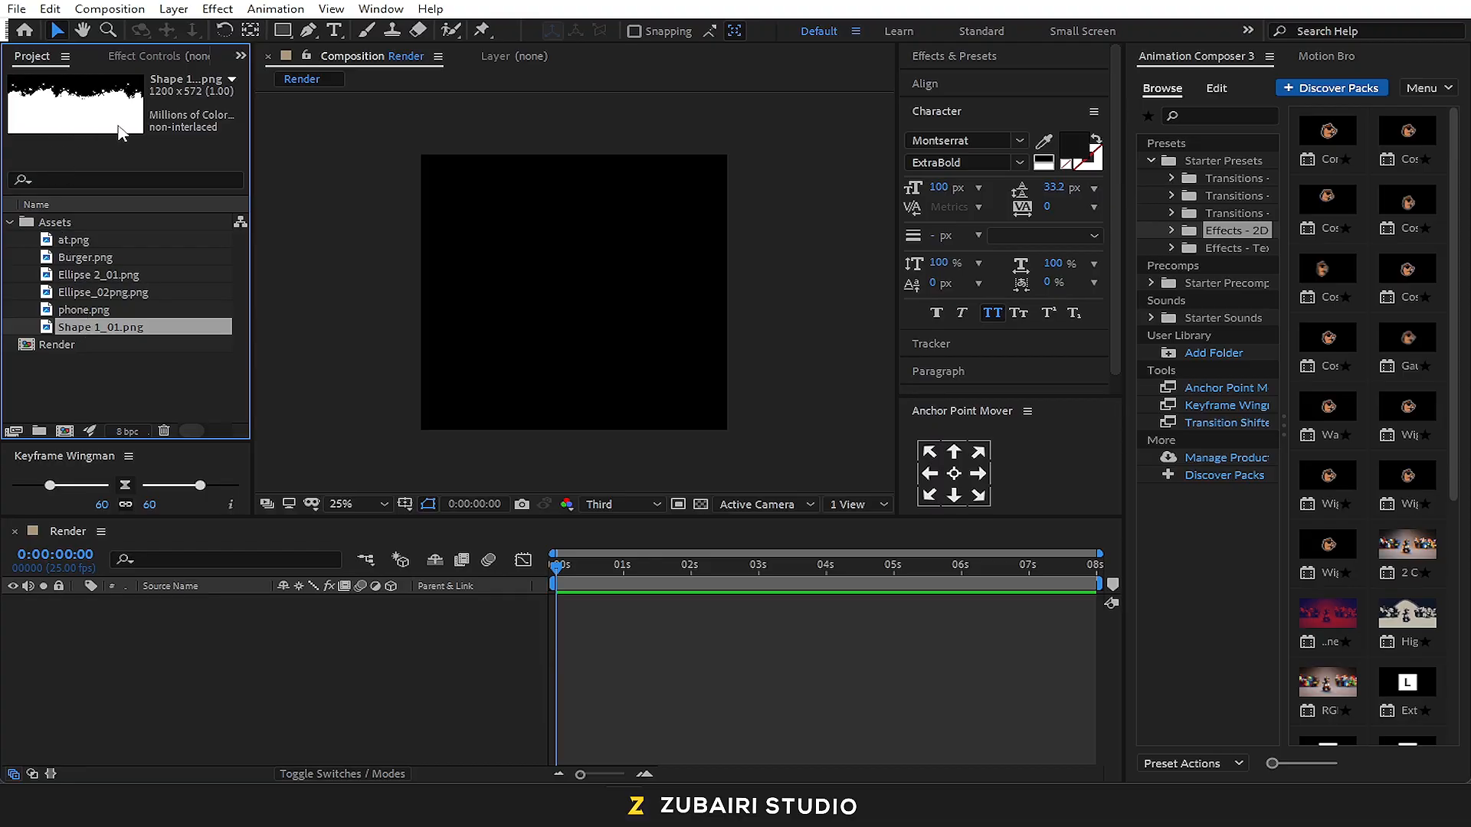
Add a 1200 × 1200 px solid named BG with the yellow colour FFCC00 to the Render composition
{"action": "right_click", "coordinate": [150, 610]}
{"action": "mouse_move", "coordinate": [253, 406]}
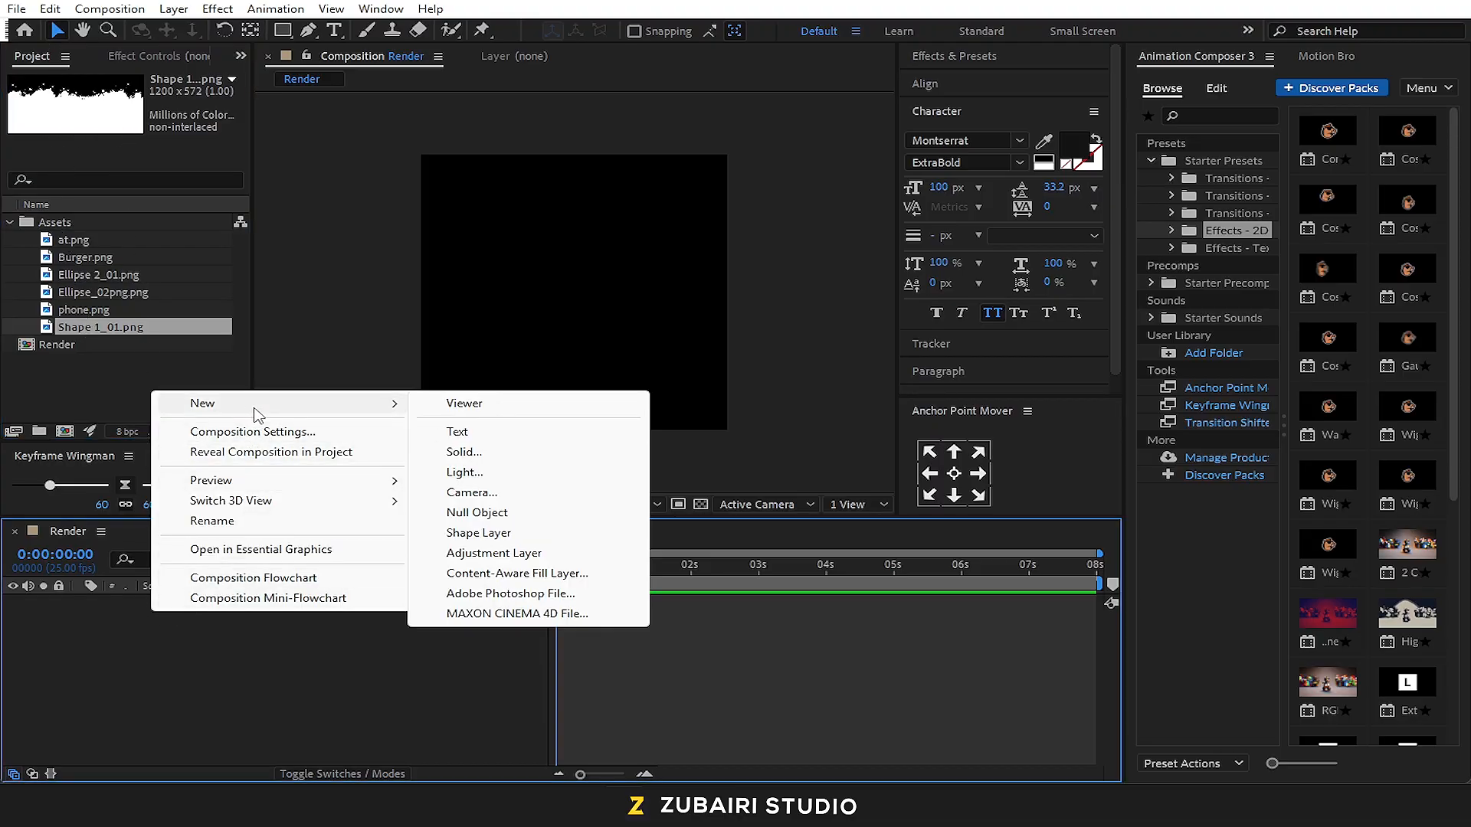
{"action": "left_click", "coordinate": [464, 452]}
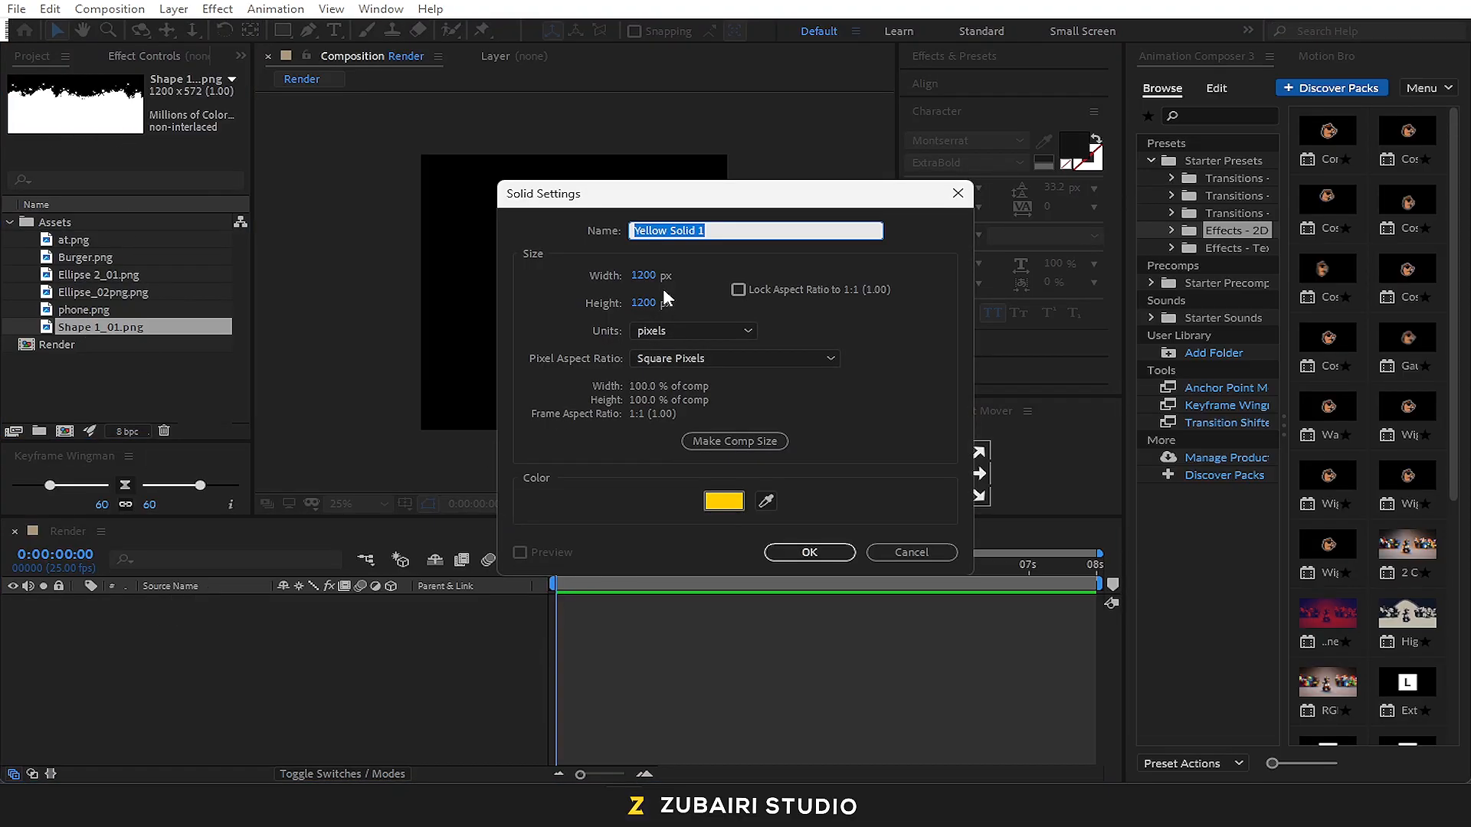
{"action": "type", "text": "BG"}
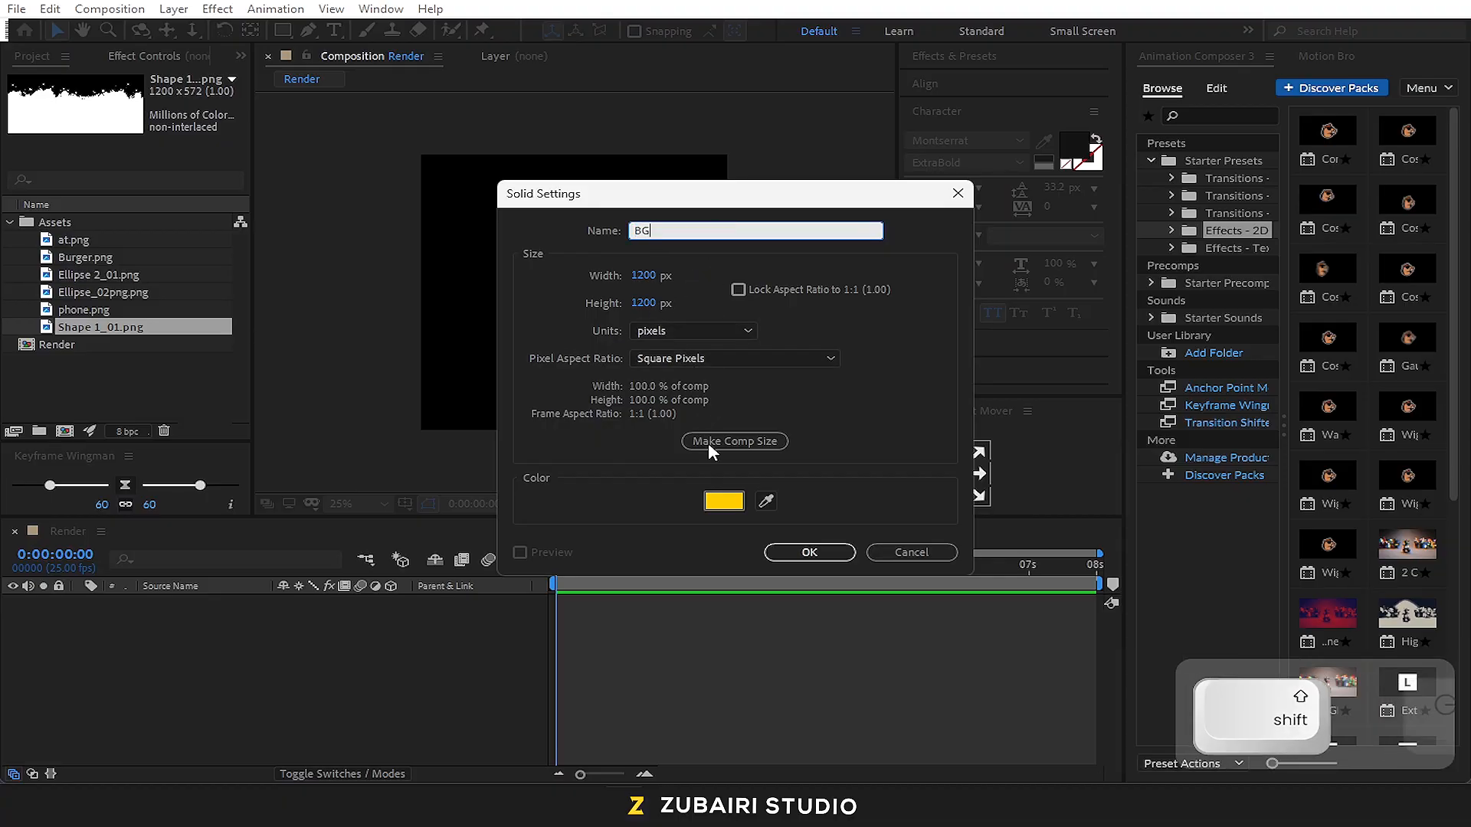
{"action": "left_click", "coordinate": [724, 501]}
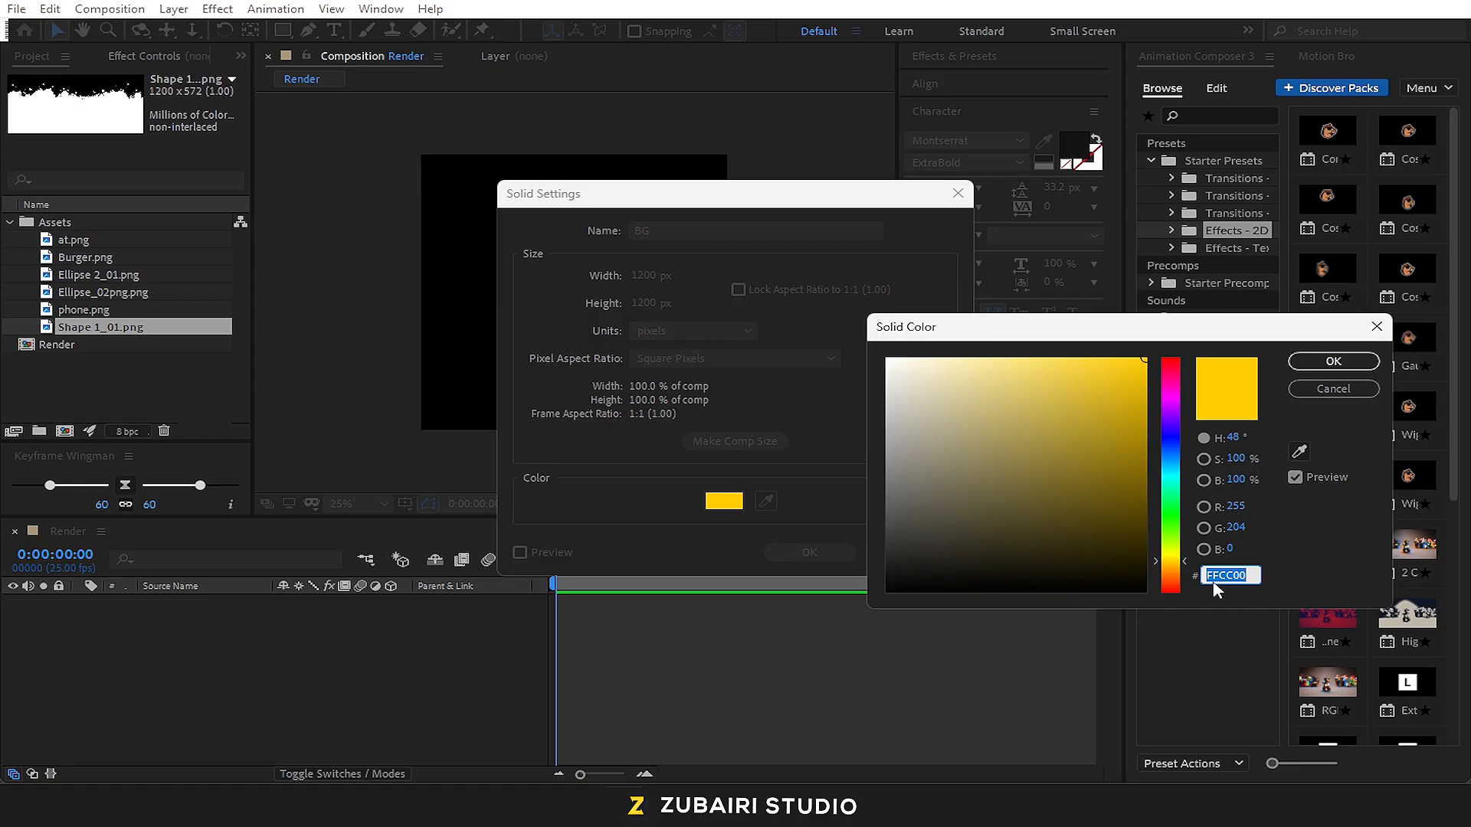
{"action": "left_click", "coordinate": [1340, 365]}
{"action": "left_click", "coordinate": [810, 551]}
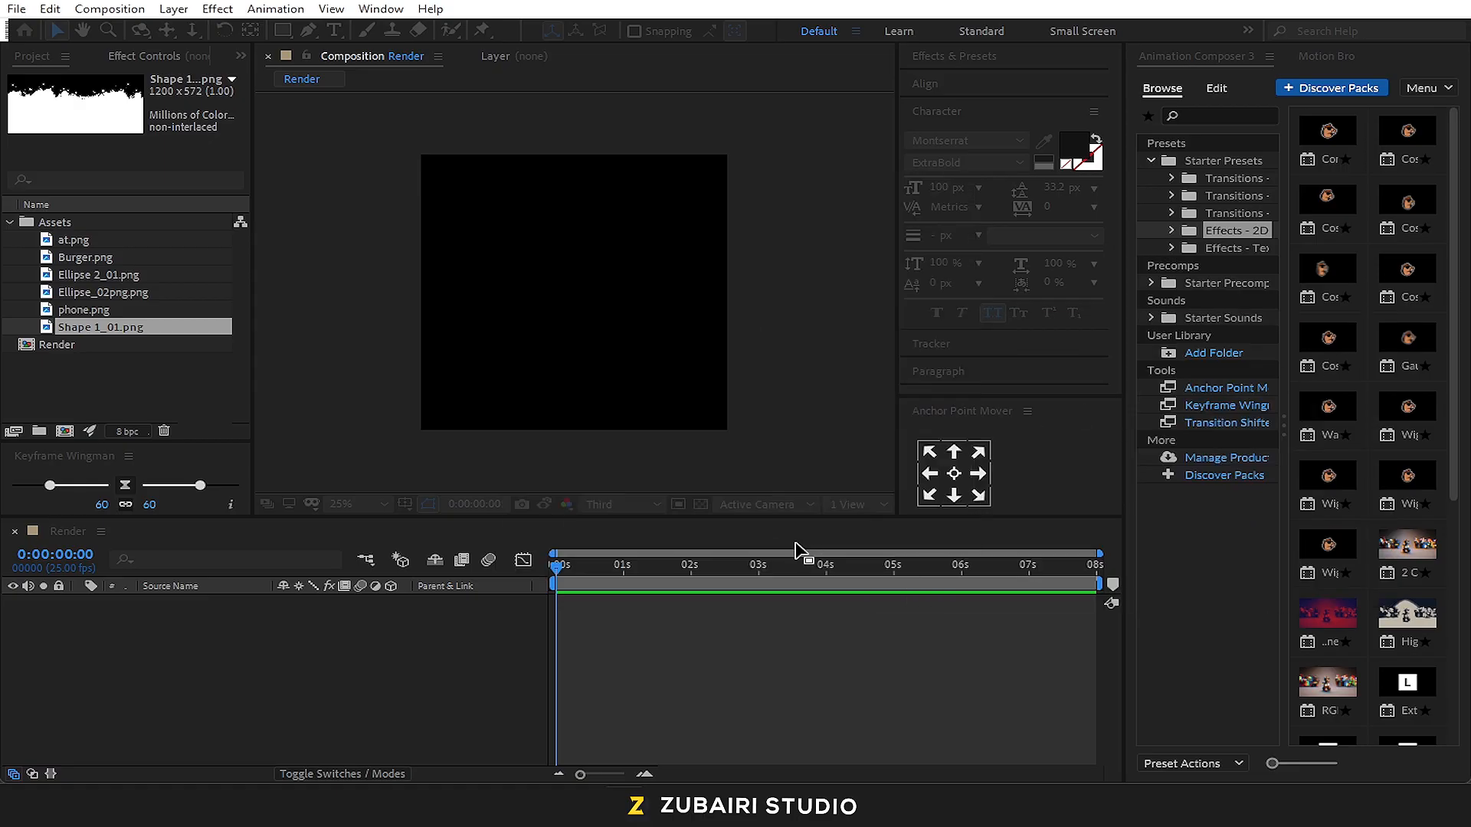
{"action": "left_click", "coordinate": [259, 671]}
Add Shape 1_01.png above the BG layer and move it straight down to the composition's bottom edge
{"action": "left_click_drag", "start_coordinate": [76, 328], "coordinate": [185, 599]}
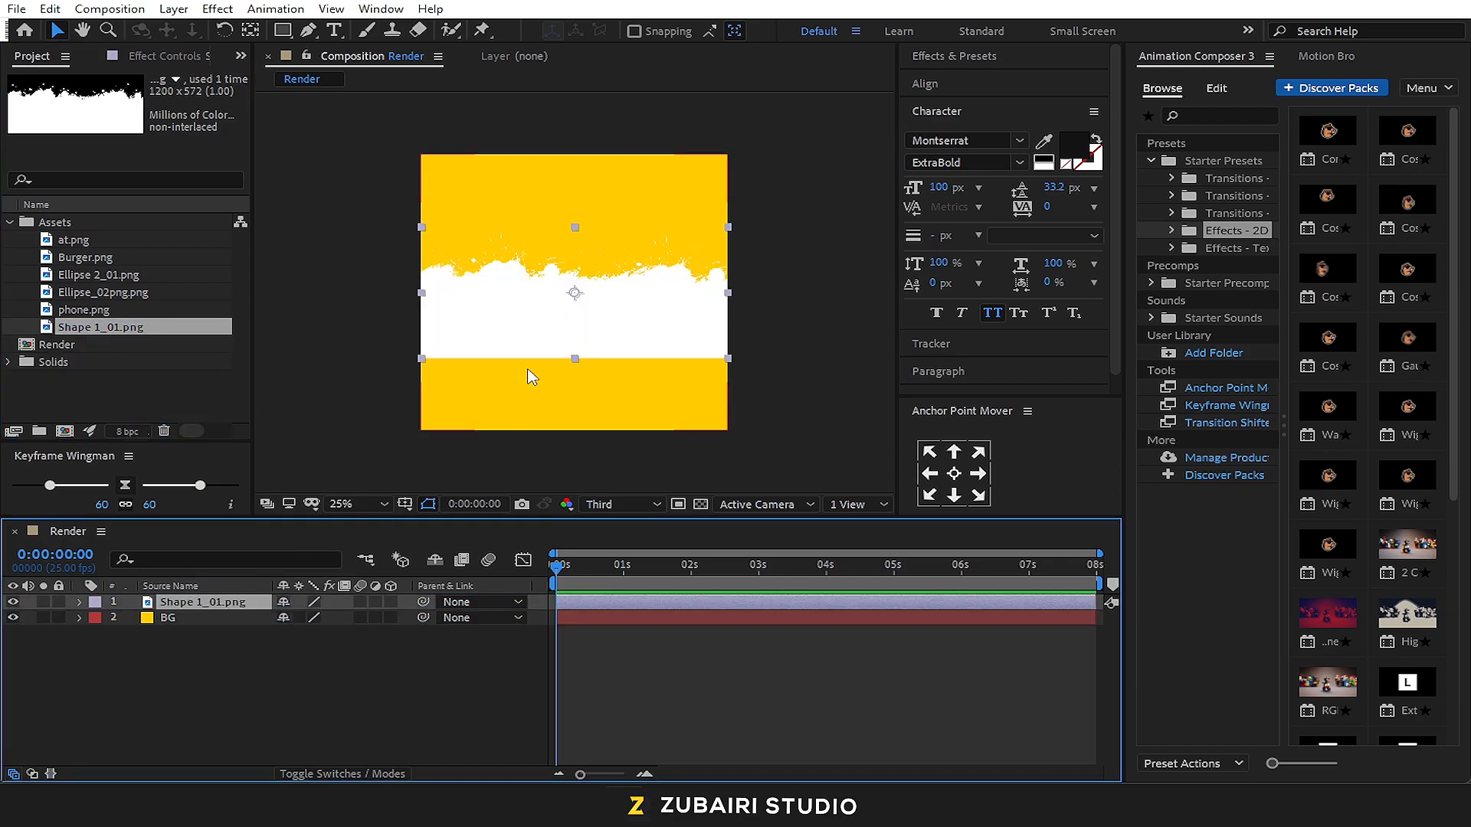
{"action": "left_click_drag", "start_coordinate": [550, 339], "coordinate": [544, 408]}
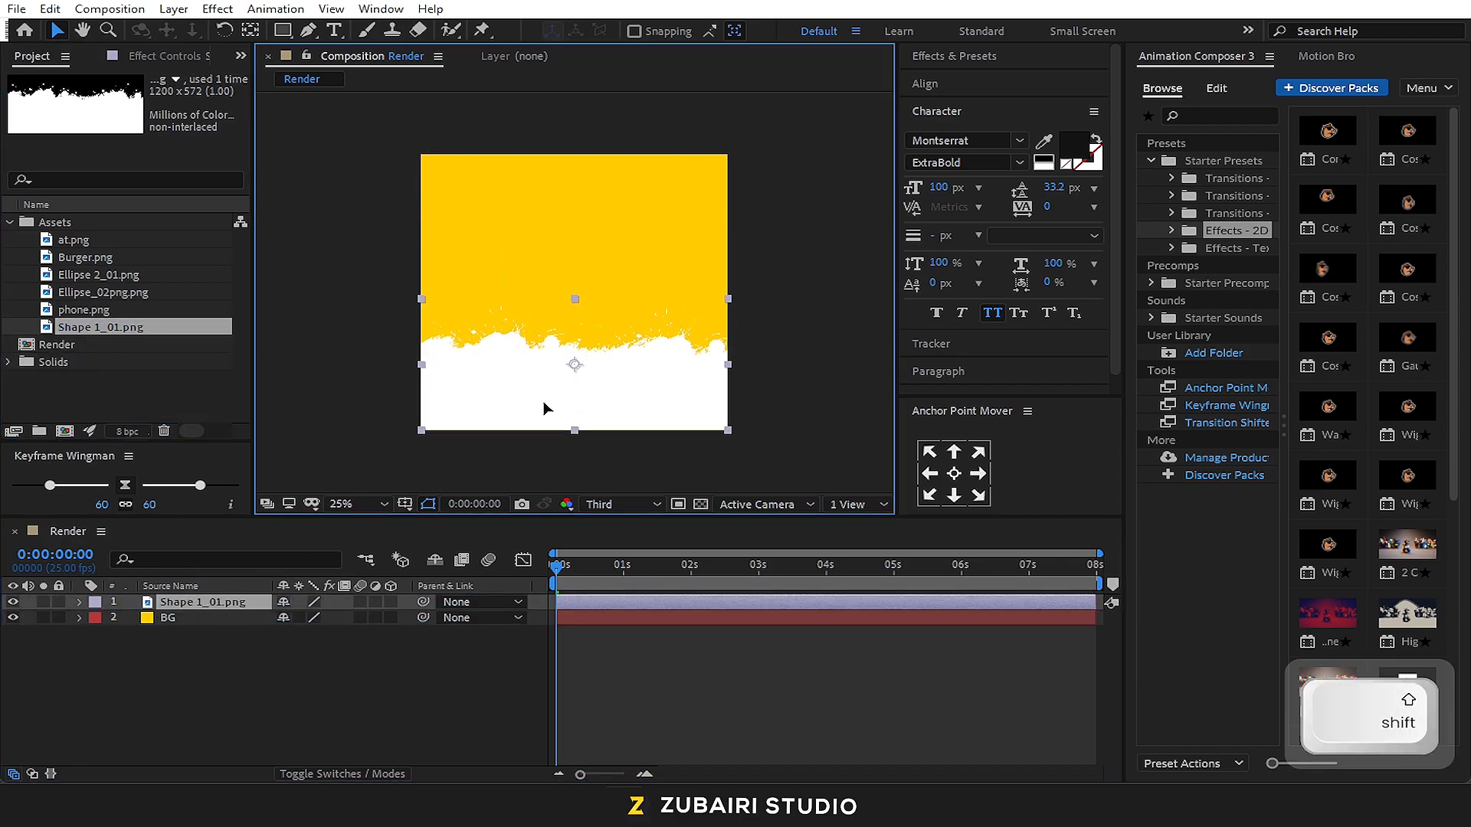
{"action": "left_click", "coordinate": [345, 450]}
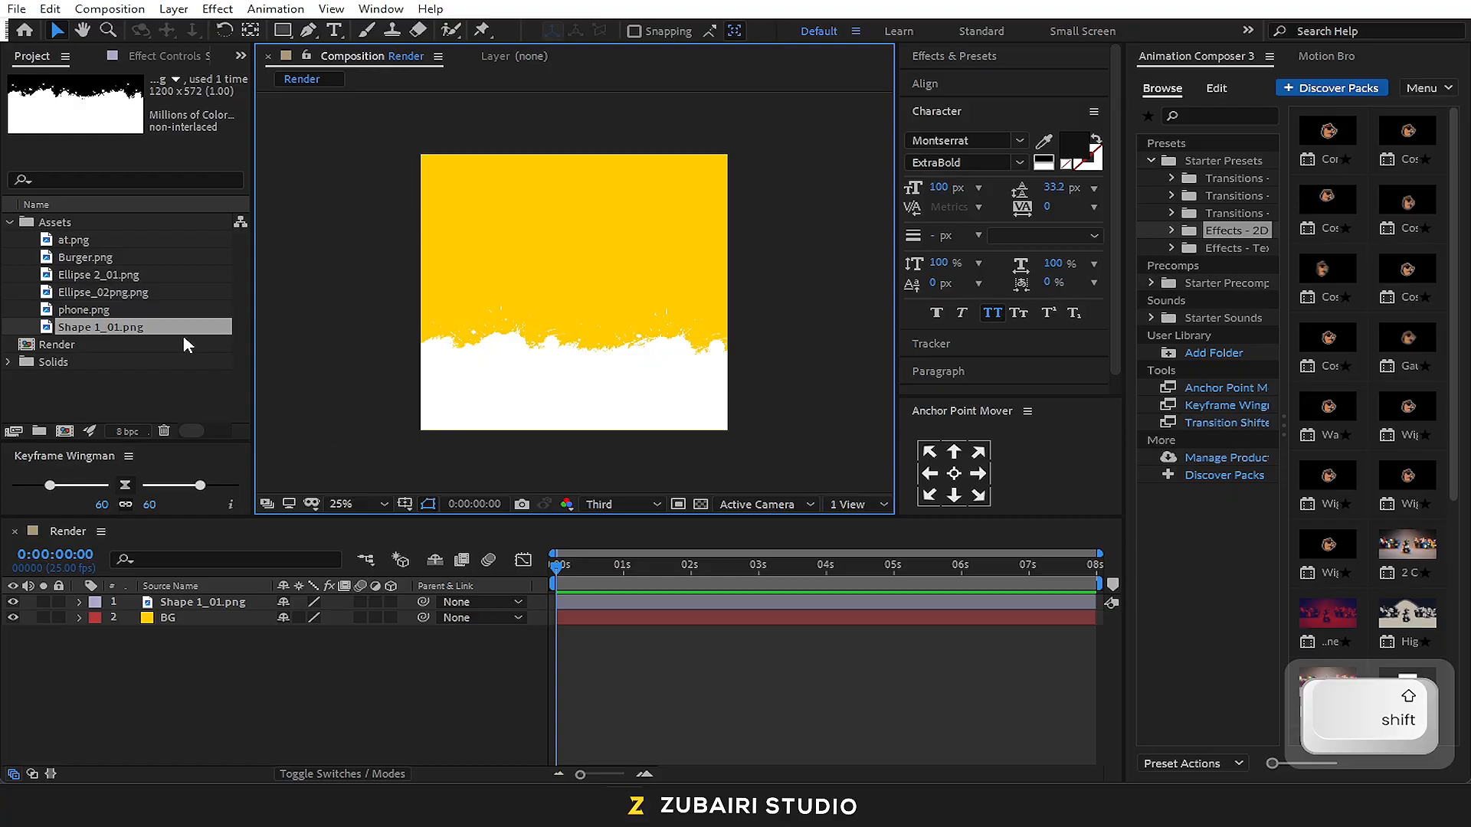
Add Burger.png above the shape layer and set its scale to 45%
{"action": "left_click", "coordinate": [71, 309]}
{"action": "left_click", "coordinate": [76, 259]}
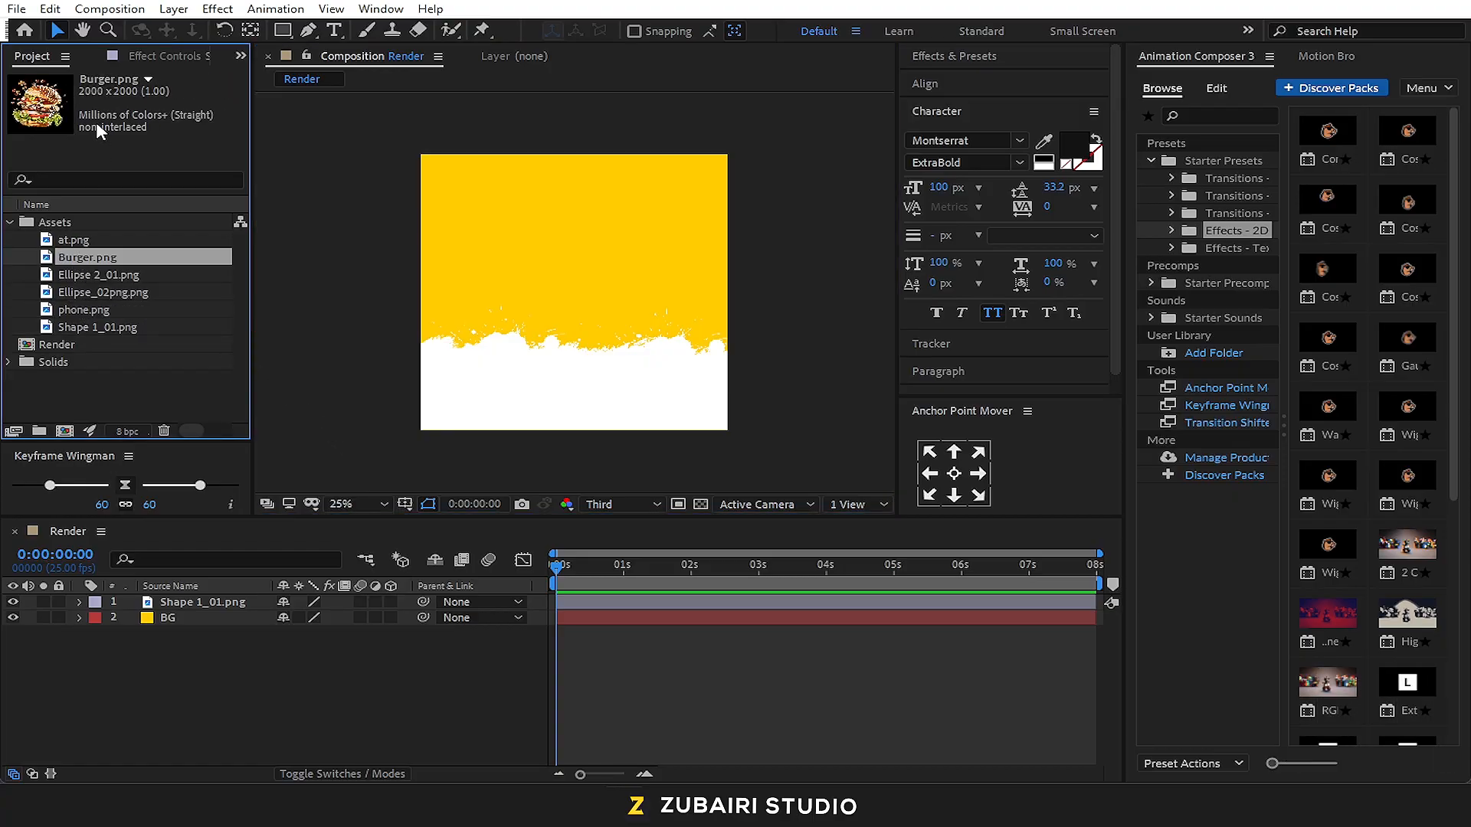
{"action": "left_click_drag", "start_coordinate": [98, 265], "coordinate": [188, 601]}
{"action": "key", "text": "s"}
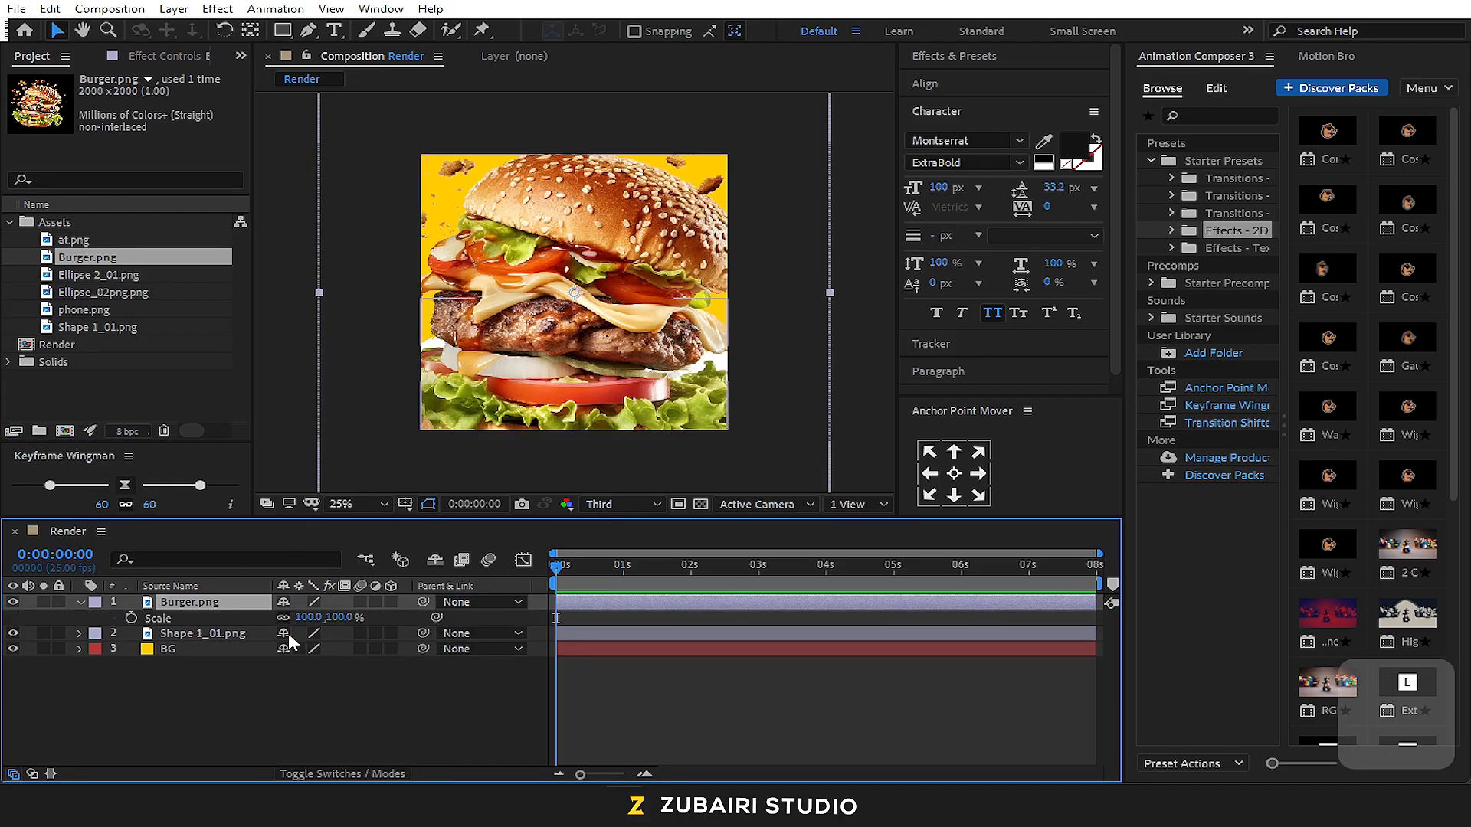
{"action": "type", "text": "45"}
{"action": "key", "text": "Return"}
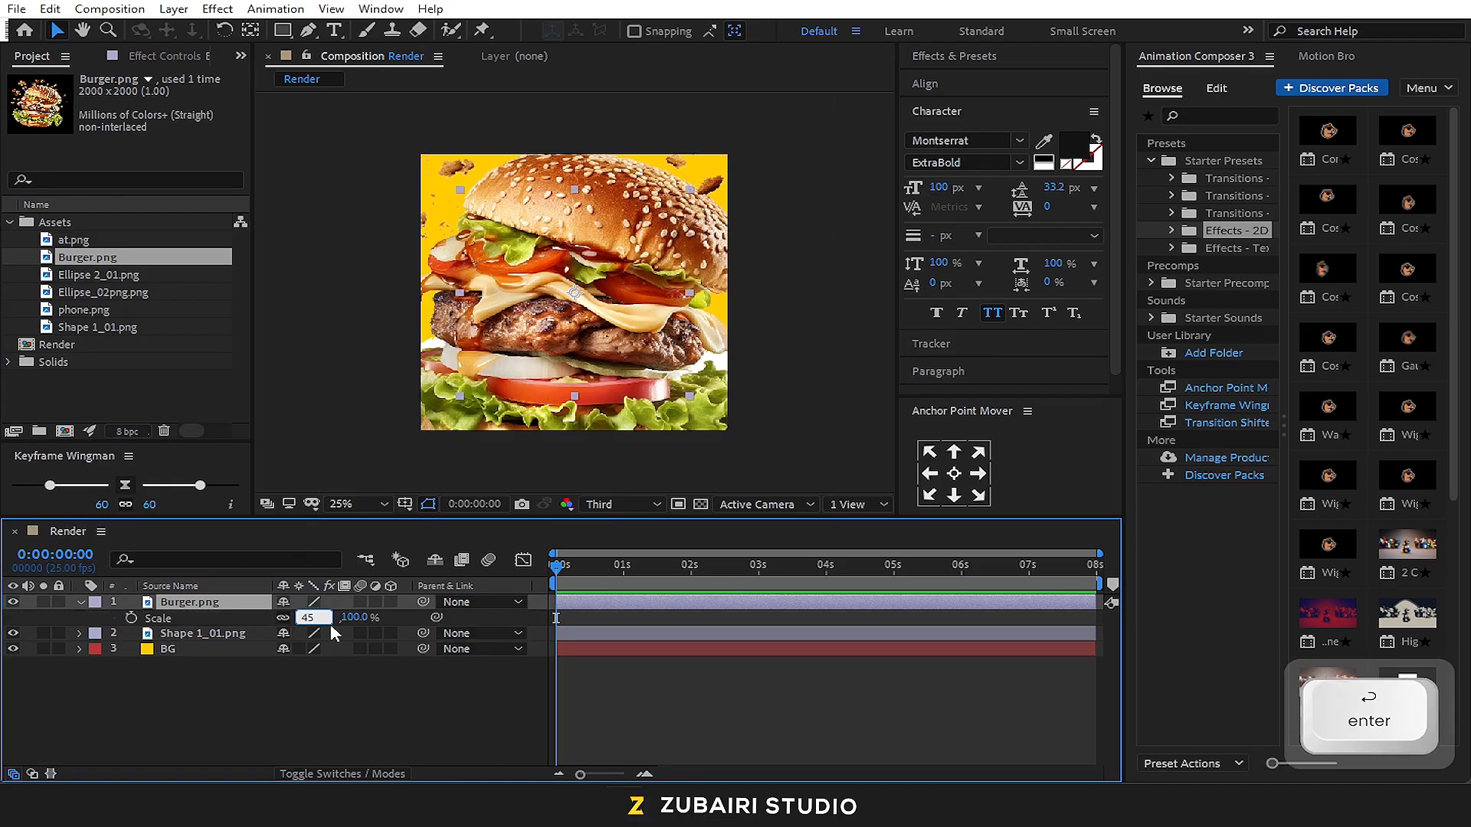
Pre-compose the Shape 1_01.png layer as Shape, leaving all attributes in Render
{"action": "left_click", "coordinate": [231, 640]}
{"action": "right_click", "coordinate": [231, 640]}
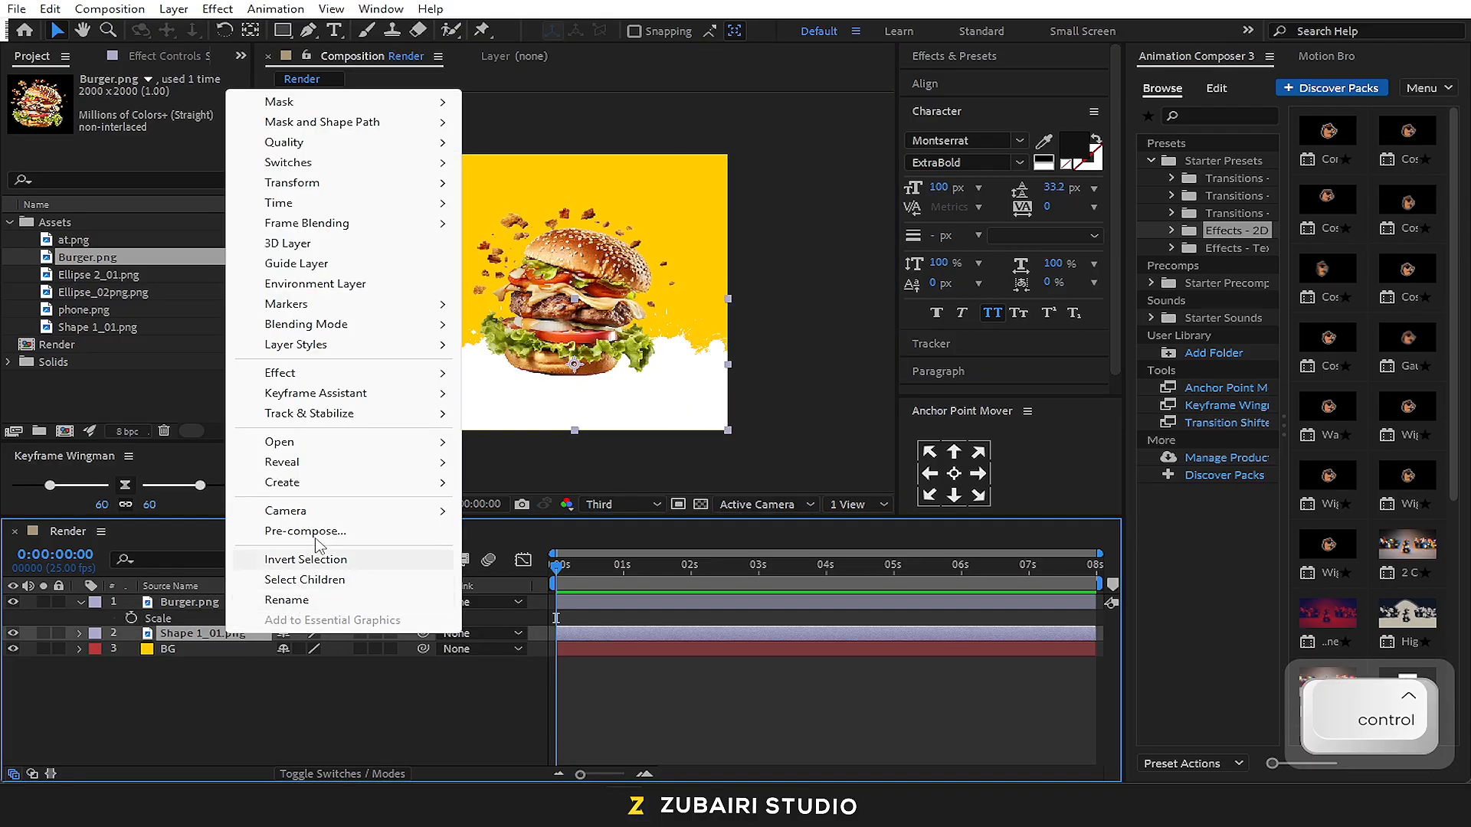
{"action": "left_click", "coordinate": [353, 531]}
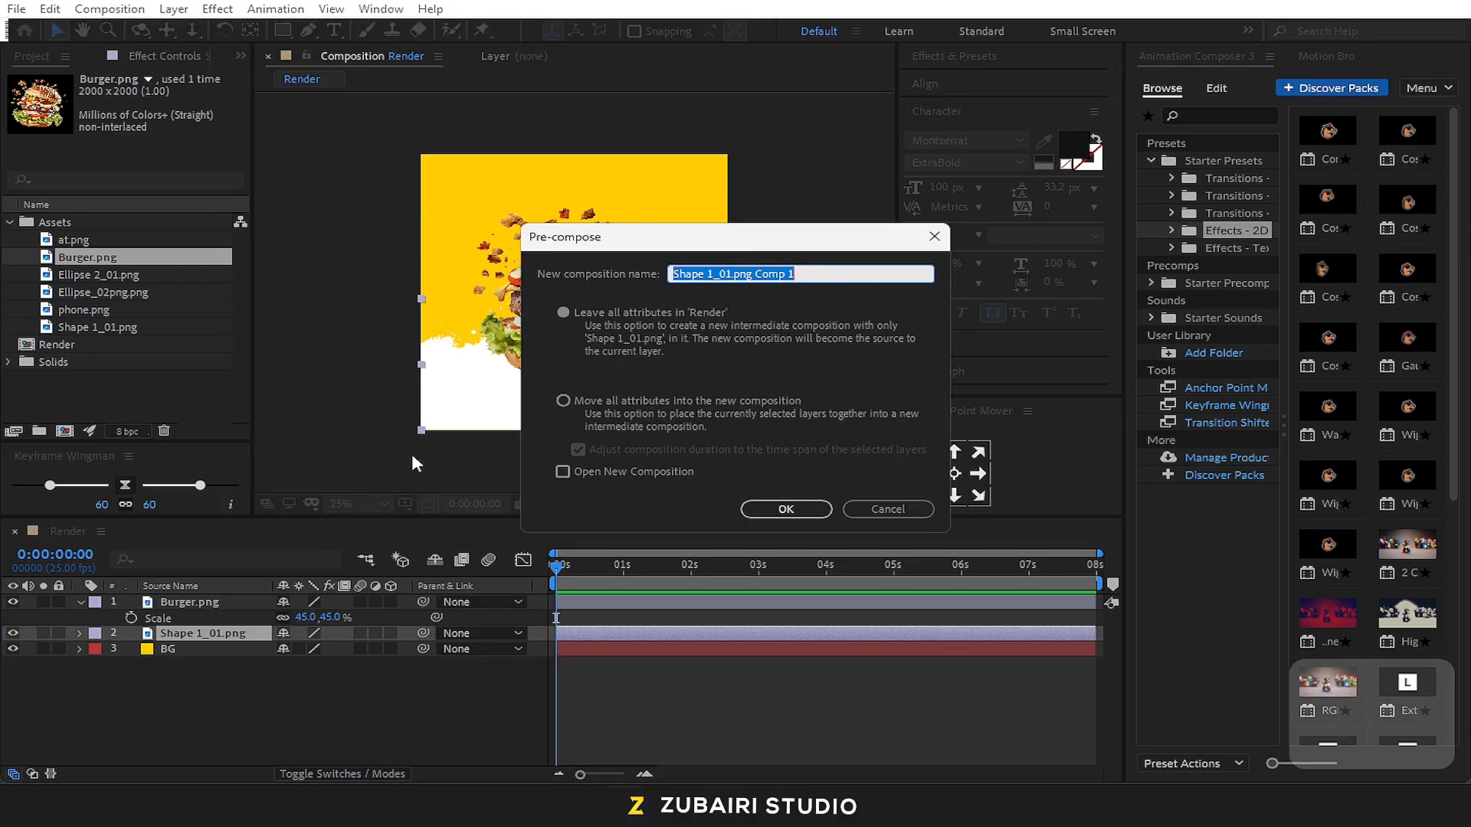
{"action": "key", "text": "BackSpace"}
{"action": "type", "text": "Sah"}
{"action": "key", "text": "BackSpace"}
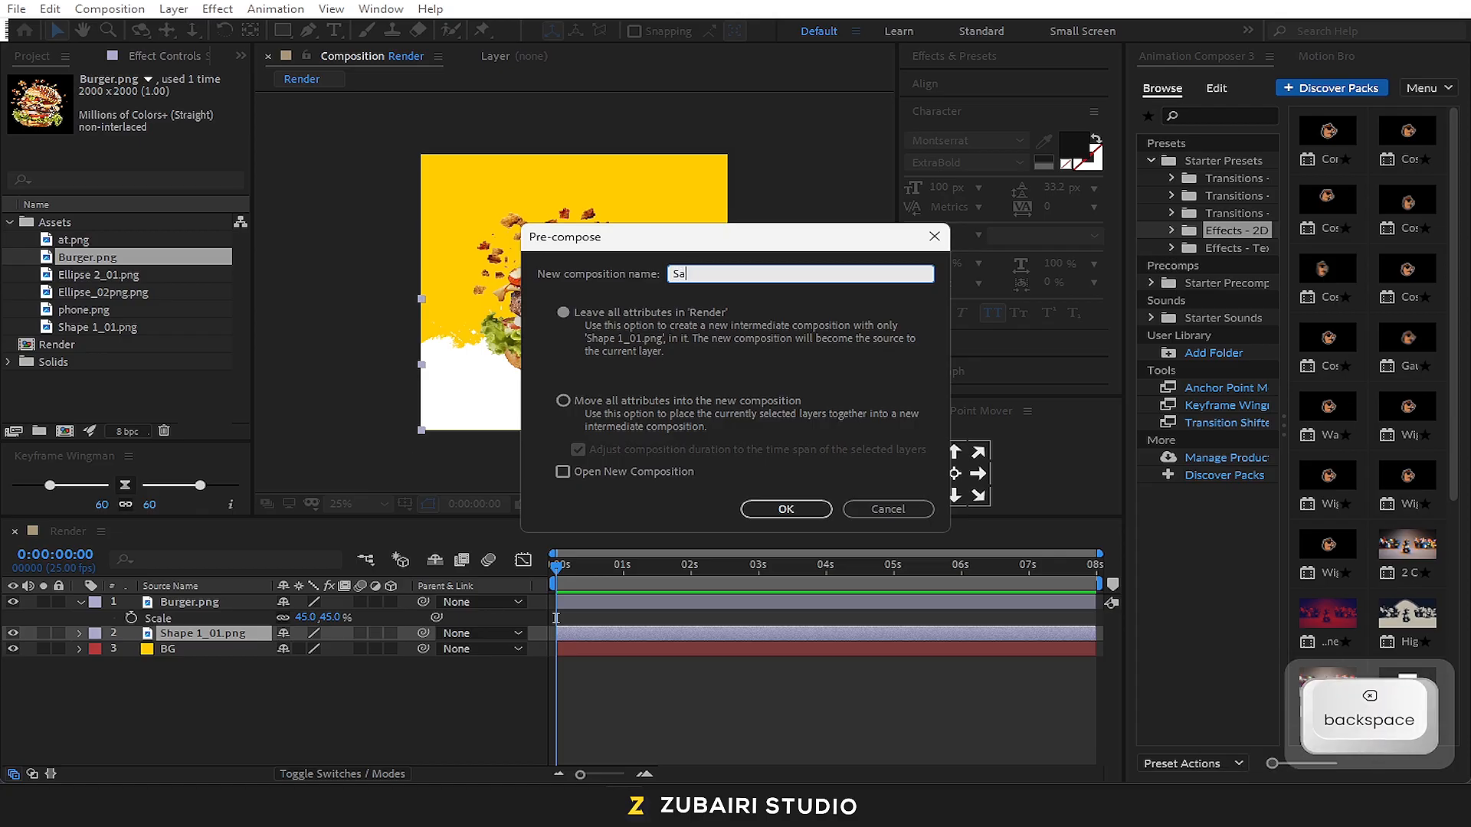
{"action": "type", "text": "hape"}
{"action": "key", "text": "Return"}
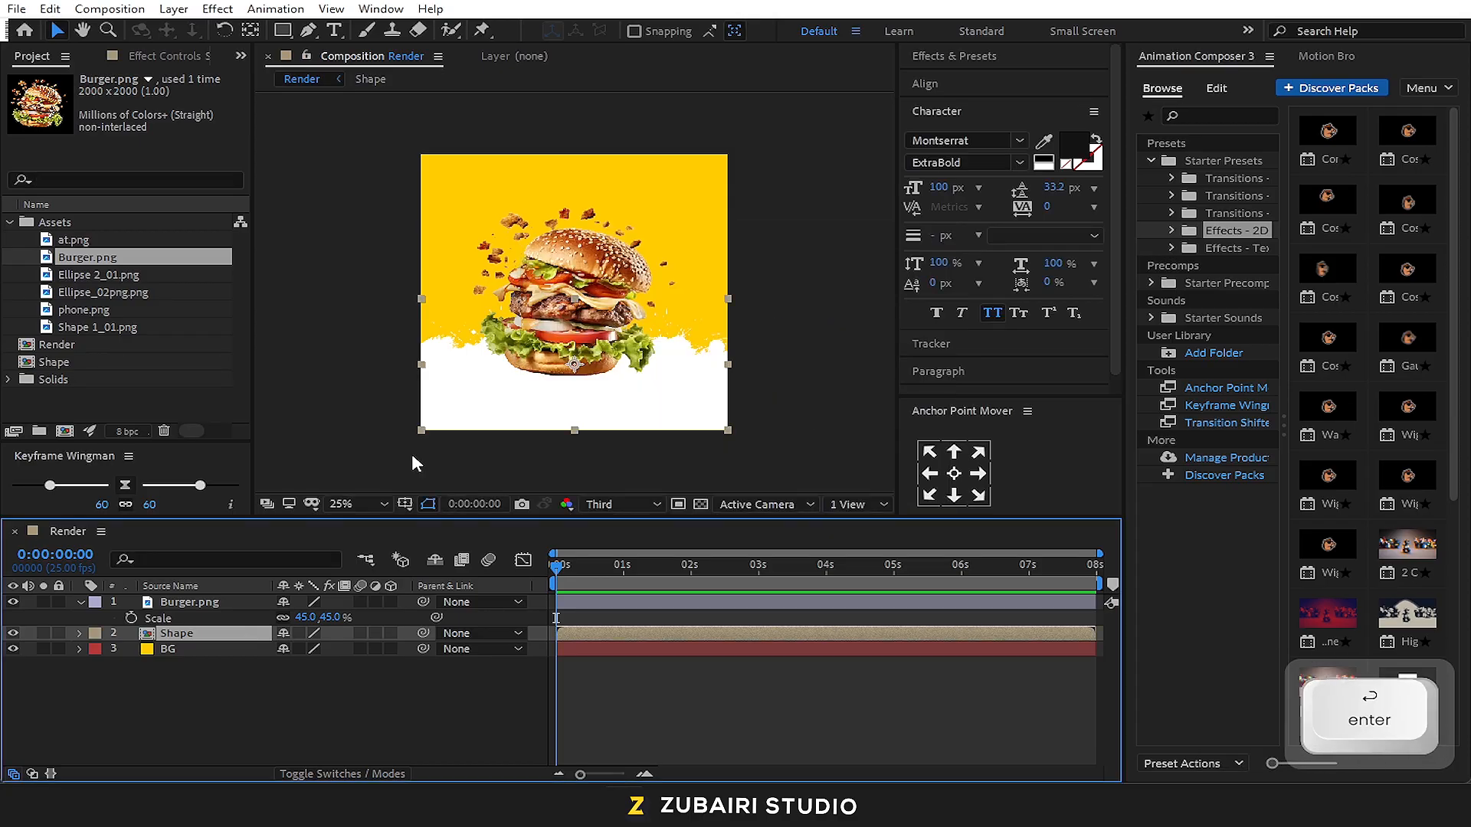
Pre-compose the Burger.png layer as Media placeholder, moving all attributes into the new composition
{"action": "left_click", "coordinate": [193, 602]}
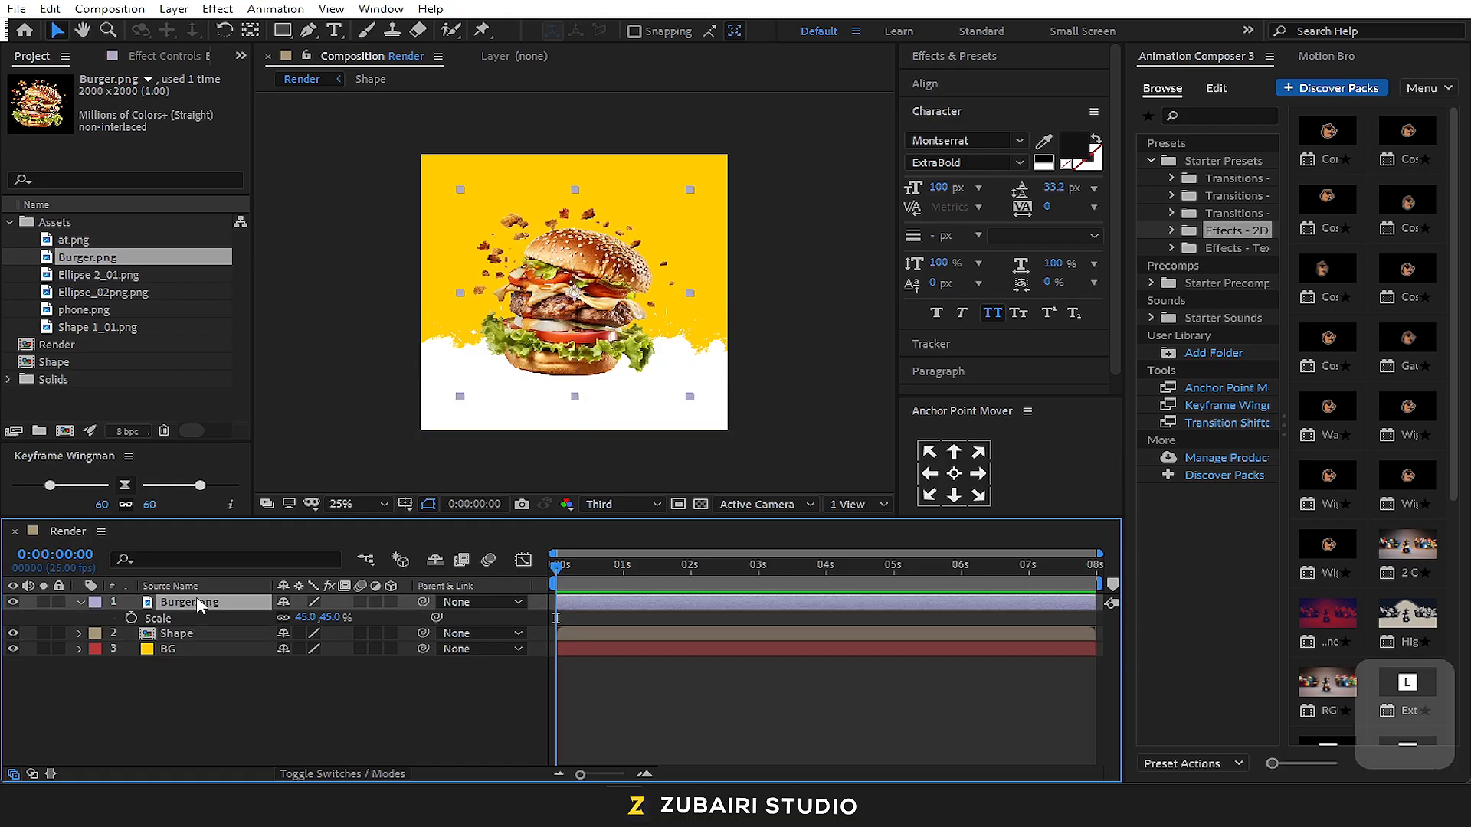
{"action": "key", "text": "ctrl+shift+c"}
{"action": "type", "text": "Media plac"}
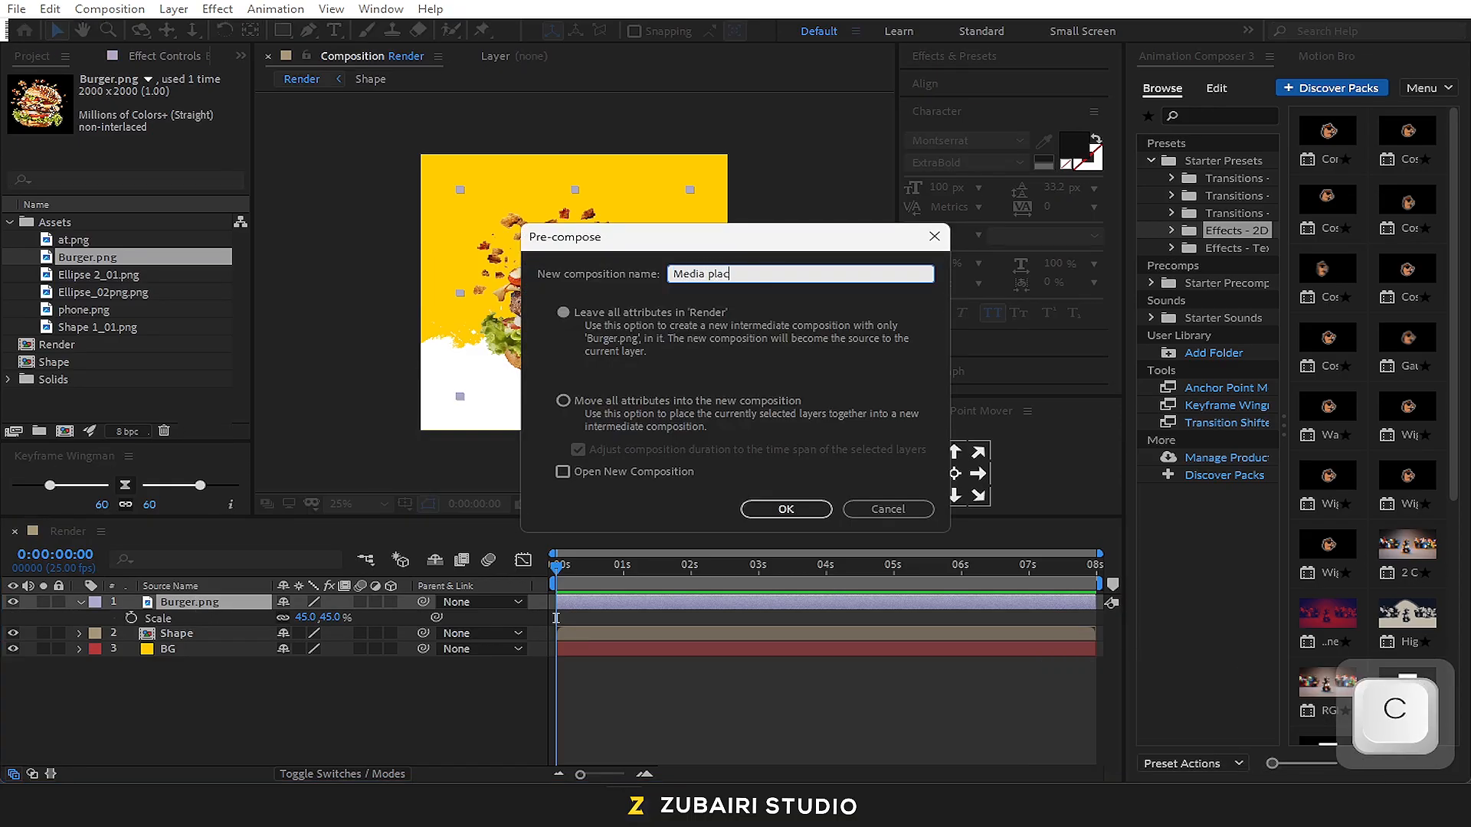
{"action": "type", "text": "eholer"}
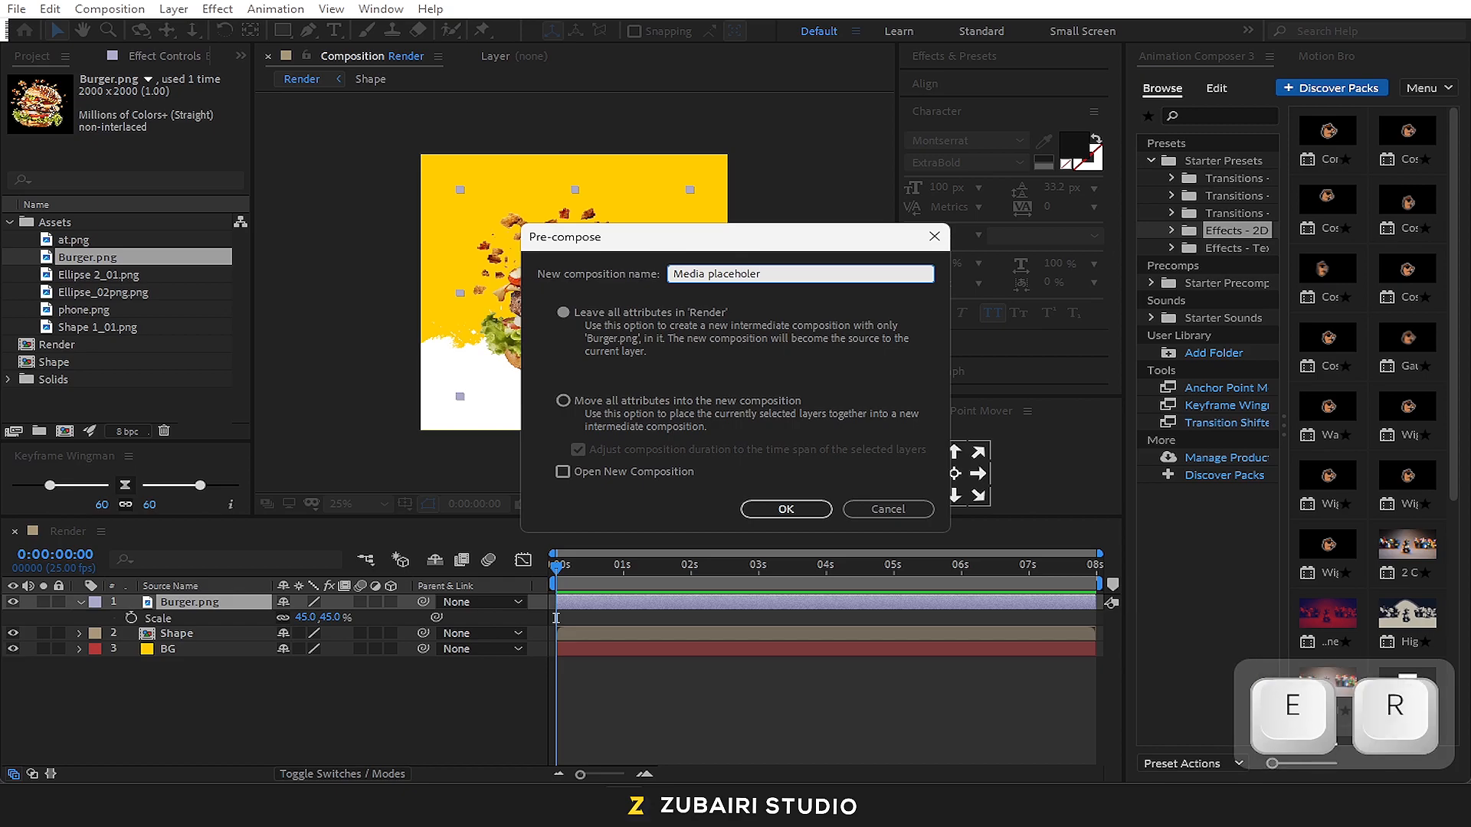
{"action": "key", "text": "BackSpace"}
{"action": "key", "text": "BackSpace"}
{"action": "type", "text": "der"}
{"action": "left_click", "coordinate": [570, 402]}
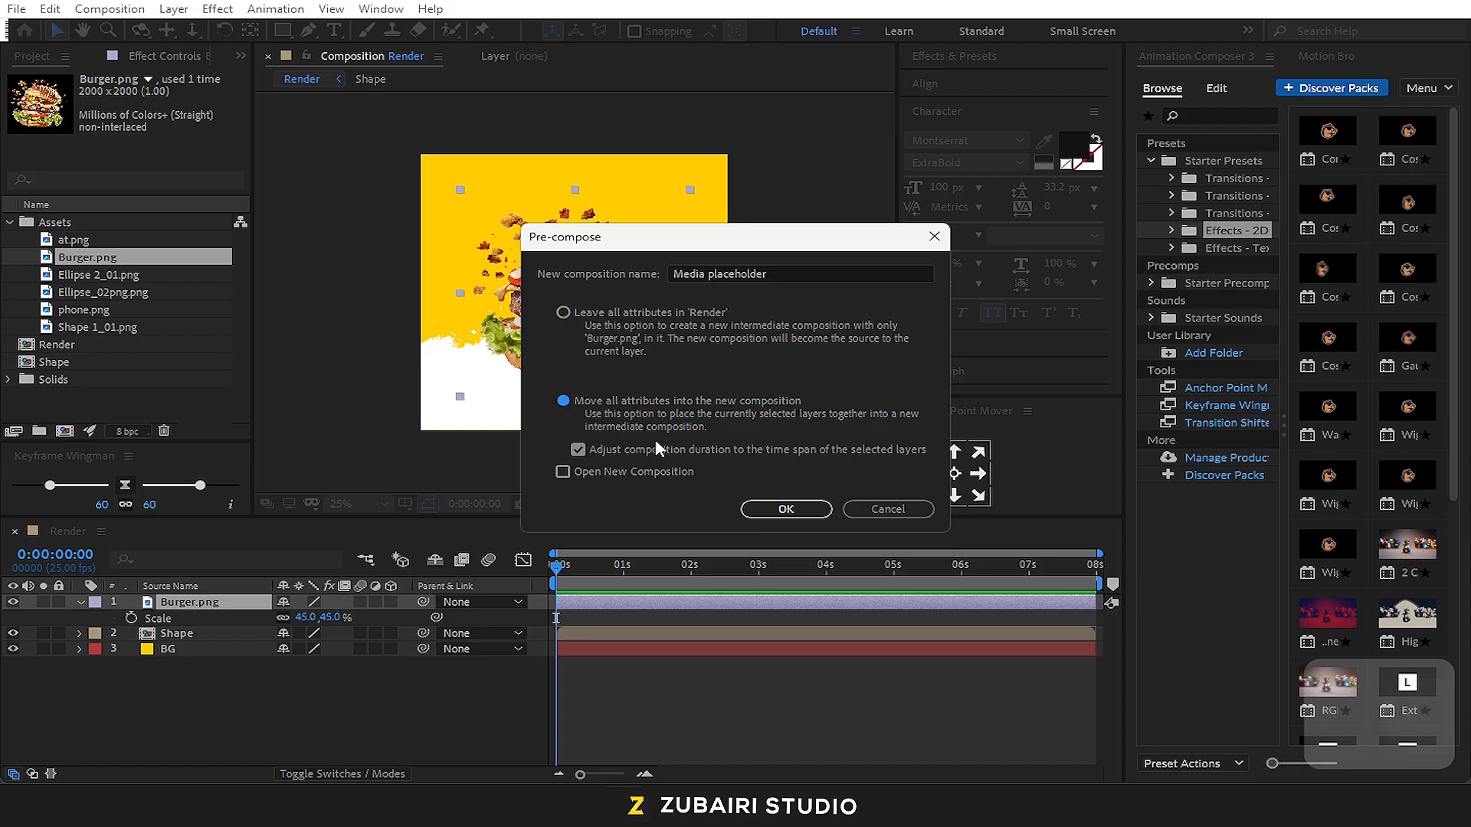
{"action": "left_click", "coordinate": [786, 509]}
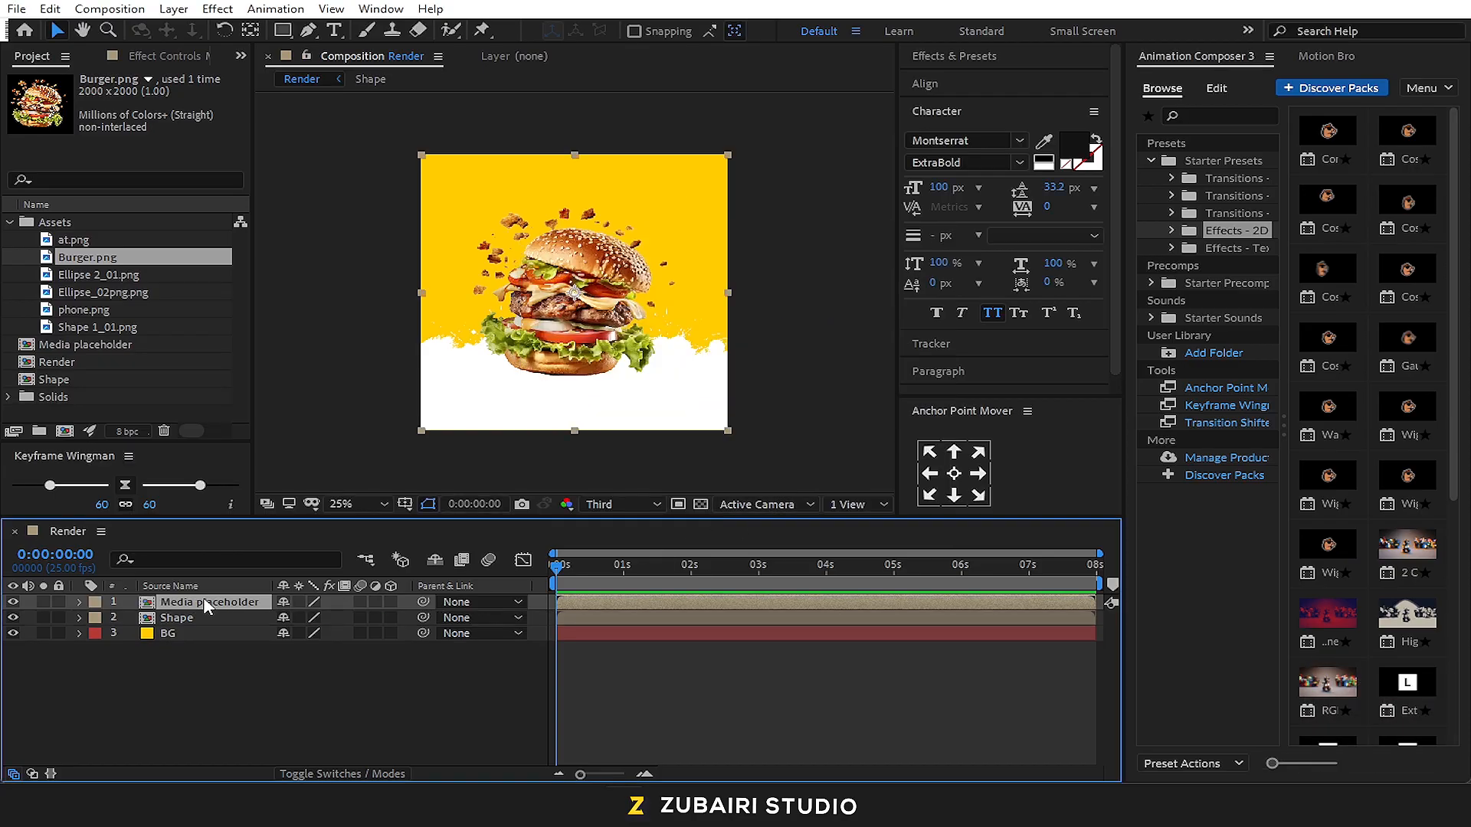
Add Ellipse 2_01.png and Ellipse_02png.png above the Media placeholder layer in the Render composition
{"action": "left_click", "coordinate": [95, 275]}
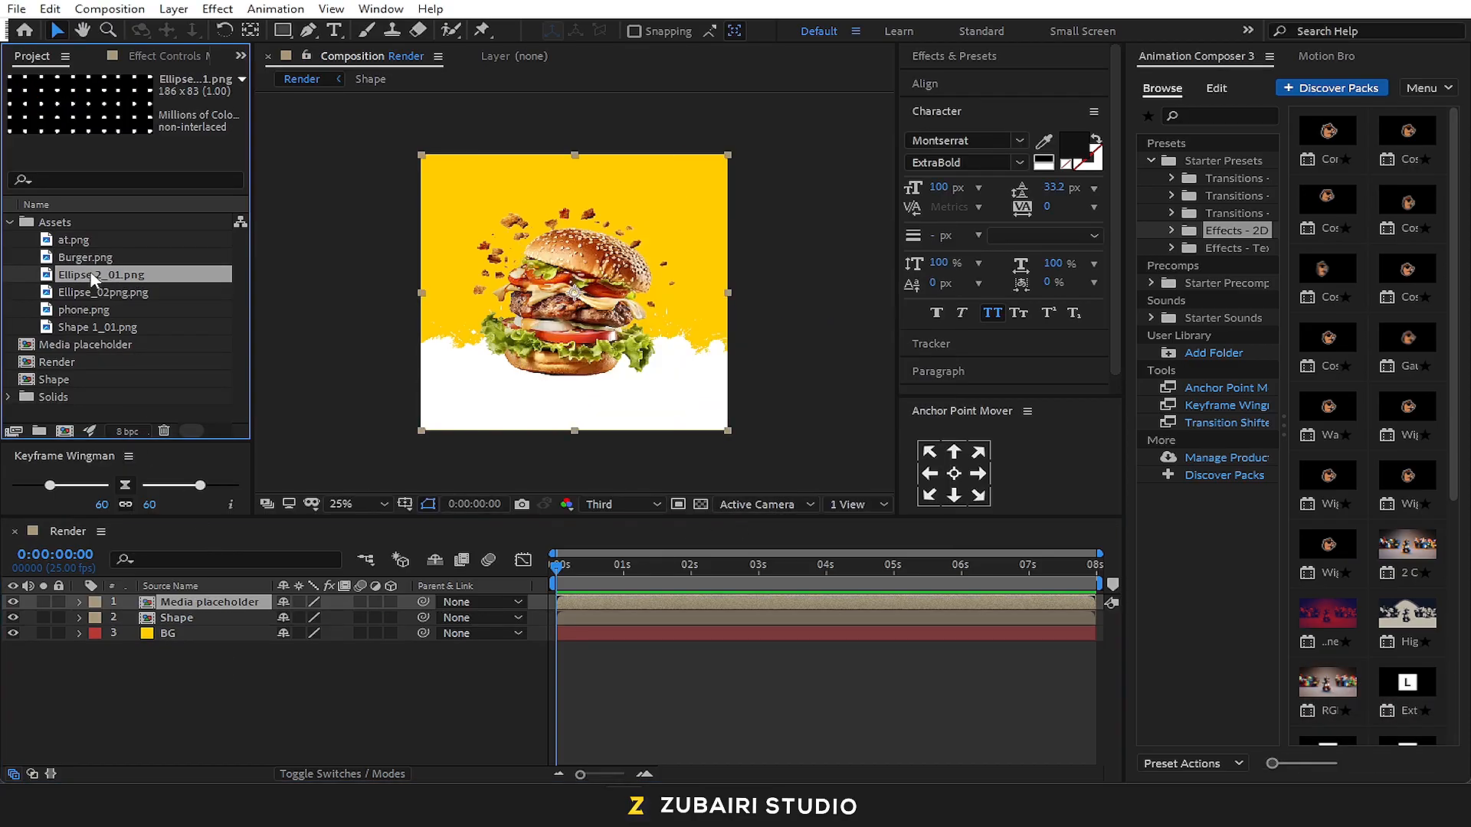
{"action": "left_click", "coordinate": [107, 291]}
{"action": "left_click", "coordinate": [107, 279]}
{"action": "left_click", "coordinate": [101, 291], "text": "shift"}
{"action": "left_click_drag", "start_coordinate": [160, 563], "coordinate": [174, 599]}
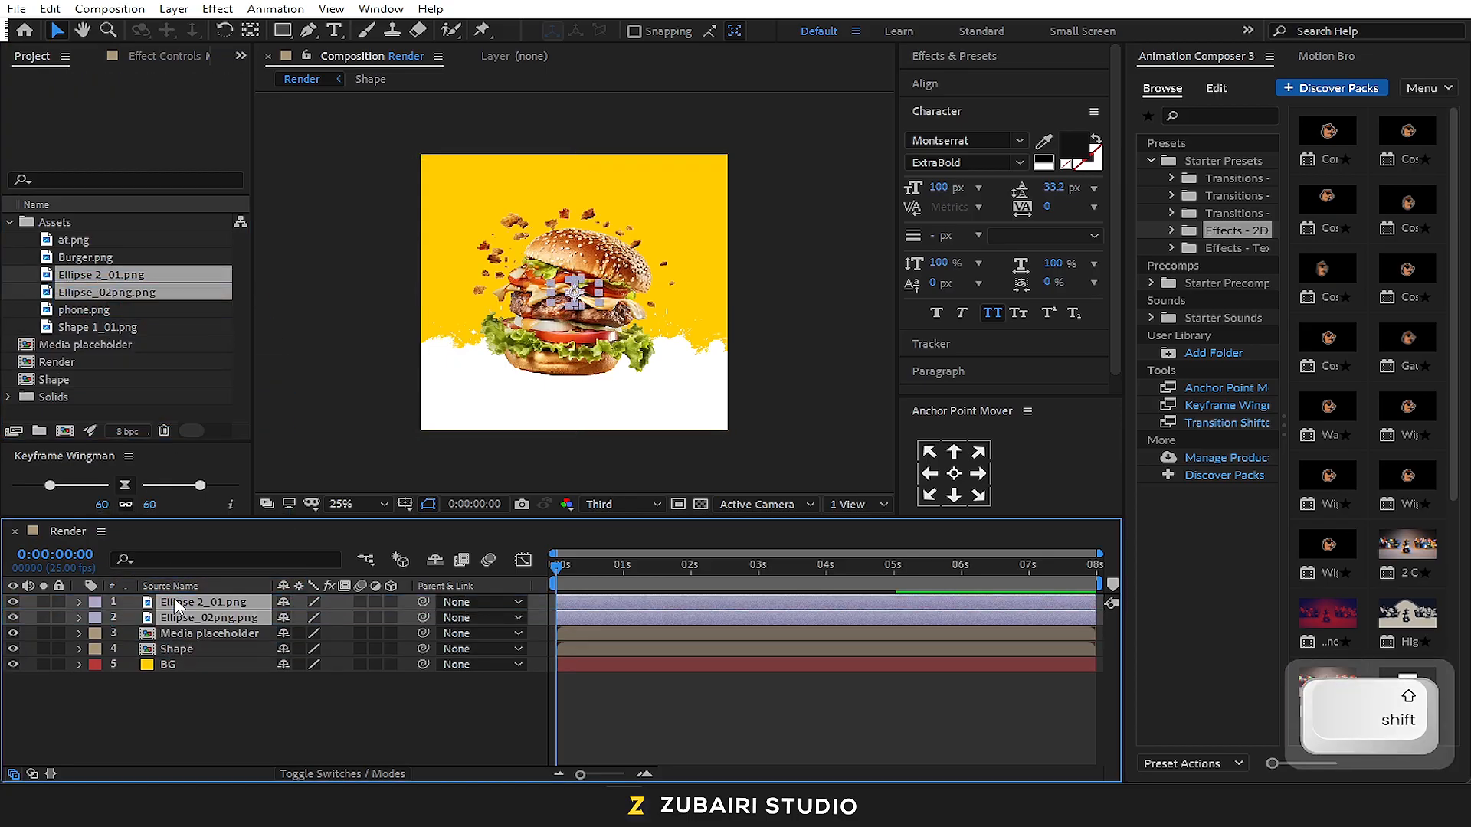
Move the Ellipse 2_01.png dot pattern to the composition's left edge, level with the upper part of the burger
{"action": "left_click", "coordinate": [793, 337]}
{"action": "scroll", "coordinate": [567, 288], "scroll_direction": "up", "scroll_amount": 2}
{"action": "left_click_drag", "start_coordinate": [576, 297], "coordinate": [363, 241]}
{"action": "scroll", "coordinate": [352, 230], "scroll_direction": "down", "scroll_amount": 2}
{"action": "scroll", "coordinate": [353, 234], "scroll_direction": "up", "scroll_amount": 2}
{"action": "key", "text": "space"}
{"action": "left_click_drag", "start_coordinate": [360, 236], "coordinate": [613, 278]}
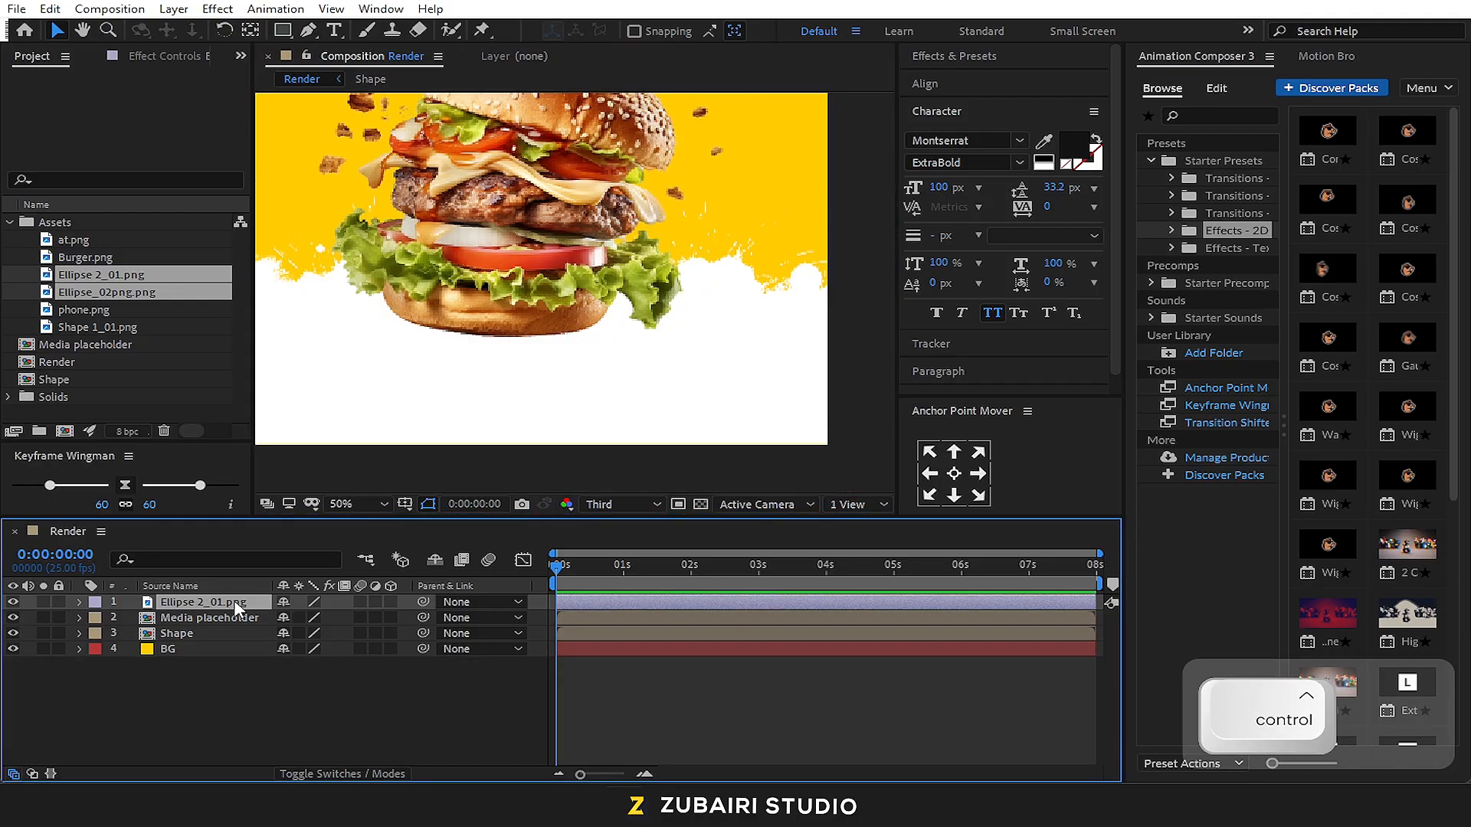
Duplicate the Ellipse 2_01.png dot pattern and place the copy near the composition's right edge, beside the burger bun
{"action": "key", "text": "ctrl+d"}
{"action": "scroll", "coordinate": [477, 409], "scroll_direction": "down", "scroll_amount": 2}
{"action": "key", "text": "space"}
{"action": "left_click_drag", "start_coordinate": [468, 211], "coordinate": [461, 275]}
{"action": "scroll", "coordinate": [457, 264], "scroll_direction": "up", "scroll_amount": 2}
{"action": "left_click_drag", "start_coordinate": [287, 167], "coordinate": [740, 167]}
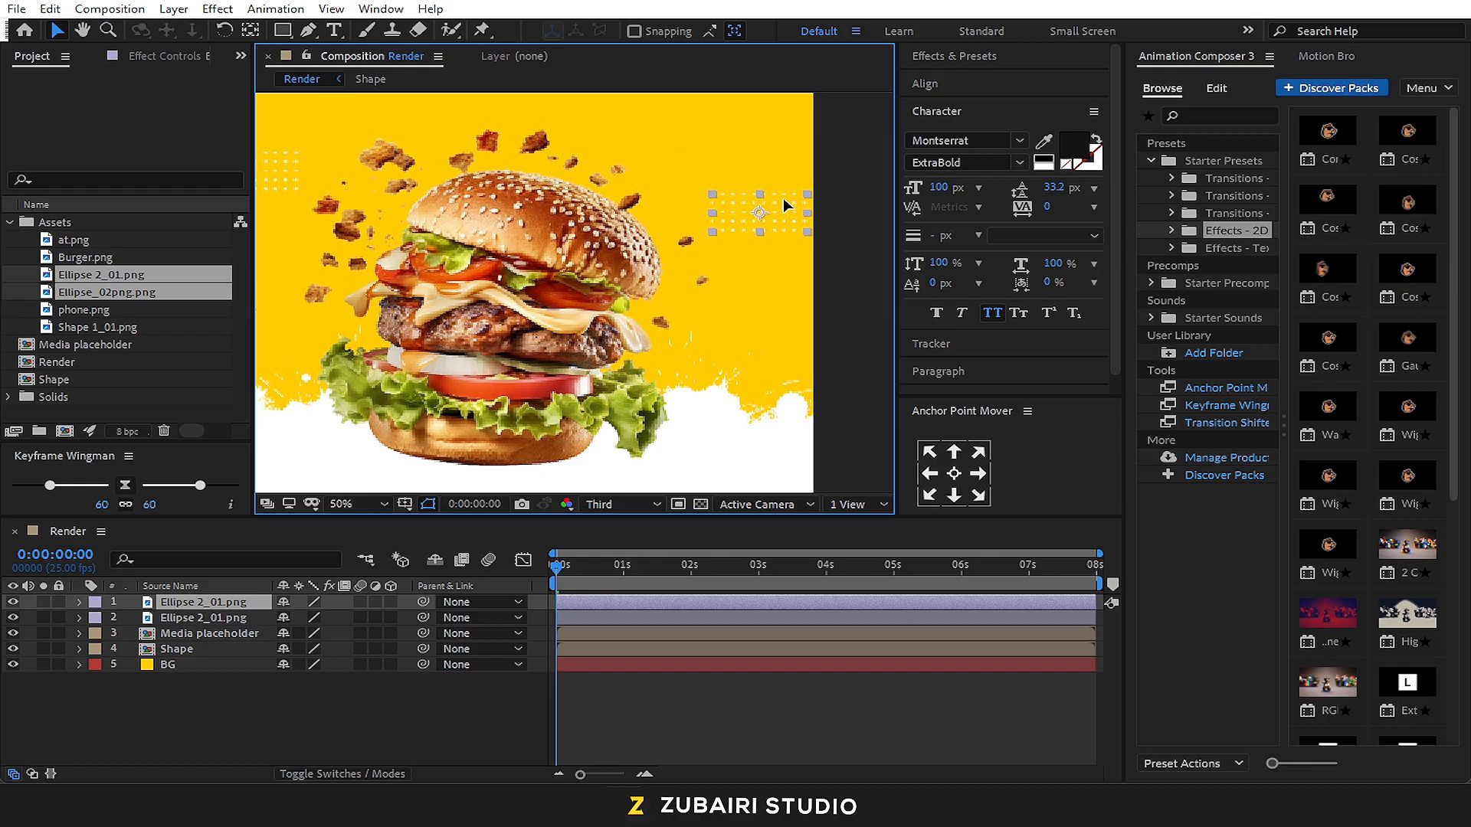
{"action": "left_click", "coordinate": [830, 247]}
{"action": "scroll", "coordinate": [590, 223], "scroll_direction": "down", "scroll_amount": 2}
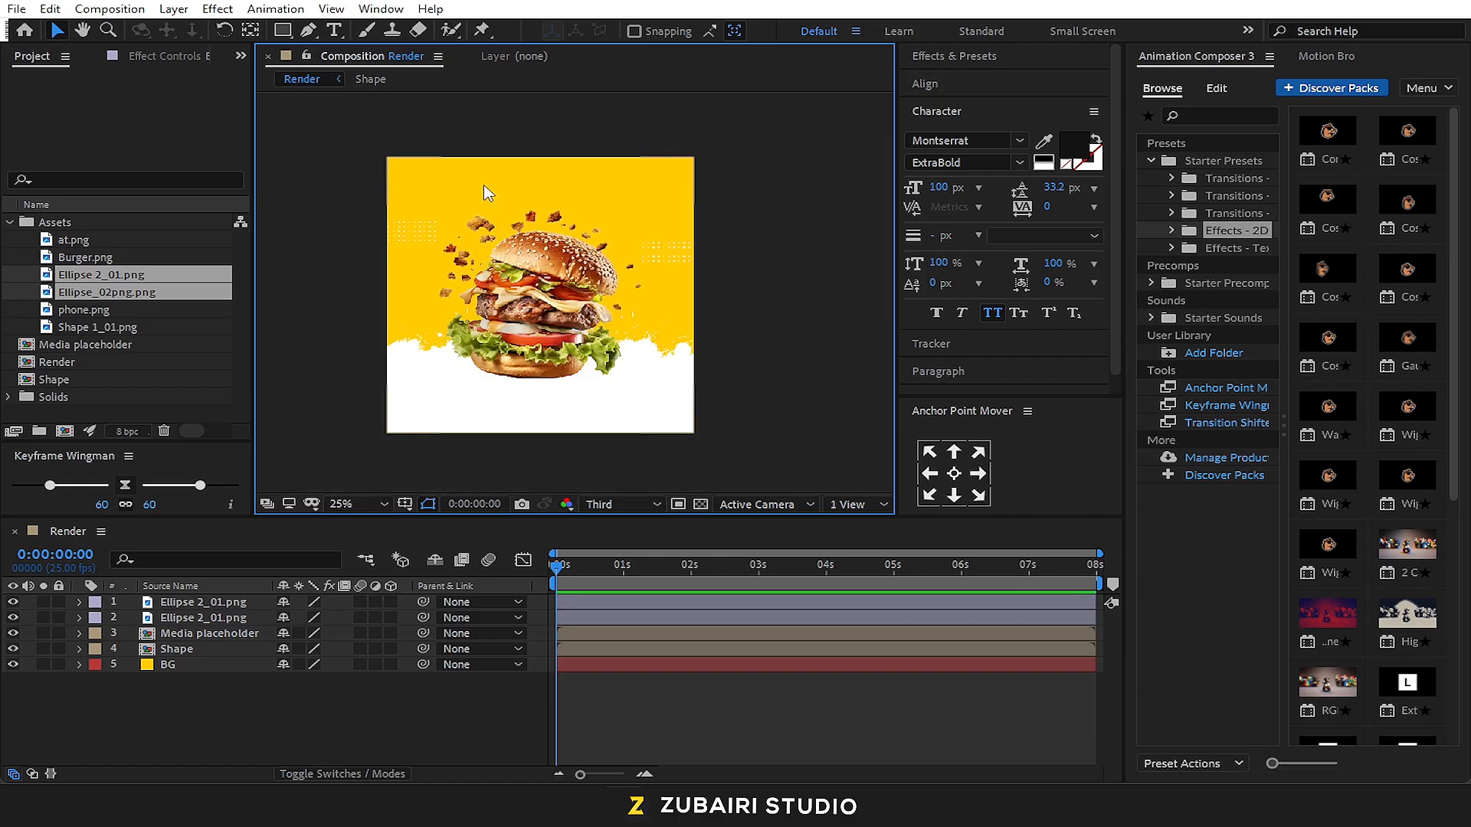
Show the title/action safe guides over the Render composition
{"action": "left_click", "coordinate": [405, 503]}
{"action": "left_click", "coordinate": [412, 519]}
{"action": "left_click", "coordinate": [487, 345]}
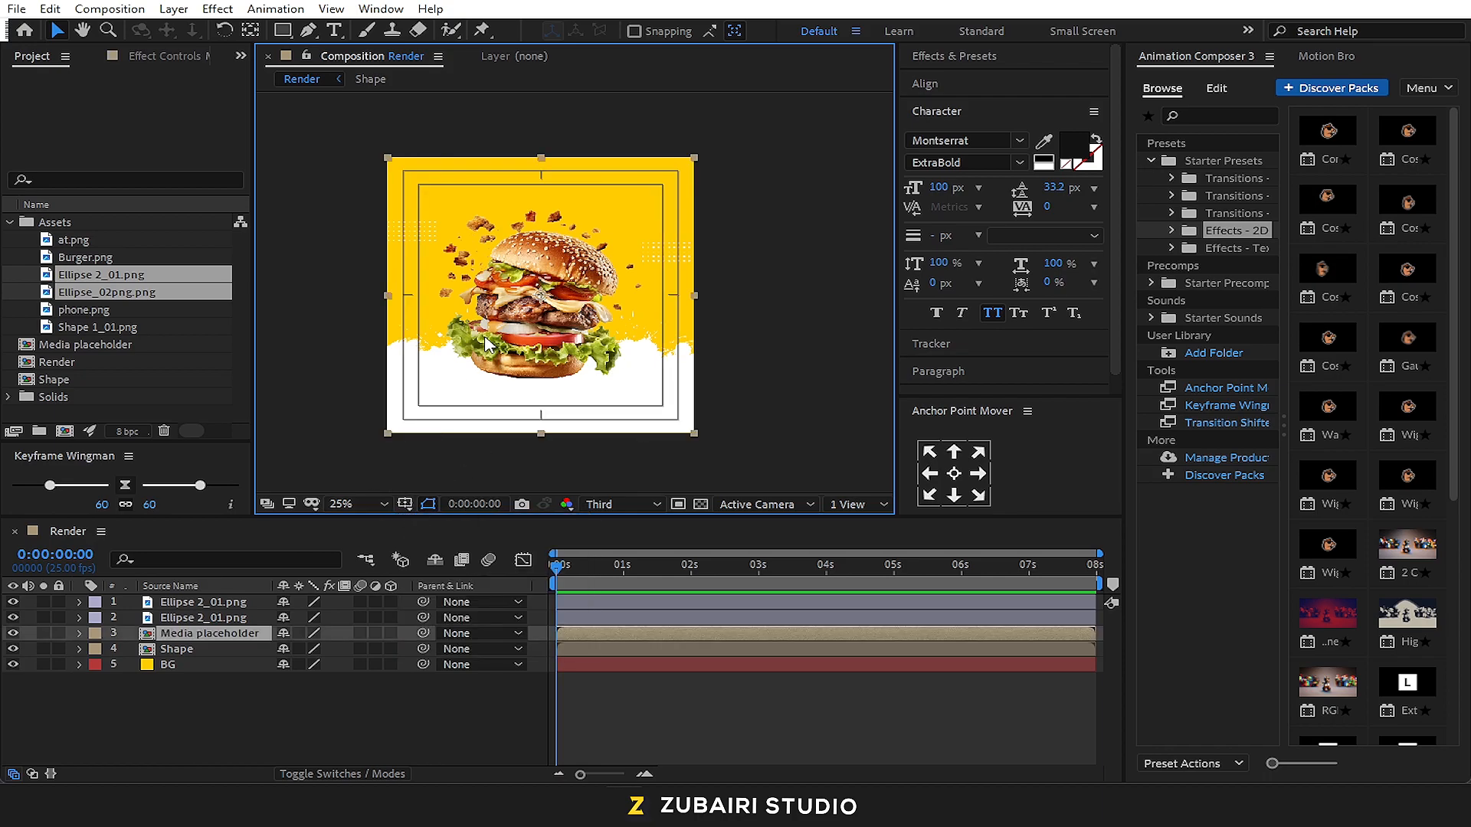
{"action": "left_click", "coordinate": [723, 366]}
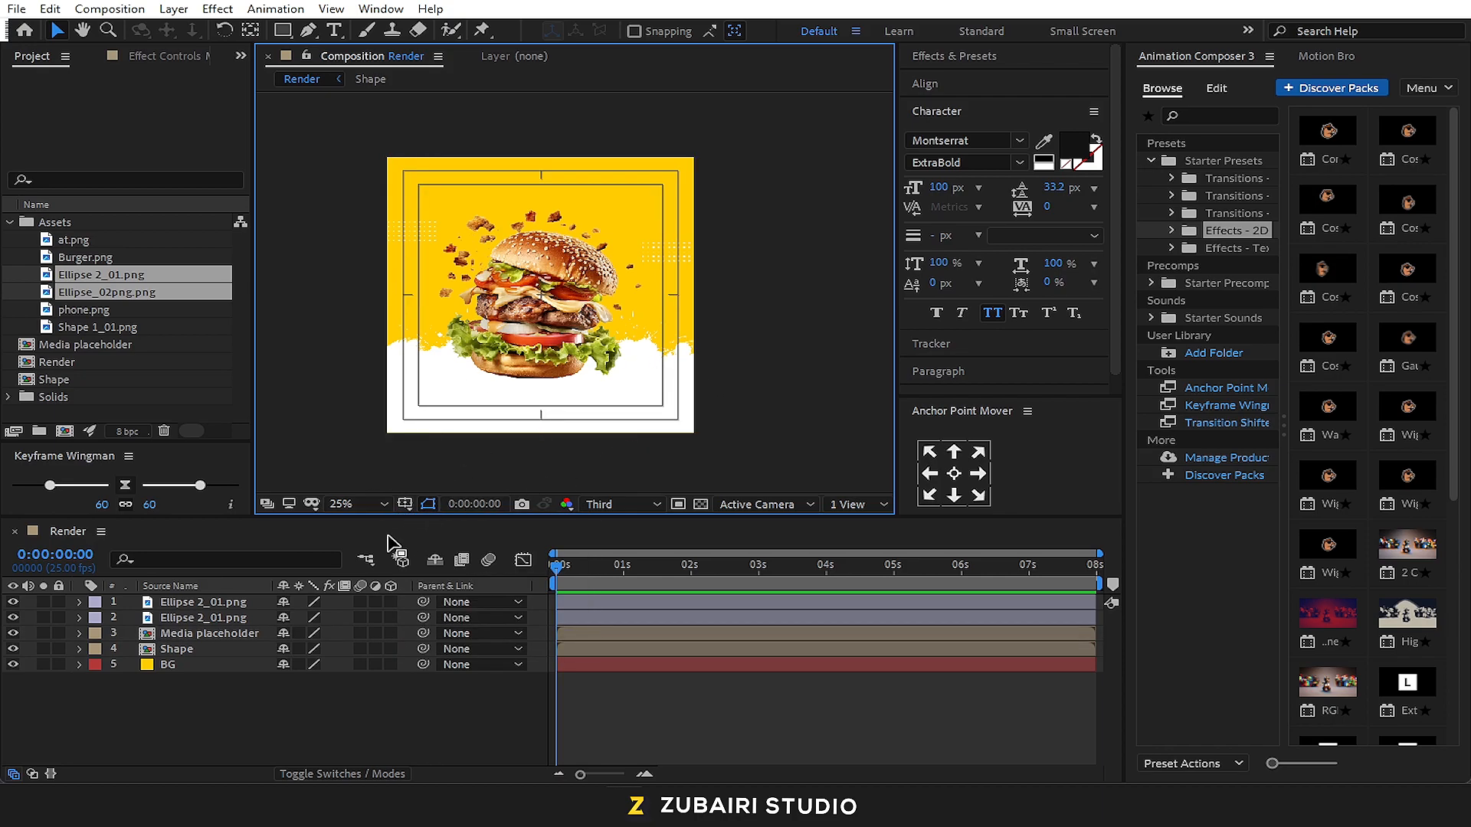
Pre-compose the two Ellipse 2_01.png layers together as Dots, moving all attributes into the new composition
{"action": "left_click", "coordinate": [177, 603]}
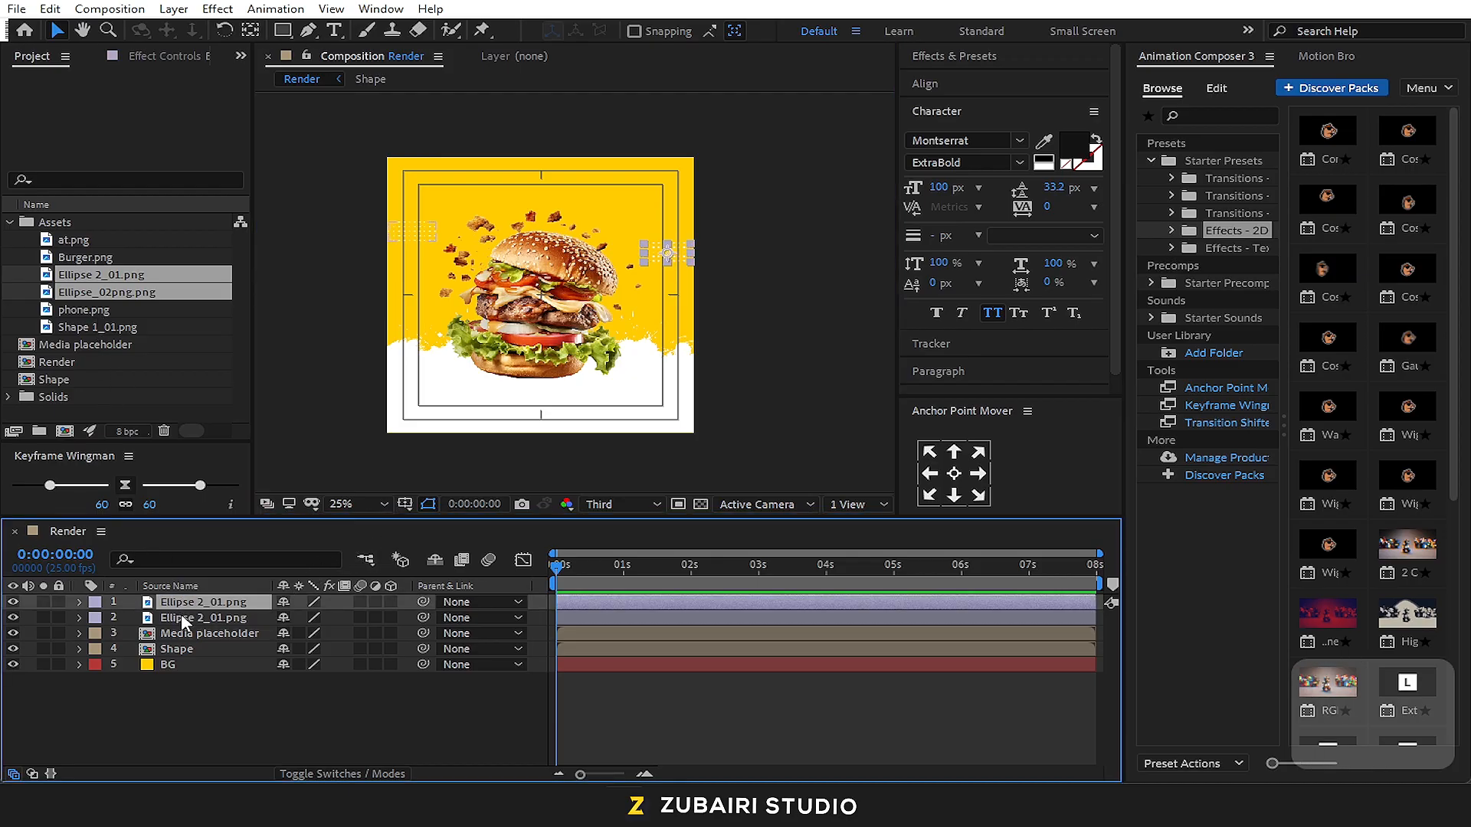
{"action": "left_click", "coordinate": [183, 618], "text": "ctrl"}
{"action": "key", "text": "ctrl+shift+c"}
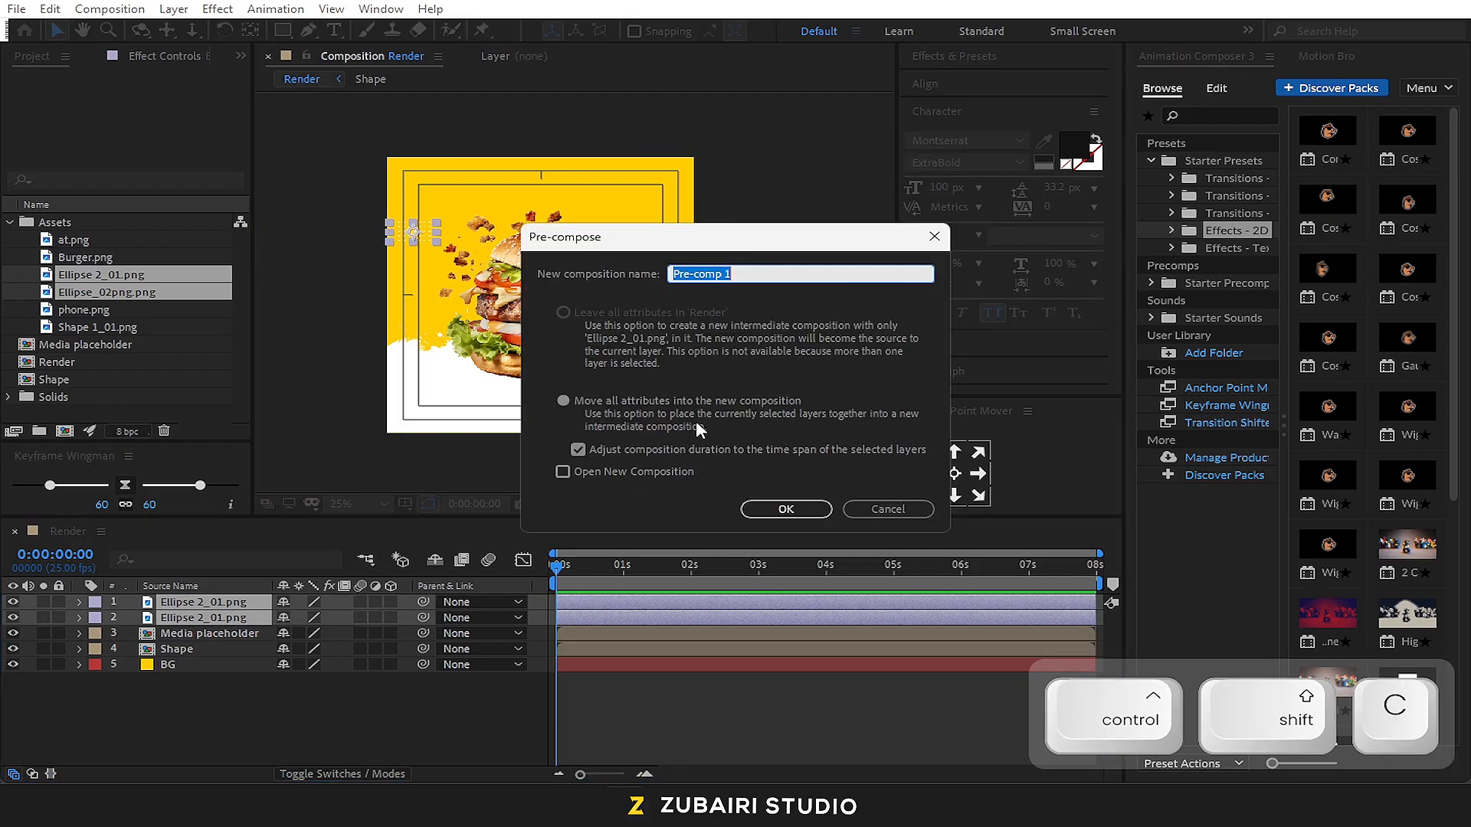
{"action": "type", "text": "Dots"}
{"action": "key", "text": "Return"}
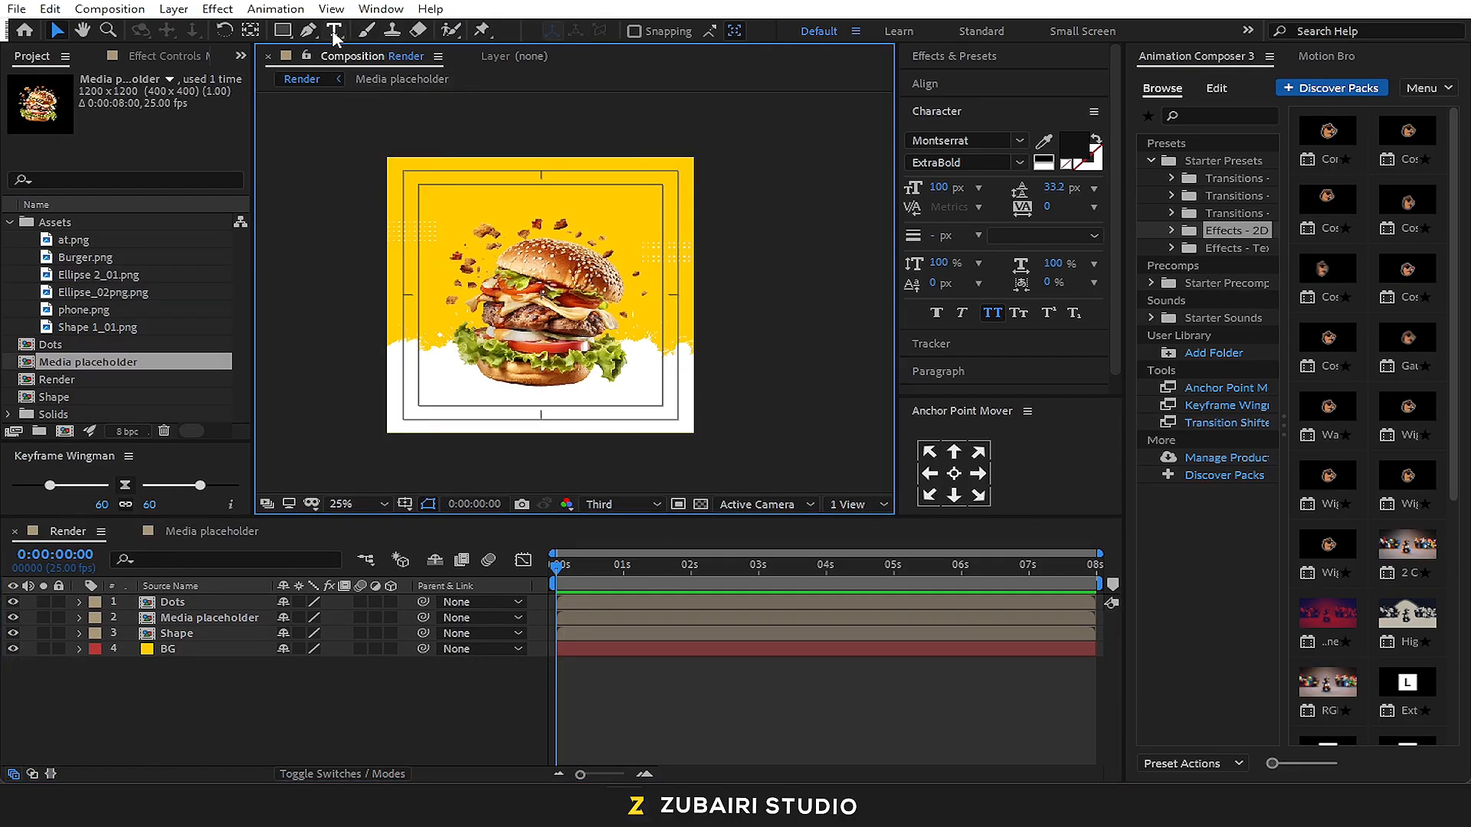
Create a BURGER text layer and move it to the top centre of the composition, above the burger
{"action": "left_click", "coordinate": [334, 31]}
{"action": "left_click", "coordinate": [448, 210]}
{"action": "type", "text": "BURGER"}
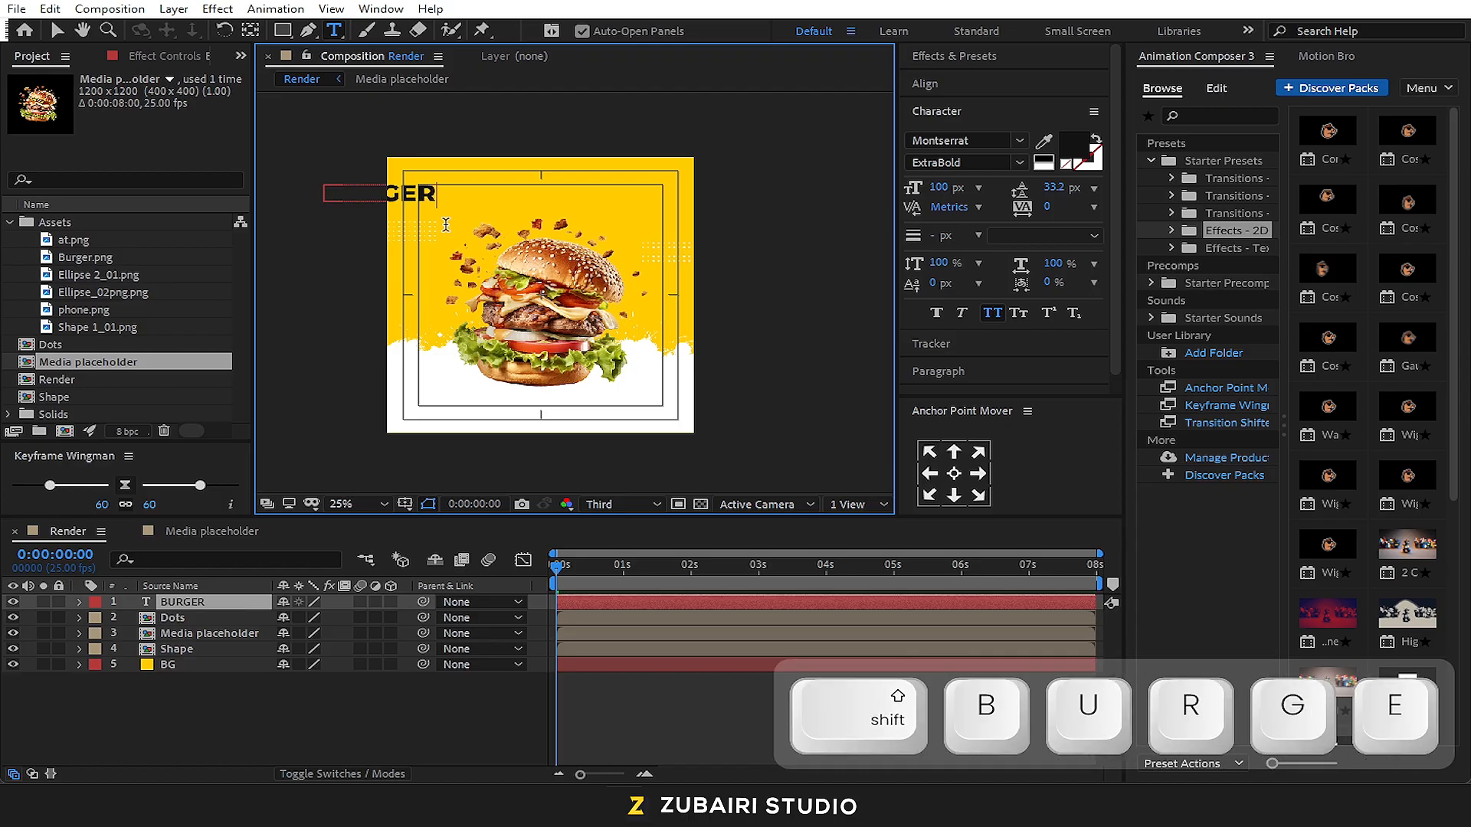
{"action": "left_click", "coordinate": [60, 29]}
{"action": "left_click_drag", "start_coordinate": [417, 187], "coordinate": [572, 182]}
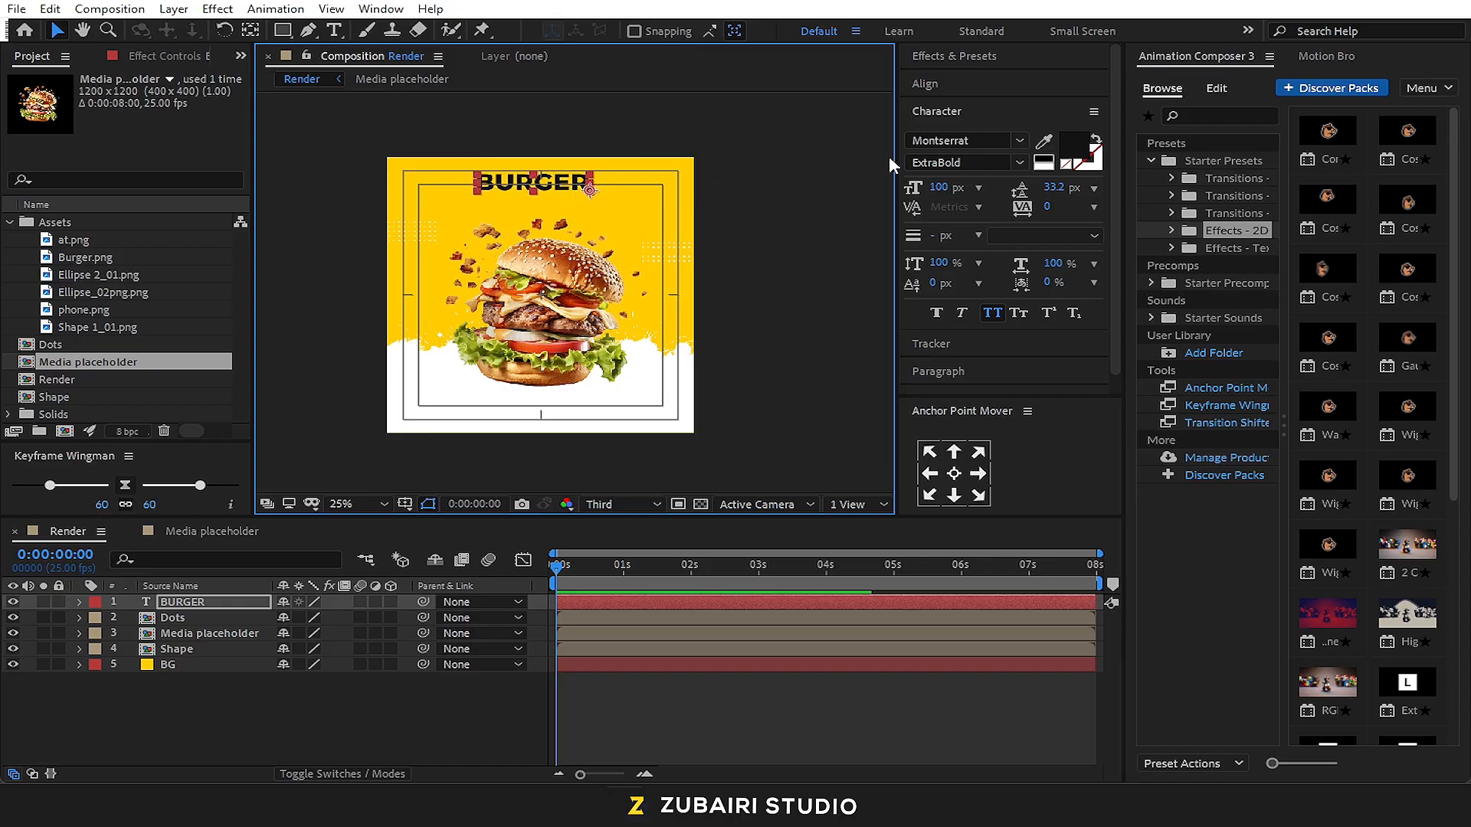
Set the BURGER text to the Alfa Slab One font at 200 px
{"action": "left_click", "coordinate": [979, 143]}
{"action": "type", "text": "alfa"}
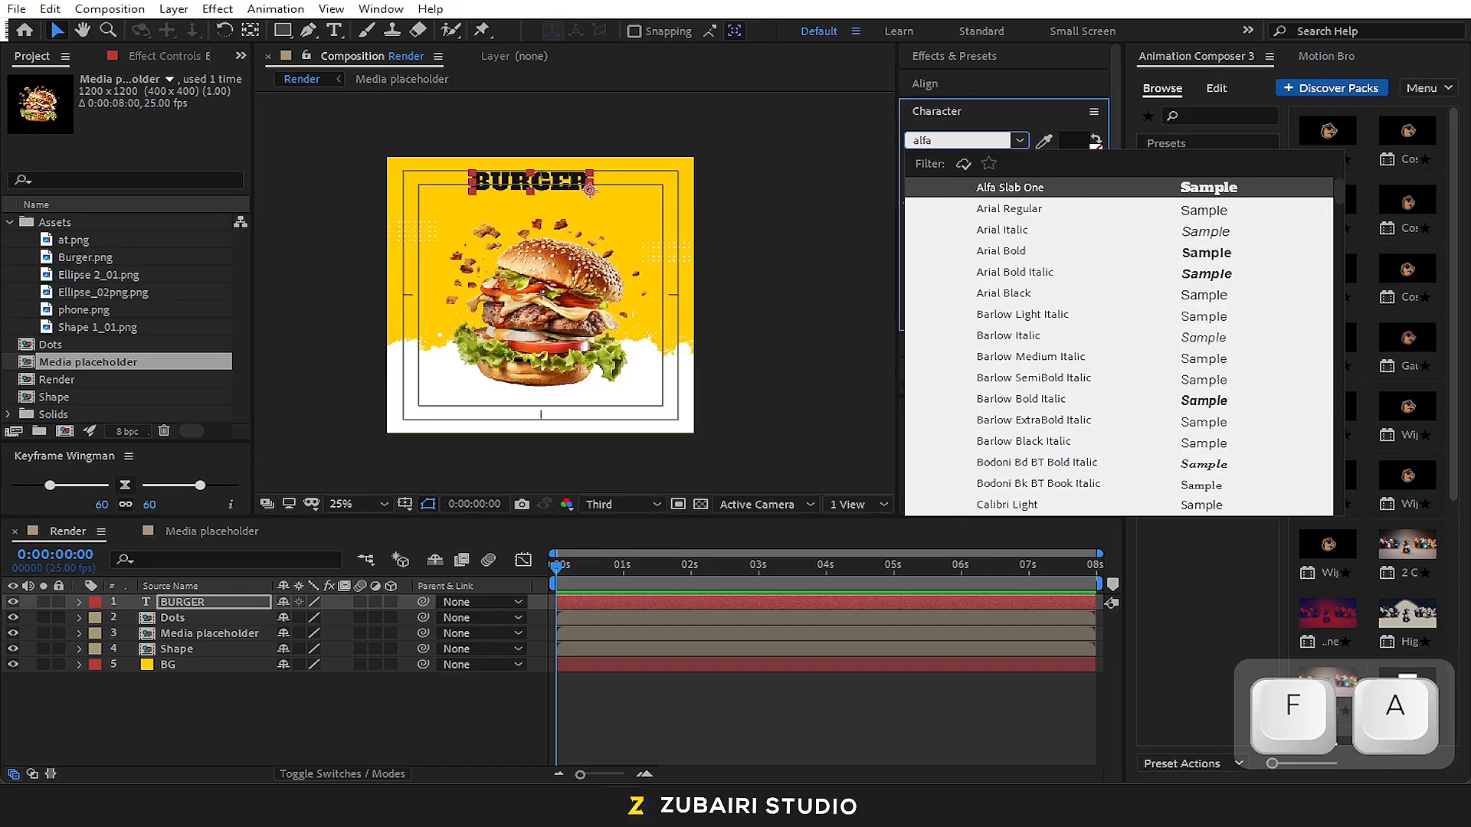
{"action": "key", "text": "Return"}
{"action": "left_click", "coordinate": [957, 187]}
{"action": "type", "text": "200"}
{"action": "key", "text": "Return"}
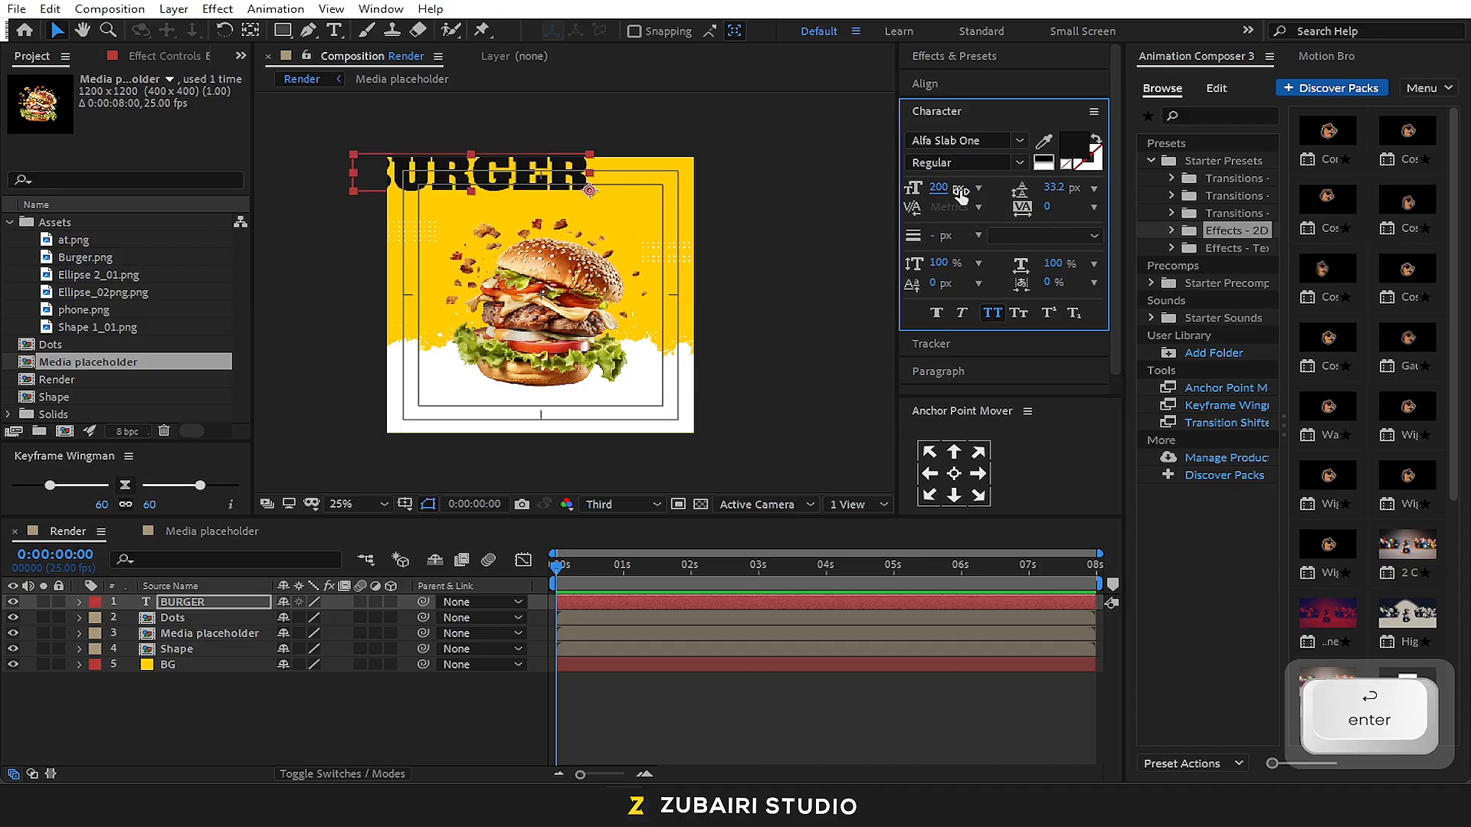
Centre the enlarged BURGER headline within the upper title-safe area and nudge it slightly down
{"action": "left_click_drag", "start_coordinate": [563, 175], "coordinate": [628, 194]}
{"action": "left_click", "coordinate": [717, 213]}
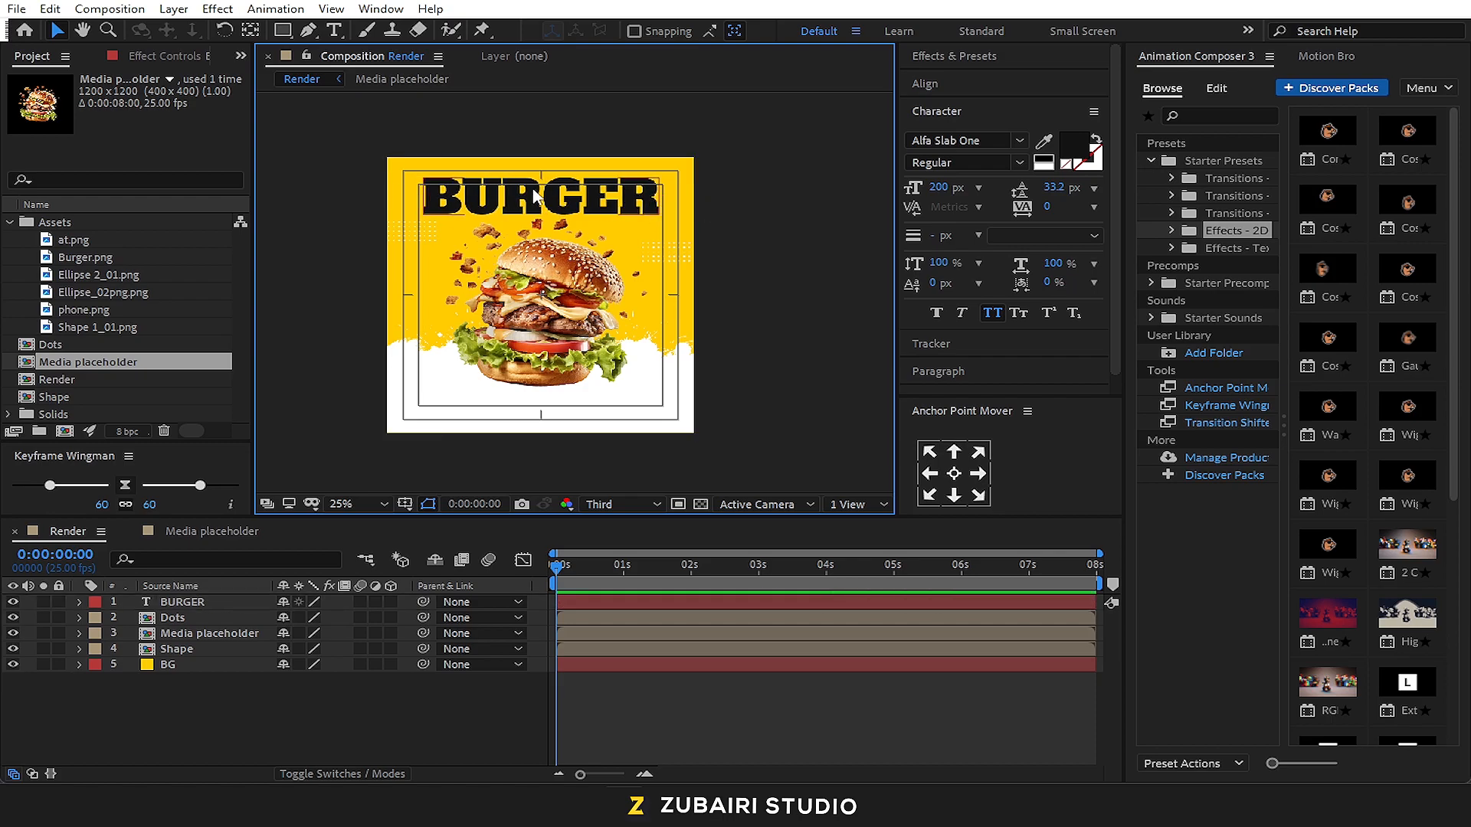
{"action": "left_click", "coordinate": [600, 200]}
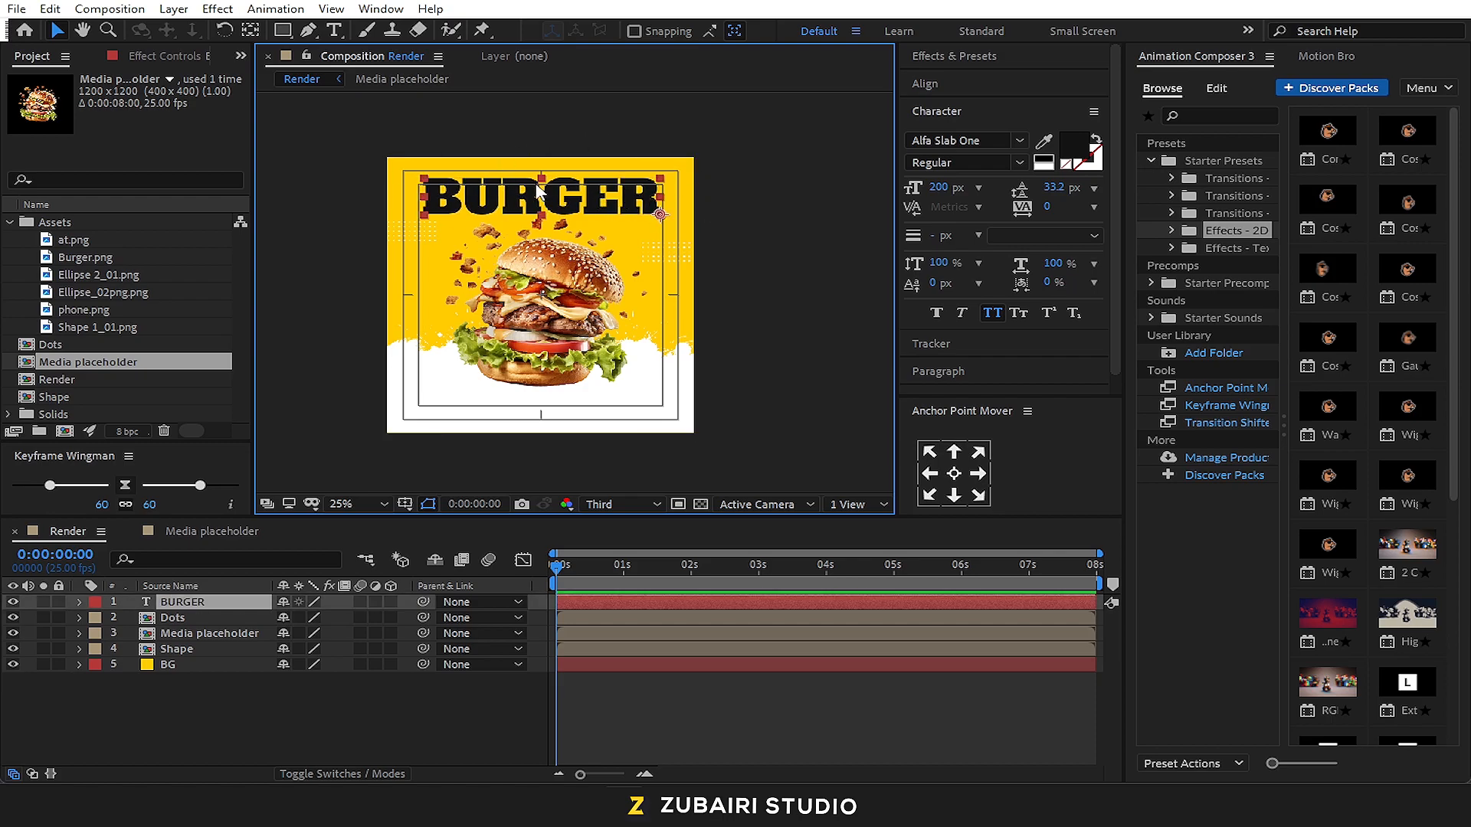
{"action": "key", "text": "Down"}
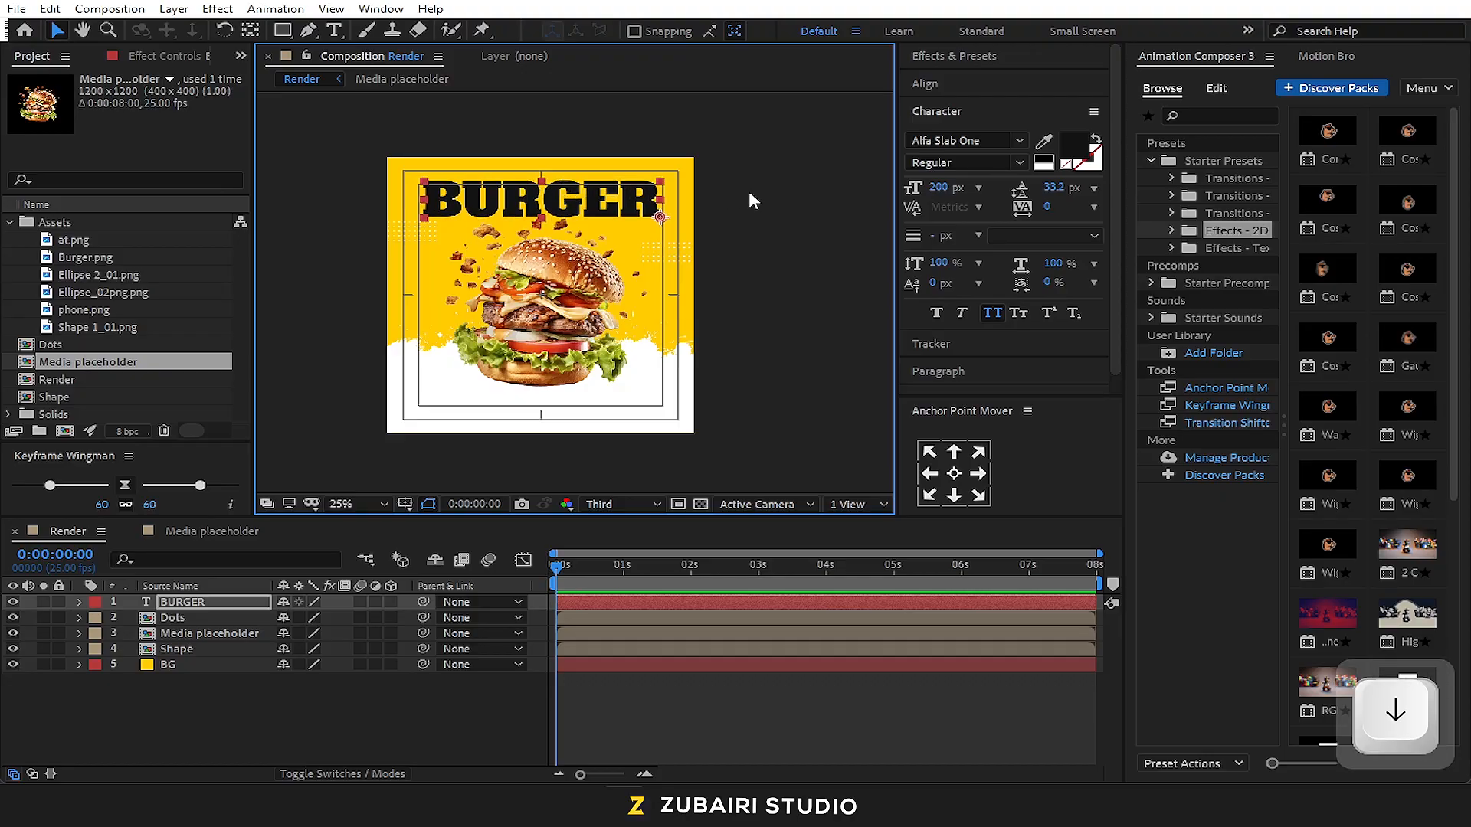
{"action": "left_click", "coordinate": [749, 193]}
Lower Burger.png slightly inside the Media placeholder composition, and nudge the BURGER headline down in Render
{"action": "left_click", "coordinate": [268, 538]}
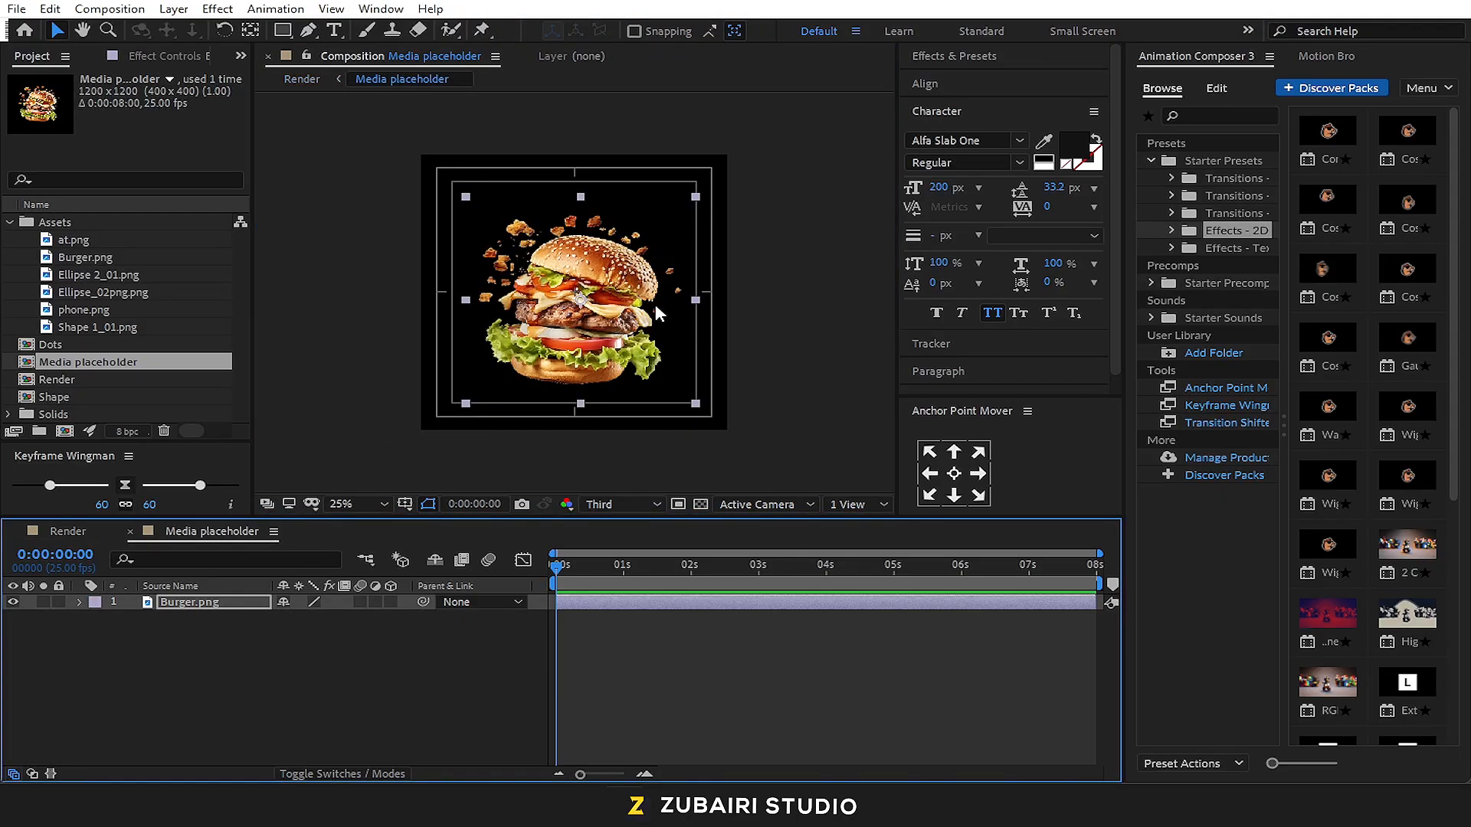
{"action": "key", "text": "Down"}
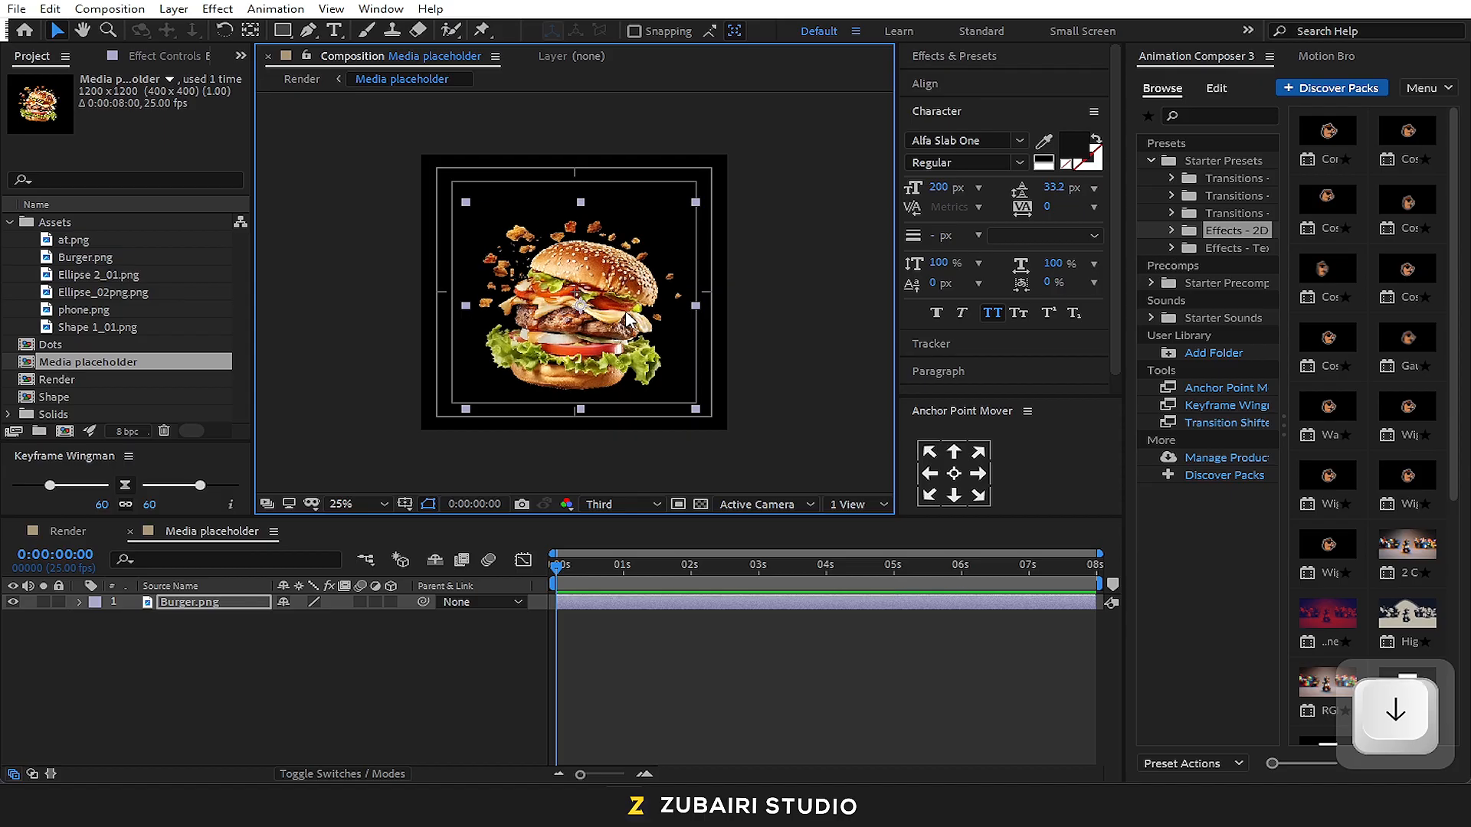
{"action": "left_click", "coordinate": [113, 532]}
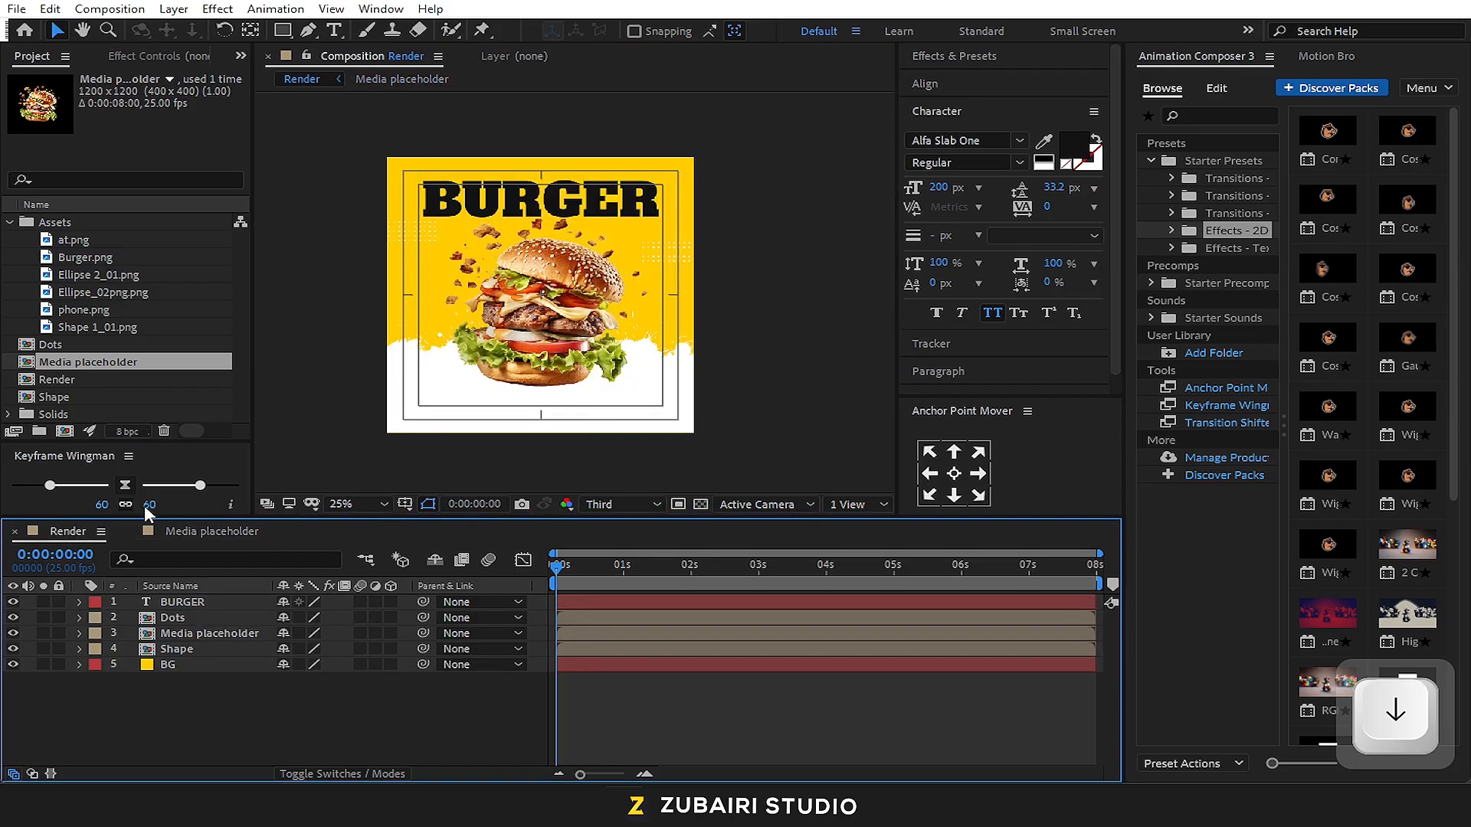
{"action": "left_click", "coordinate": [583, 213]}
{"action": "key", "text": "Down"}
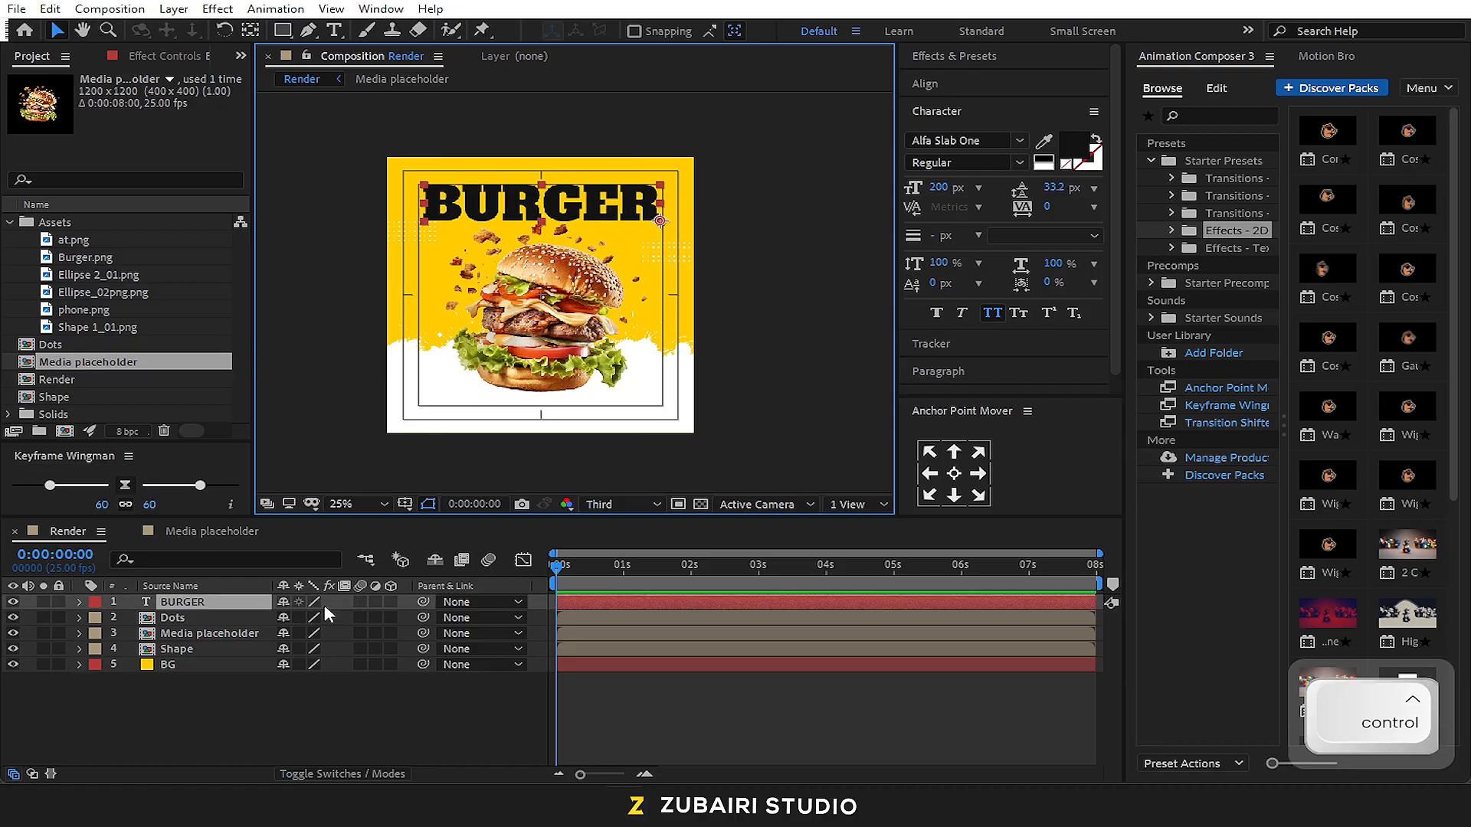
Duplicate the BURGER text layer, shift the copy upward and change its text to "Hot & Fresh"
{"action": "key", "text": "ctrl+d"}
{"action": "left_click_drag", "start_coordinate": [557, 203], "coordinate": [558, 172]}
{"action": "key", "text": "ctrl+t"}
{"action": "double_click", "coordinate": [557, 173]}
{"action": "type", "text": "H"}
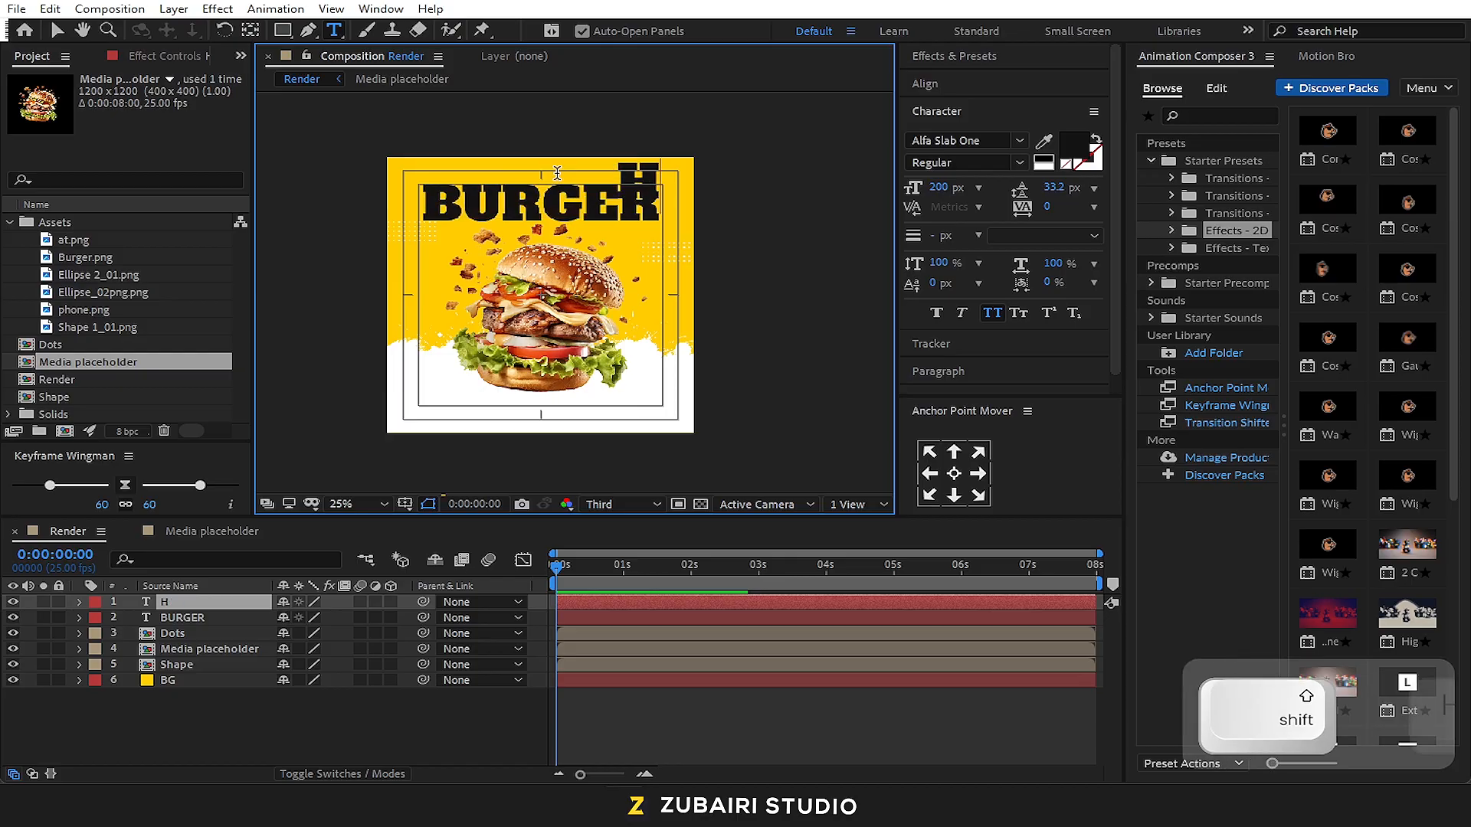
{"action": "type", "text": "ot &"}
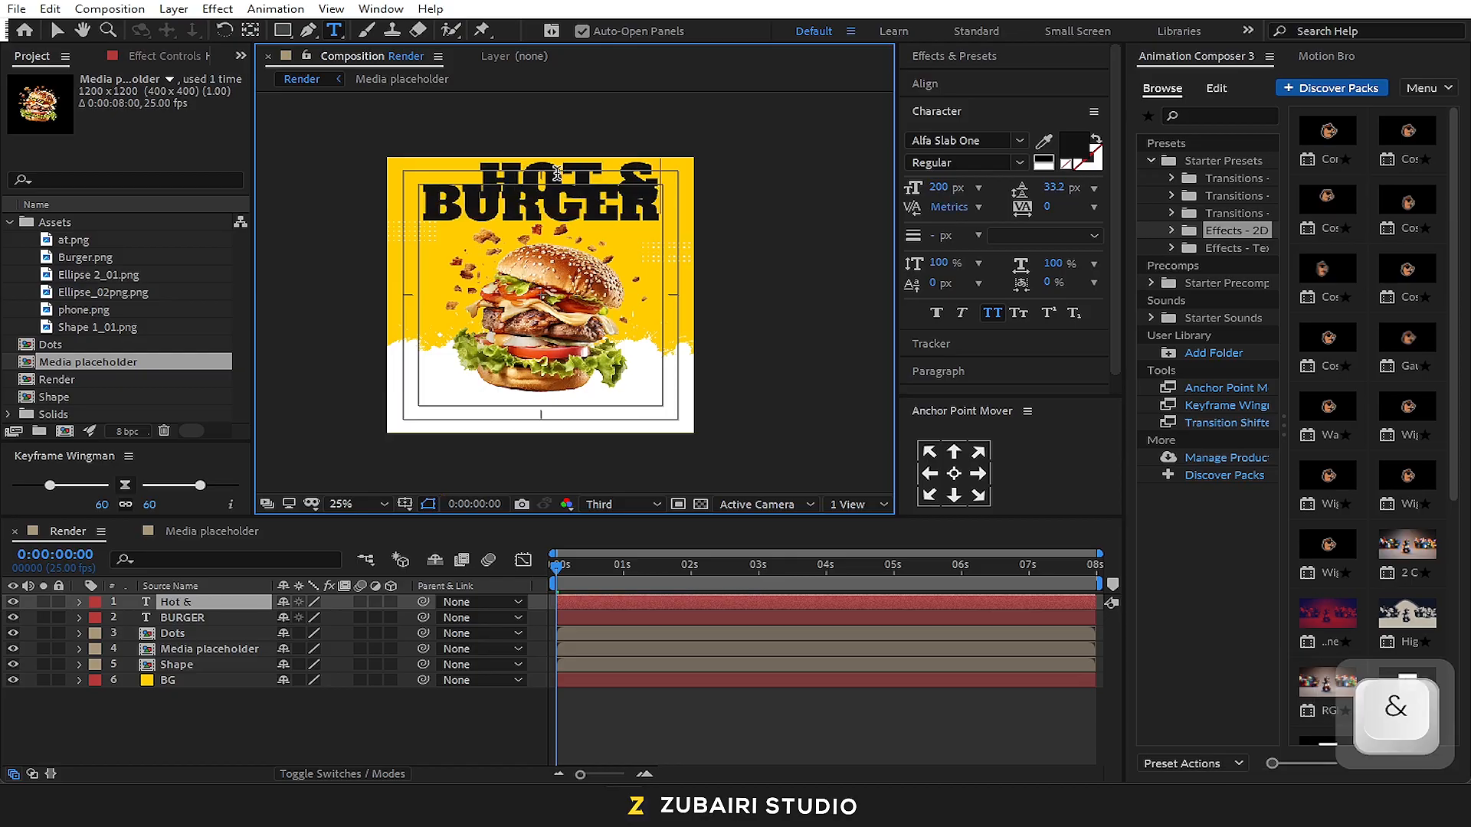
{"action": "type", "text": " Frest"}
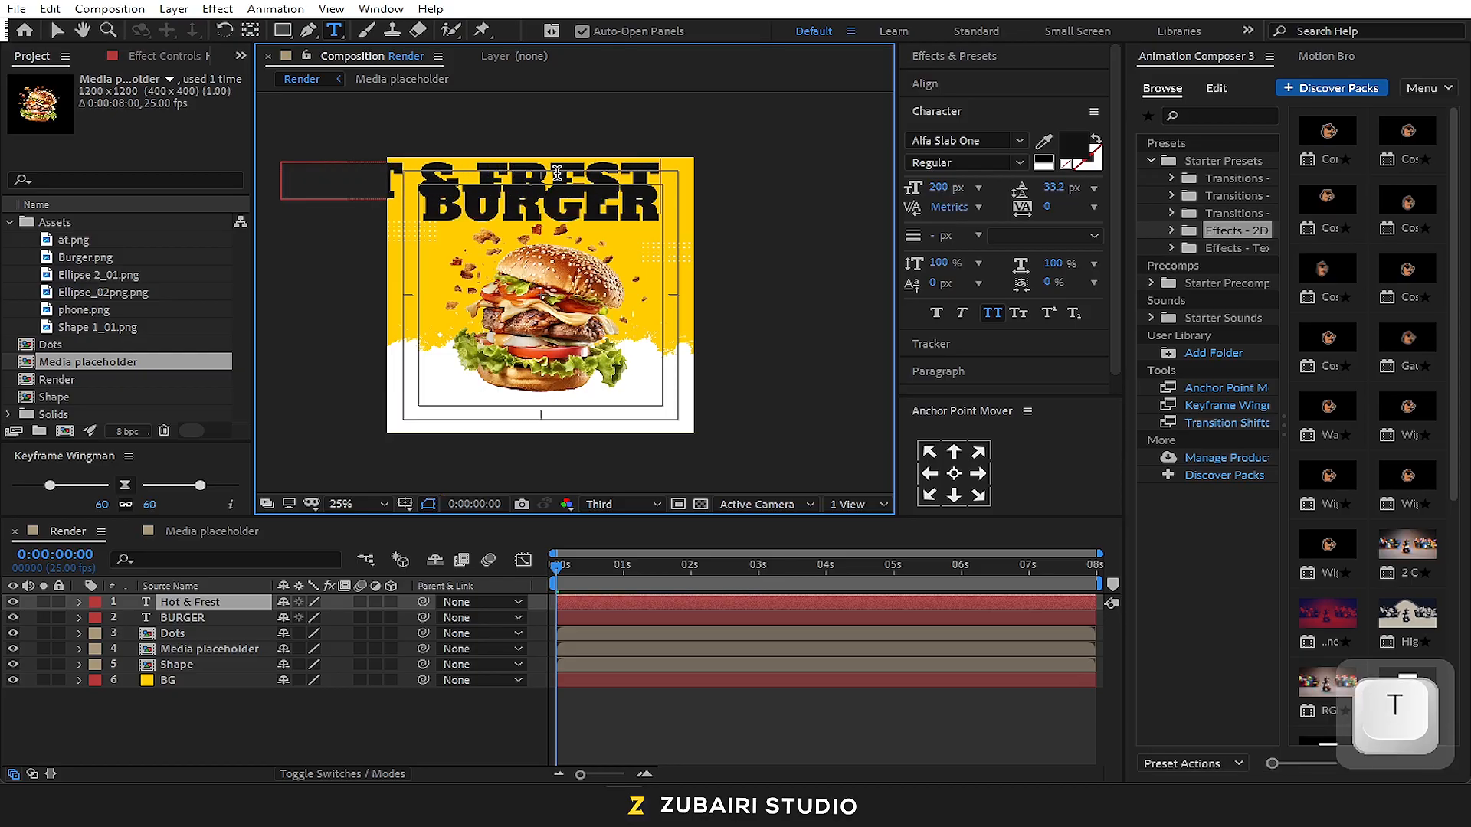
{"action": "key", "text": "BackSpace"}
{"action": "type", "text": "h"}
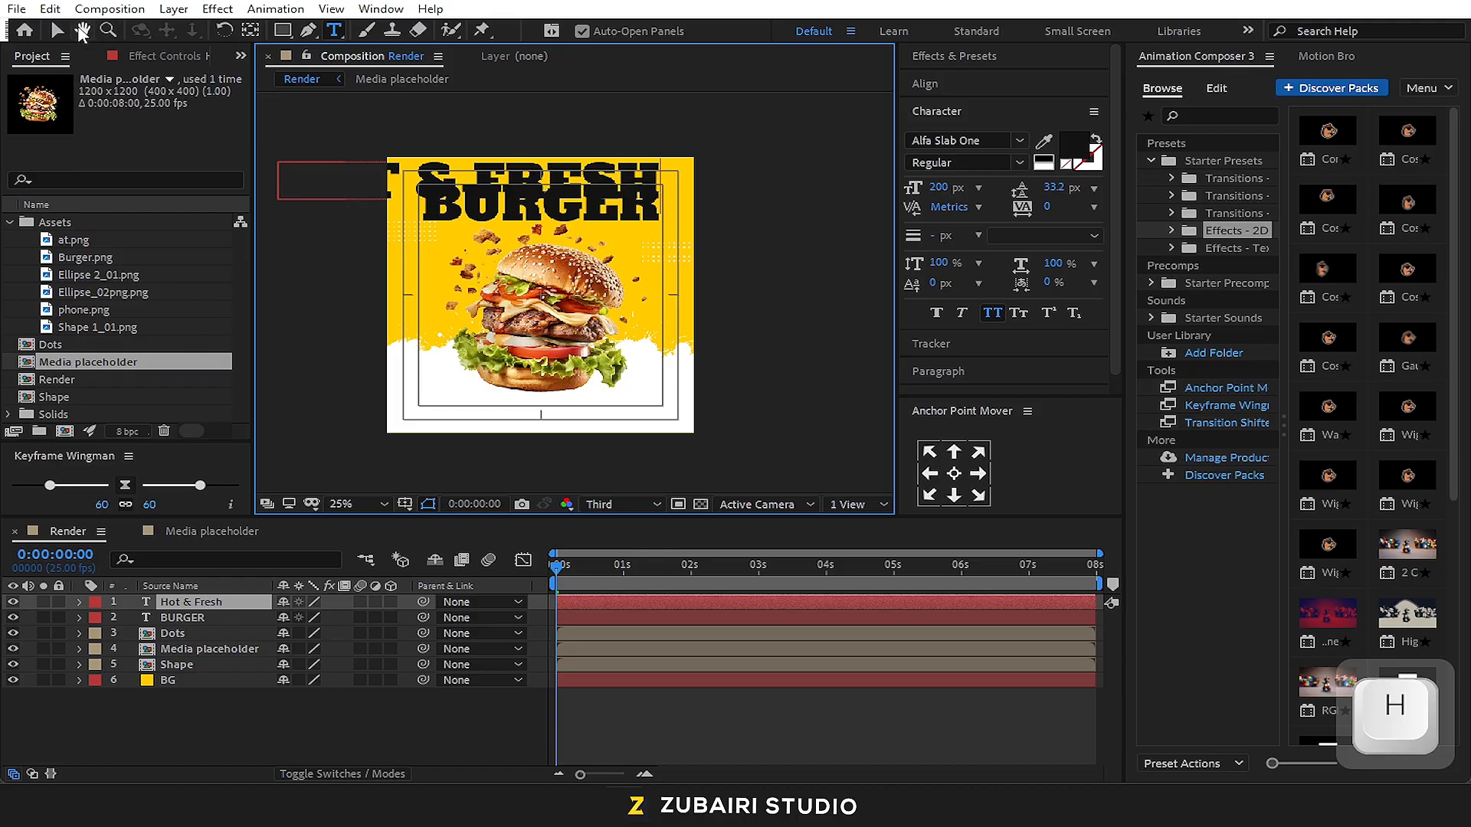
Set the Hot & Fresh text to 50 px and centre it just above the BURGER headline
{"action": "left_click", "coordinate": [57, 31]}
{"action": "left_click", "coordinate": [940, 188]}
{"action": "type", "text": "50"}
{"action": "key", "text": "Return"}
{"action": "scroll", "coordinate": [575, 291], "scroll_direction": "up", "scroll_amount": 2}
{"action": "key", "text": "space"}
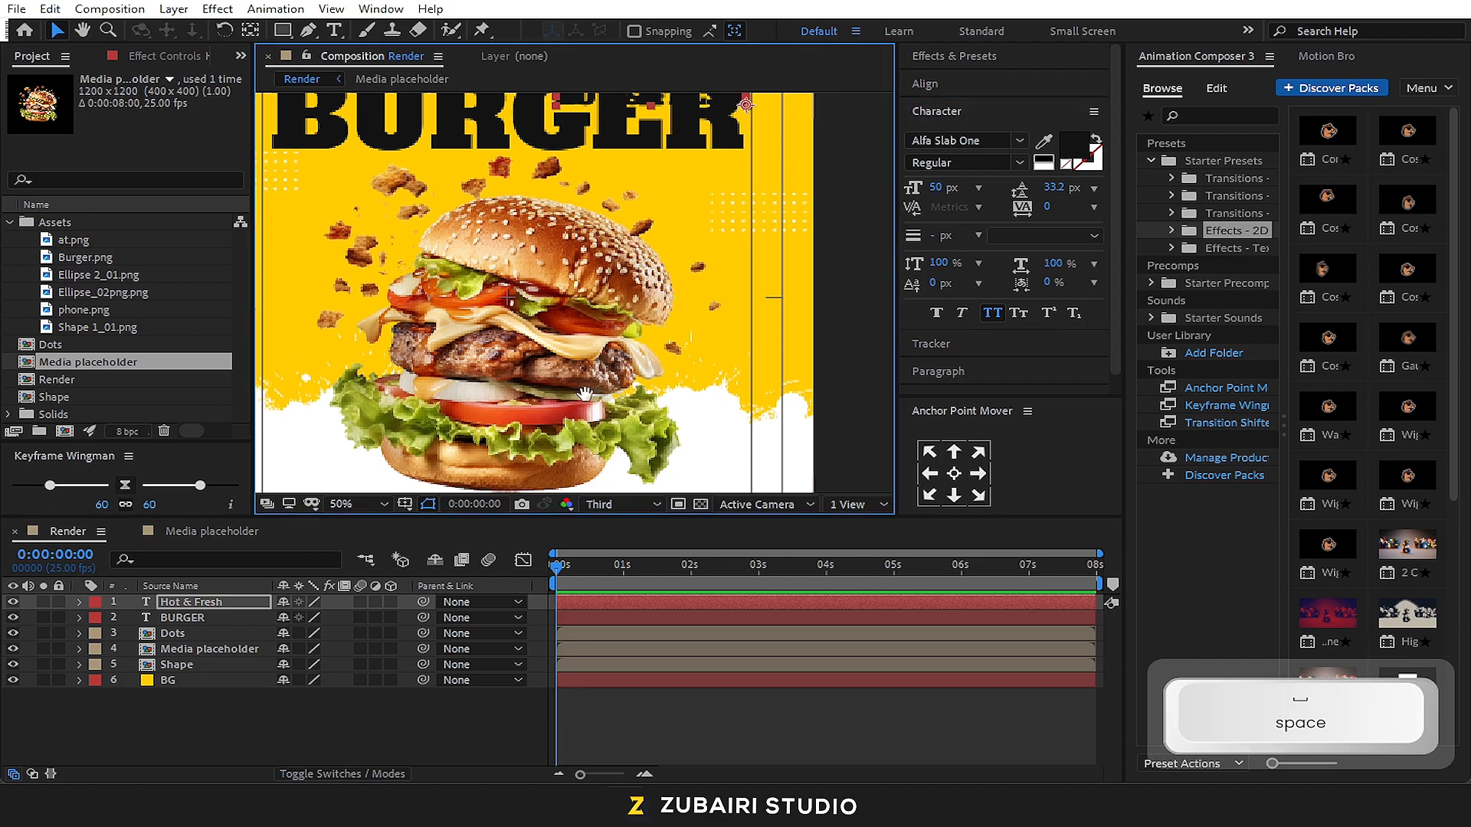
{"action": "left_click_drag", "start_coordinate": [501, 166], "coordinate": [584, 410]}
{"action": "left_click_drag", "start_coordinate": [759, 344], "coordinate": [596, 302]}
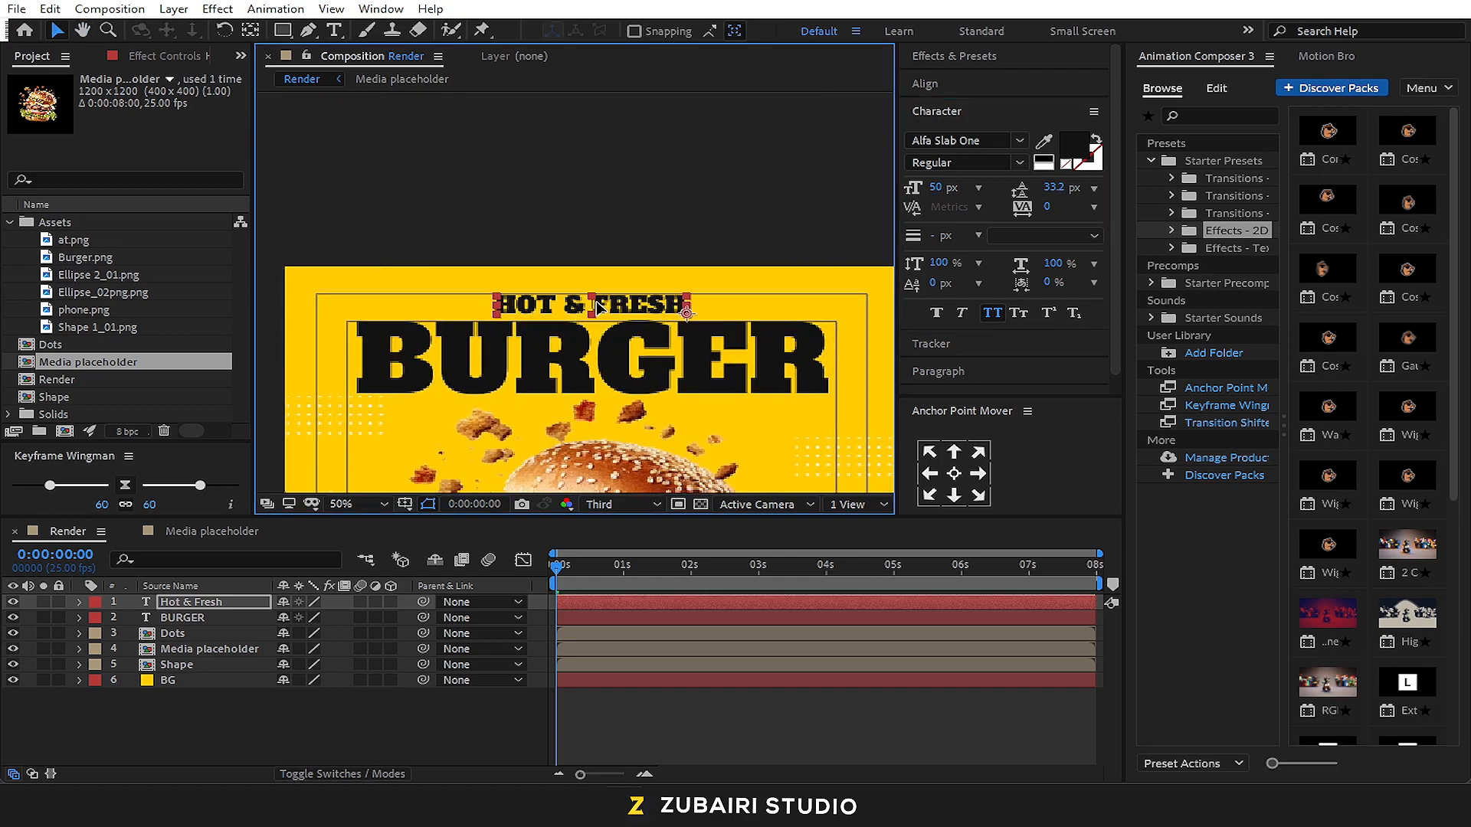
{"action": "left_click", "coordinate": [725, 160]}
{"action": "scroll", "coordinate": [631, 163], "scroll_direction": "down", "scroll_amount": 2}
{"action": "key", "text": "space"}
{"action": "left_click_drag", "start_coordinate": [685, 324], "coordinate": [686, 210]}
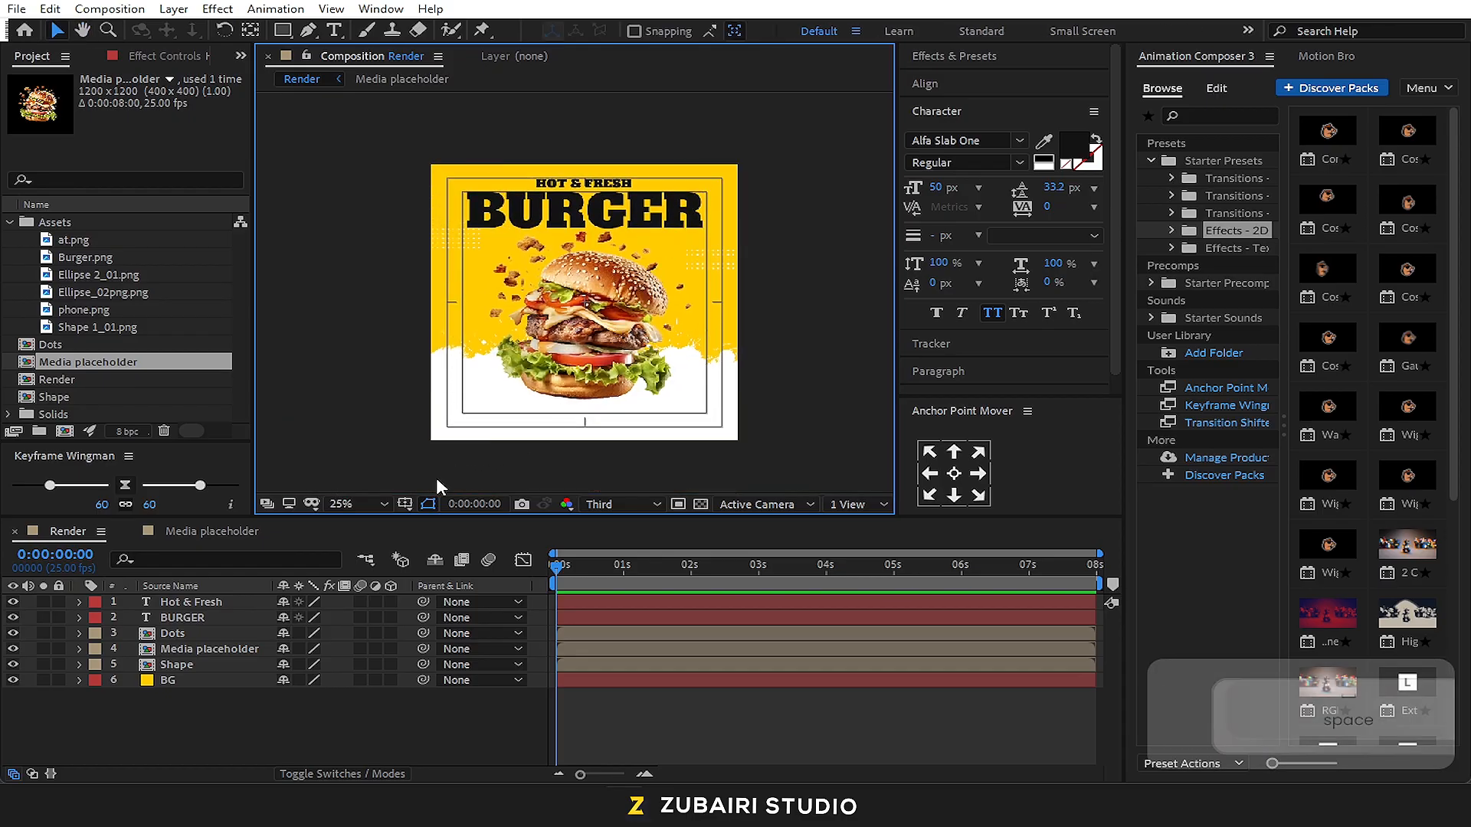
Add phone.png and at.png from the Assets folder to the Render composition above the Hot & Fresh layer
{"action": "scroll", "coordinate": [458, 462], "scroll_direction": "up", "scroll_amount": 2}
{"action": "key", "text": "space"}
{"action": "left_click_drag", "start_coordinate": [475, 413], "coordinate": [587, 278]}
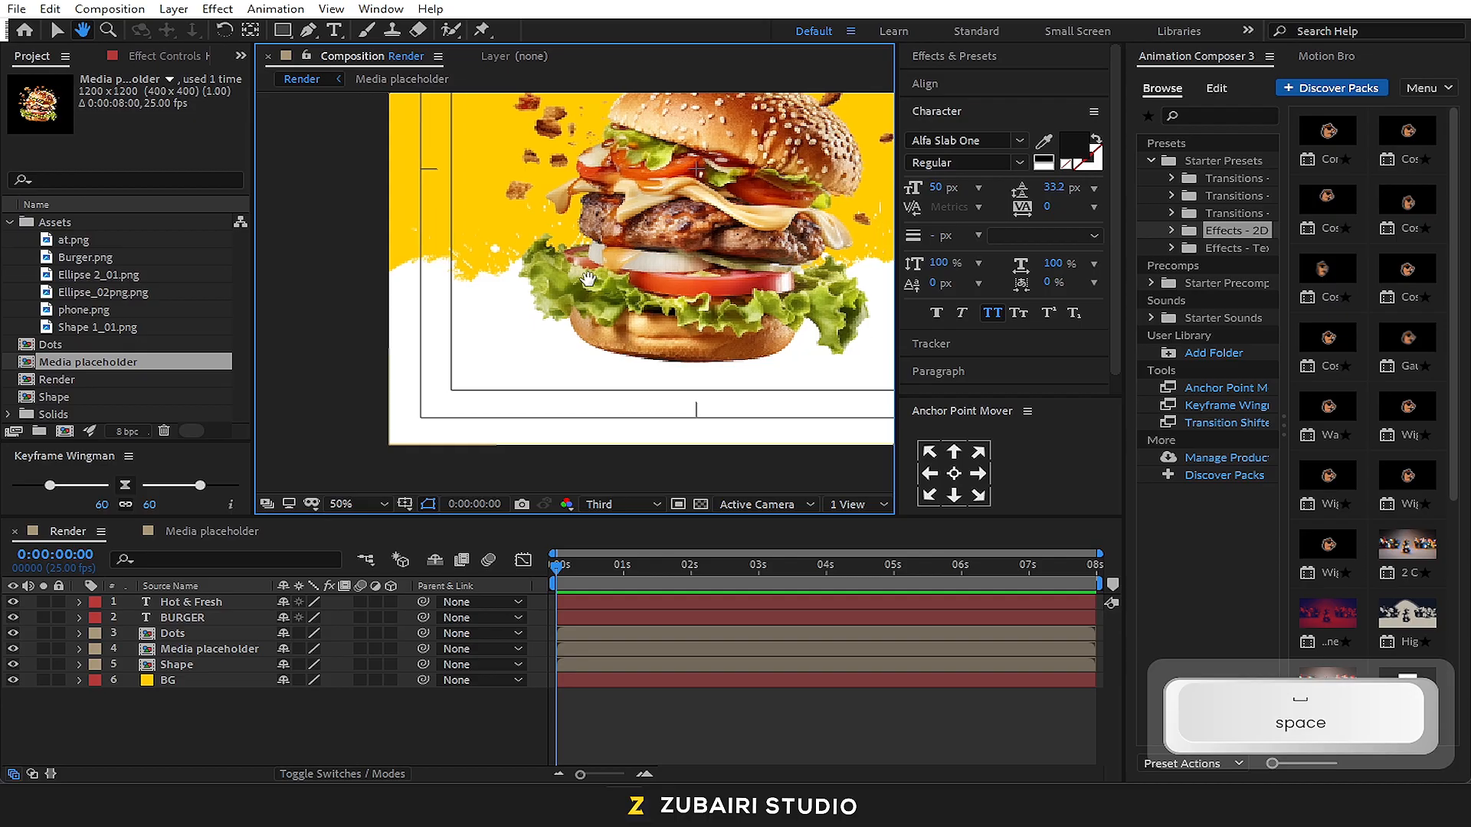
{"action": "left_click", "coordinate": [193, 615]}
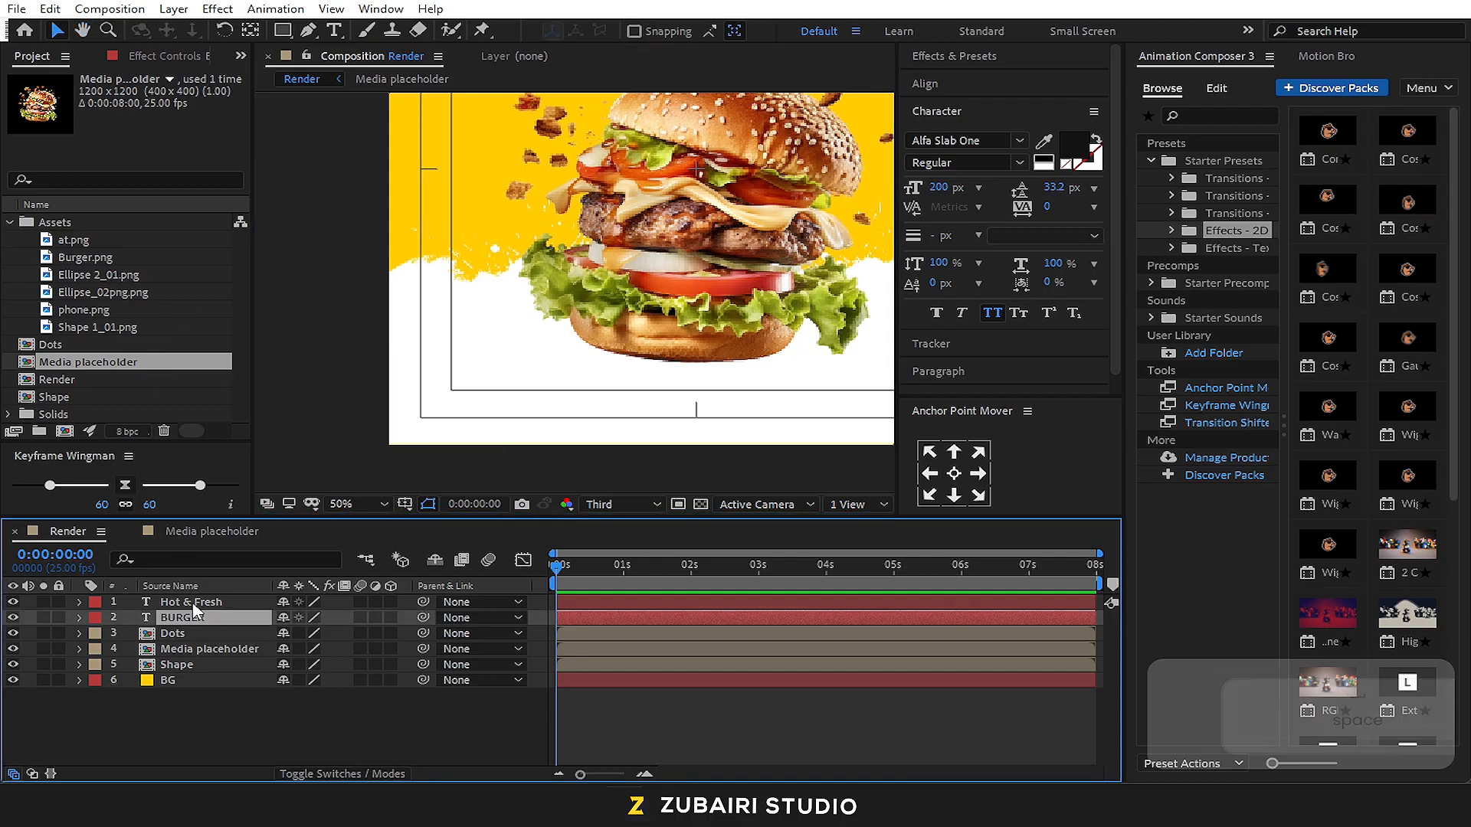
{"action": "left_click", "coordinate": [193, 603]}
{"action": "left_click", "coordinate": [252, 708]}
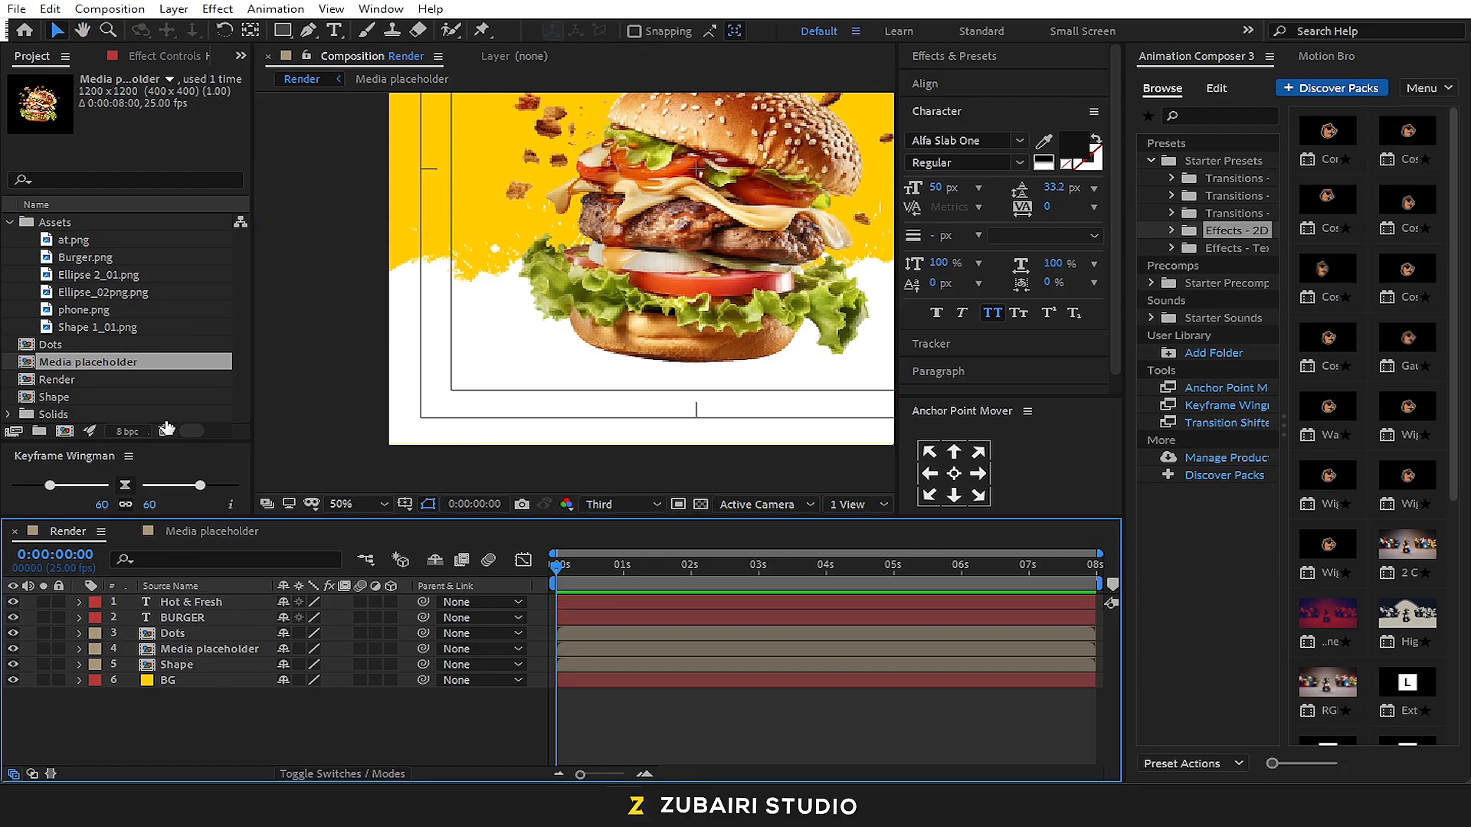
{"action": "left_click", "coordinate": [104, 310]}
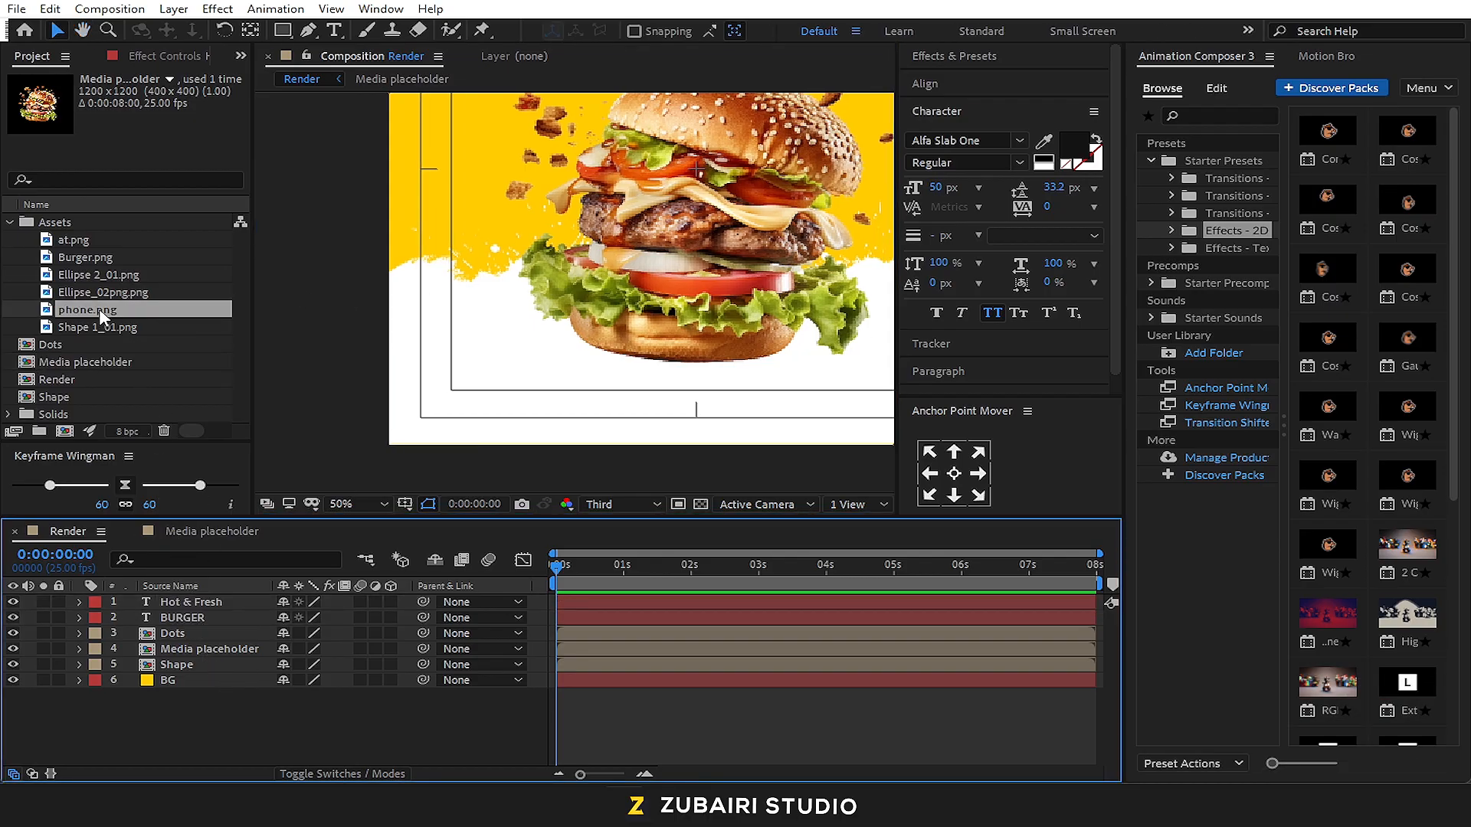
{"action": "left_click", "coordinate": [95, 244], "text": "ctrl"}
{"action": "left_click_drag", "start_coordinate": [95, 244], "coordinate": [199, 605]}
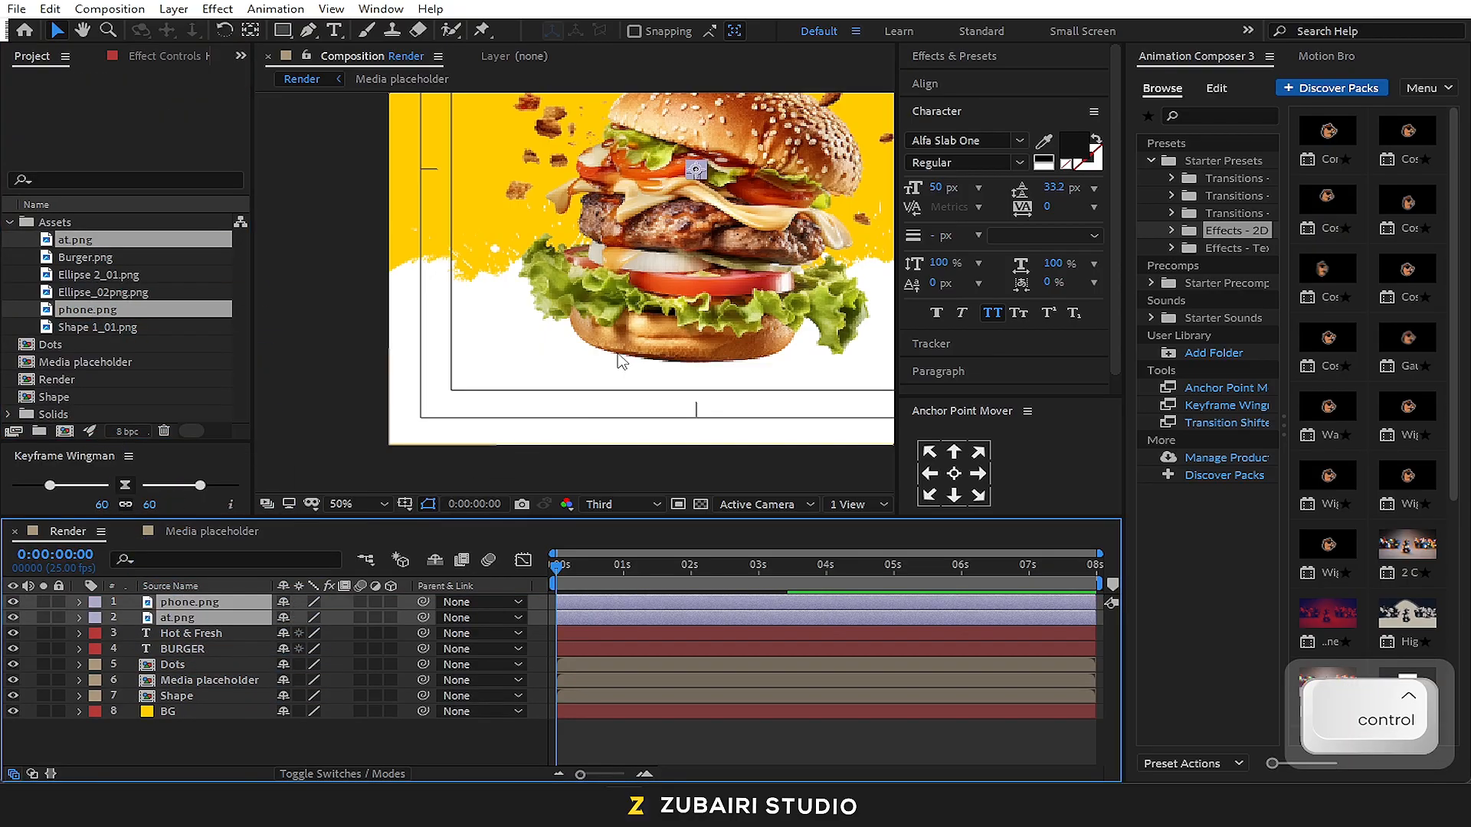
Move only the phone.png icon to the lower-left corner of the action-safe frame on the white area
{"action": "left_click", "coordinate": [434, 175]}
{"action": "key", "text": "ctrl+shift+a"}
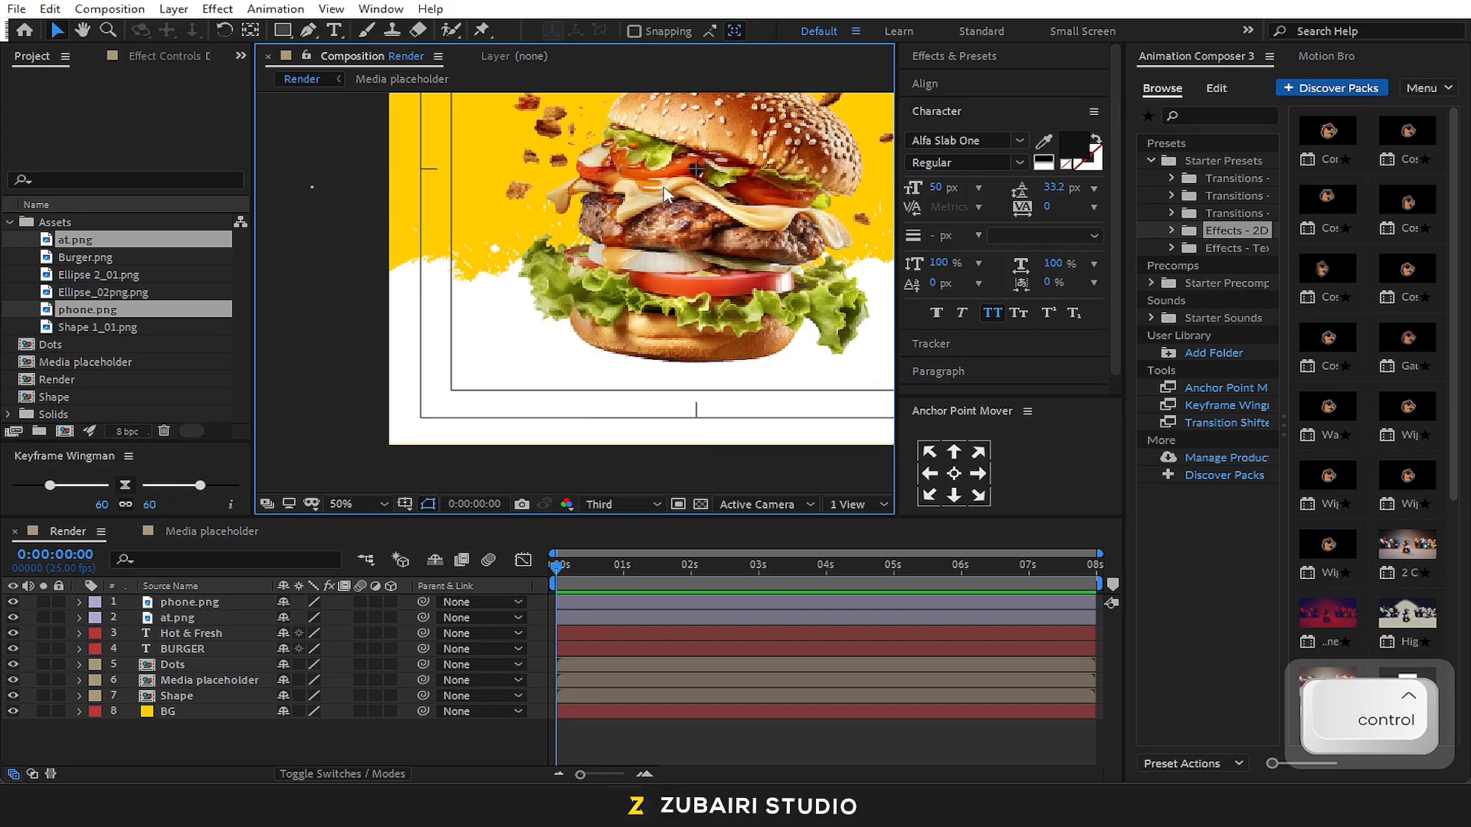
{"action": "left_click_drag", "start_coordinate": [692, 178], "coordinate": [443, 407]}
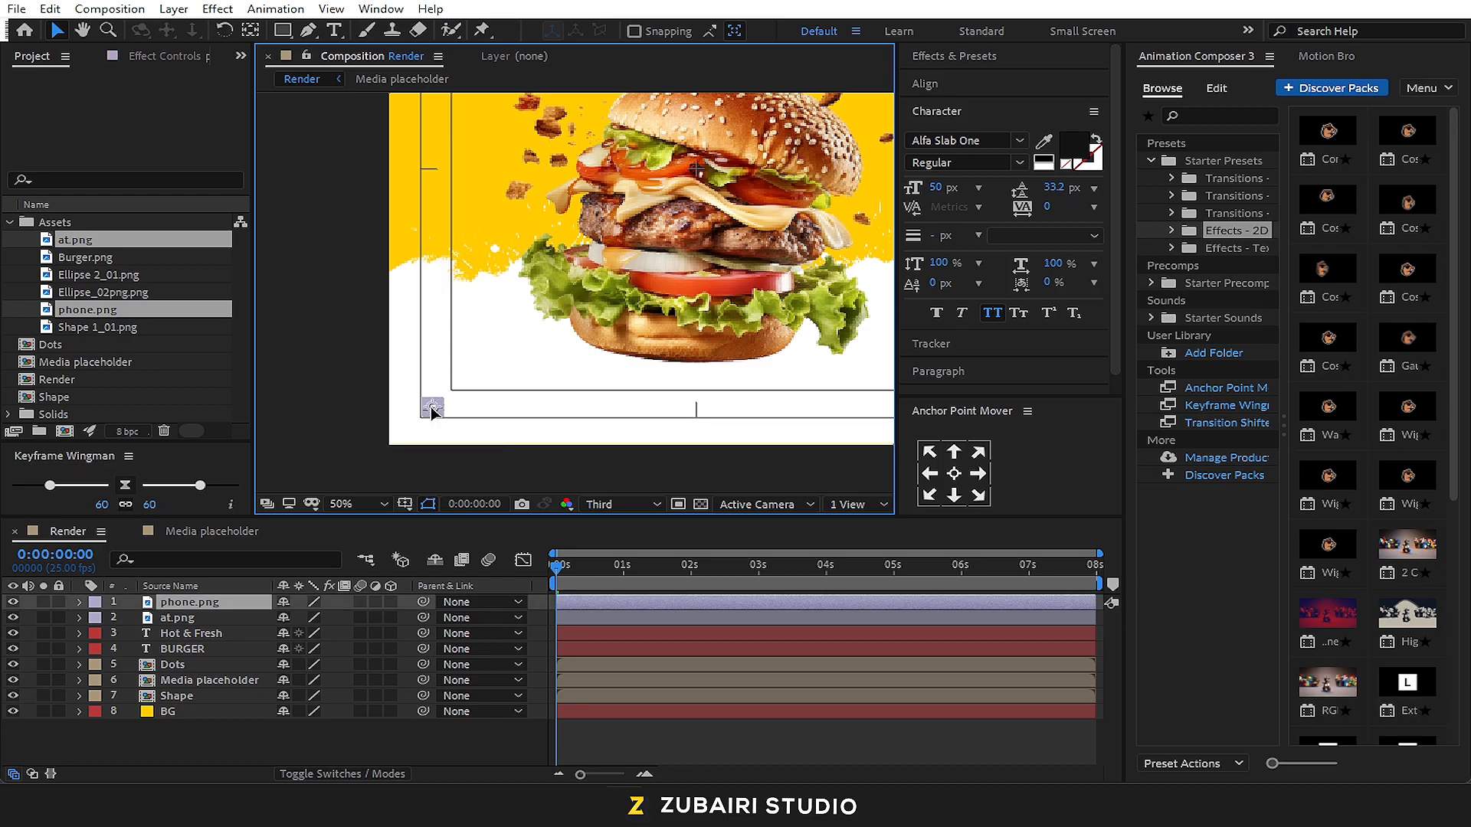
{"action": "left_click", "coordinate": [351, 394]}
{"action": "left_click", "coordinate": [697, 169]}
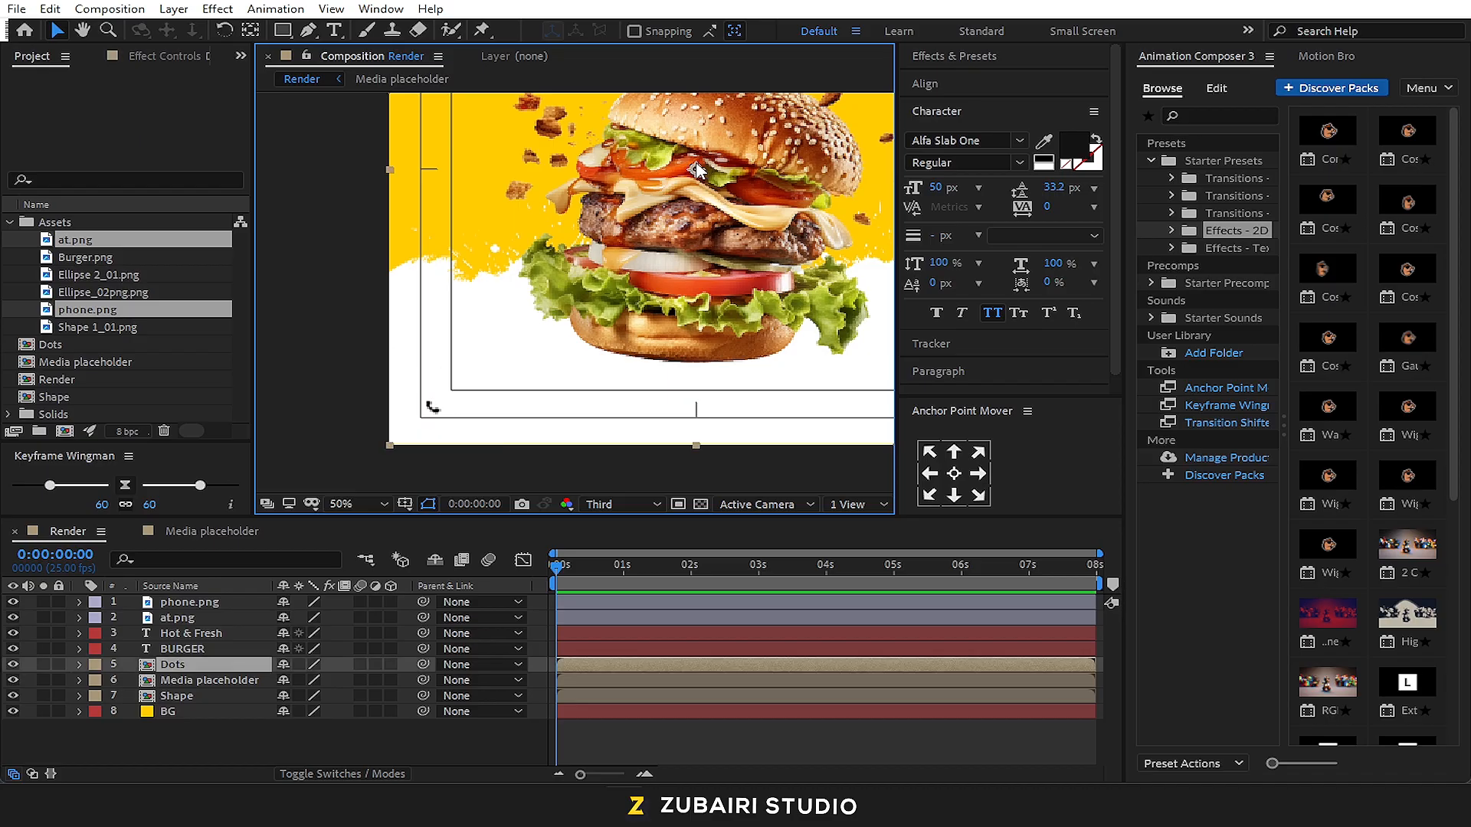
{"action": "left_click_drag", "start_coordinate": [694, 172], "coordinate": [703, 199]}
{"action": "key", "text": "ctrl+z"}
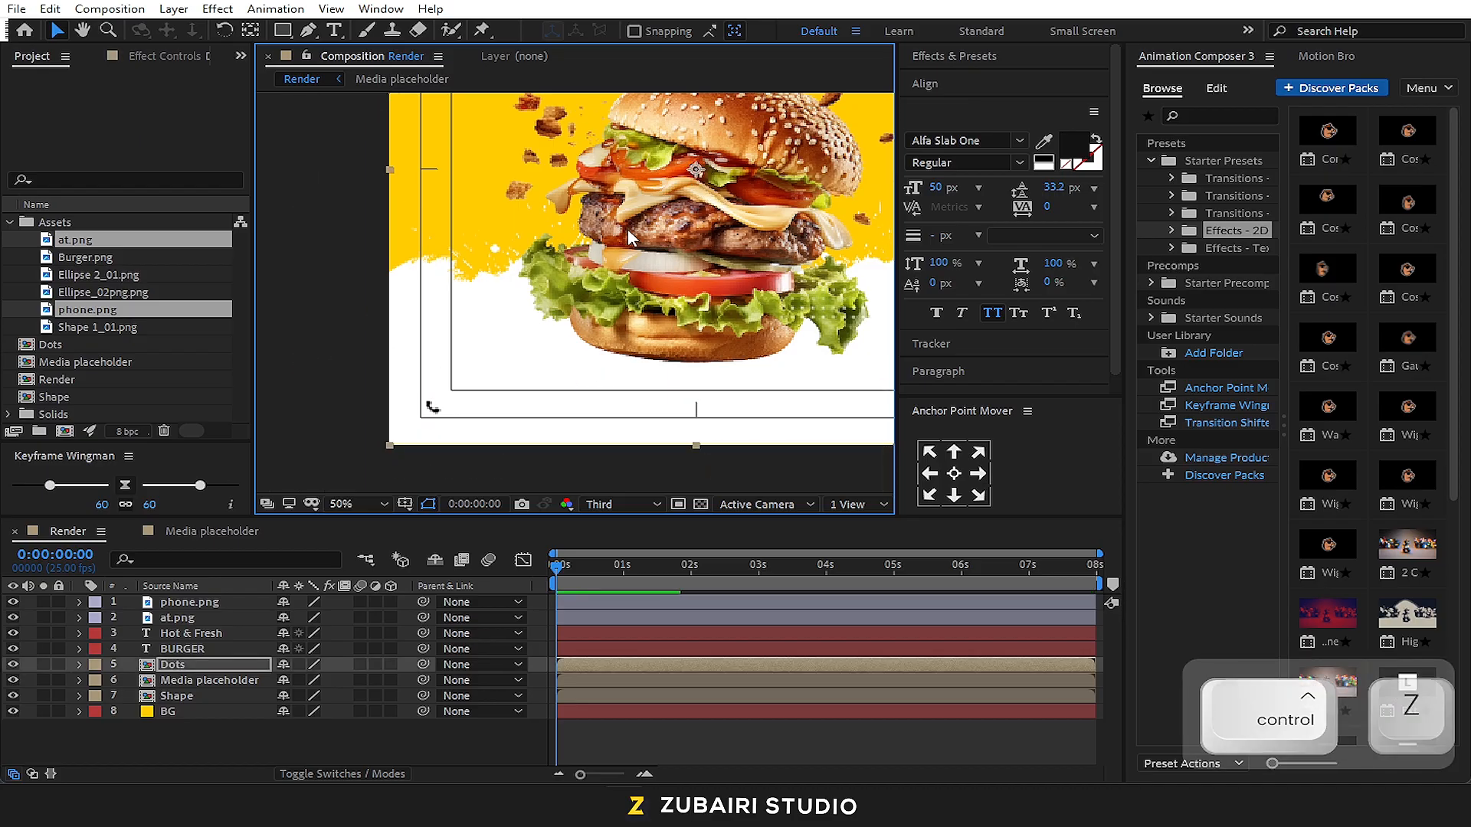
Place the at.png icon to the right of the phone icon, level with it below the burger
{"action": "left_click", "coordinate": [234, 617]}
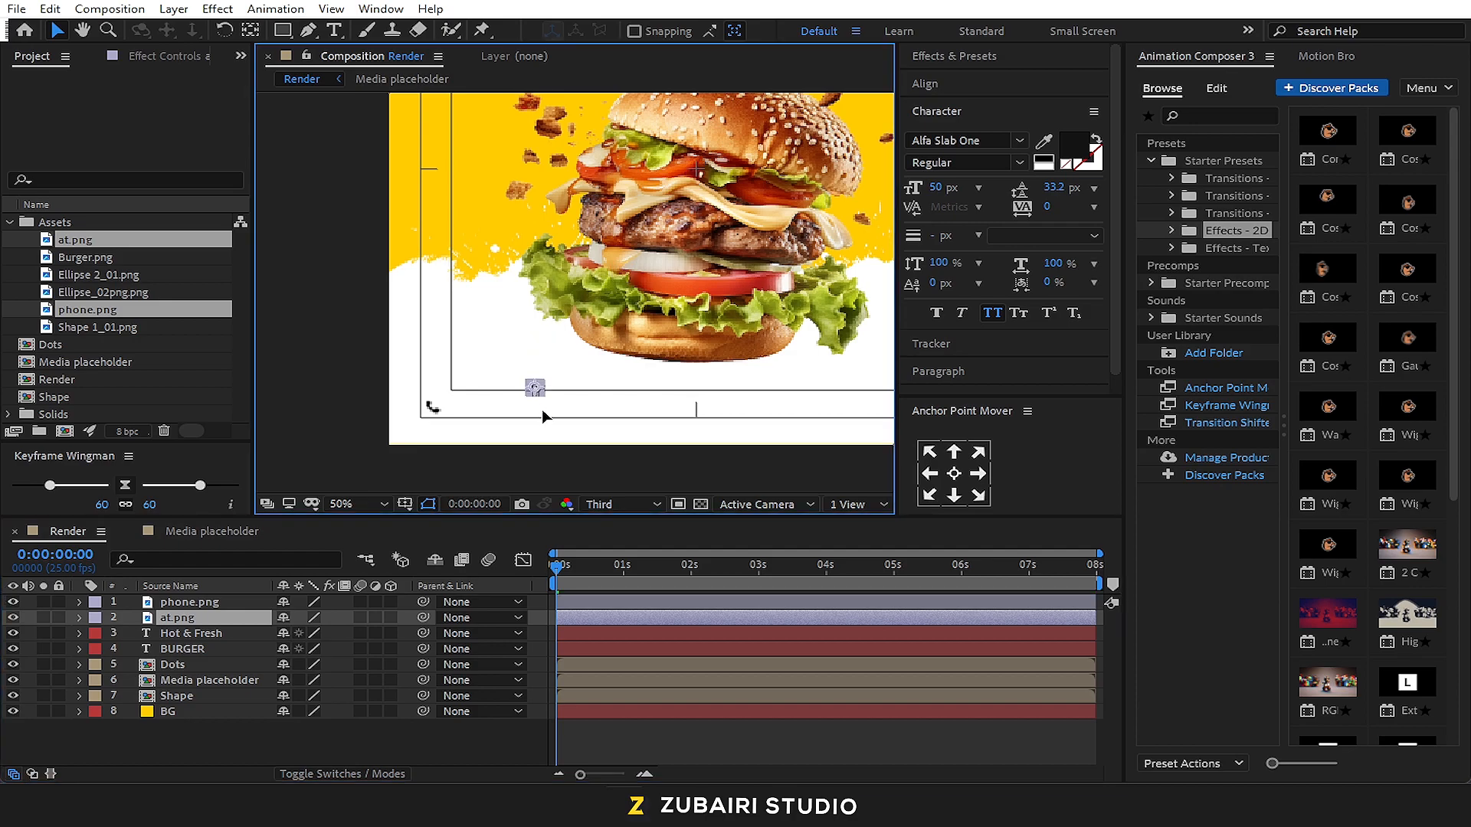
{"action": "left_click_drag", "start_coordinate": [545, 407], "coordinate": [547, 407]}
Set the scale of the phone.png layer to 110%
{"action": "left_click", "coordinate": [210, 605]}
{"action": "type", "text": "s"}
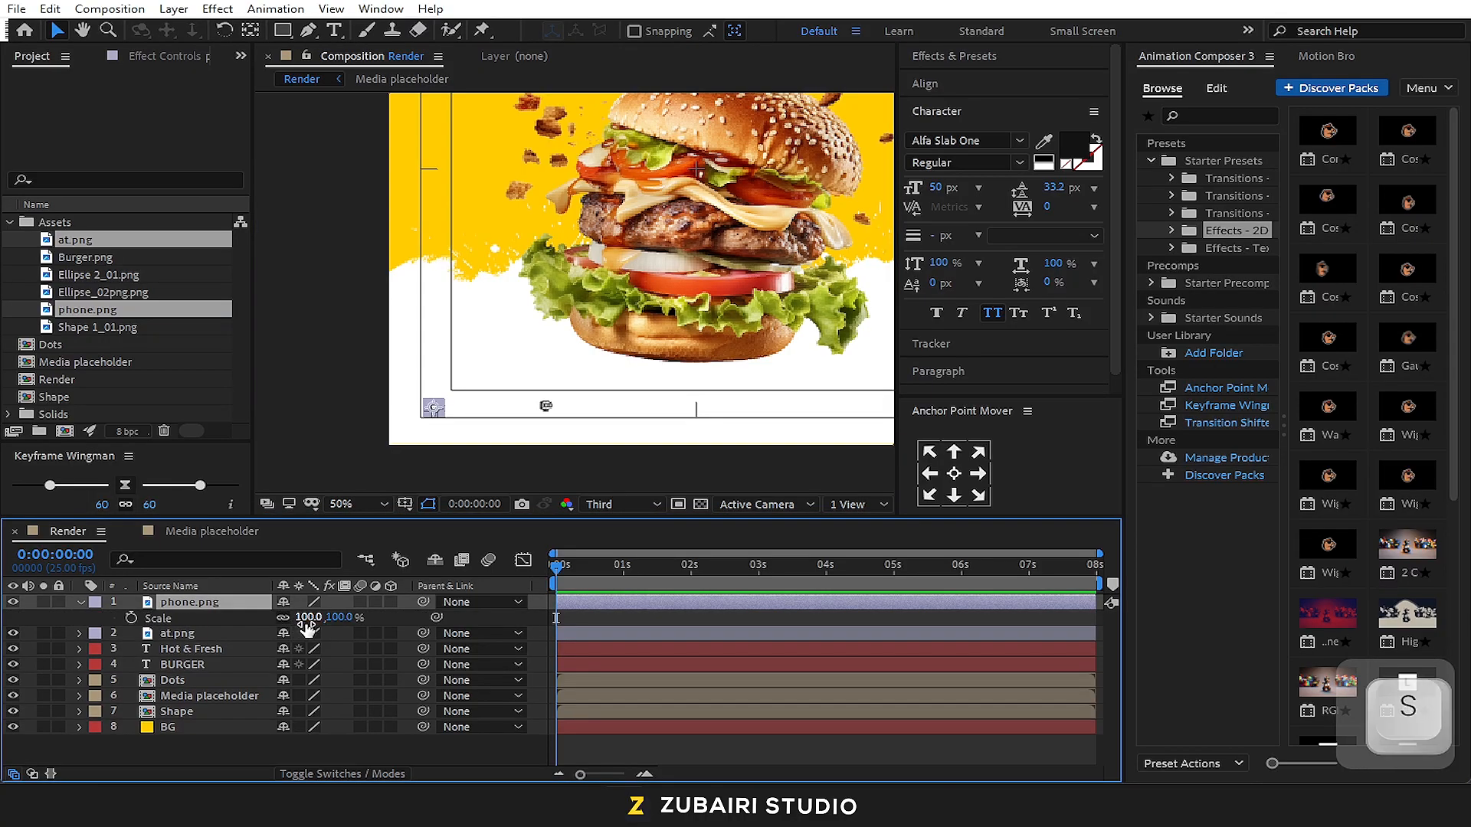
{"action": "type", "text": "110"}
{"action": "key", "text": "Return"}
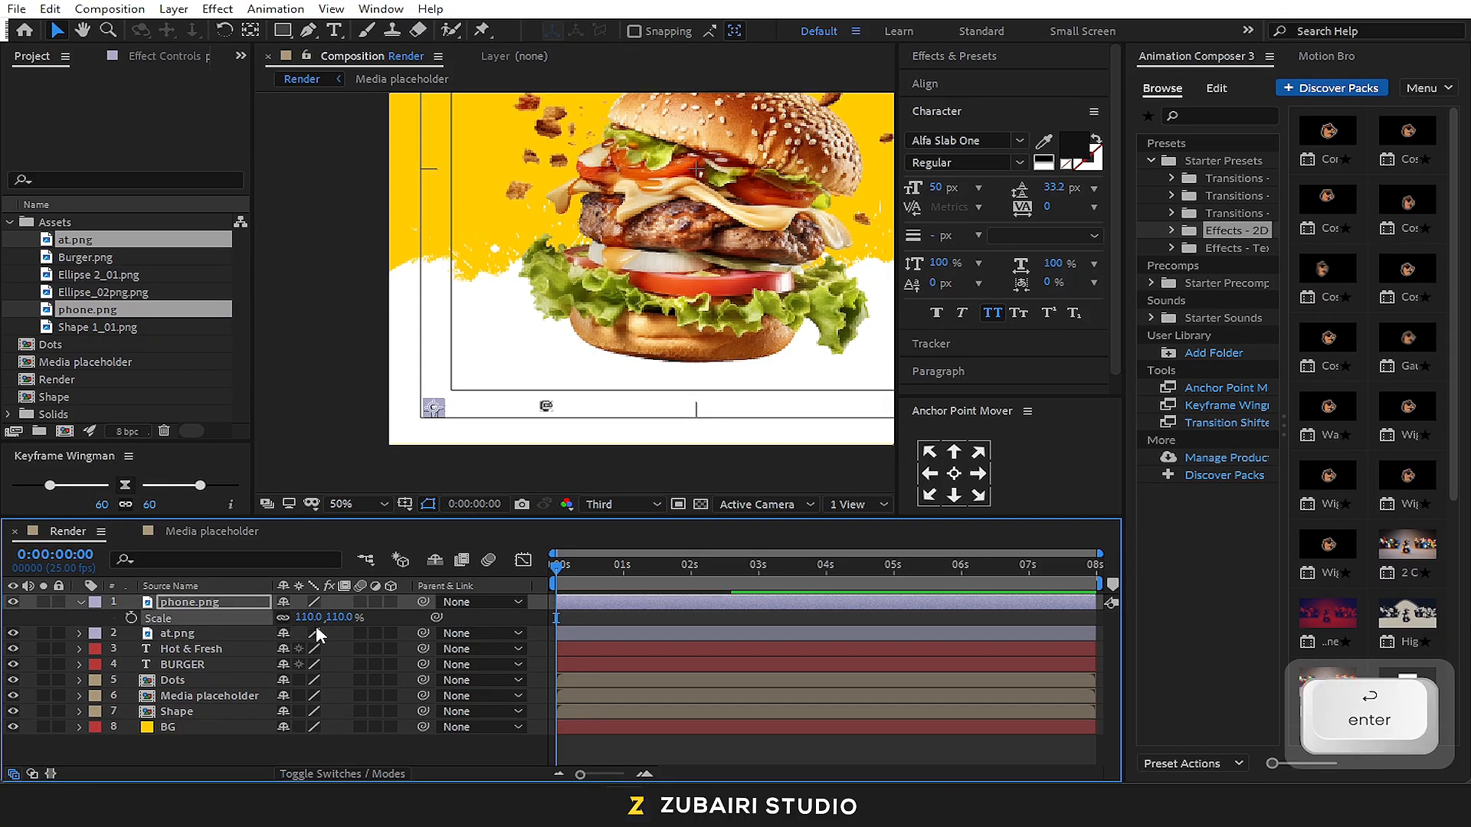
Set the scale of the at.png layer to 110%
{"action": "left_click", "coordinate": [548, 409]}
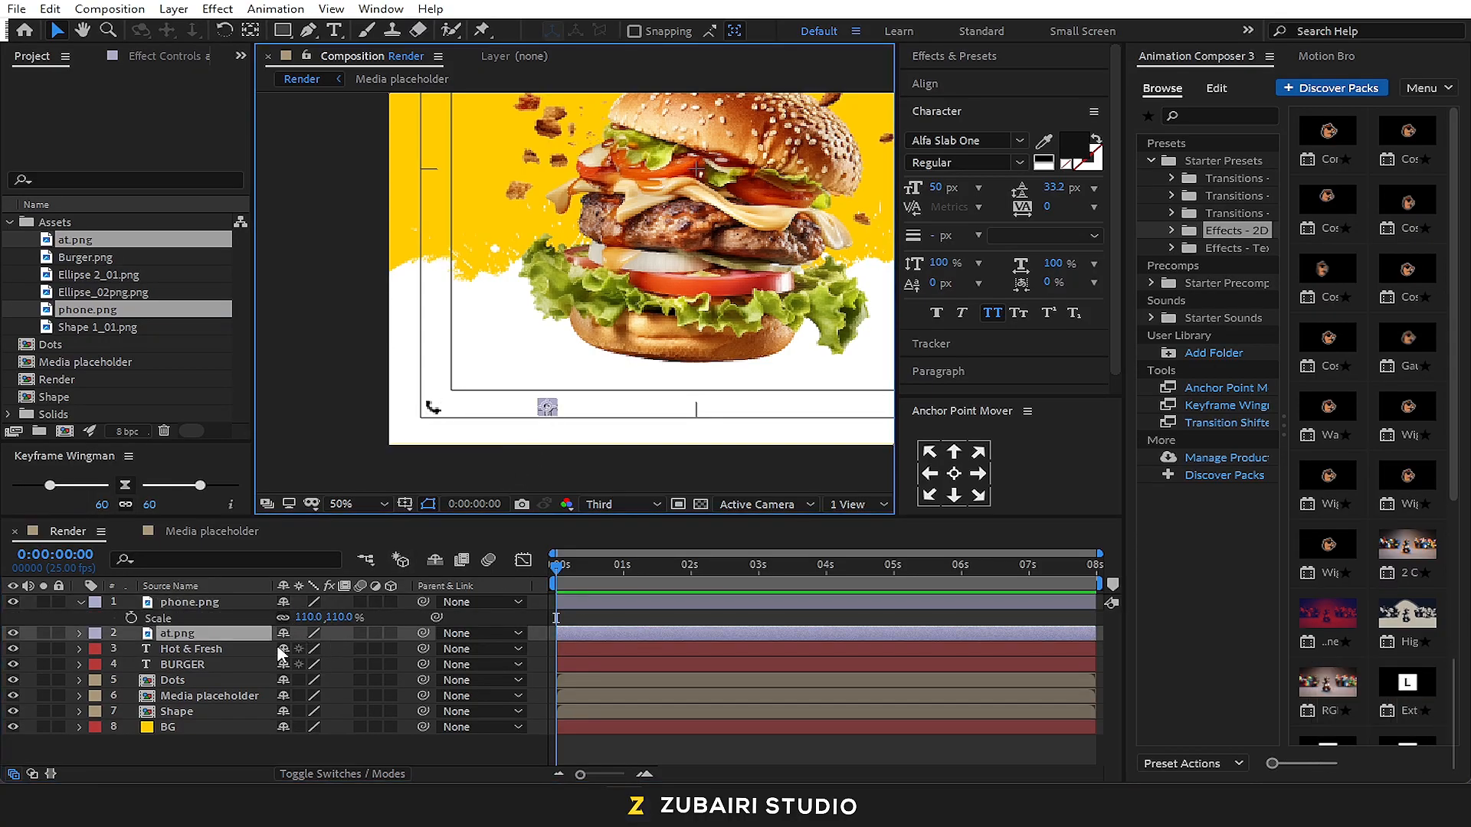
{"action": "key", "text": "s"}
{"action": "left_click", "coordinate": [305, 649]}
{"action": "type", "text": "110"}
{"action": "key", "text": "Return"}
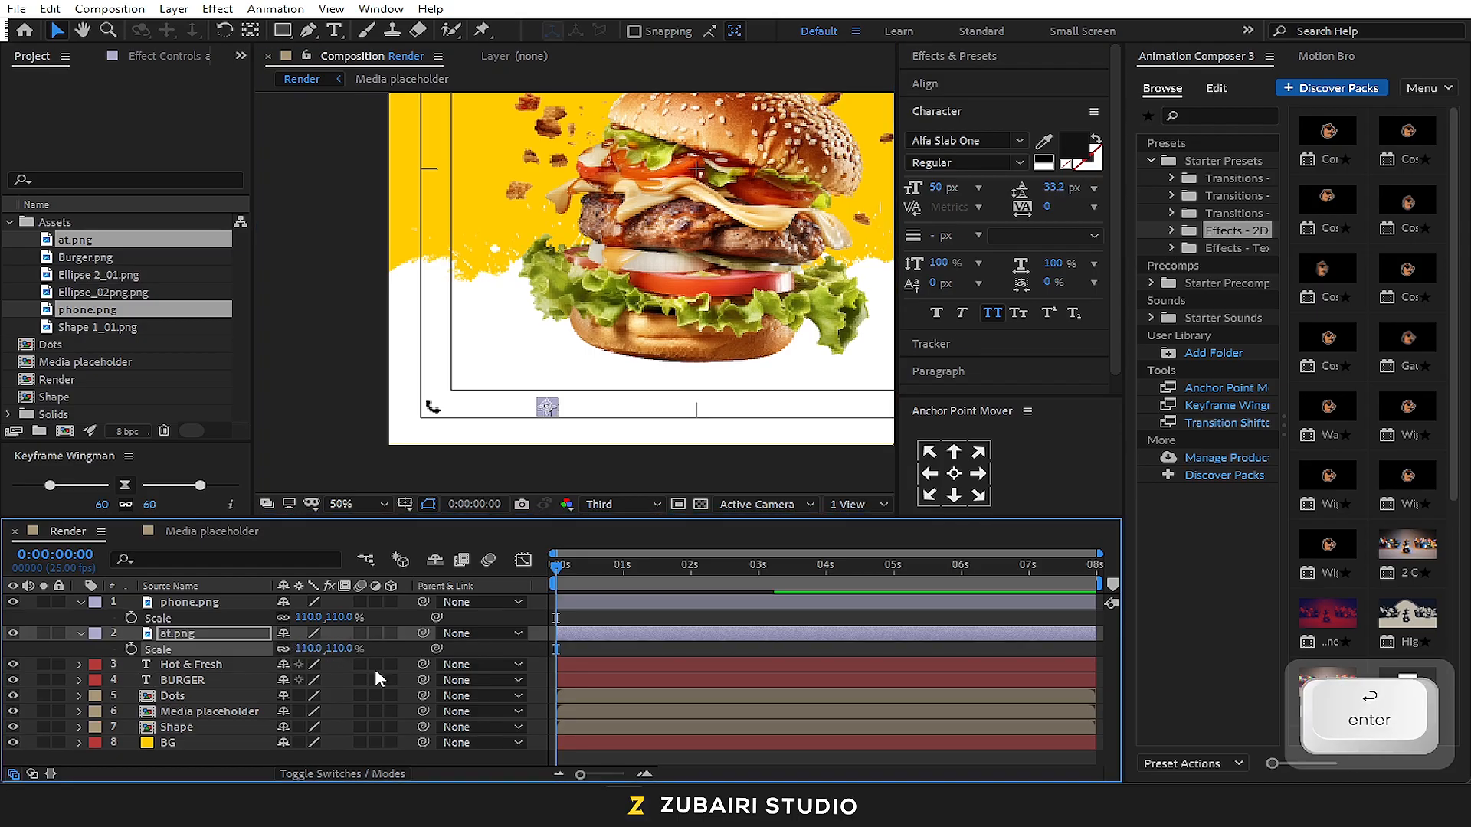
Raise the composition preview resolution to Half while inspecting the contact icons up close
{"action": "left_click", "coordinate": [384, 417]}
{"action": "scroll", "coordinate": [469, 415], "scroll_direction": "up", "scroll_amount": 1}
{"action": "left_click_drag", "start_coordinate": [482, 409], "coordinate": [616, 214]}
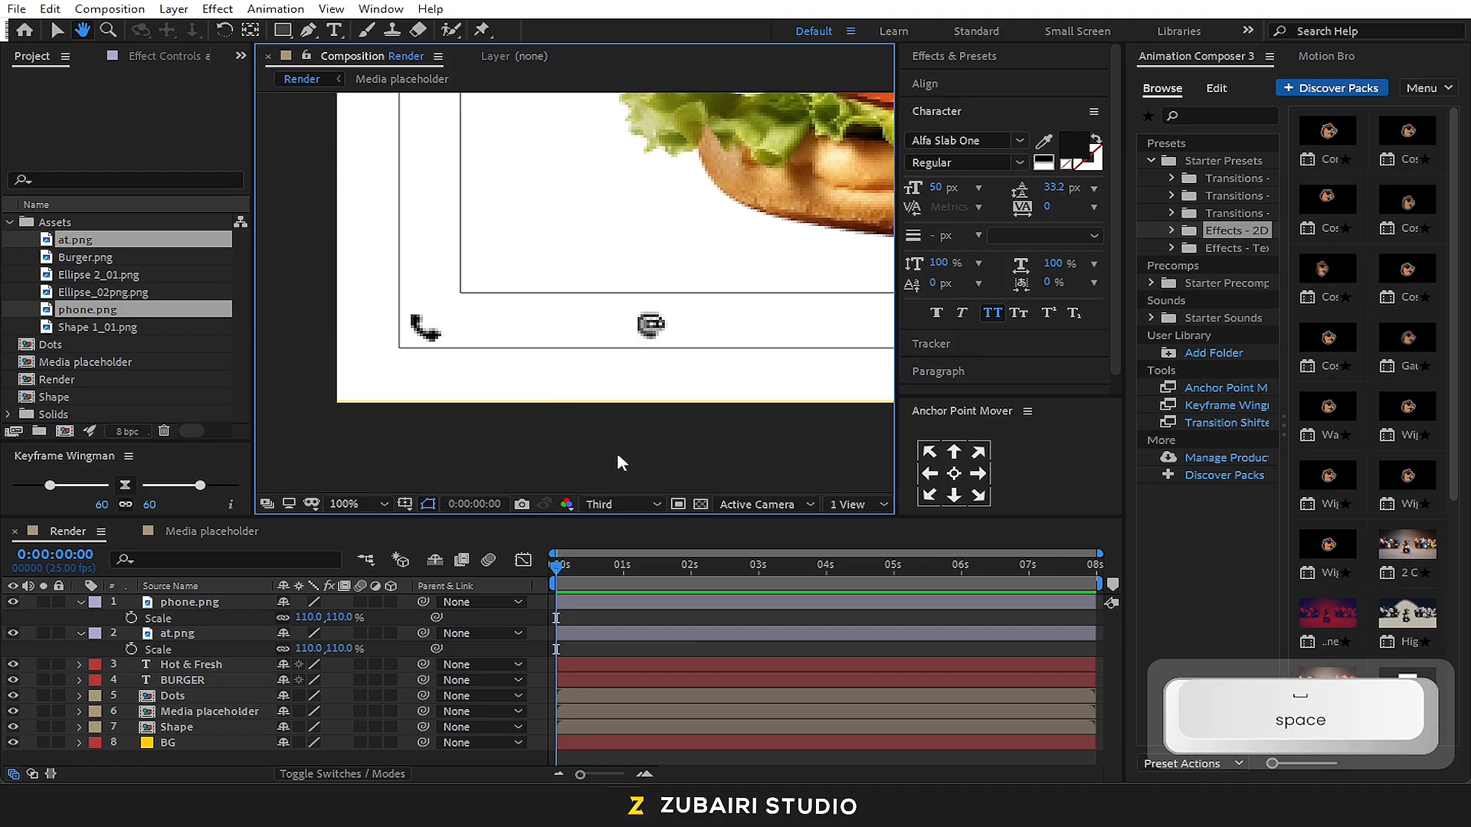
{"action": "left_click", "coordinate": [622, 504]}
{"action": "left_click", "coordinate": [627, 564]}
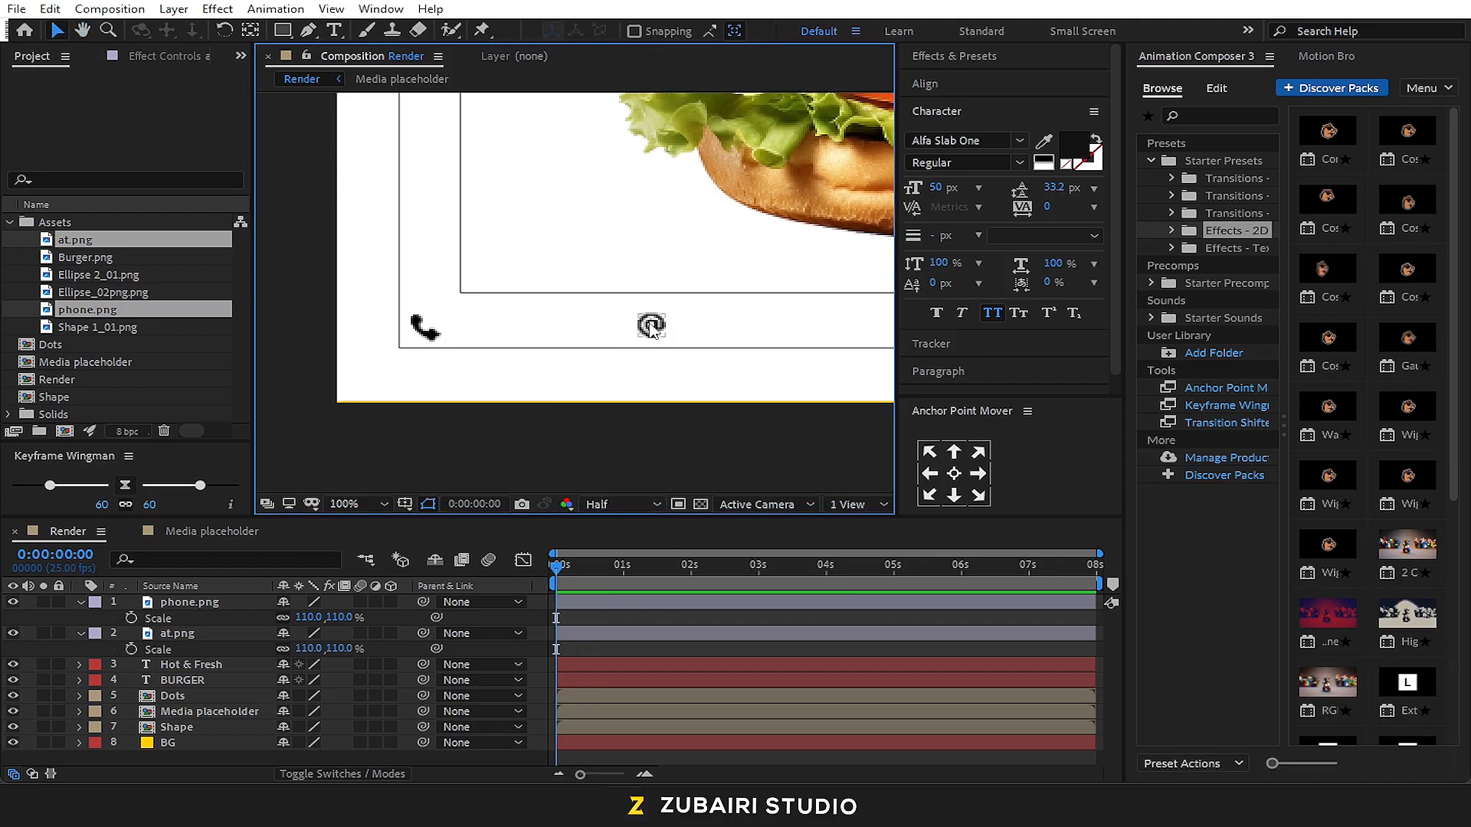
Move the at.png icon farther right, keeping it level with the phone icon
{"action": "left_click", "coordinate": [652, 325]}
{"action": "left_click_drag", "start_coordinate": [664, 325], "coordinate": [721, 328]}
{"action": "key", "text": "ctrl+z"}
{"action": "left_click", "coordinate": [563, 418]}
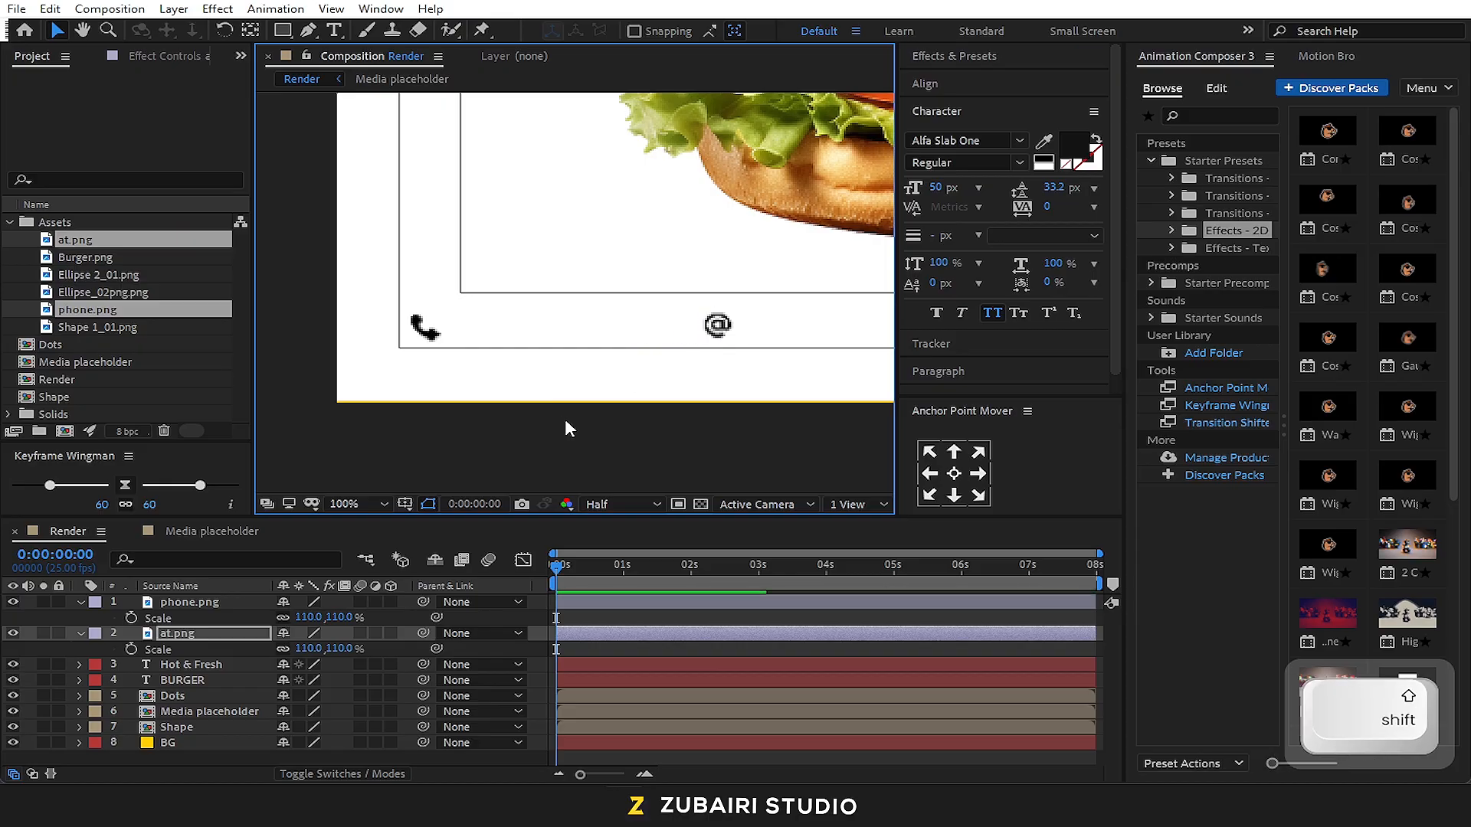
Add a text layer with the sample phone number and move it onto the contact icon row
{"action": "left_click", "coordinate": [334, 29]}
{"action": "left_click", "coordinate": [452, 331]}
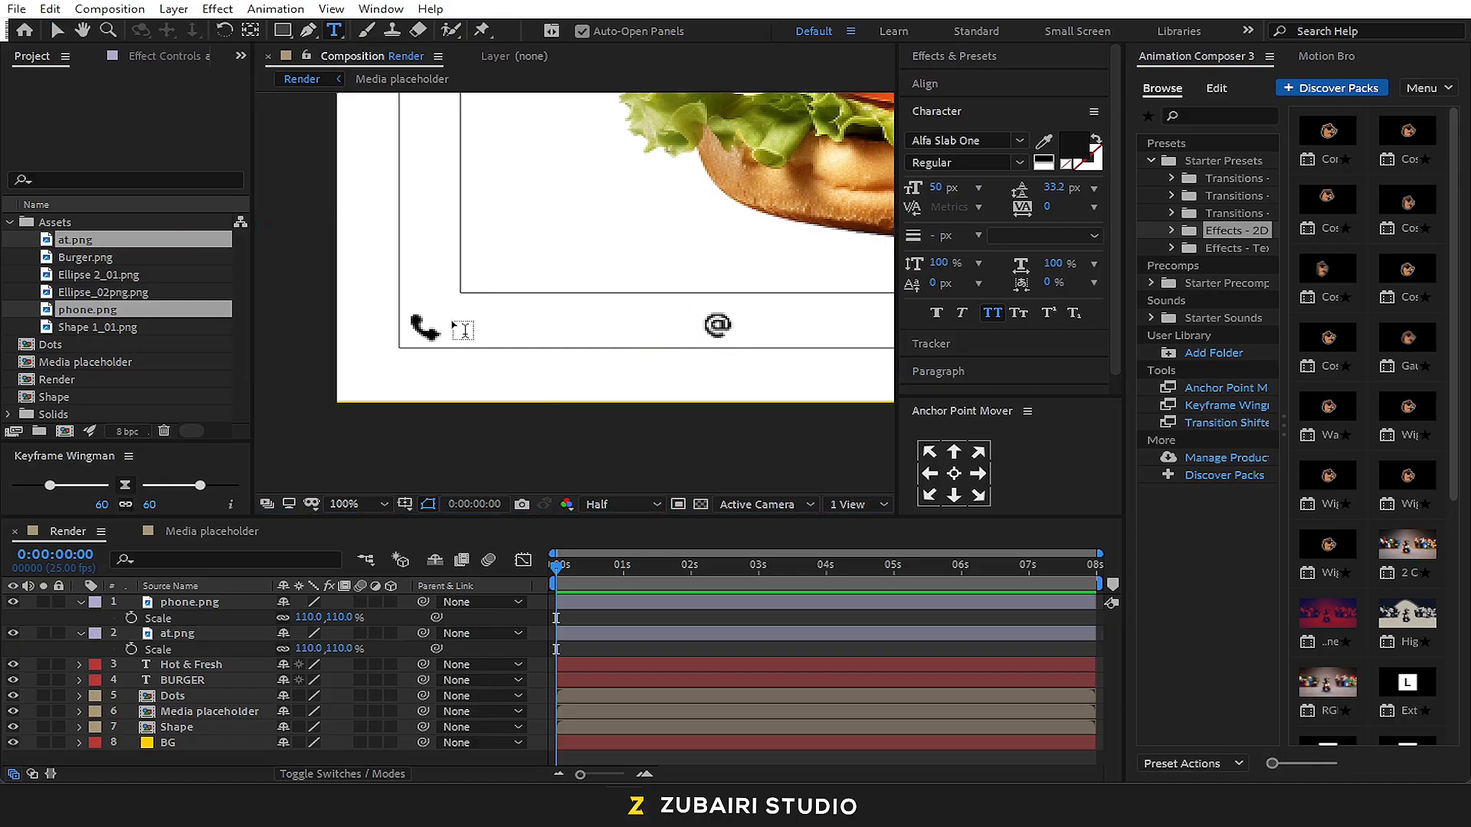
{"action": "type", "text": "123"}
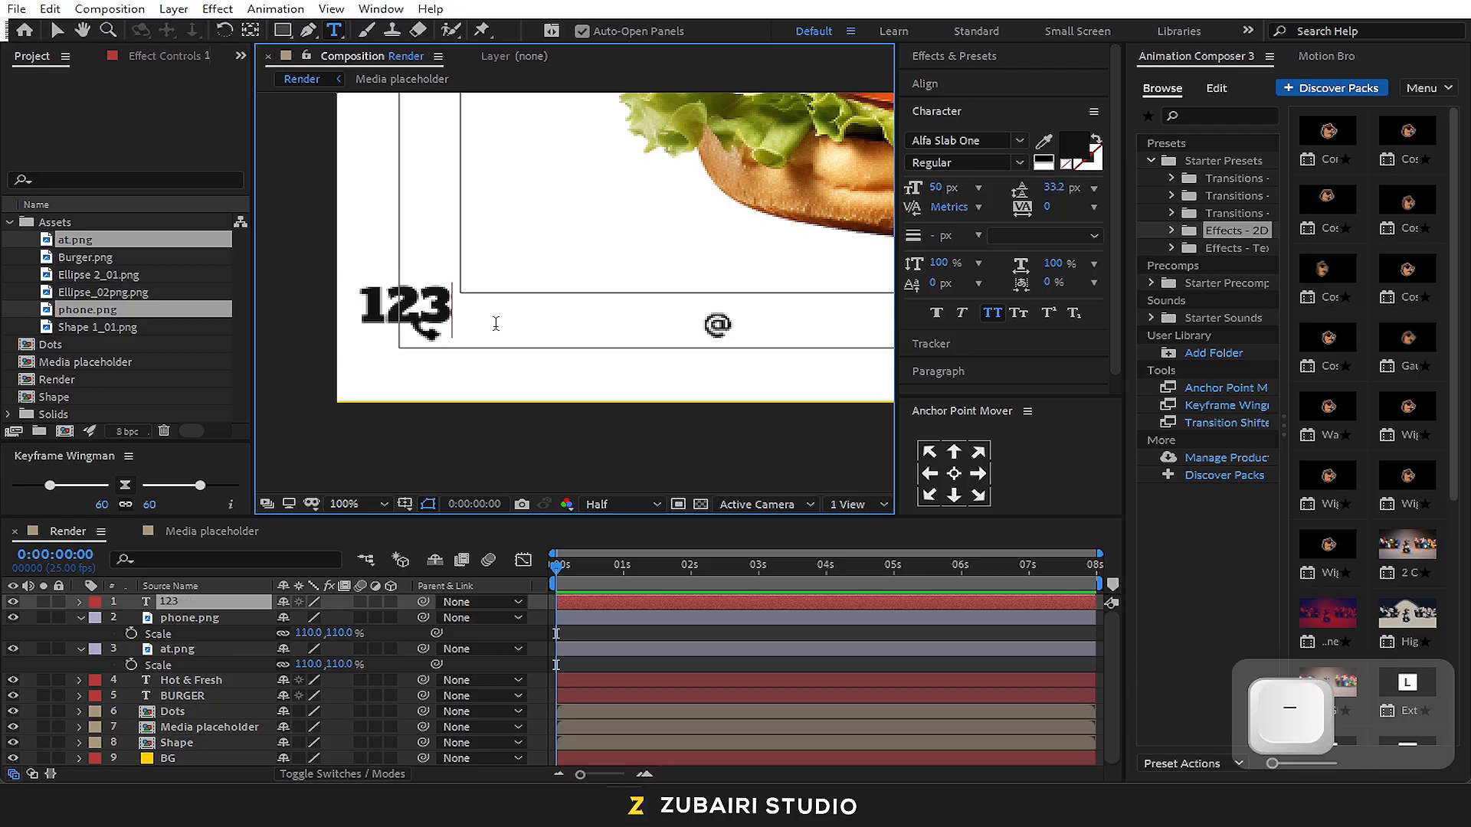
{"action": "type", "text": "456-789"}
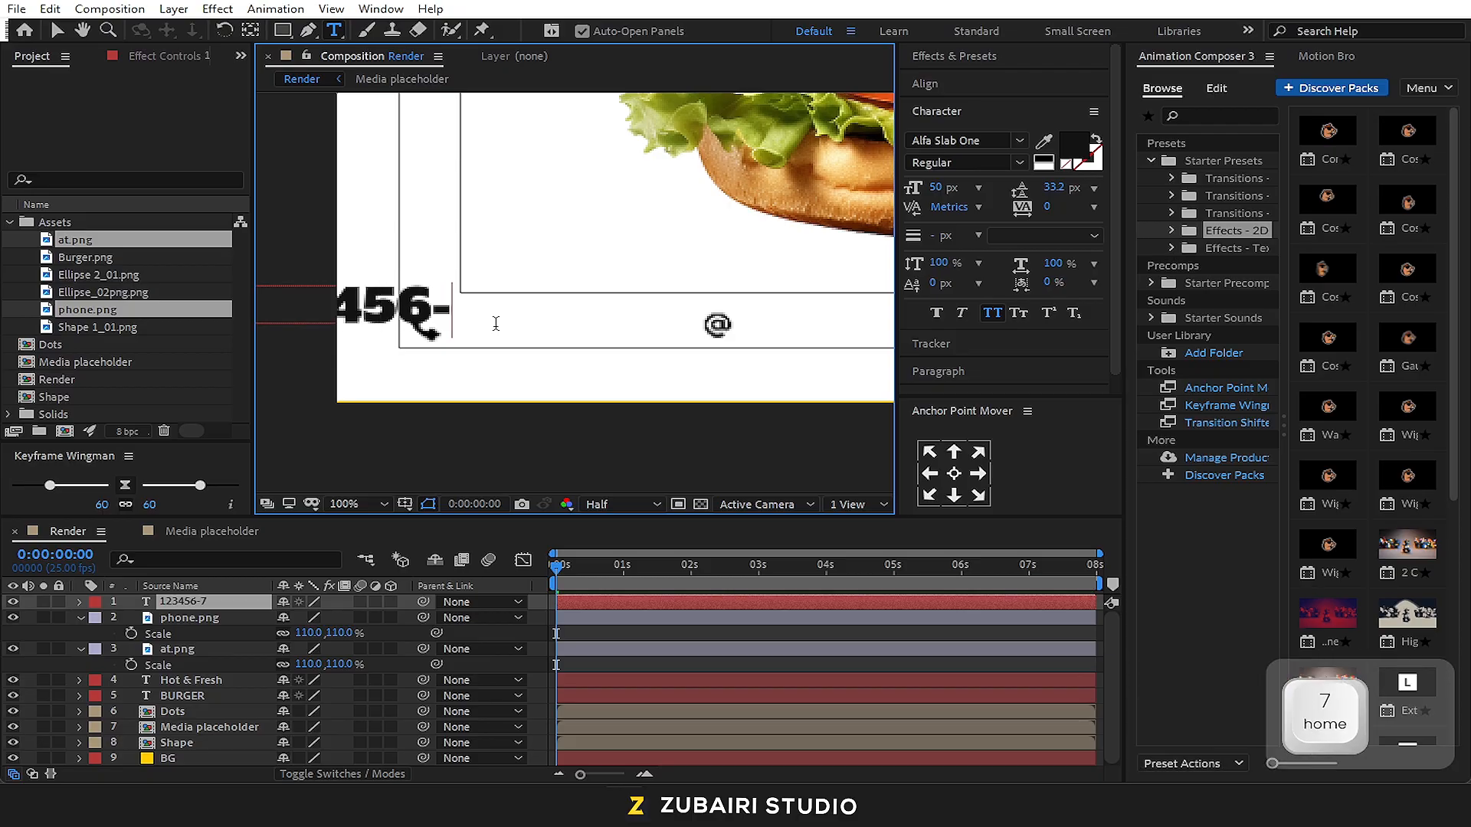
{"action": "left_click", "coordinate": [54, 28]}
{"action": "left_click_drag", "start_coordinate": [408, 307], "coordinate": [693, 325]}
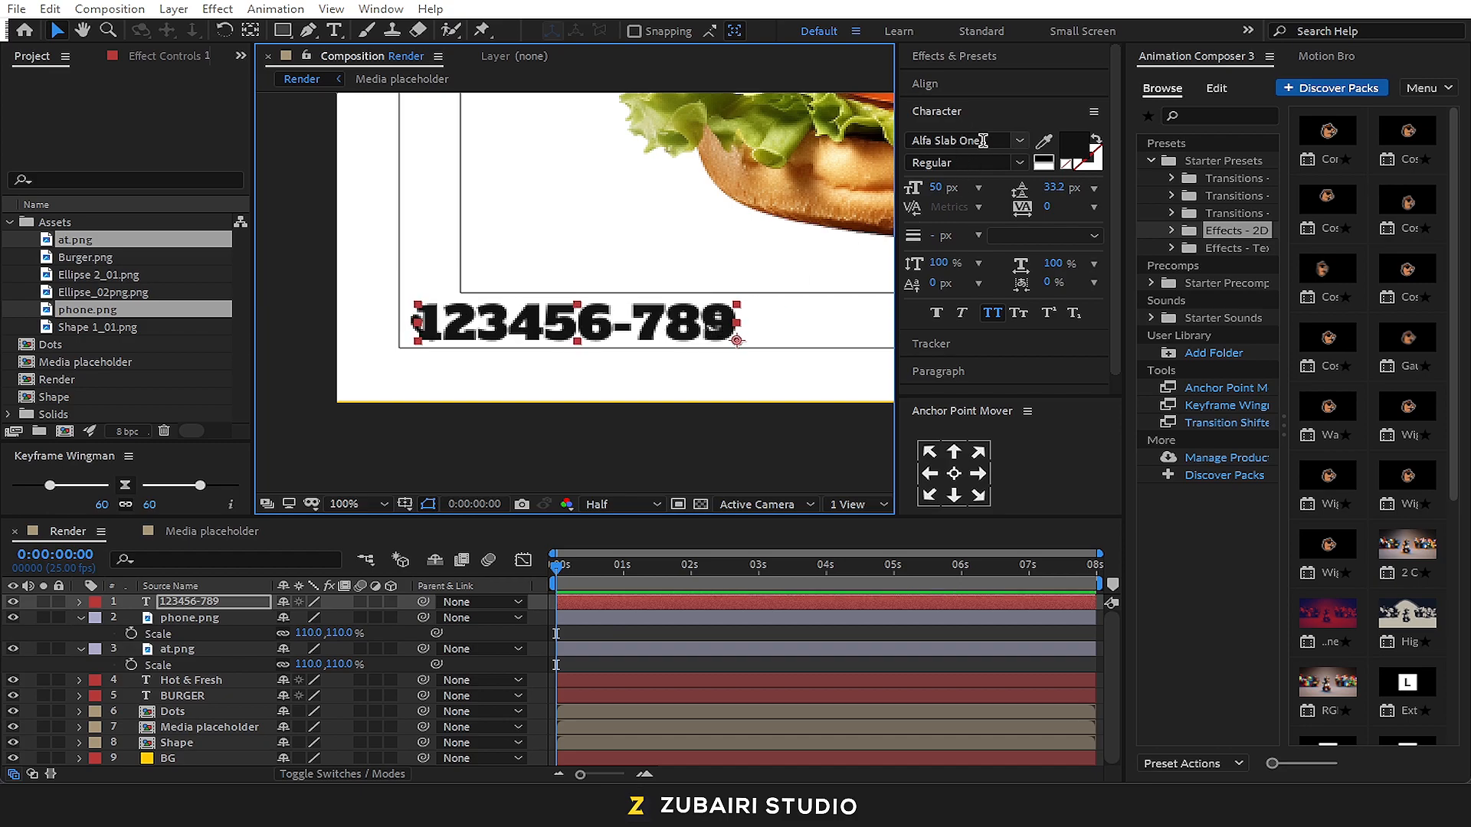
Set the phone number text to Montserrat Bold at 20 px and move it beside the phone icon
{"action": "left_click", "coordinate": [958, 140]}
{"action": "type", "text": "mon"}
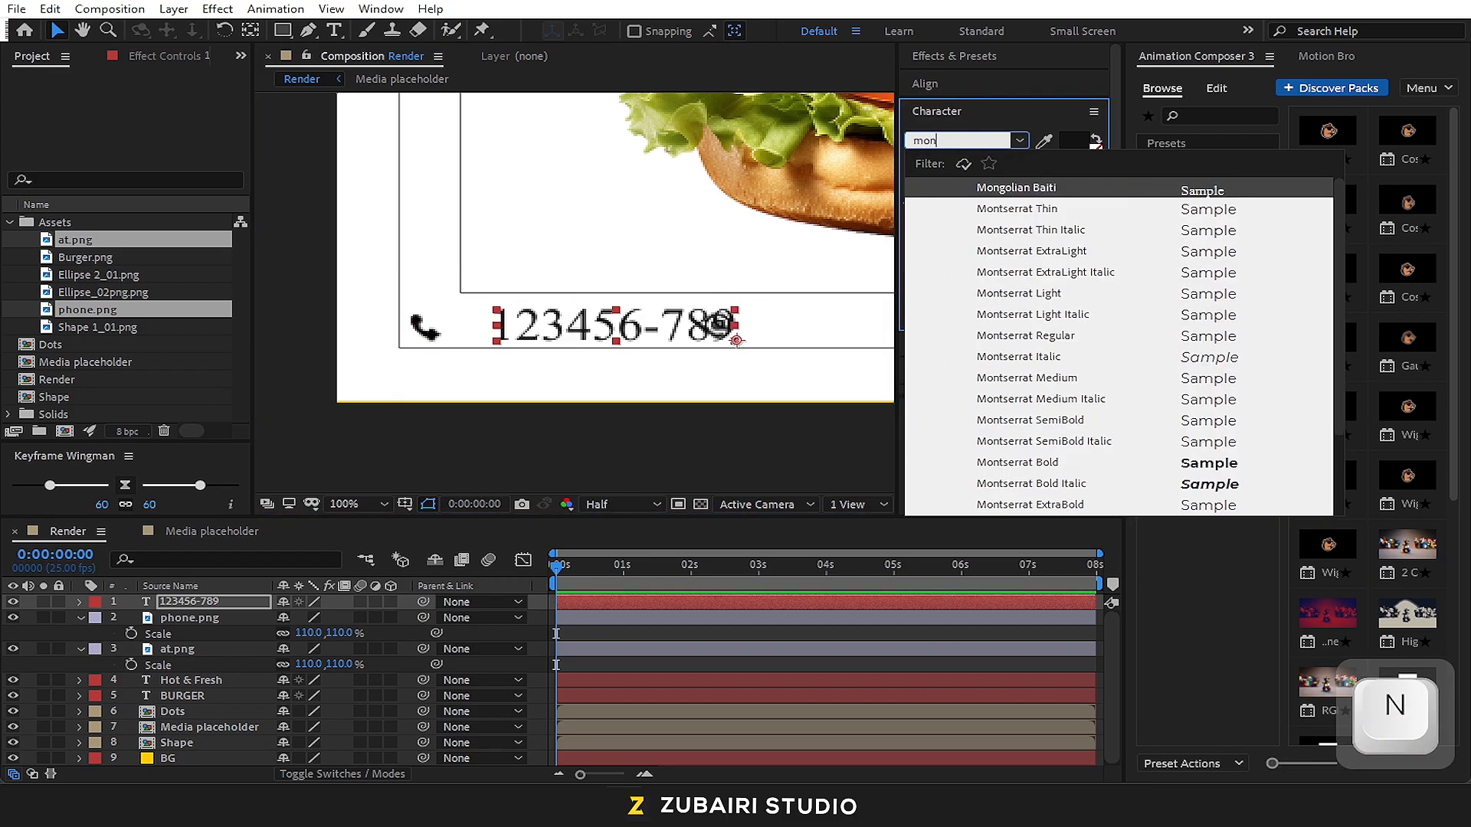
{"action": "type", "text": "t"}
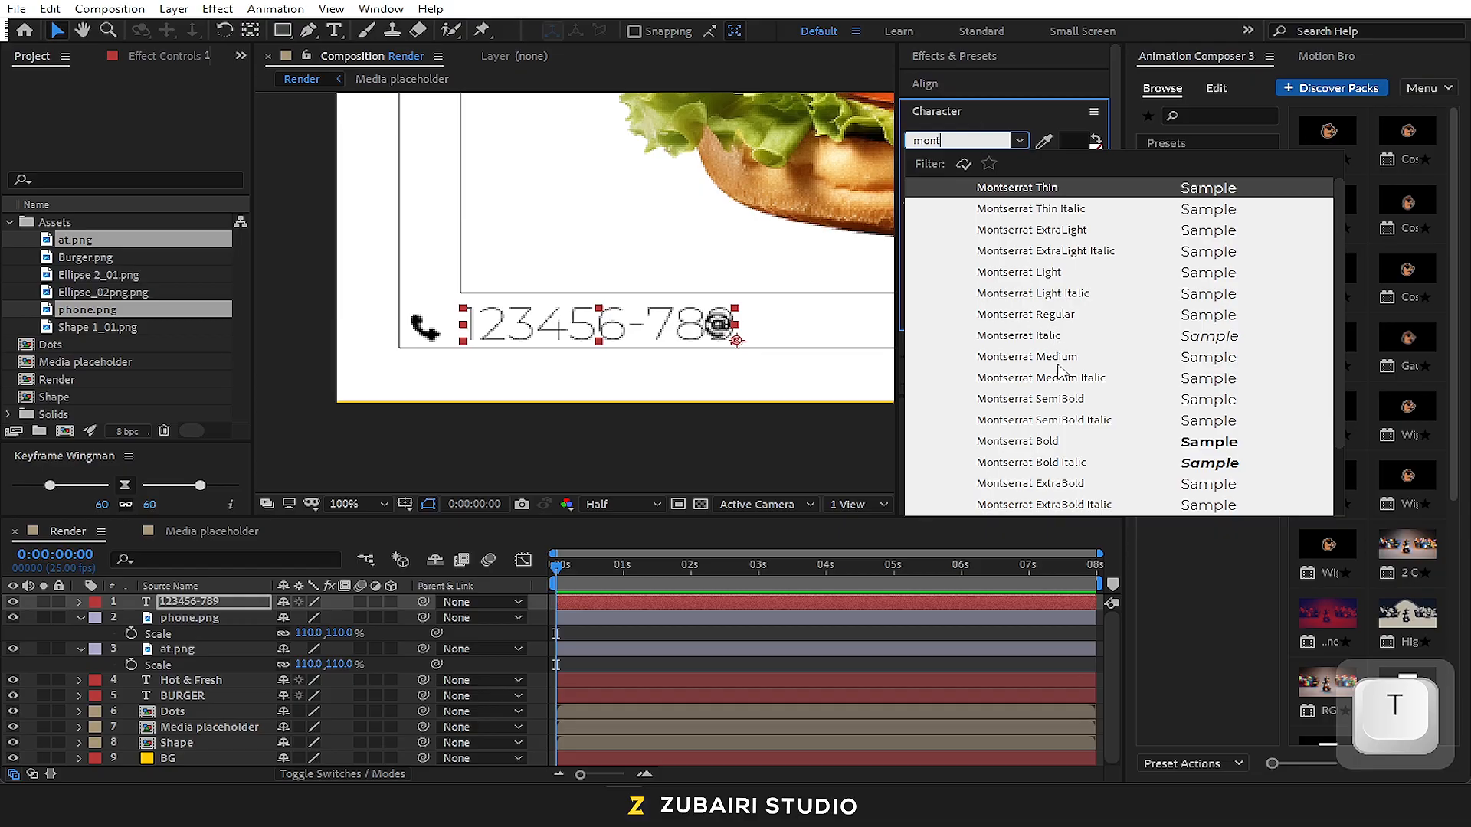
{"action": "left_click", "coordinate": [1057, 444]}
{"action": "left_click", "coordinate": [940, 188]}
{"action": "type", "text": "20"}
{"action": "key", "text": "Return"}
{"action": "left_click_drag", "start_coordinate": [651, 335], "coordinate": [501, 331]}
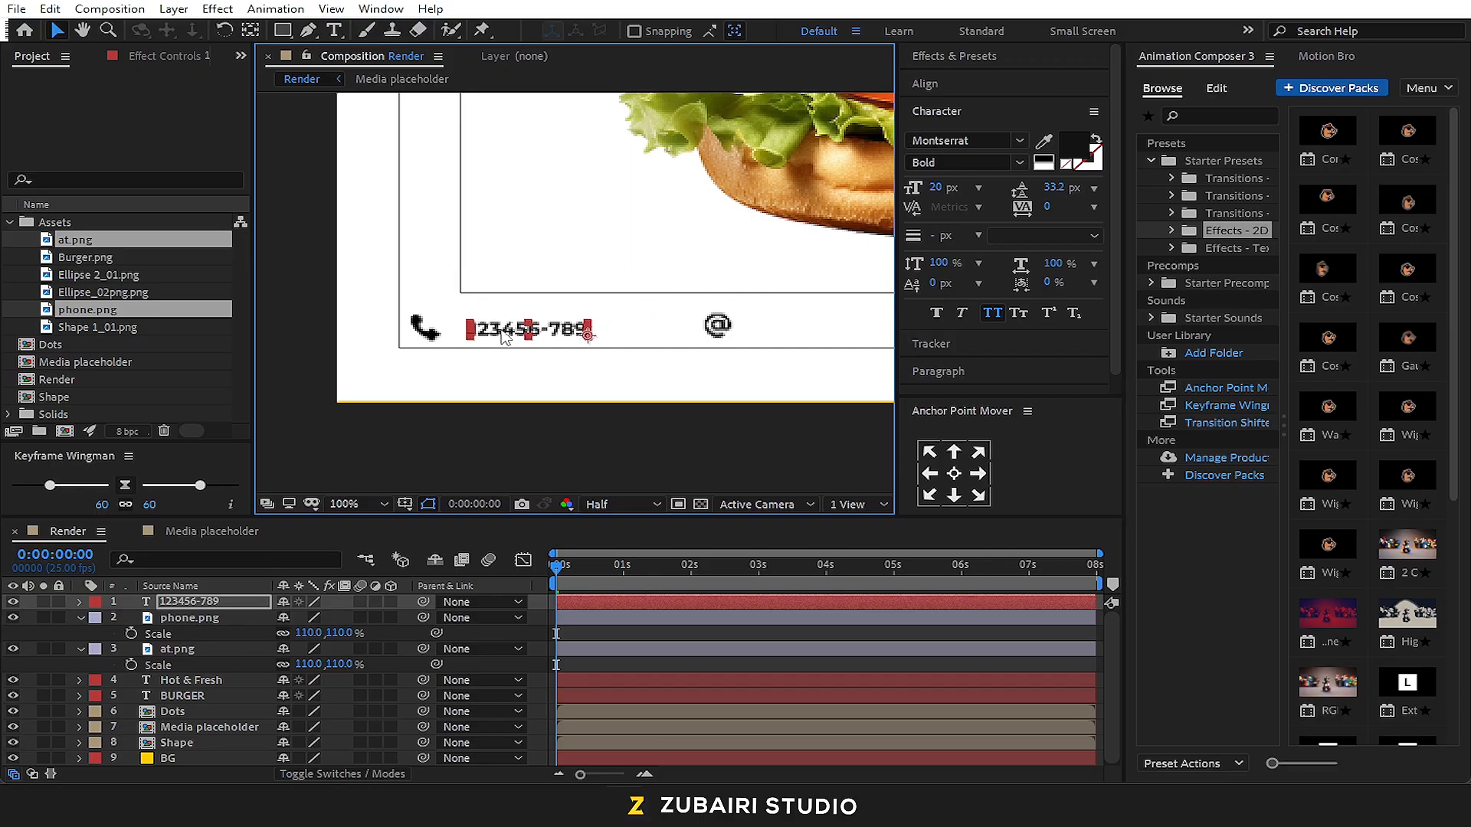
Increase the phone number text size to 30 px
{"action": "left_click", "coordinate": [933, 189]}
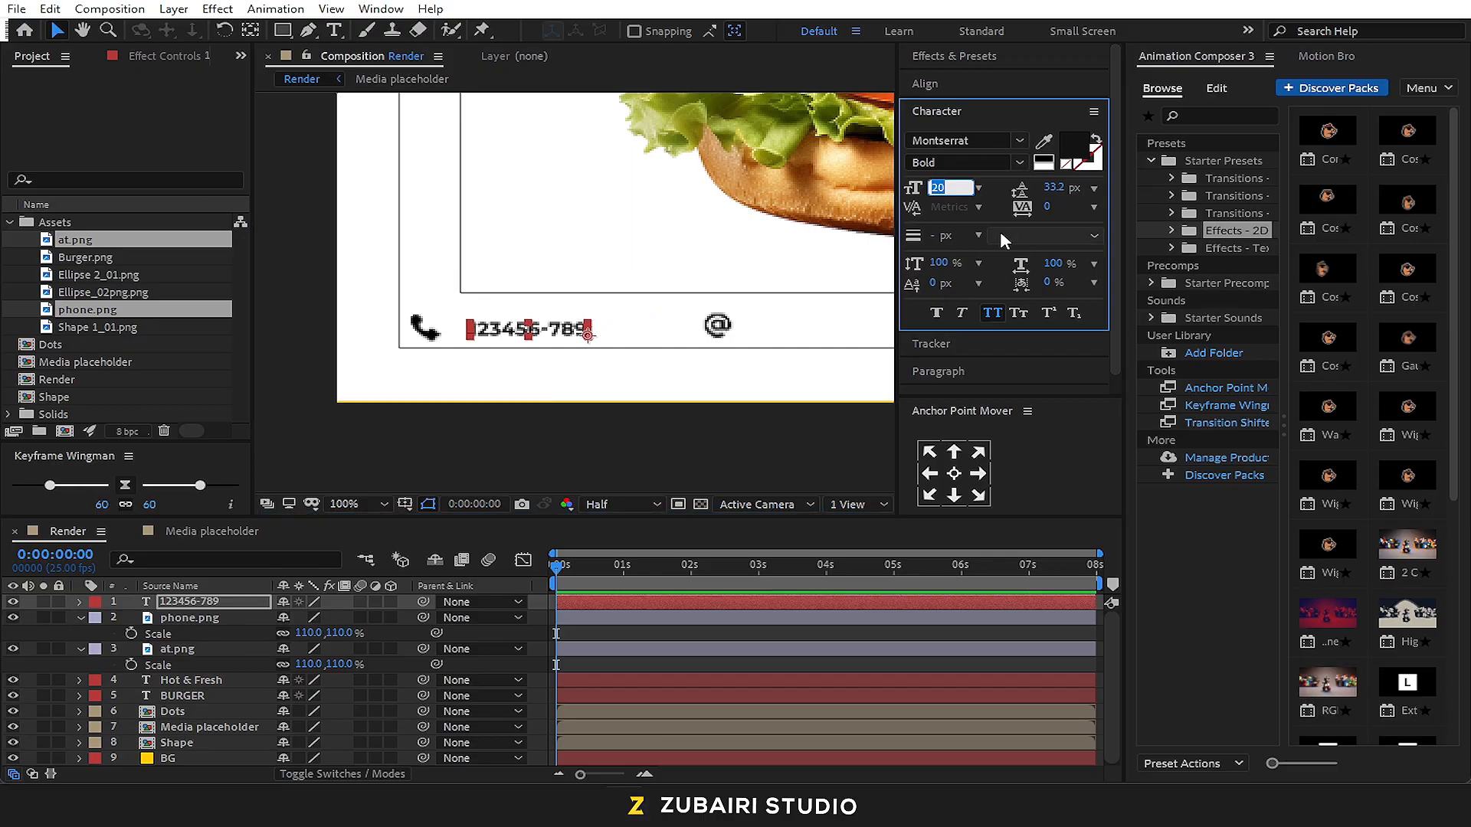
{"action": "type", "text": "33"}
{"action": "key", "text": "BackSpace"}
{"action": "type", "text": "0"}
{"action": "key", "text": "Return"}
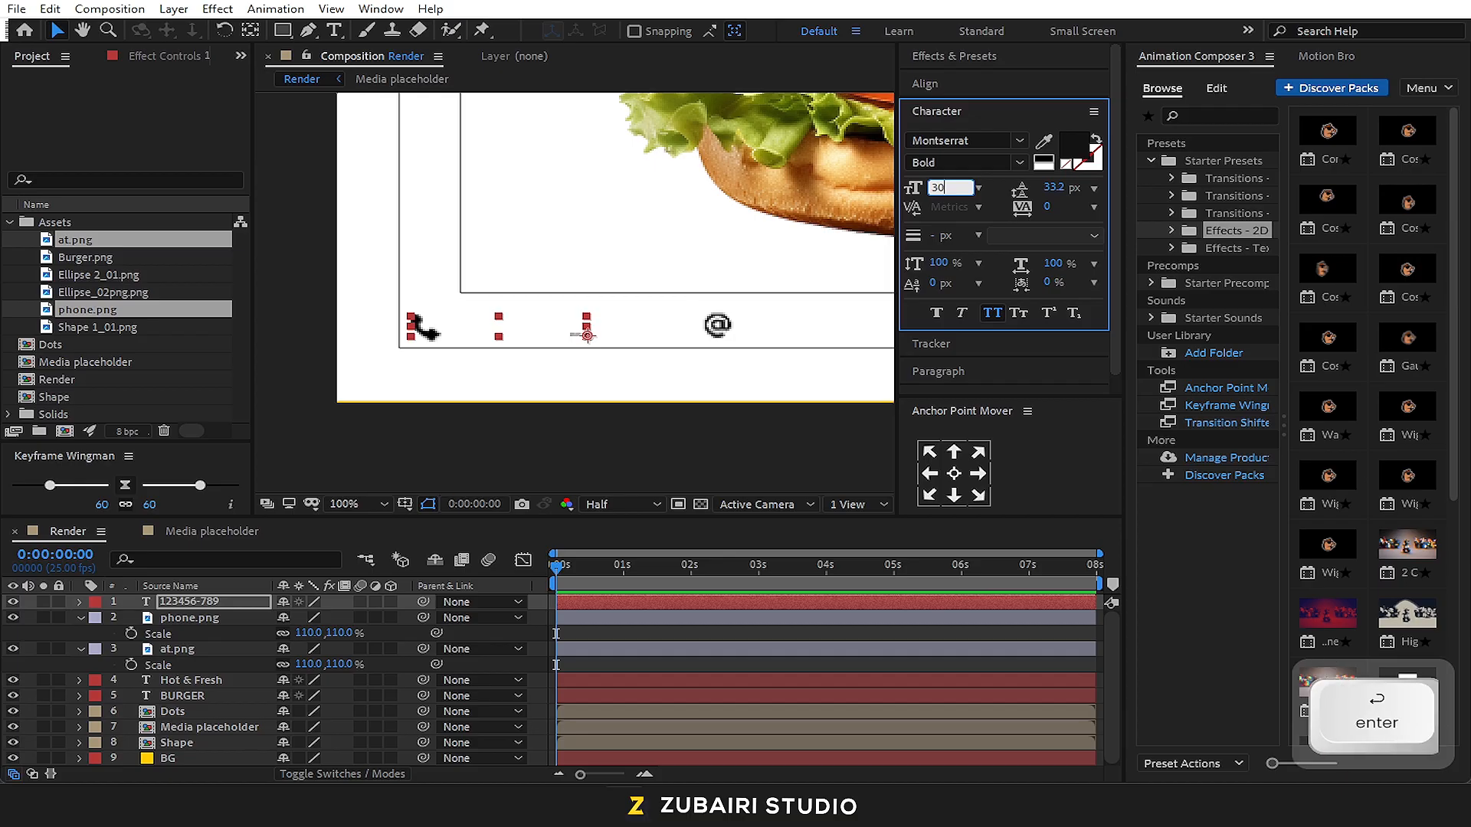
Position the phone number beside the phone icon, then place a duplicate of it beside the at icon
{"action": "left_click_drag", "start_coordinate": [567, 321], "coordinate": [864, 328]}
{"action": "key", "text": "ctrl+d"}
{"action": "key", "text": "space"}
{"action": "left_click_drag", "start_coordinate": [776, 418], "coordinate": [595, 433]}
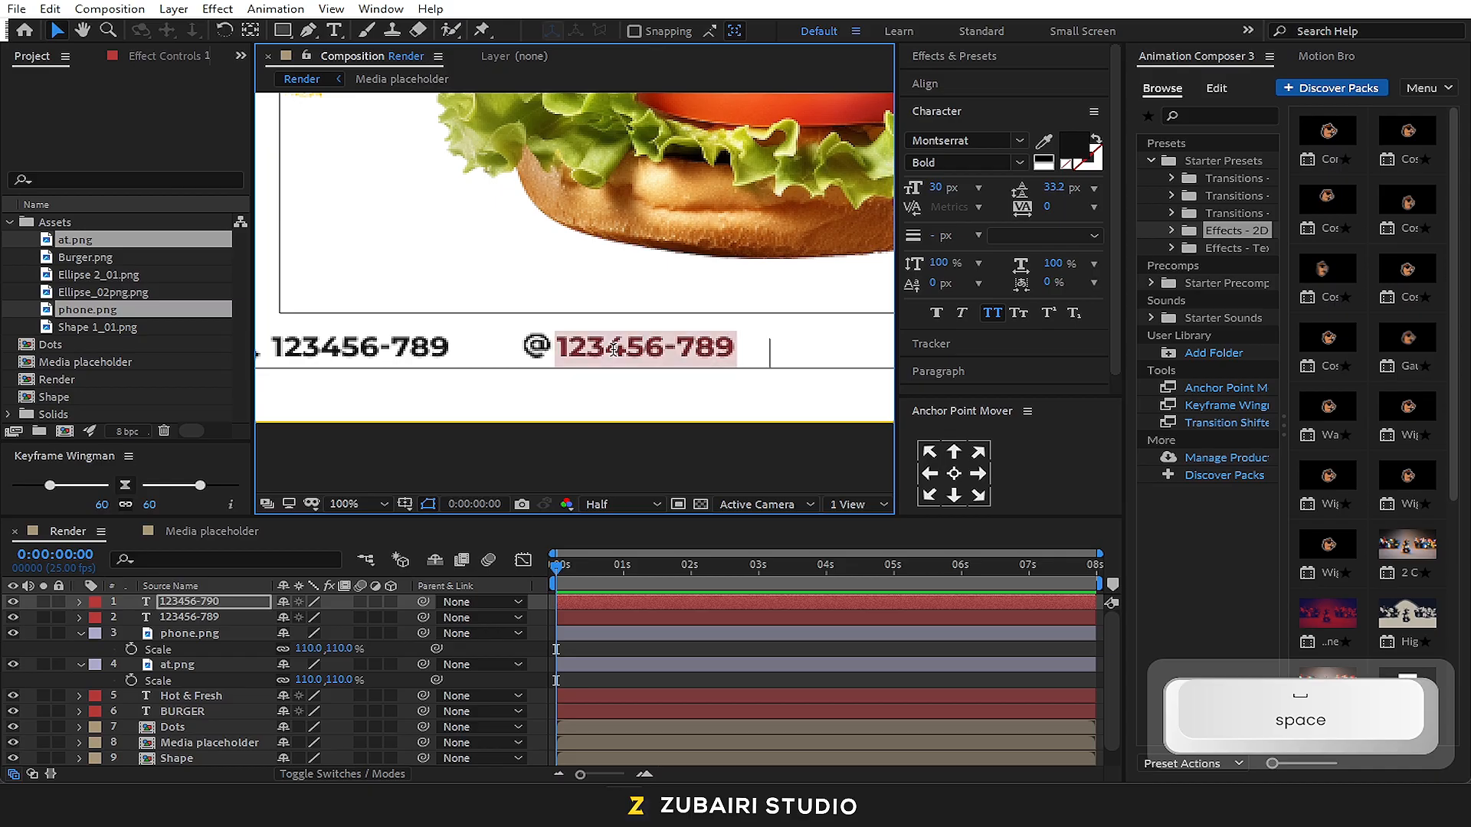
Replace the duplicate's text with "Zubairi Studio" and shift it right so it sits just after the at icon
{"action": "type", "text": "Zubairi"}
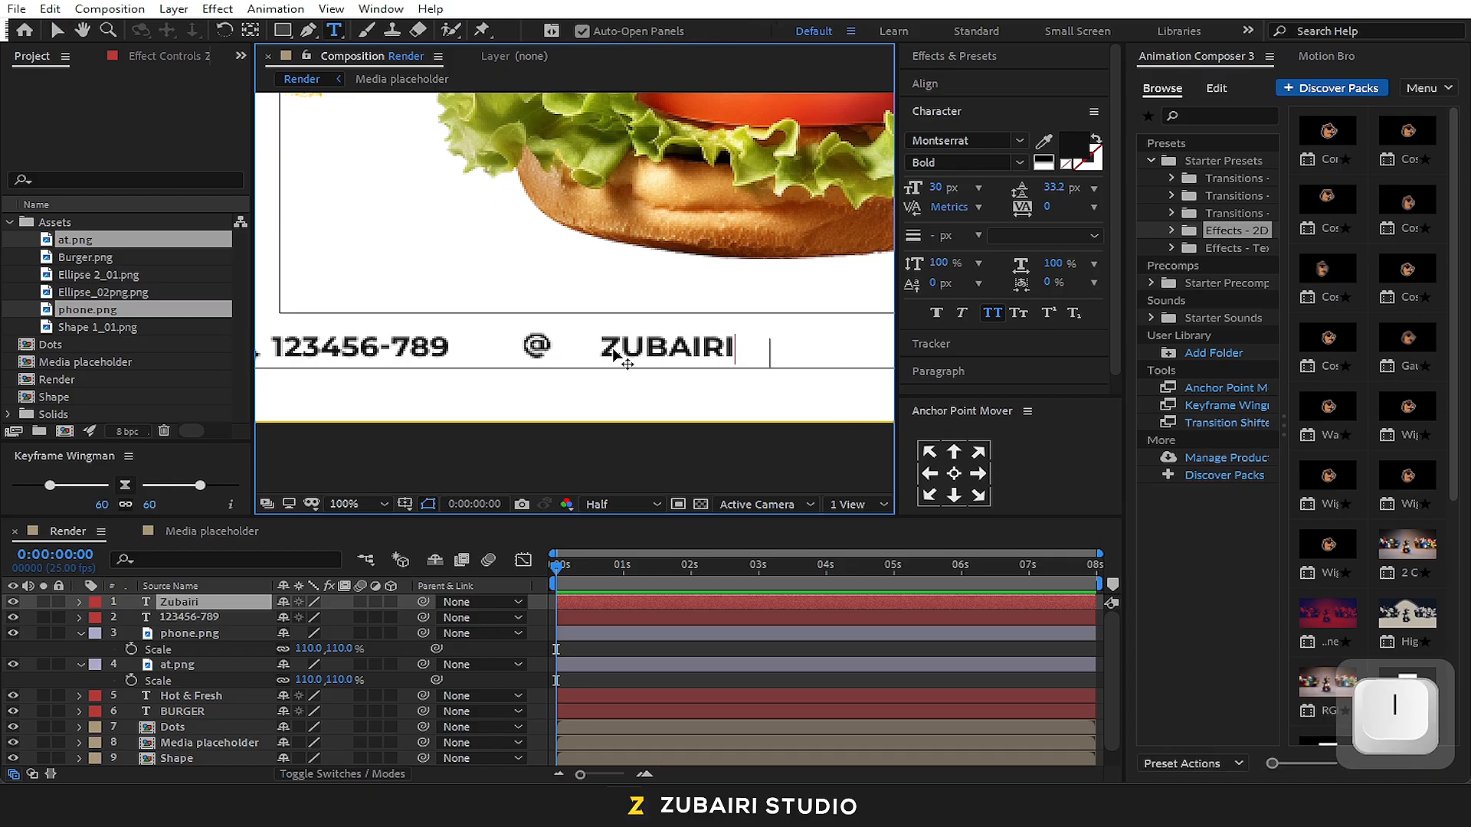
{"action": "type", "text": " Studio"}
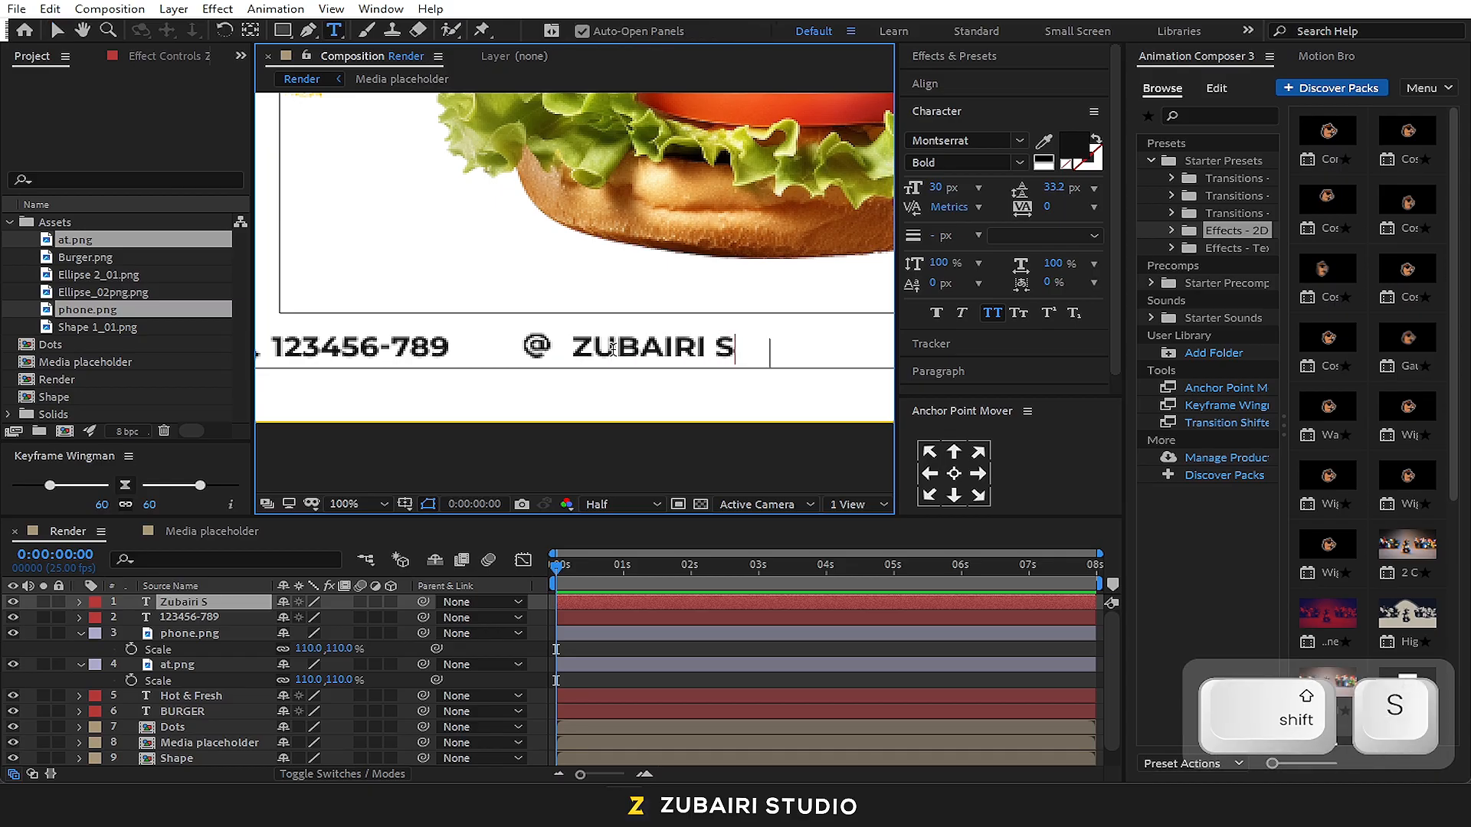
{"action": "left_click", "coordinate": [57, 30]}
{"action": "left_click_drag", "start_coordinate": [595, 348], "coordinate": [676, 350]}
{"action": "left_click", "coordinate": [684, 405]}
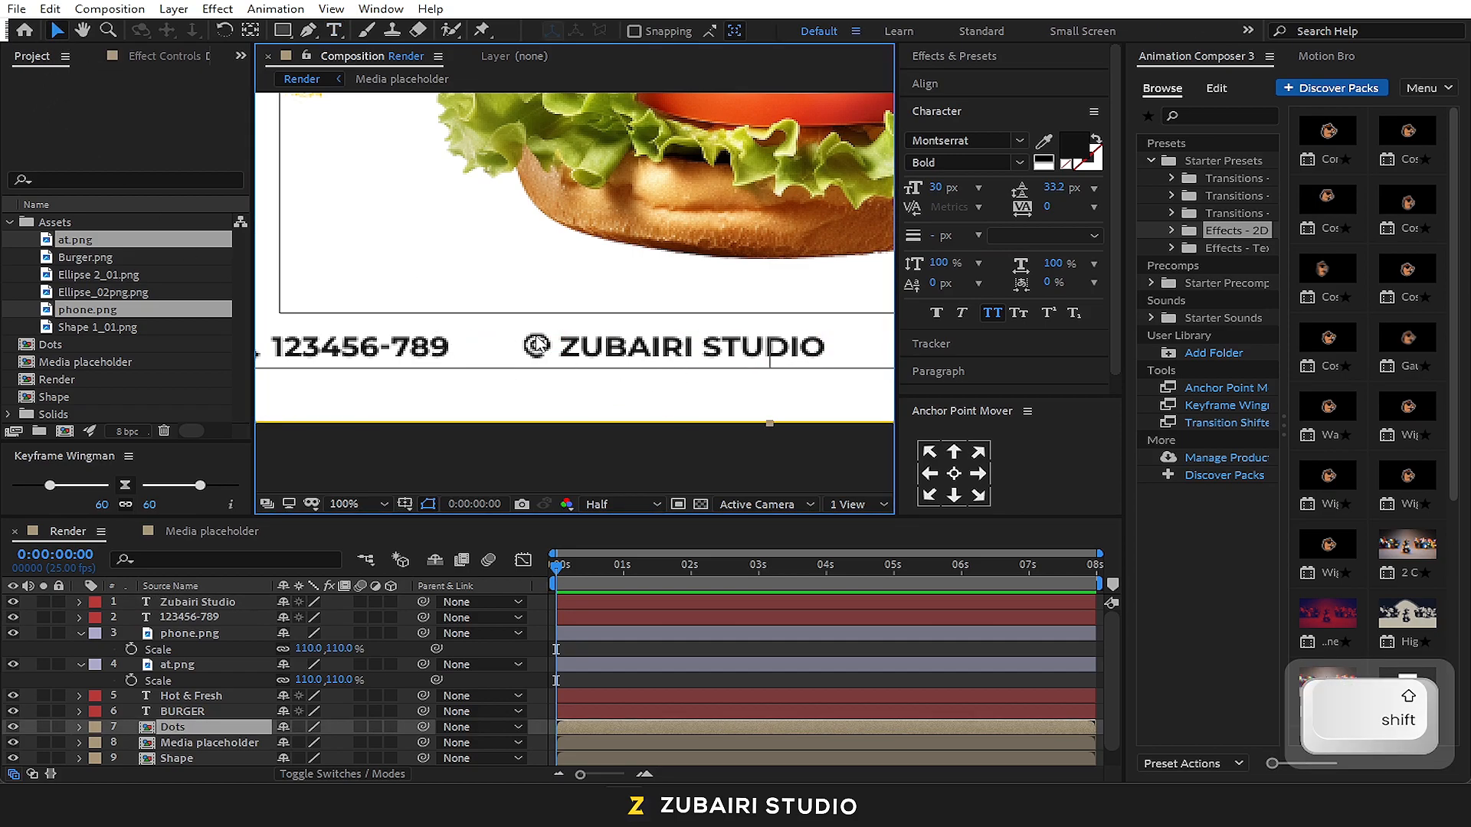
Move the at icon and the Zubairi Studio text together to the left, closer to the phone number
{"action": "left_click", "coordinate": [568, 442]}
{"action": "left_click", "coordinate": [570, 351]}
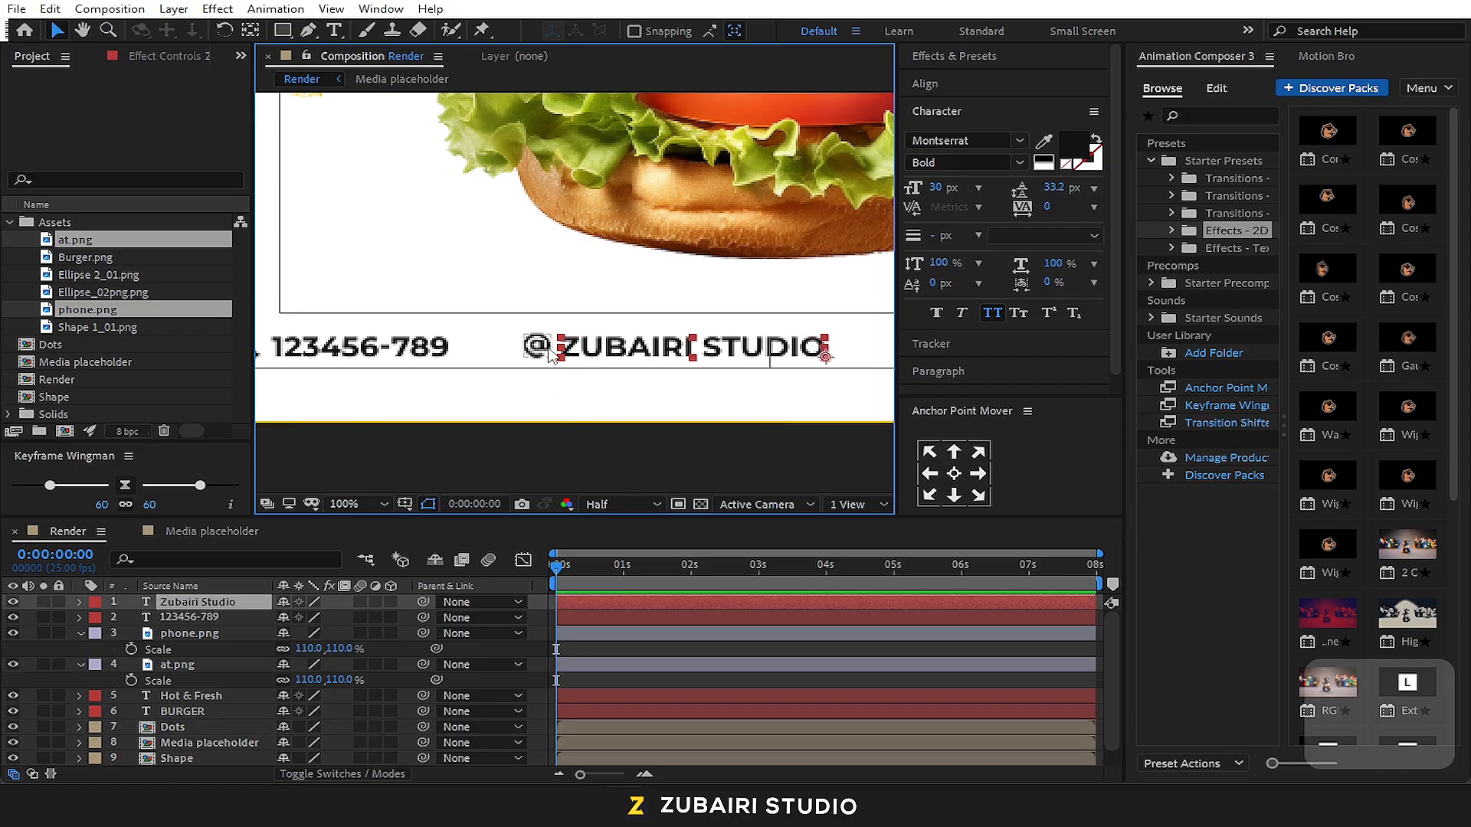
{"action": "left_click", "coordinate": [547, 351], "text": "shift"}
{"action": "left_click_drag", "start_coordinate": [544, 346], "coordinate": [496, 356]}
{"action": "scroll", "coordinate": [695, 387], "scroll_direction": "down", "scroll_amount": 3}
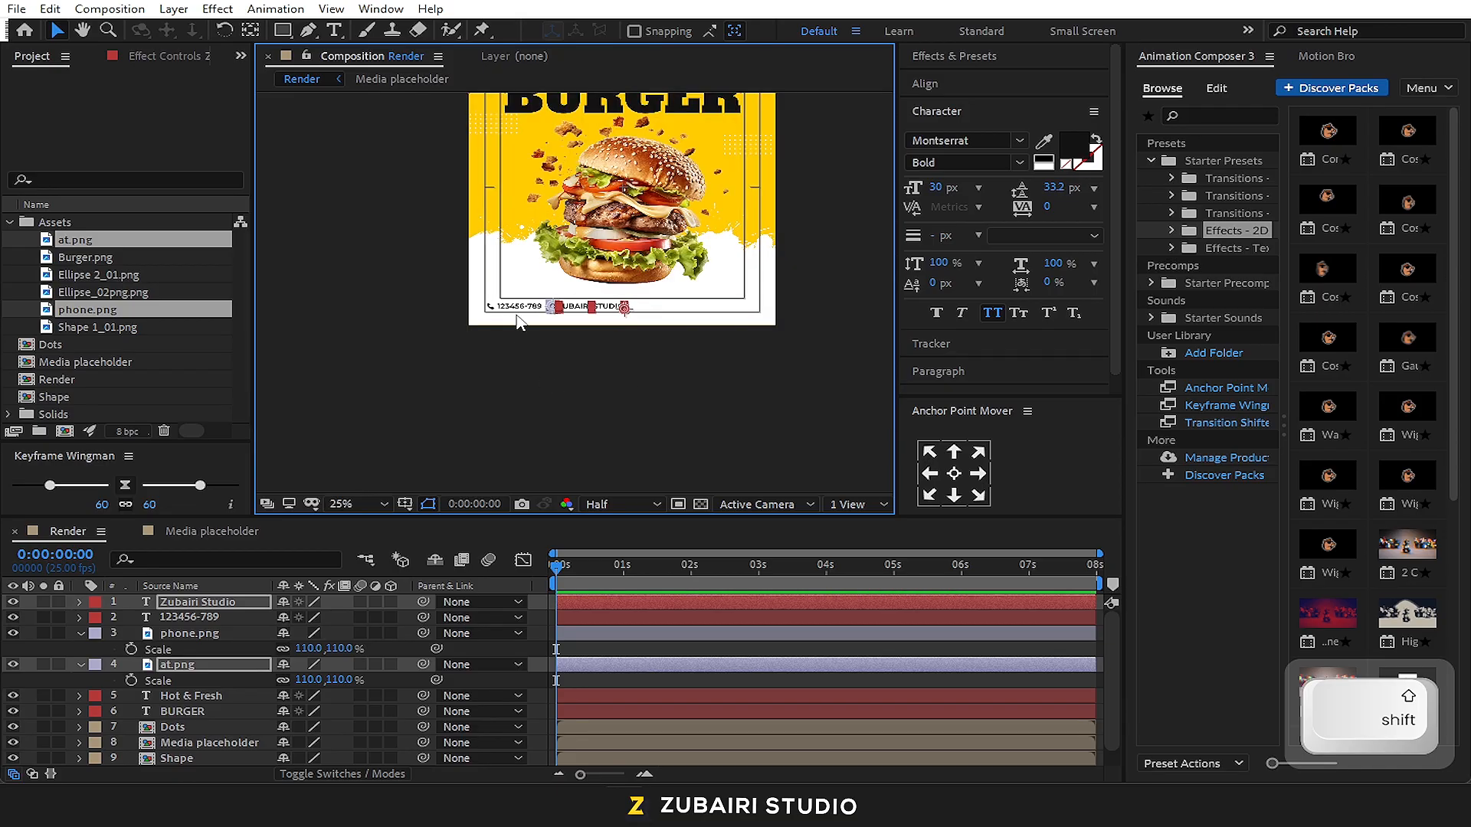
{"action": "scroll", "coordinate": [517, 321], "scroll_direction": "up", "scroll_amount": 2}
{"action": "left_click", "coordinate": [570, 406]}
{"action": "left_click", "coordinate": [530, 320]}
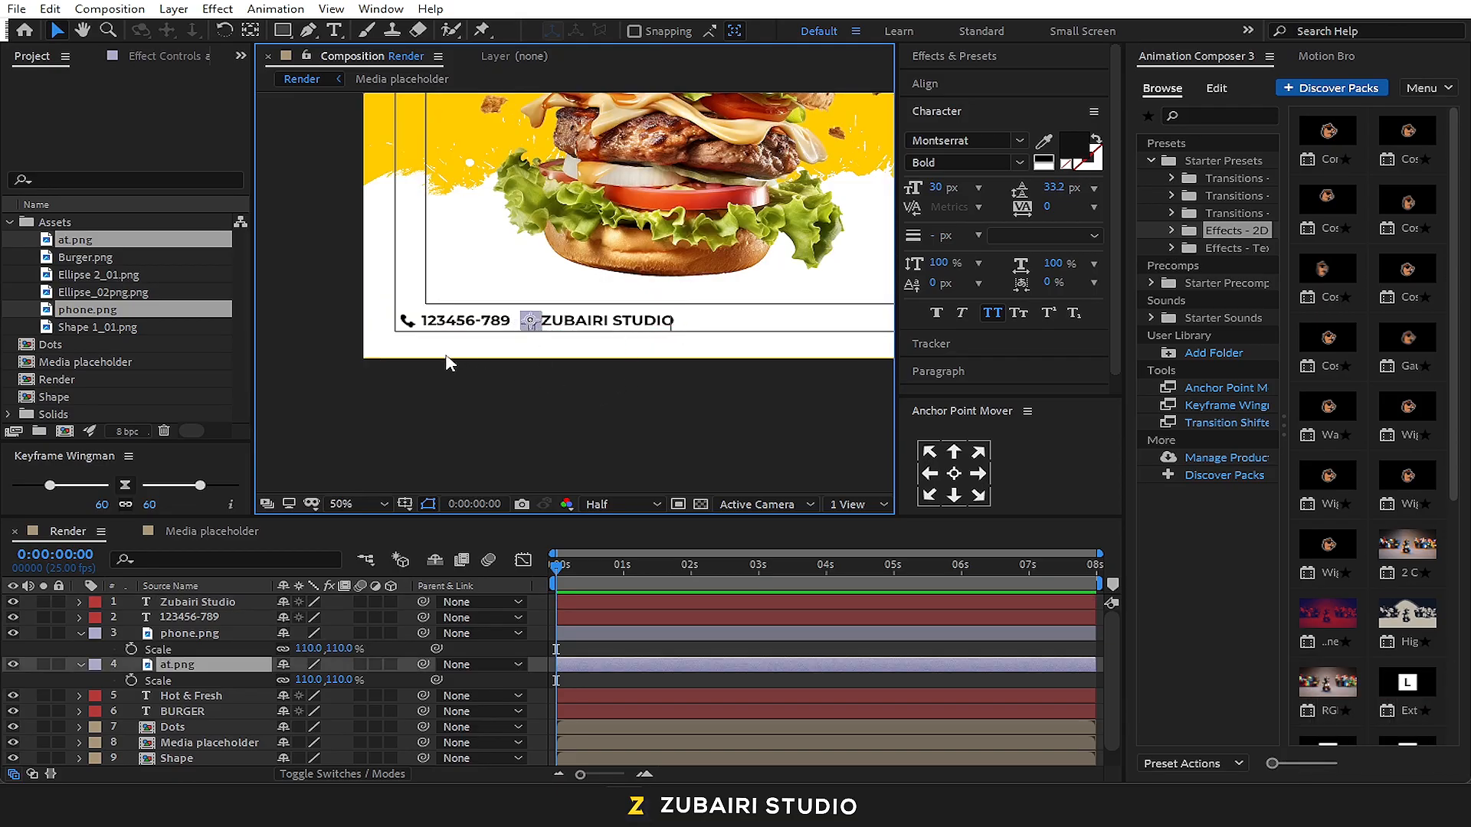
{"action": "left_click", "coordinate": [407, 321], "text": "shift"}
{"action": "left_click", "coordinate": [990, 86]}
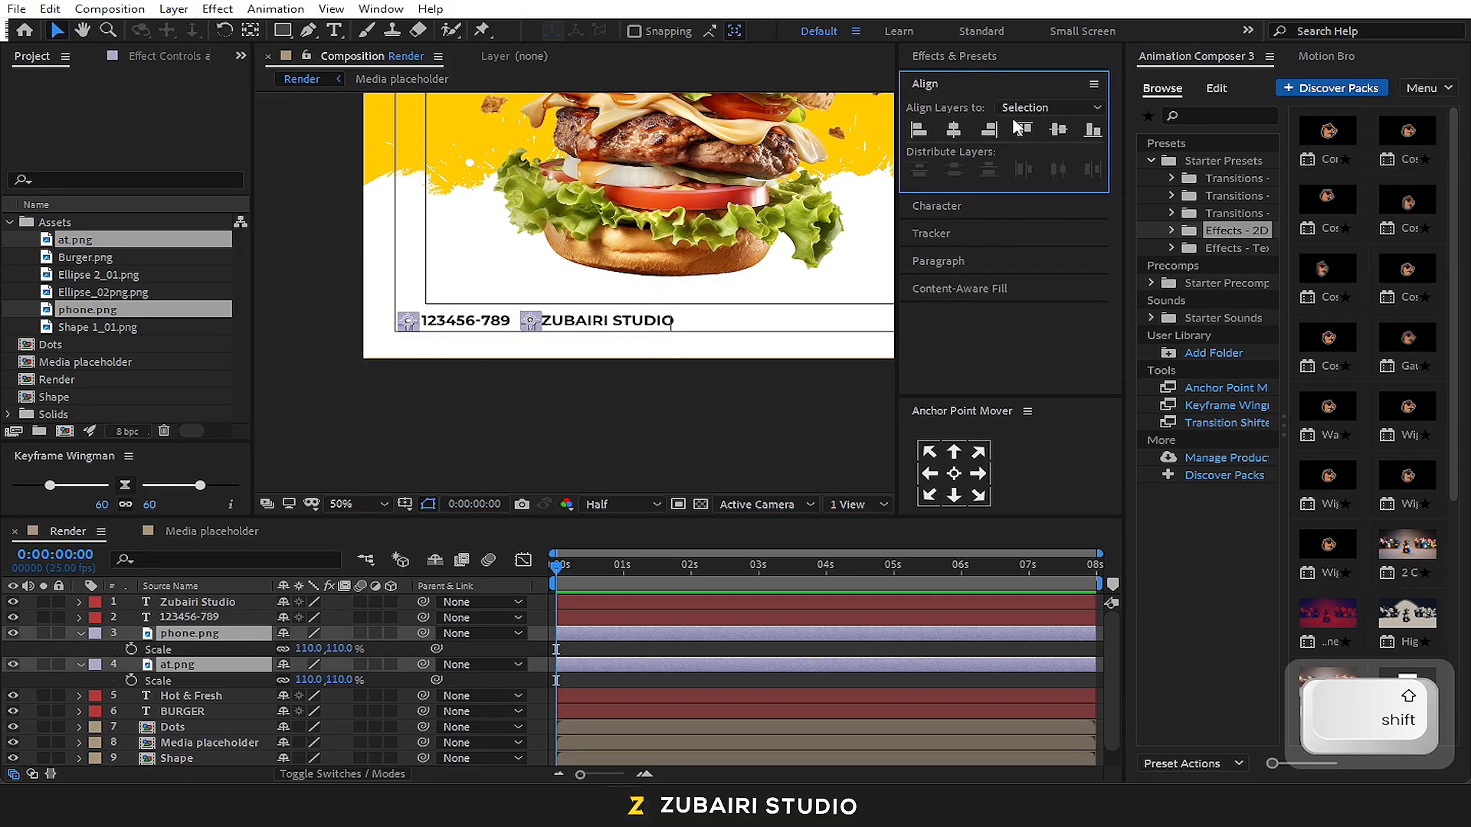
{"action": "left_click", "coordinate": [572, 366]}
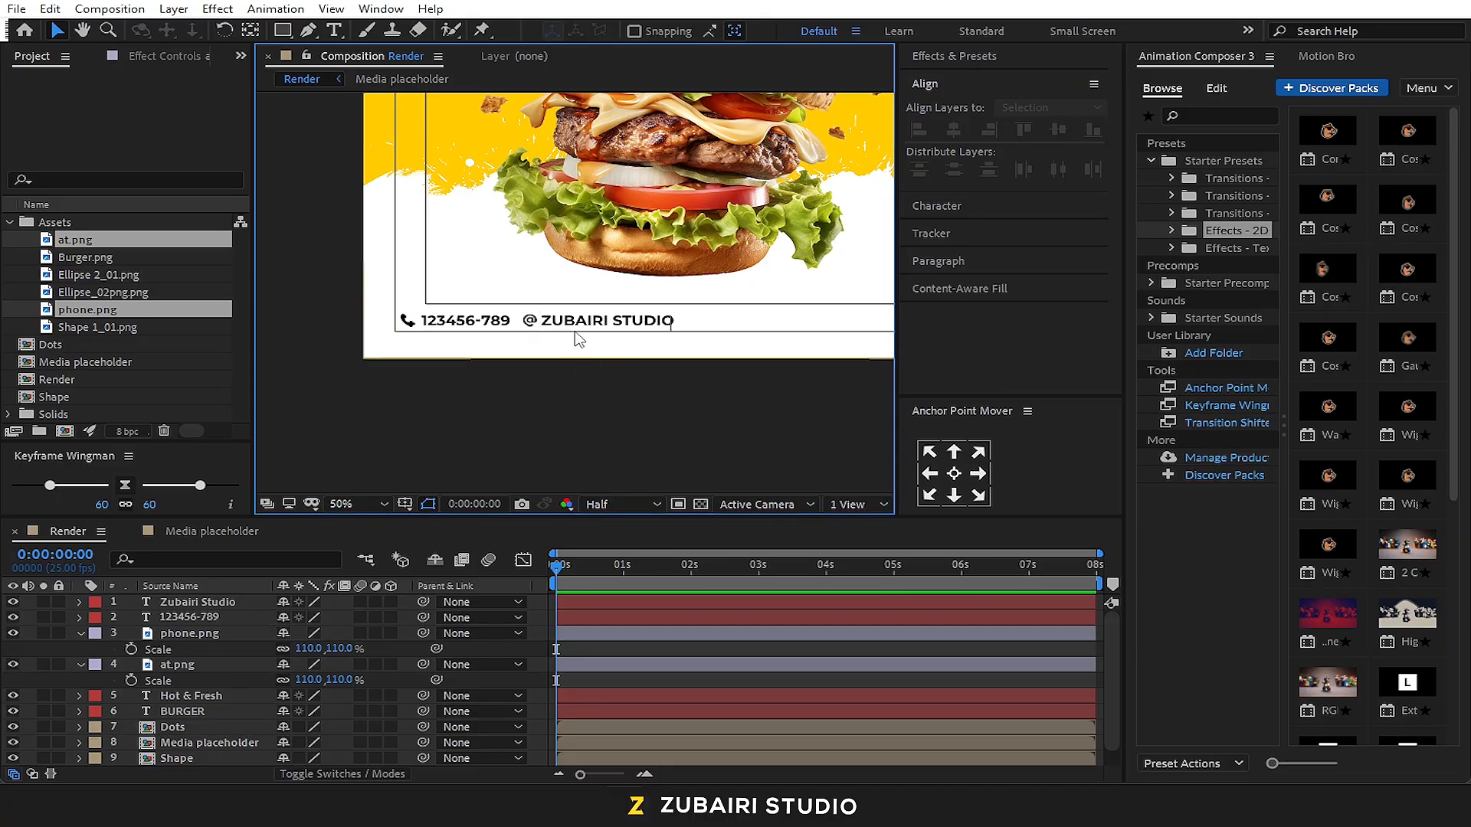
Duplicate the phone number text, place the copy above the contact row and change its wording to "LOGO"
{"action": "scroll", "coordinate": [576, 337], "scroll_direction": "down", "scroll_amount": 2}
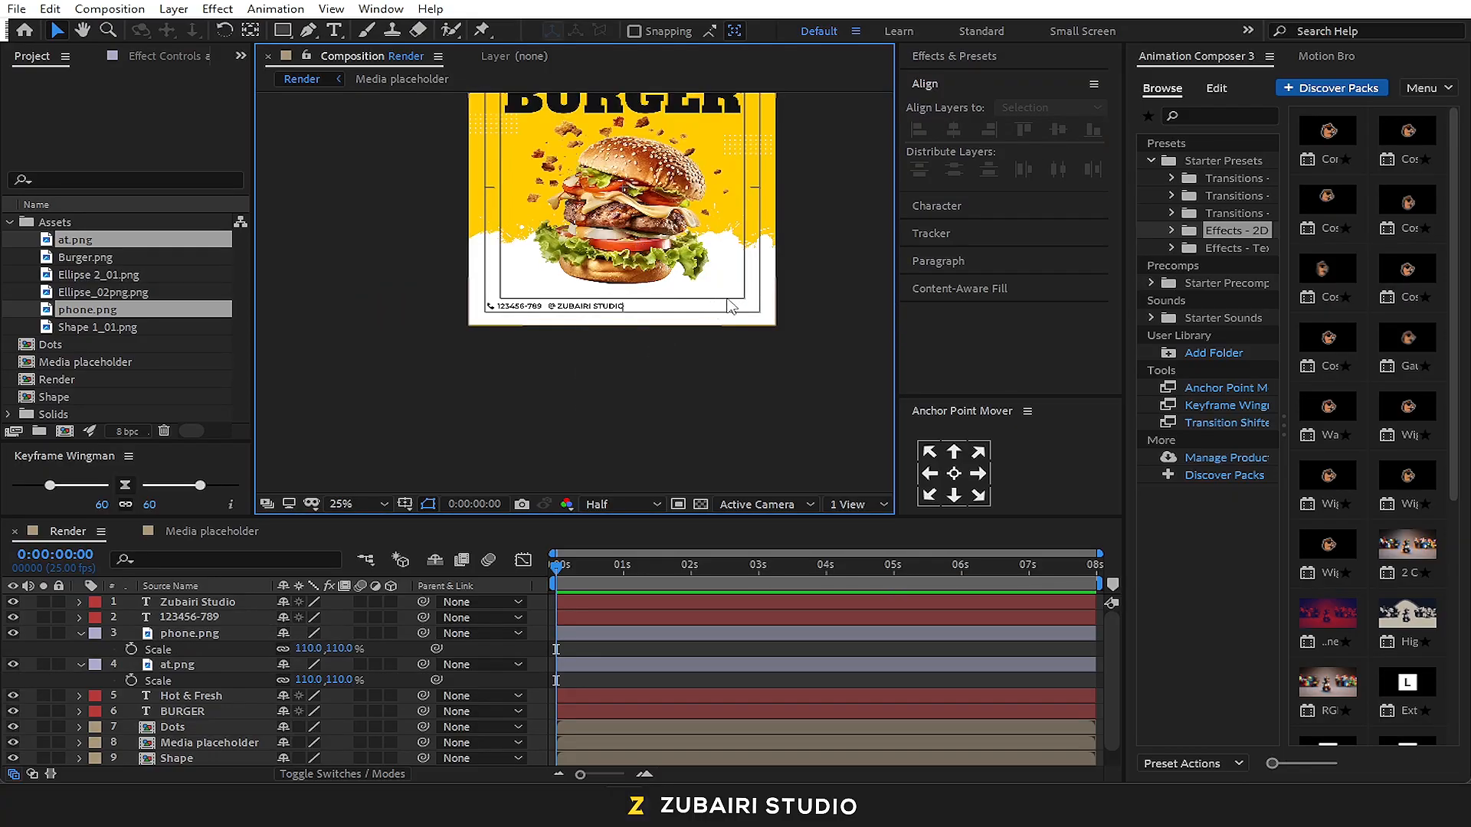
{"action": "scroll", "coordinate": [482, 298], "scroll_direction": "up", "scroll_amount": 2}
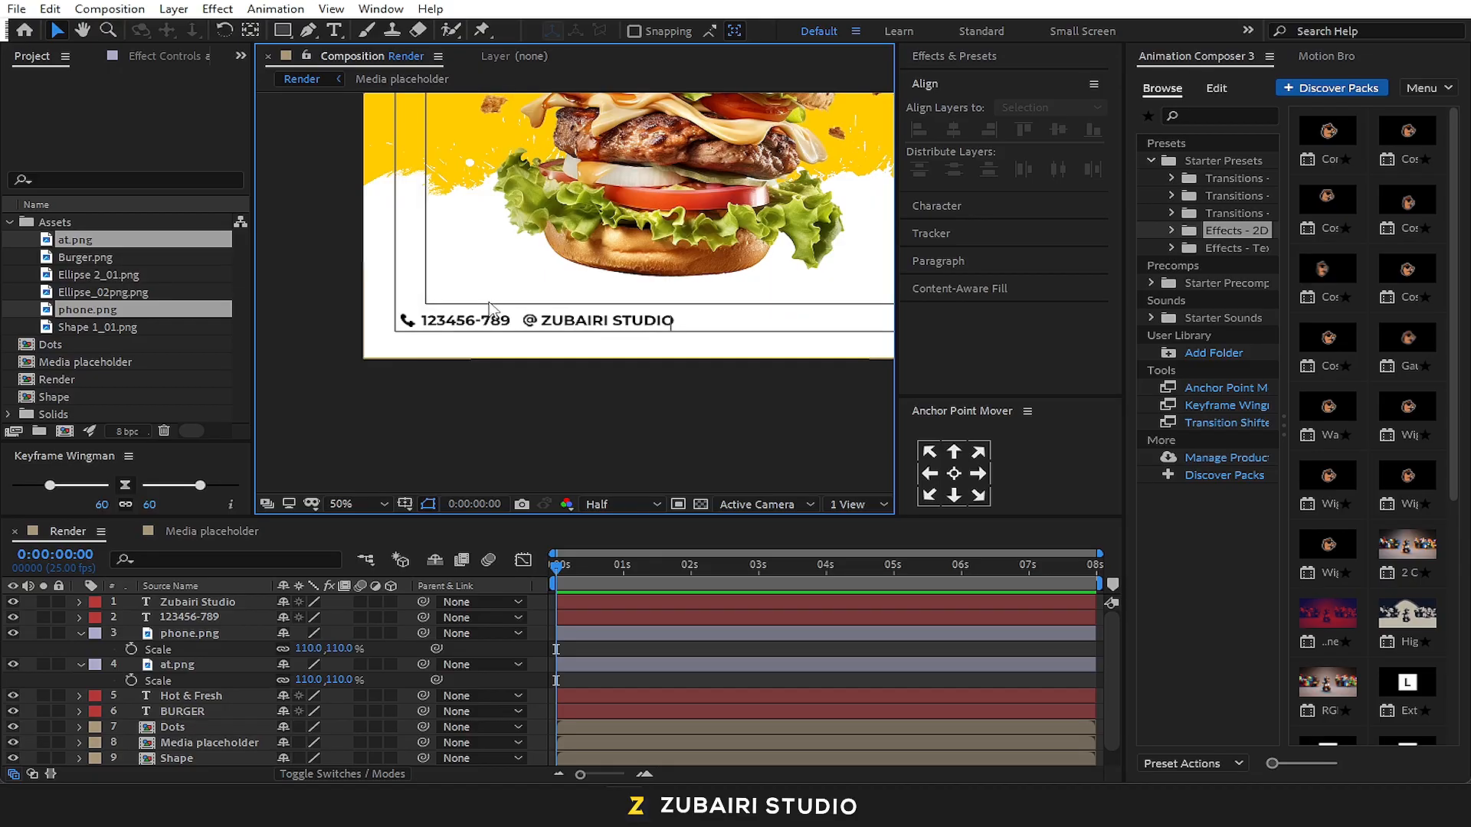
{"action": "left_click", "coordinate": [500, 331]}
{"action": "key", "text": "ctrl+d"}
{"action": "left_click_drag", "start_coordinate": [479, 317], "coordinate": [470, 280]}
{"action": "double_click", "coordinate": [470, 279]}
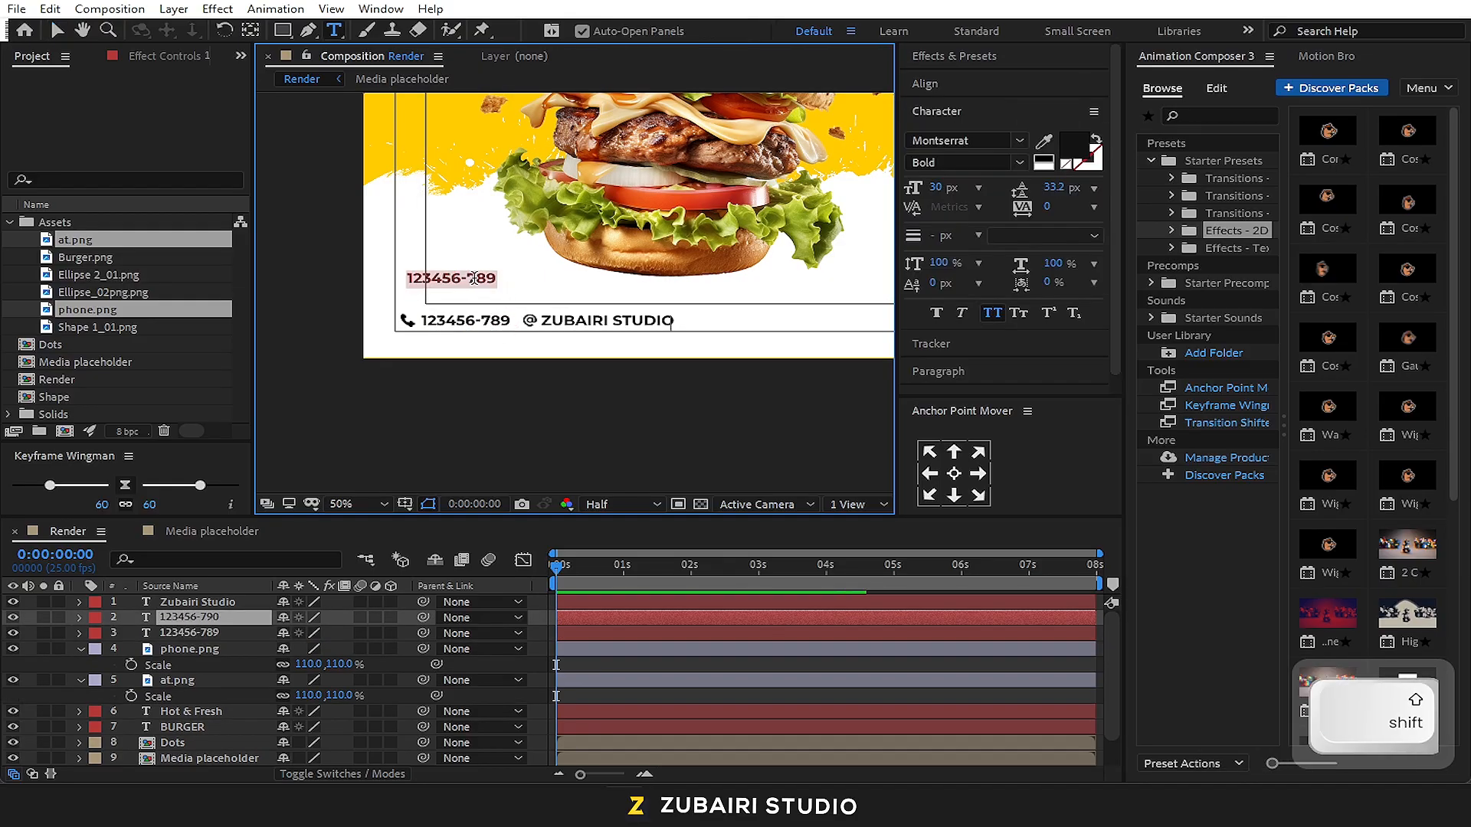
{"action": "type", "text": "LOGO"}
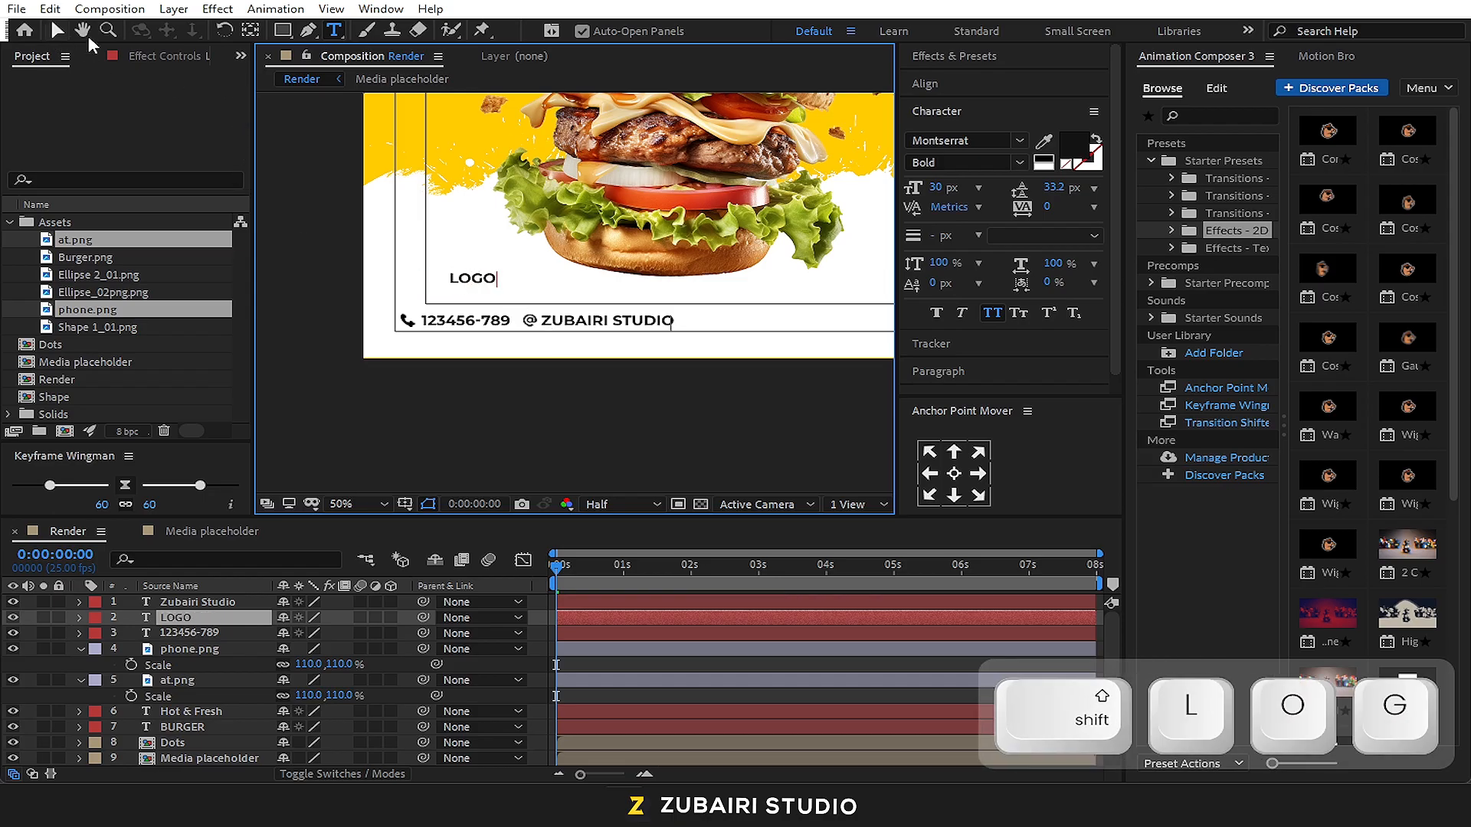
{"action": "left_click", "coordinate": [61, 32]}
Set the LOGO text to the ExtraBold style at 50 px
{"action": "left_click", "coordinate": [1004, 163]}
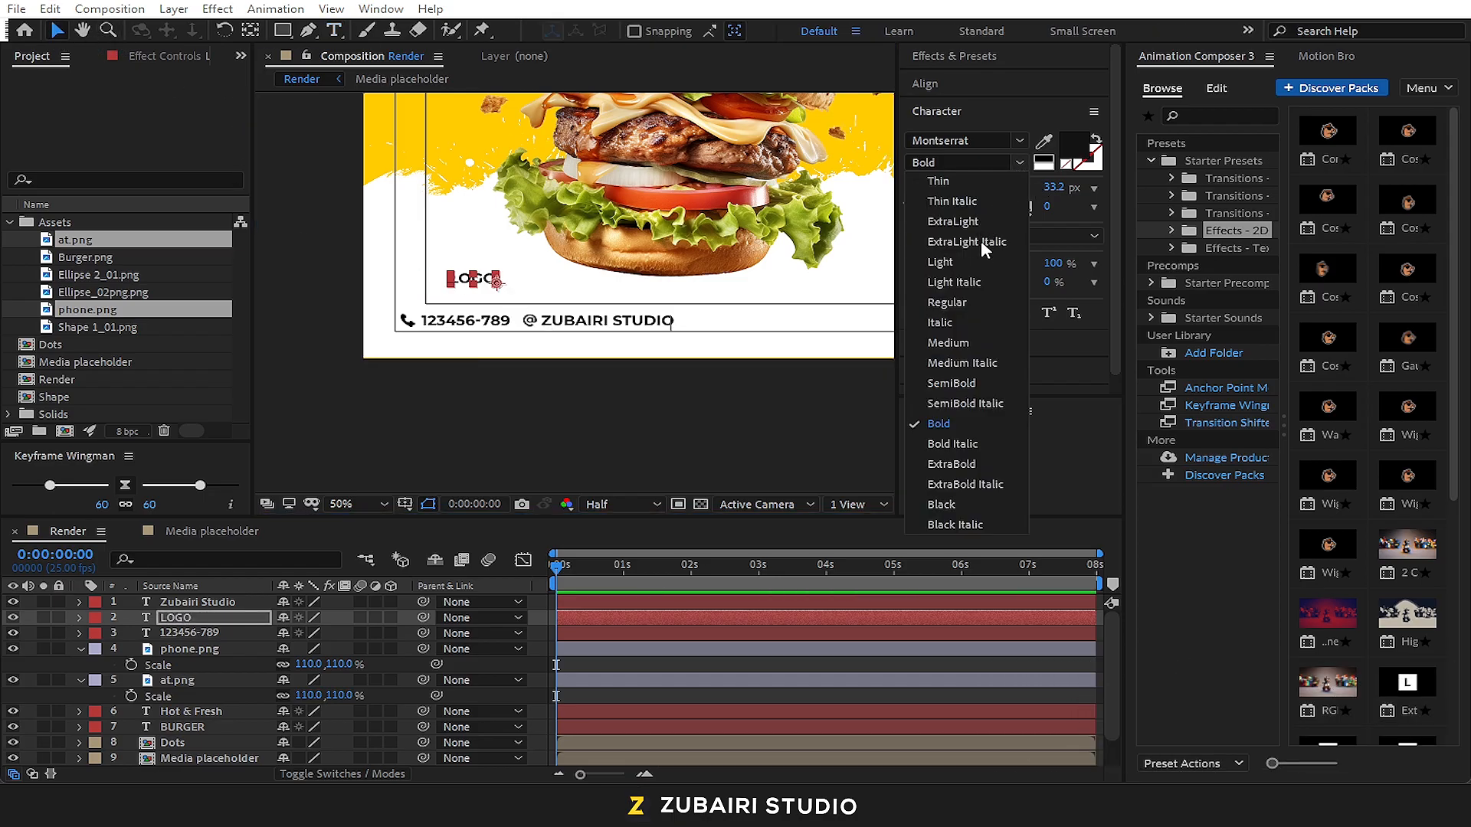
{"action": "left_click", "coordinate": [951, 466]}
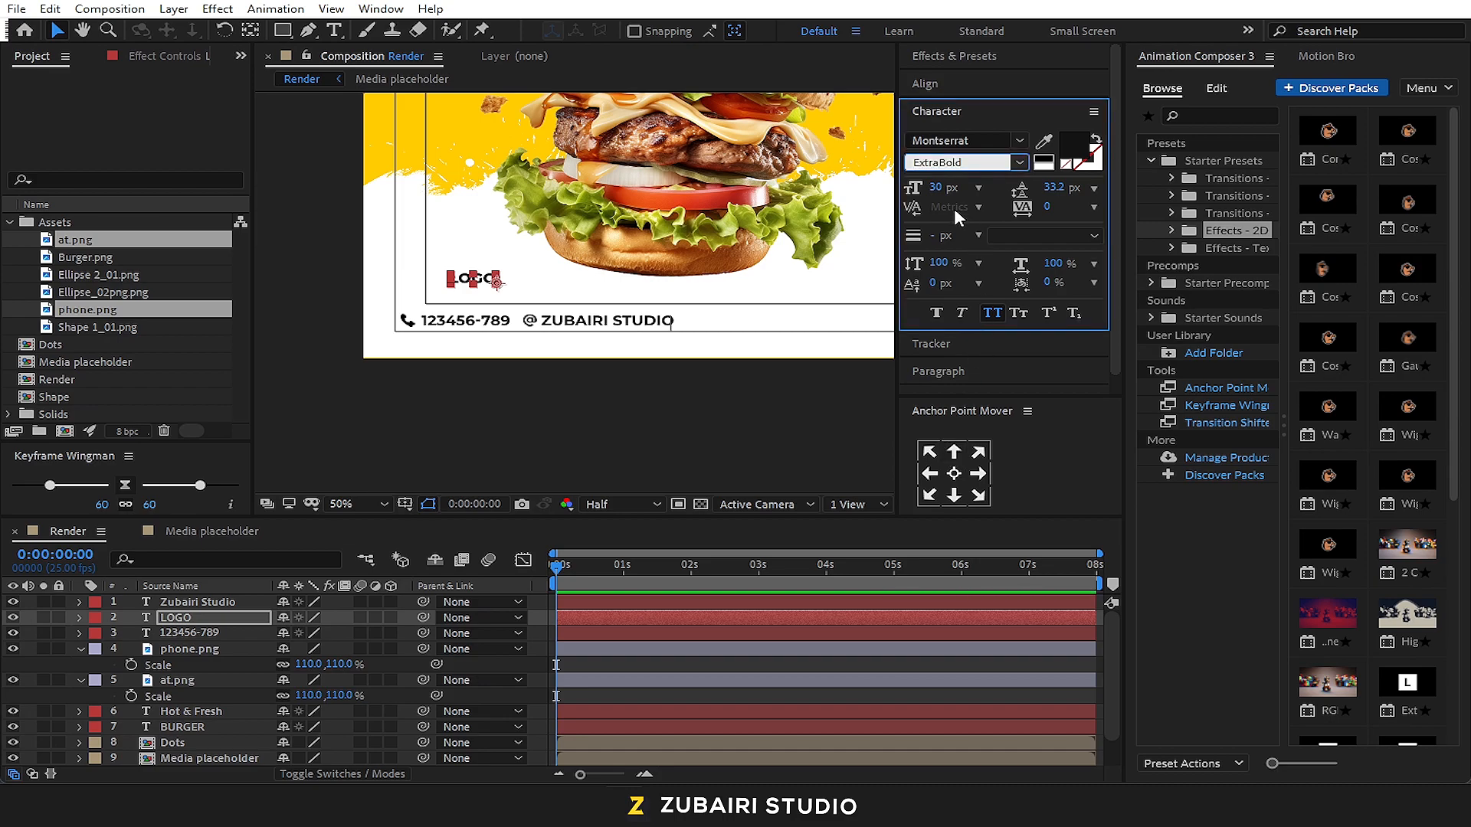
{"action": "type", "text": "50"}
{"action": "key", "text": "Return"}
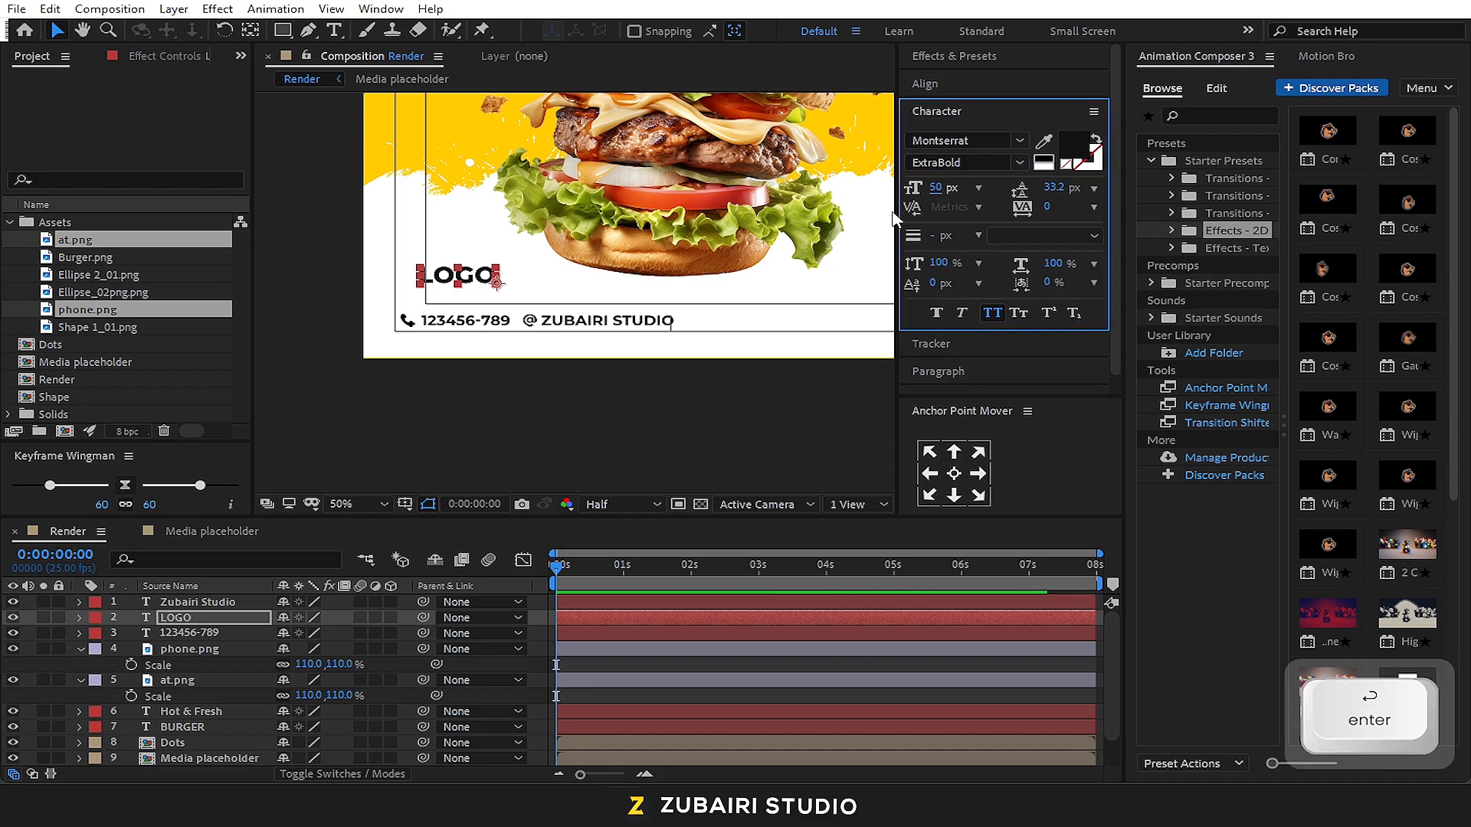
Enlarge the LOGO text to 80 px and line up its left edge with the action-safe frame above the contact row
{"action": "left_click", "coordinate": [937, 190]}
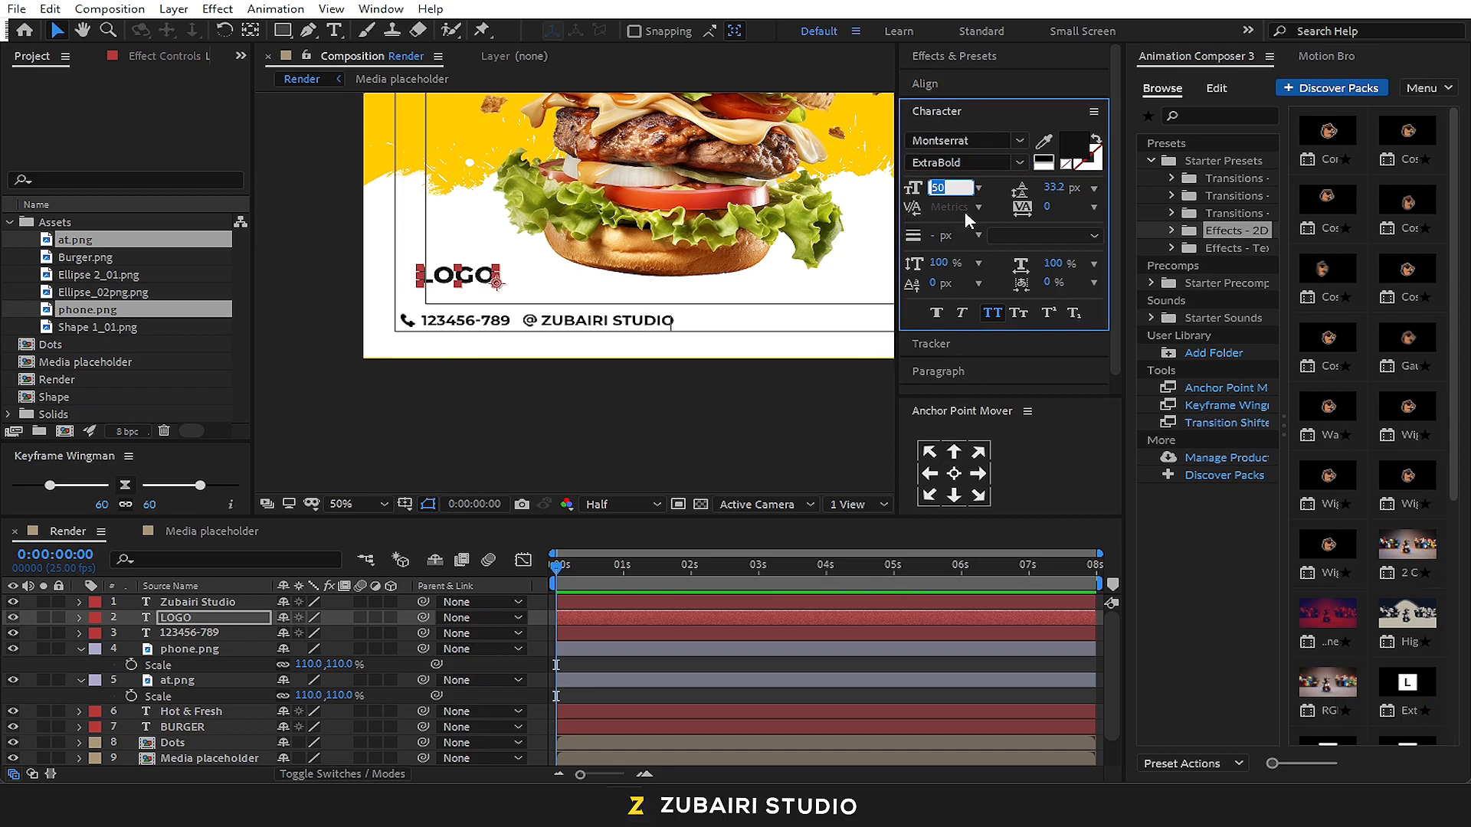
{"action": "type", "text": "80"}
{"action": "key", "text": "Return"}
{"action": "left_click_drag", "start_coordinate": [481, 269], "coordinate": [505, 278]}
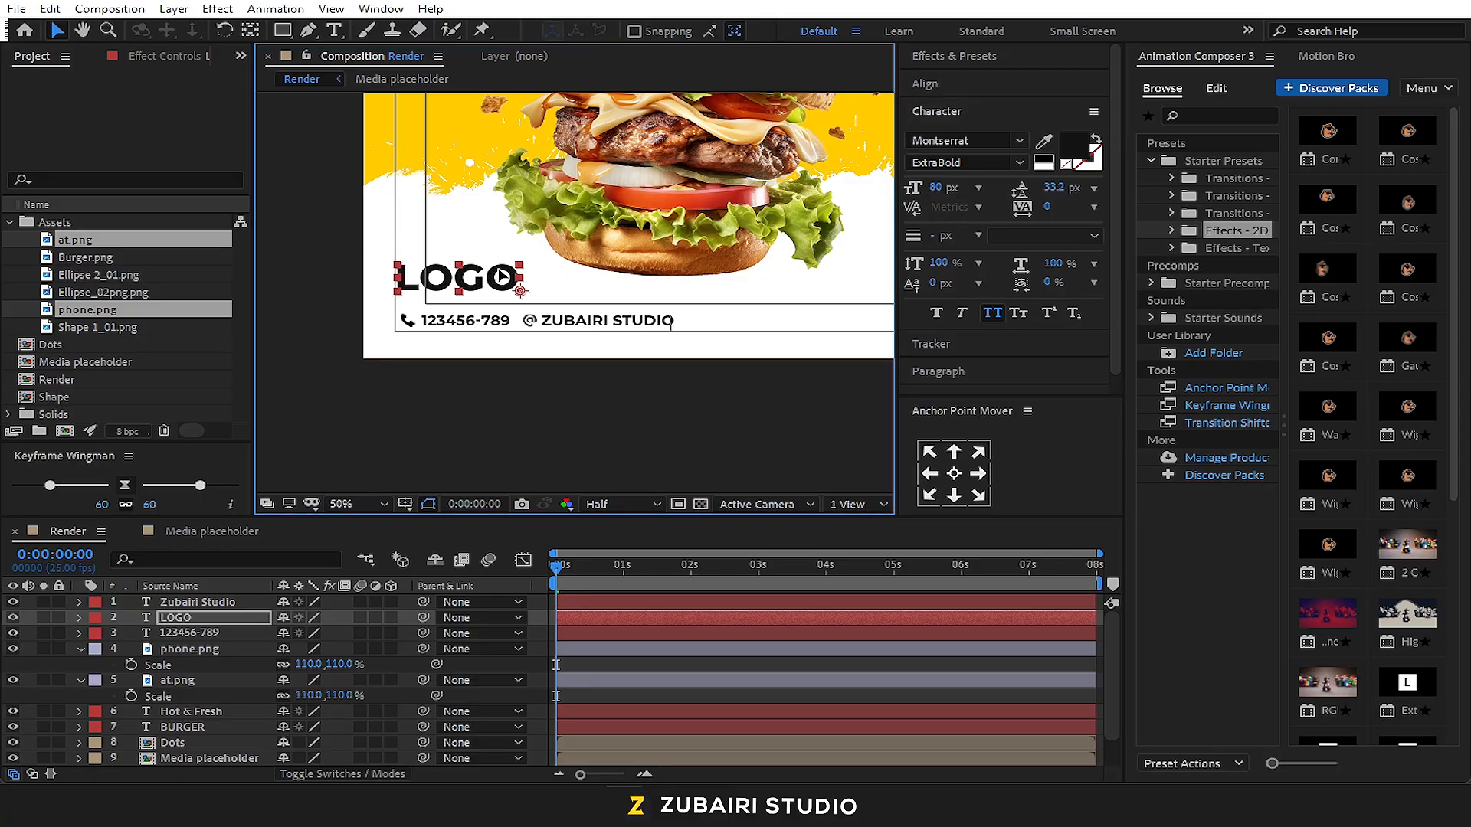
Select both contact icons with their two text layers and nudge them together slightly left beneath the LOGO text
{"action": "left_click", "coordinate": [338, 328]}
{"action": "left_click", "coordinate": [409, 321]}
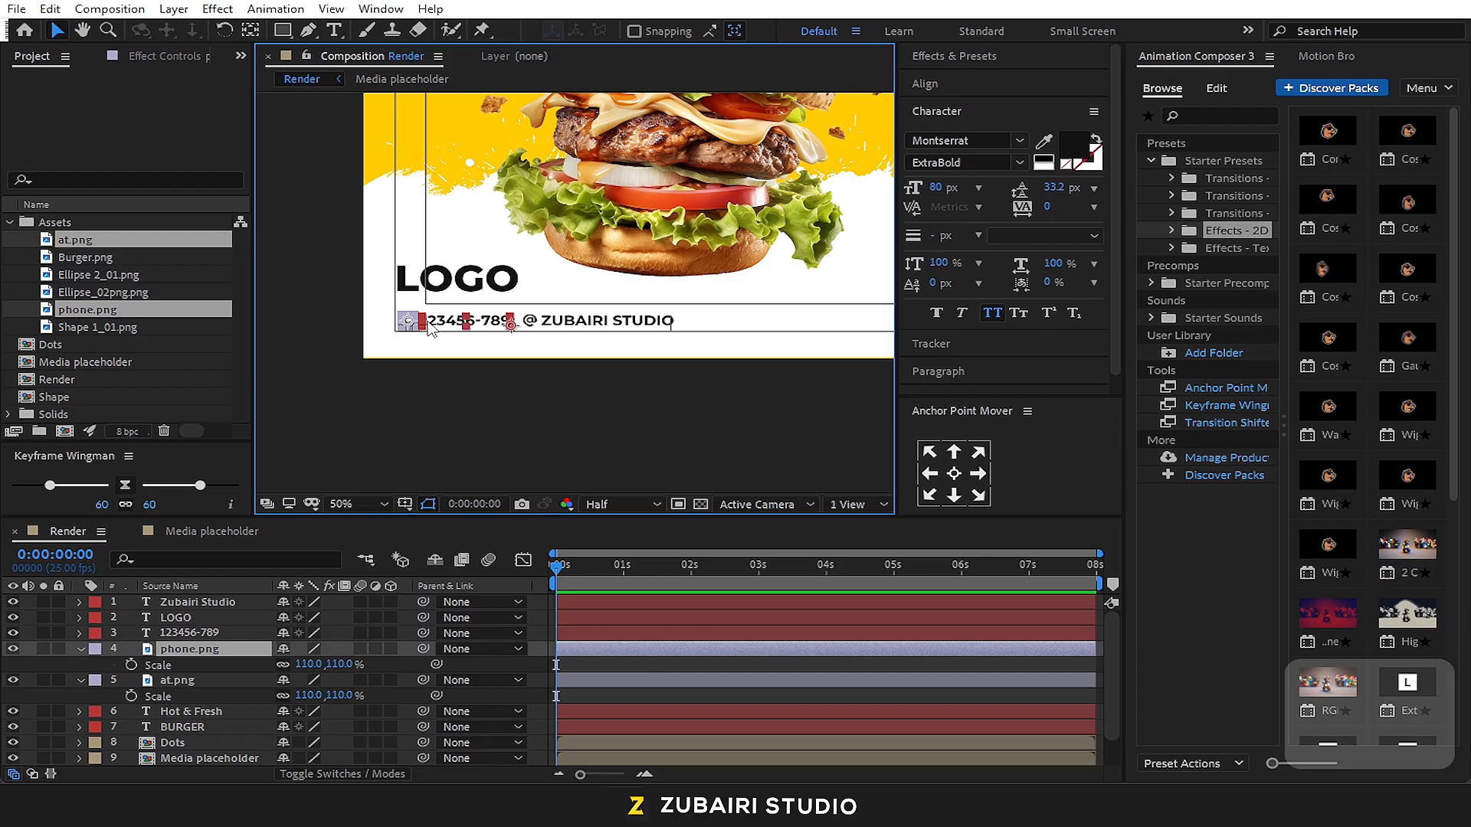
{"action": "left_click", "coordinate": [431, 323], "text": "shift"}
{"action": "left_click", "coordinate": [530, 322], "text": "shift"}
{"action": "left_click", "coordinate": [563, 325], "text": "shift"}
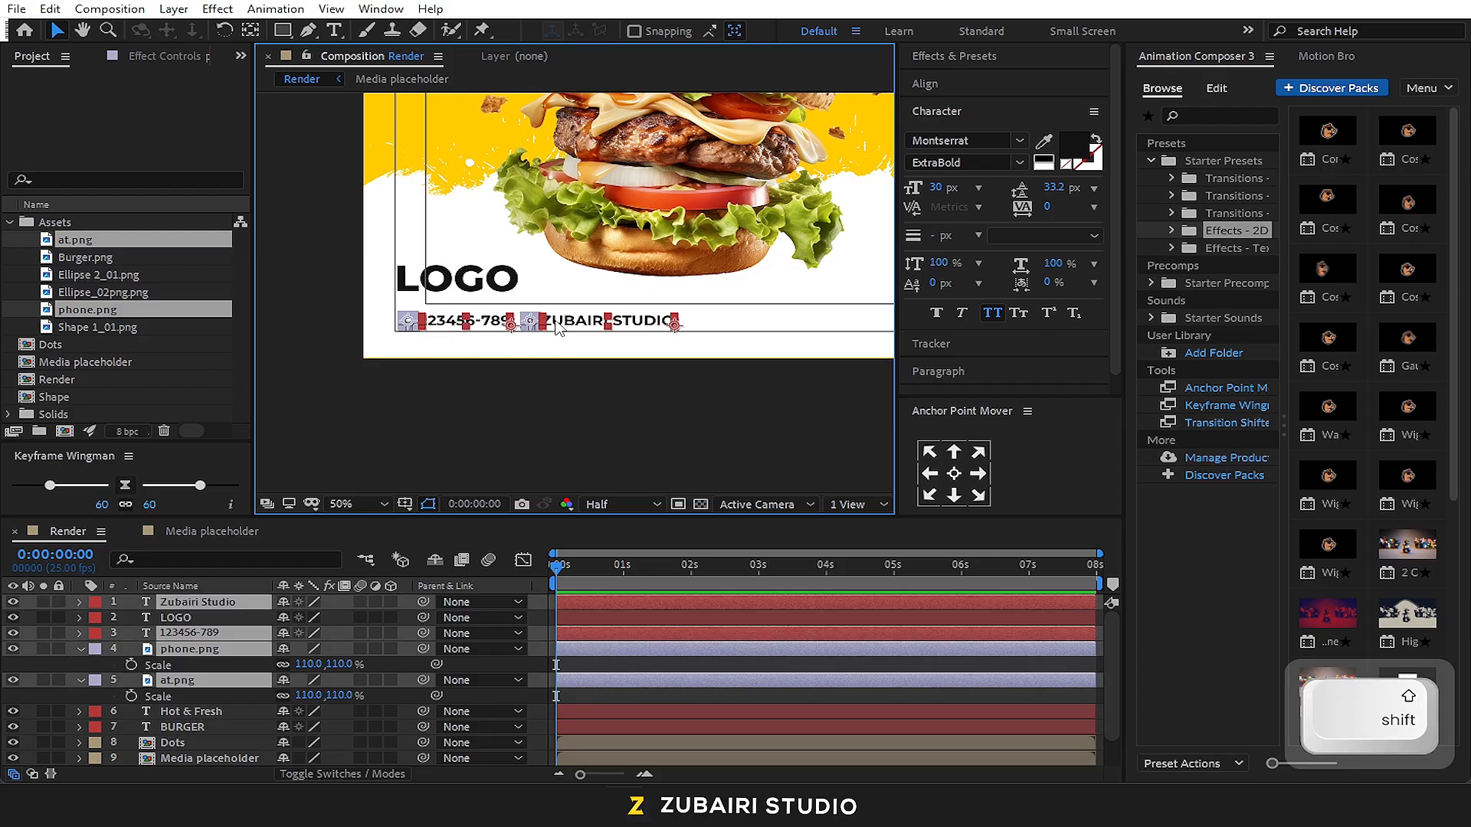
{"action": "key", "text": "shift+Left"}
{"action": "key", "text": "Right"}
Nudge the selected contact icons and texts three steps right to line up with the safe frame beneath LOGO
{"action": "key", "text": "Right"}
{"action": "key", "text": "Right"}
{"action": "key", "text": "Right"}
{"action": "scroll", "coordinate": [373, 304], "scroll_direction": "up", "scroll_amount": 1}
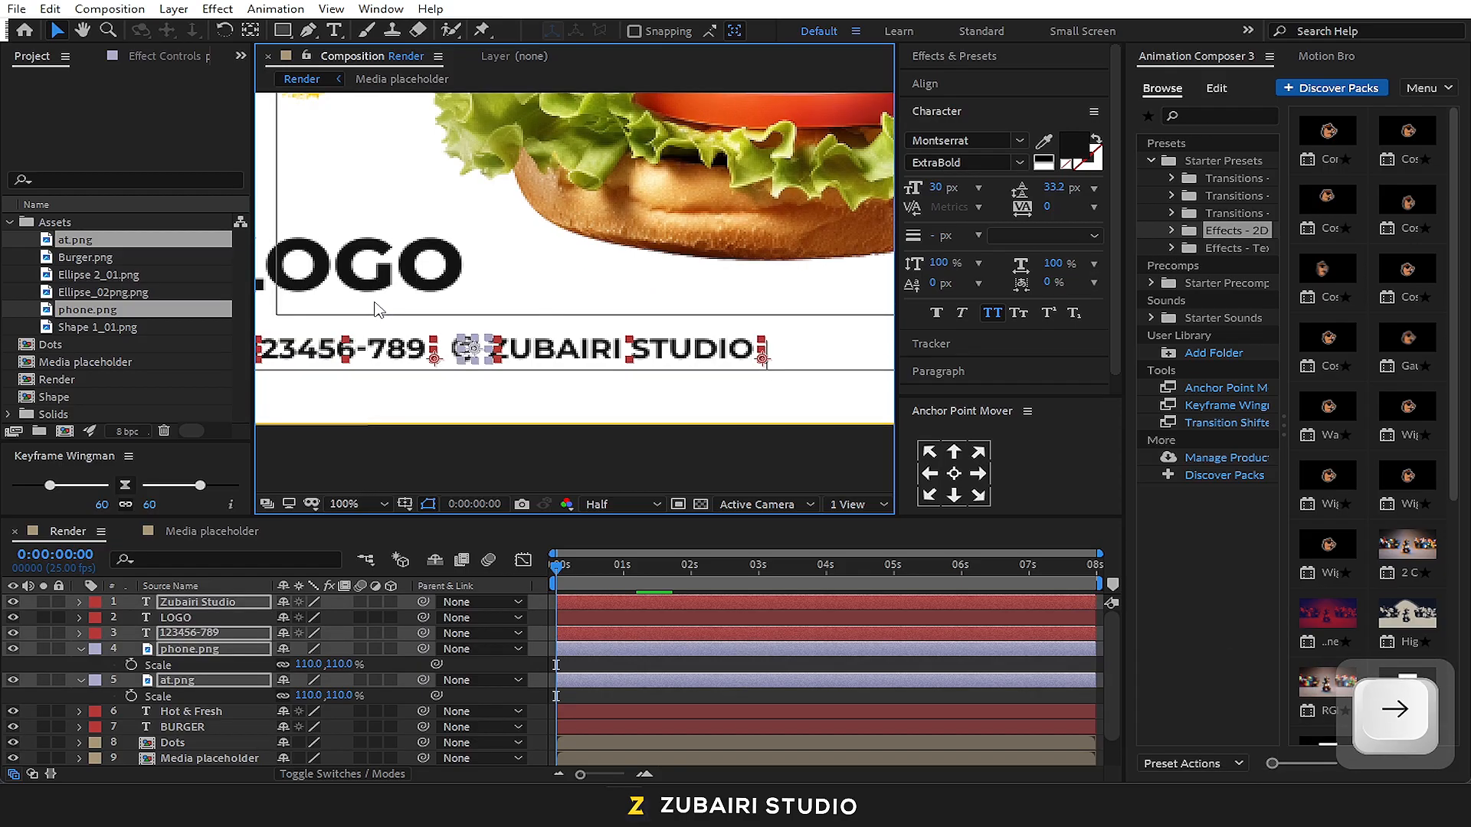
{"action": "left_click_drag", "start_coordinate": [528, 370], "coordinate": [782, 356]}
{"action": "key", "text": "Right"}
{"action": "key", "text": "Right"}
{"action": "key", "text": "Right"}
{"action": "key", "text": "Right"}
{"action": "key", "text": "Right"}
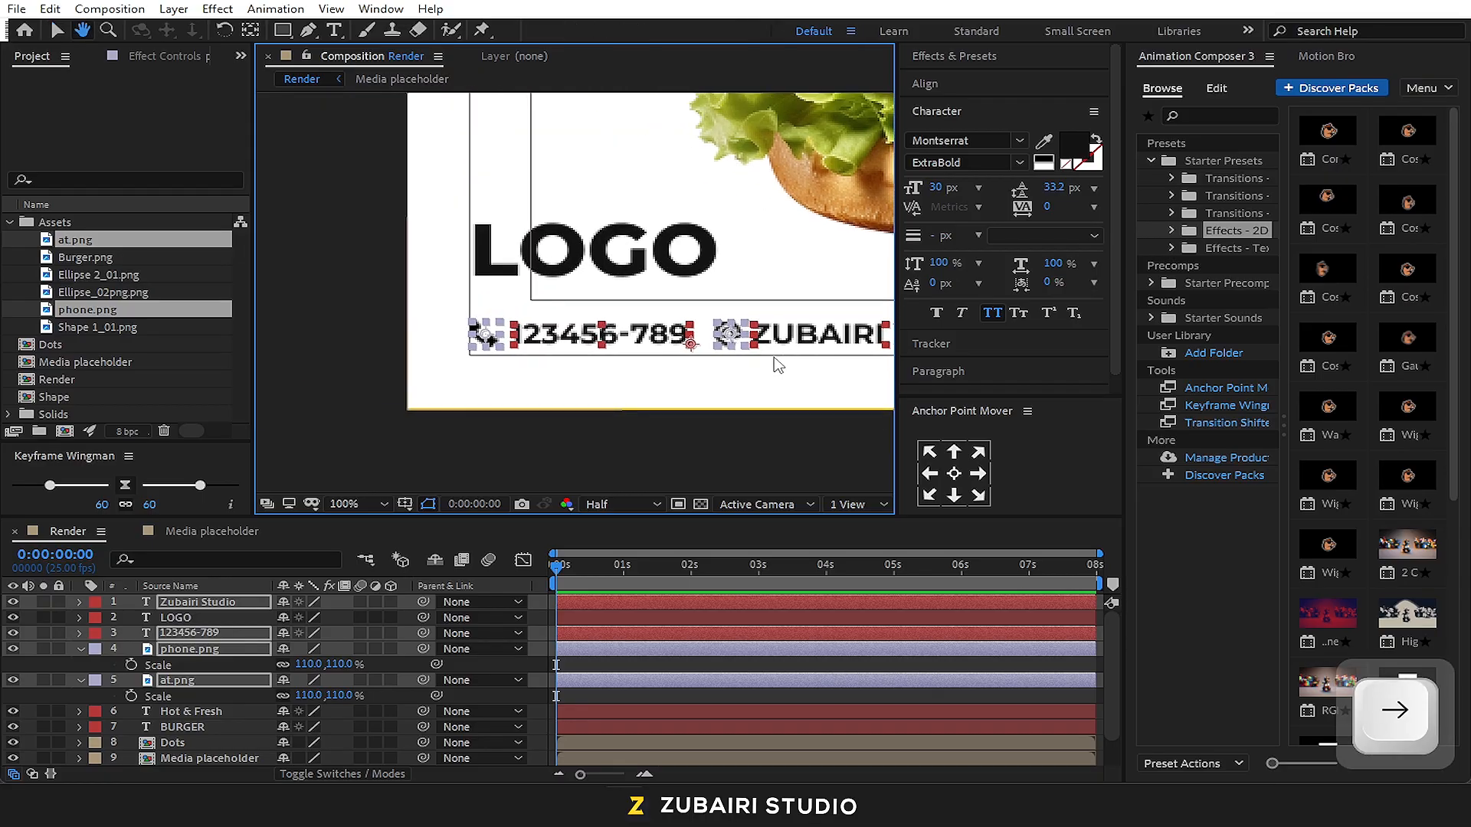
{"action": "left_click", "coordinate": [617, 440]}
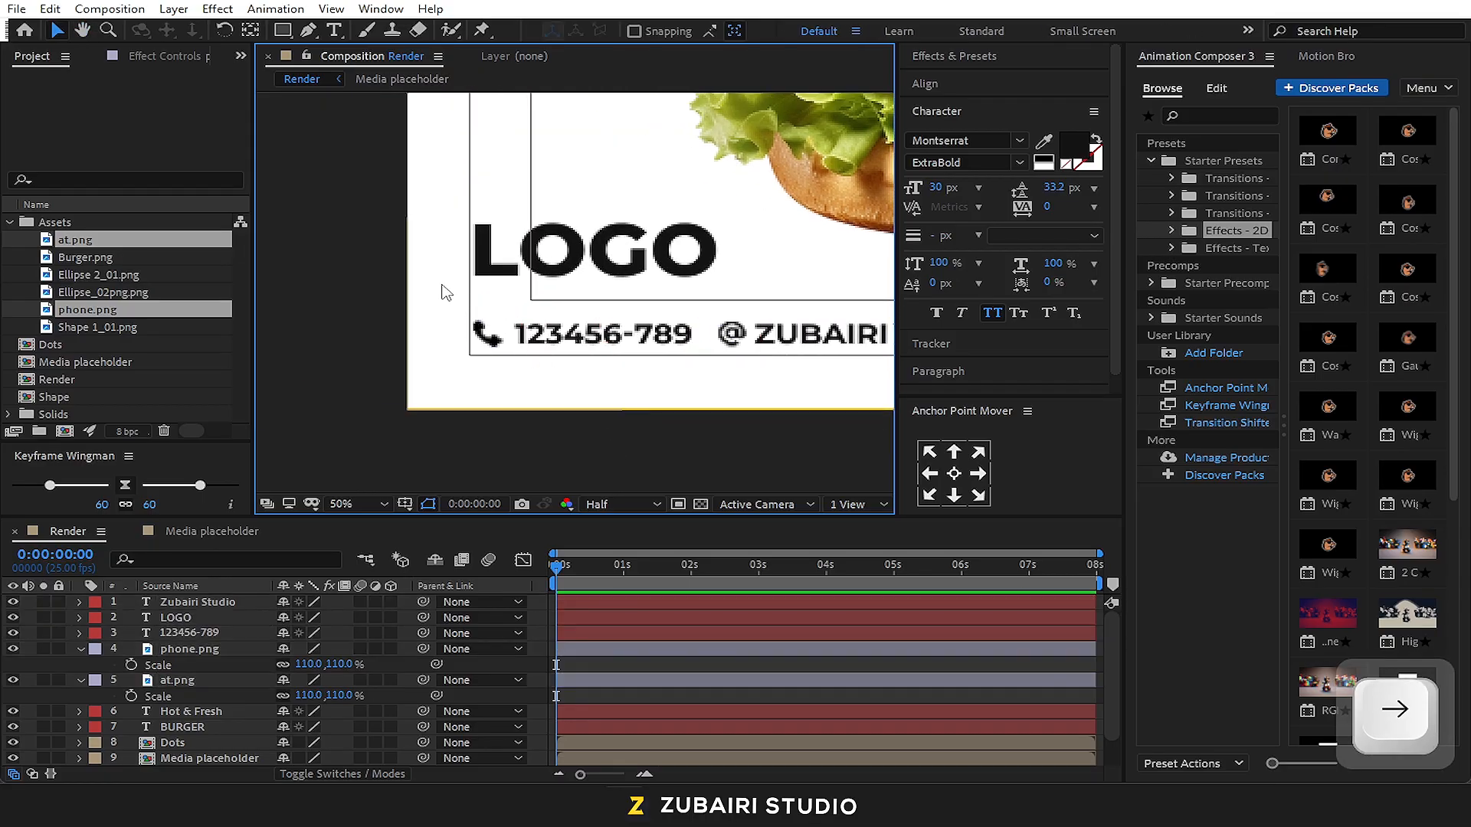
Duplicate the Zubairi Studio text and place the copy at the far right end of the contact row
{"action": "scroll", "coordinate": [573, 295], "scroll_direction": "down", "scroll_amount": 2}
{"action": "left_click_drag", "start_coordinate": [601, 354], "coordinate": [241, 435]}
{"action": "left_click", "coordinate": [333, 404]}
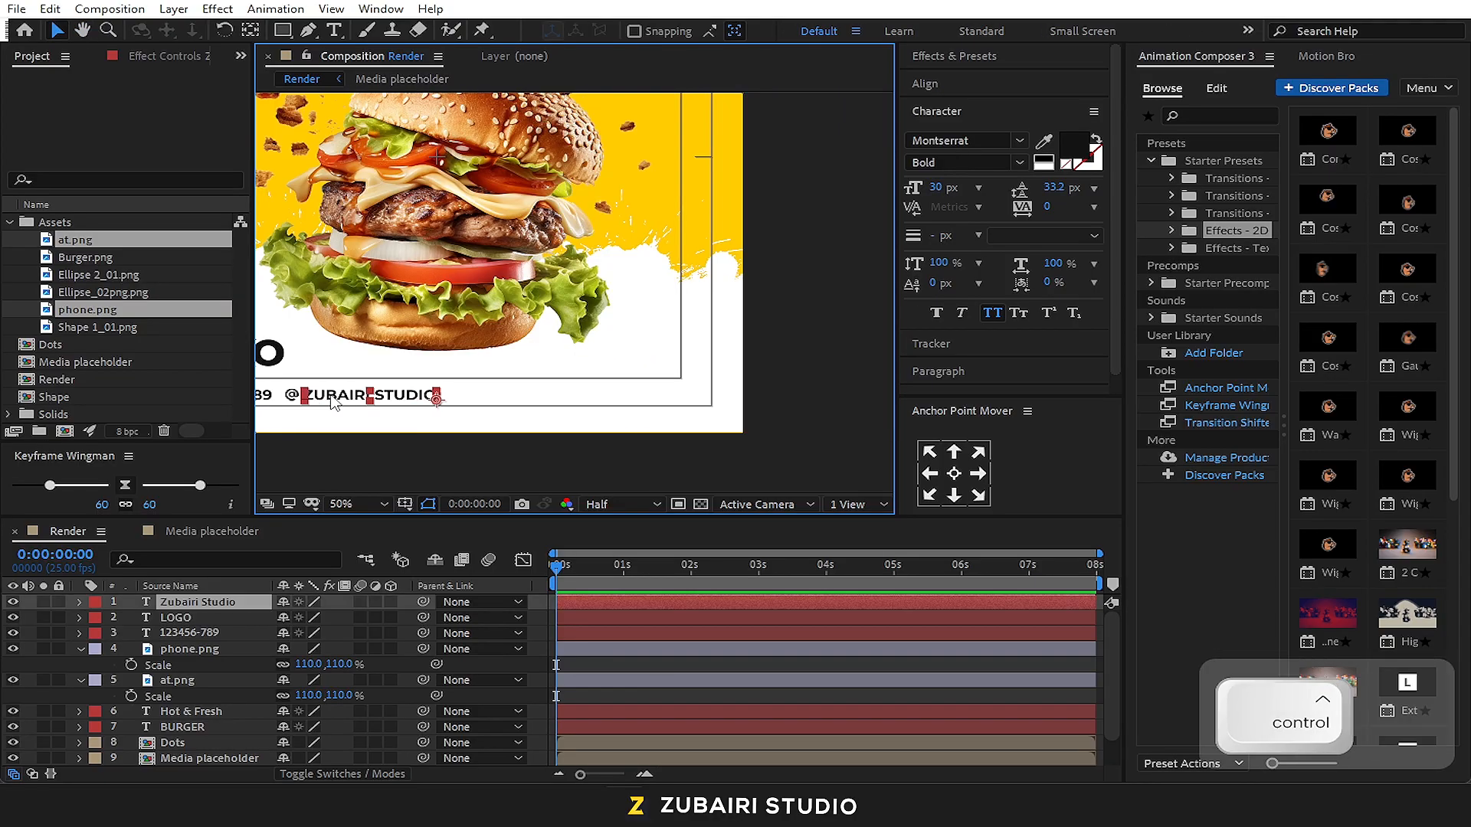
{"action": "key", "text": "ctrl+d"}
{"action": "left_click_drag", "start_coordinate": [333, 404], "coordinate": [613, 399]}
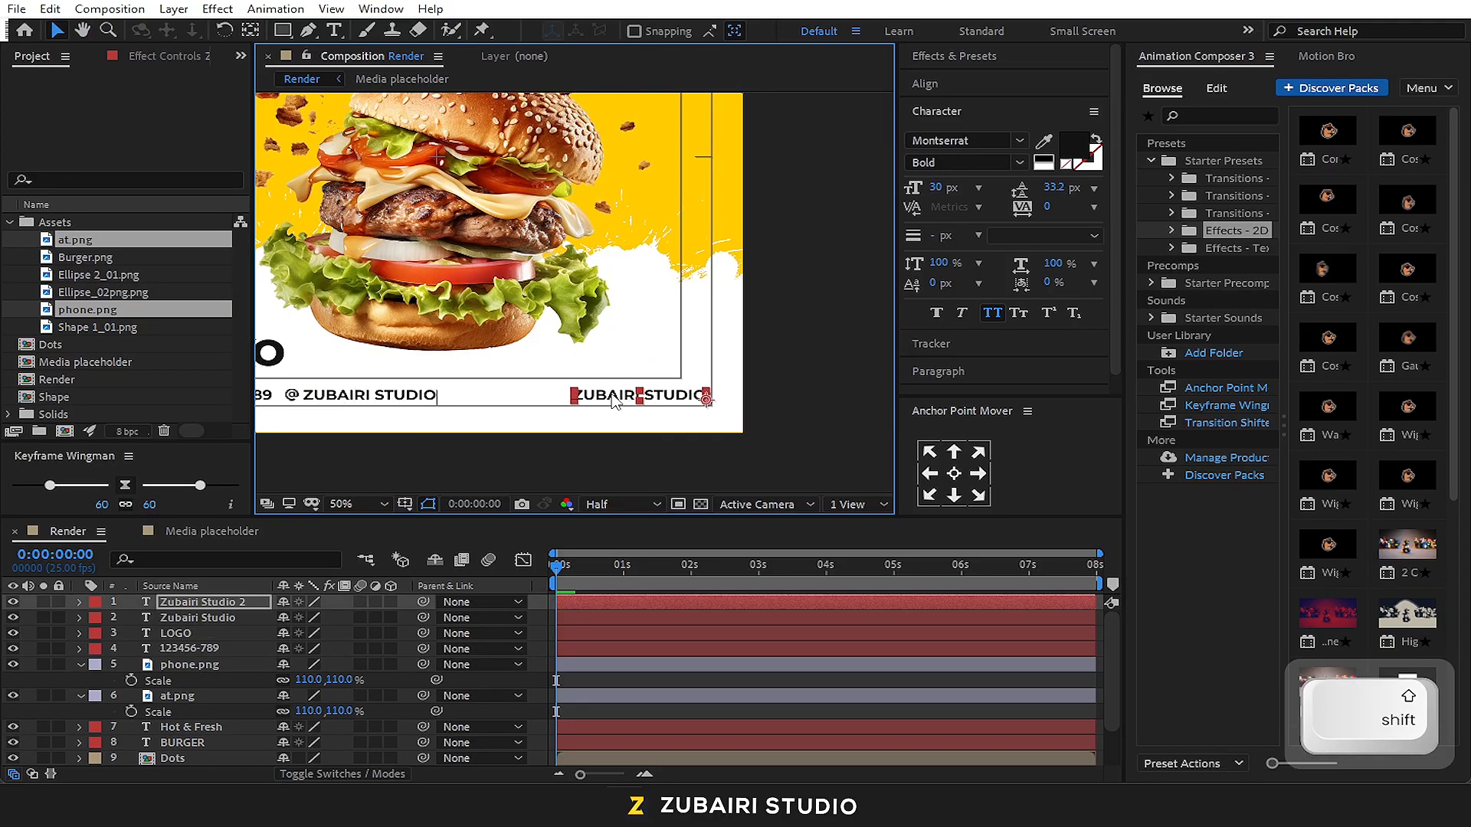
Change the wording of the duplicated text at the end of the contact row to "Order Now"
{"action": "double_click", "coordinate": [613, 399]}
{"action": "type", "text": "Ord"}
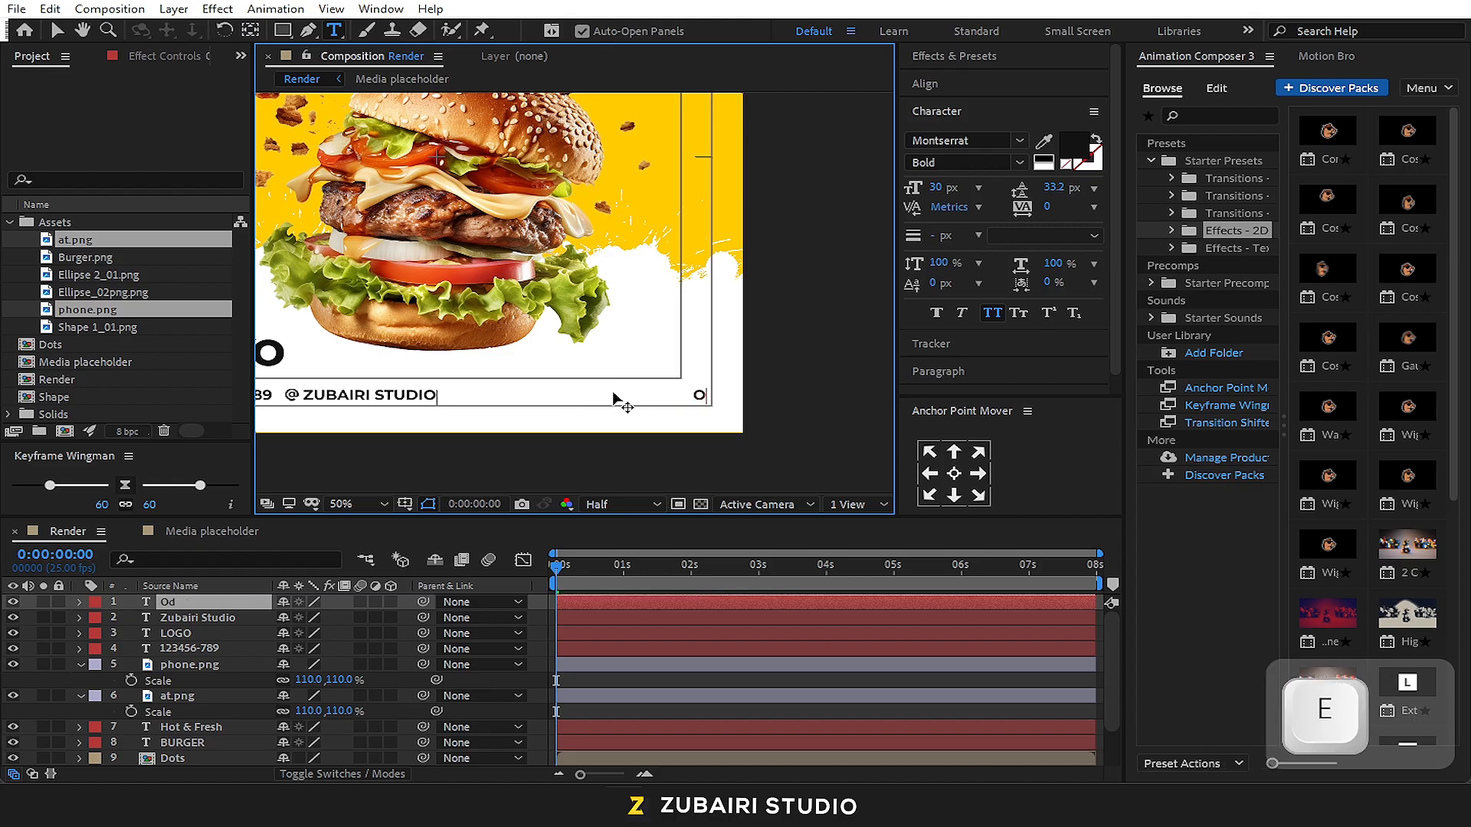
{"action": "type", "text": "er No"}
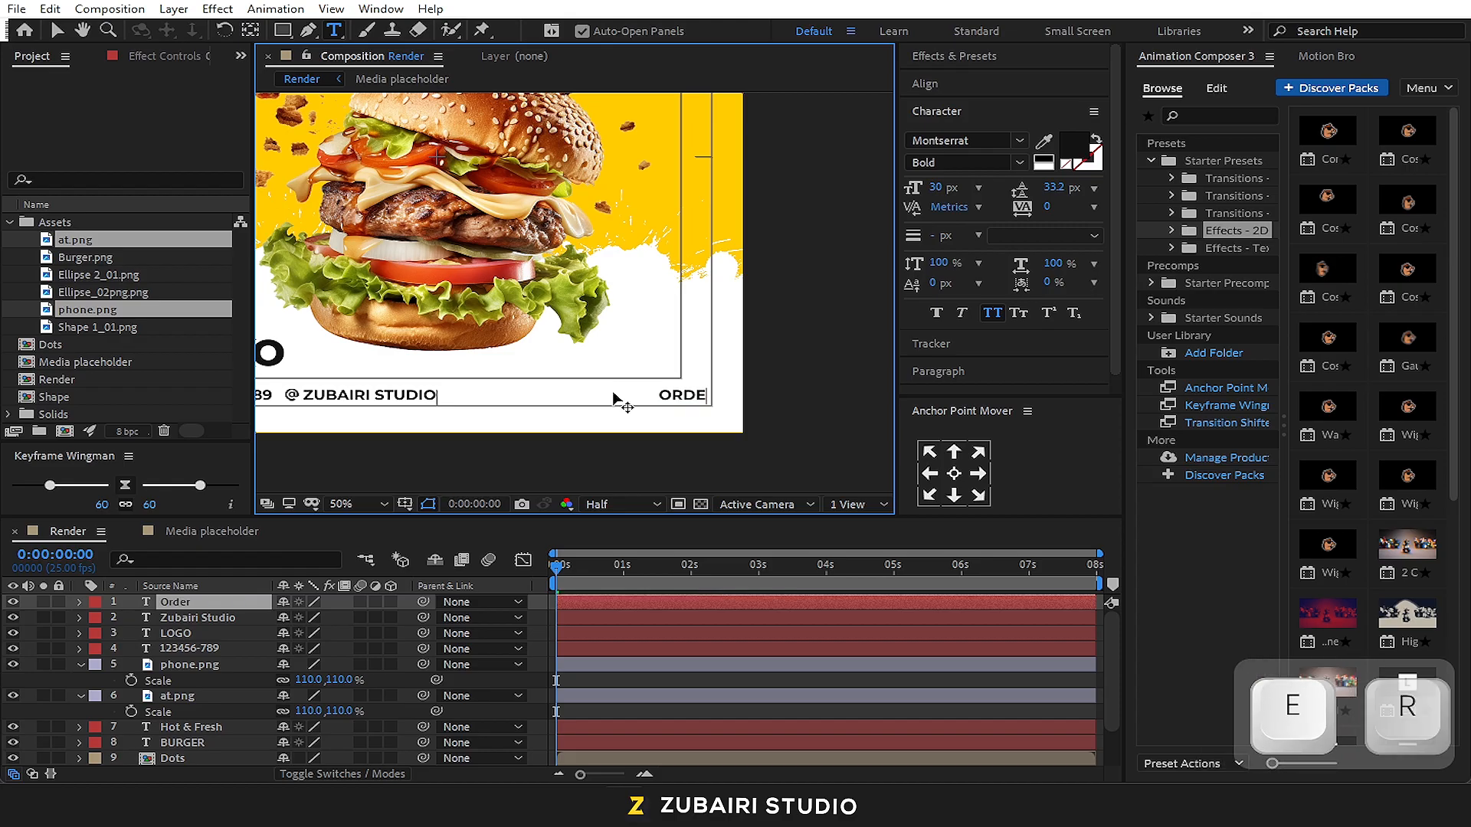
{"action": "type", "text": "E"}
{"action": "key", "text": "BackSpace"}
{"action": "type", "text": "W"}
{"action": "left_click", "coordinate": [57, 29]}
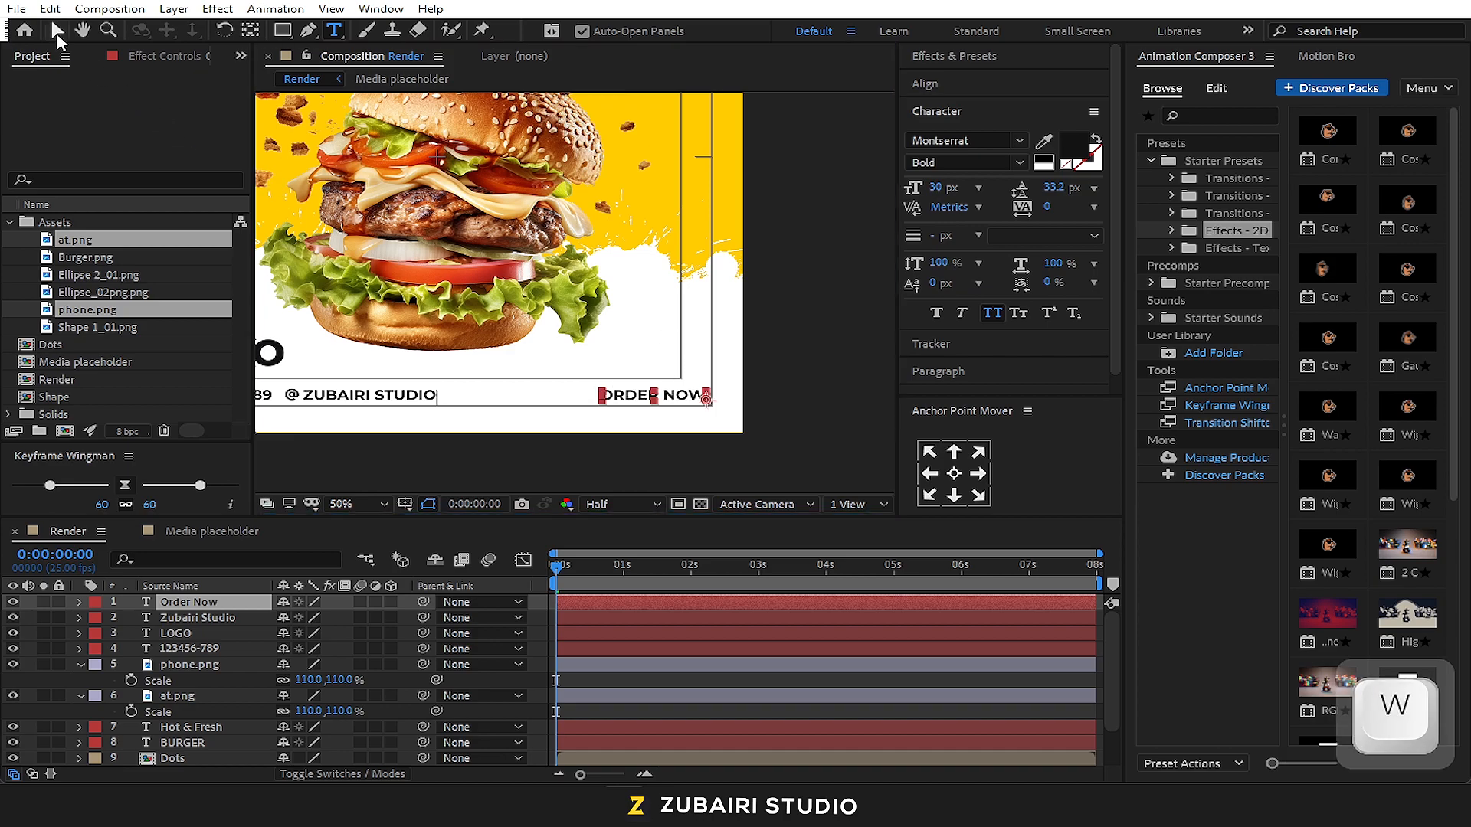
Set the ORDER NOW text to the ExtraBold style at a size of 35 px
{"action": "left_click", "coordinate": [1018, 163]}
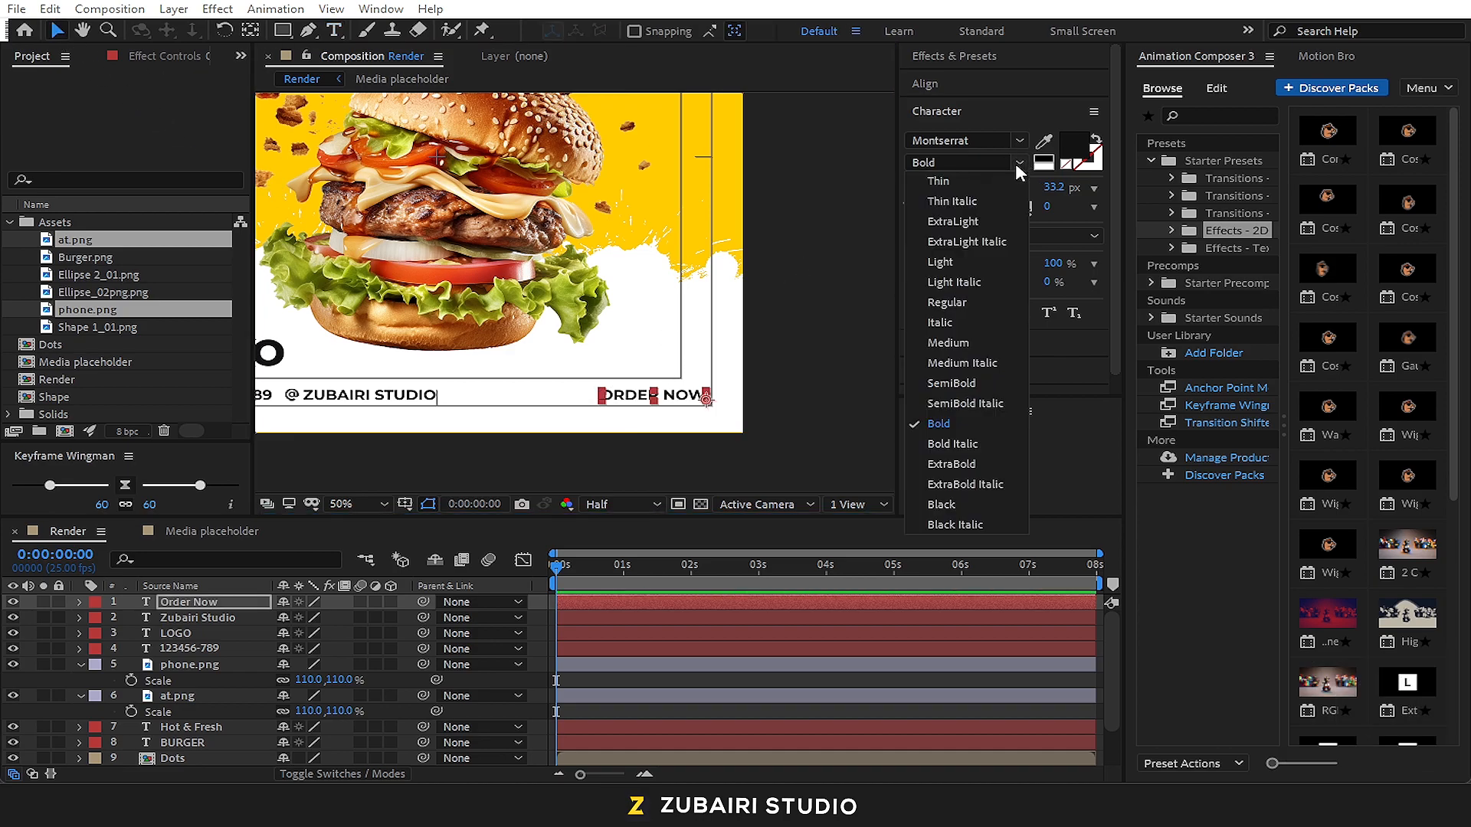
{"action": "left_click", "coordinate": [962, 465]}
{"action": "left_click", "coordinate": [792, 403]}
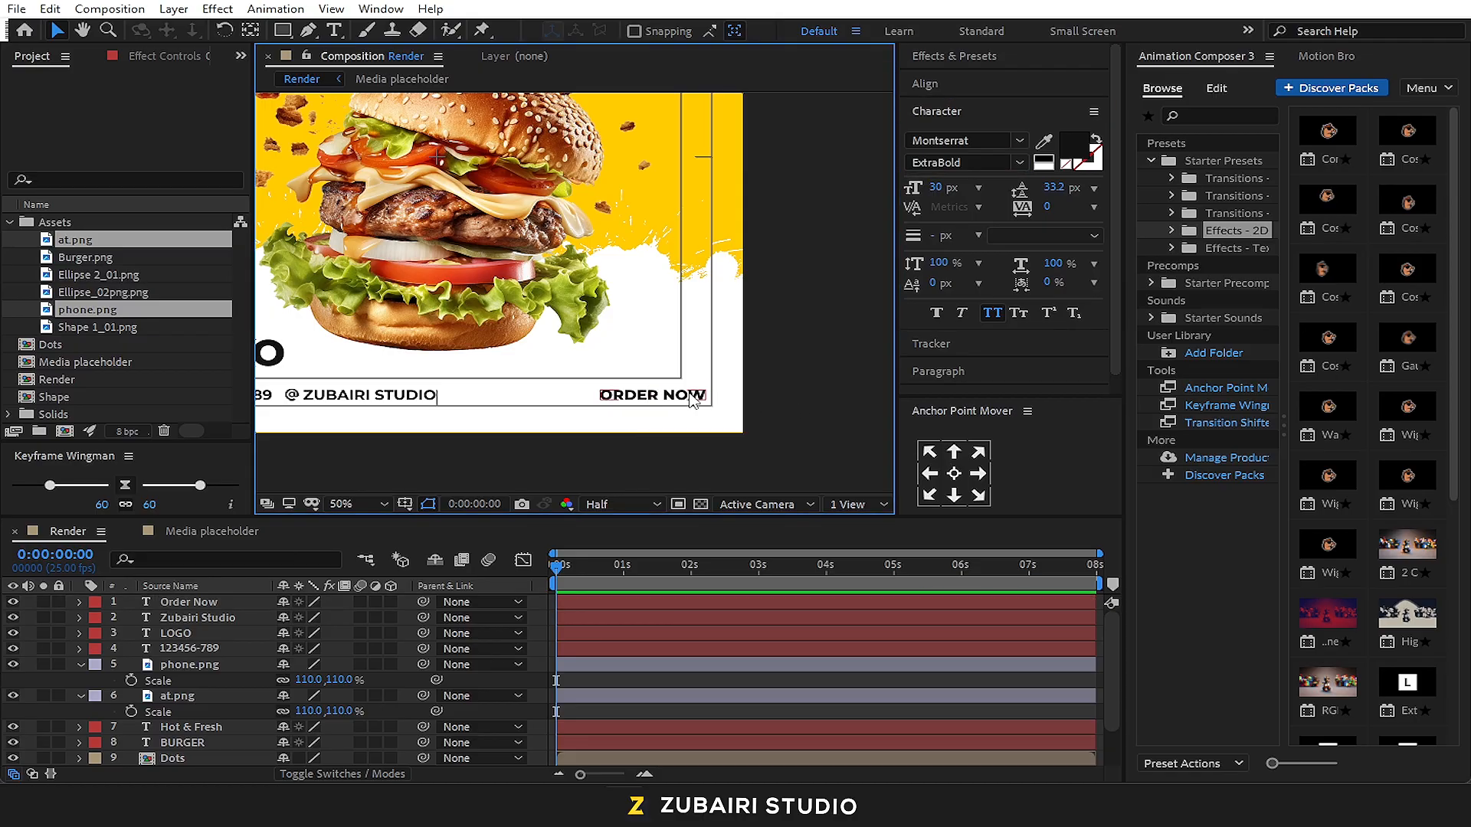
{"action": "left_click", "coordinate": [936, 188]}
{"action": "type", "text": "50"}
{"action": "key", "text": "Return"}
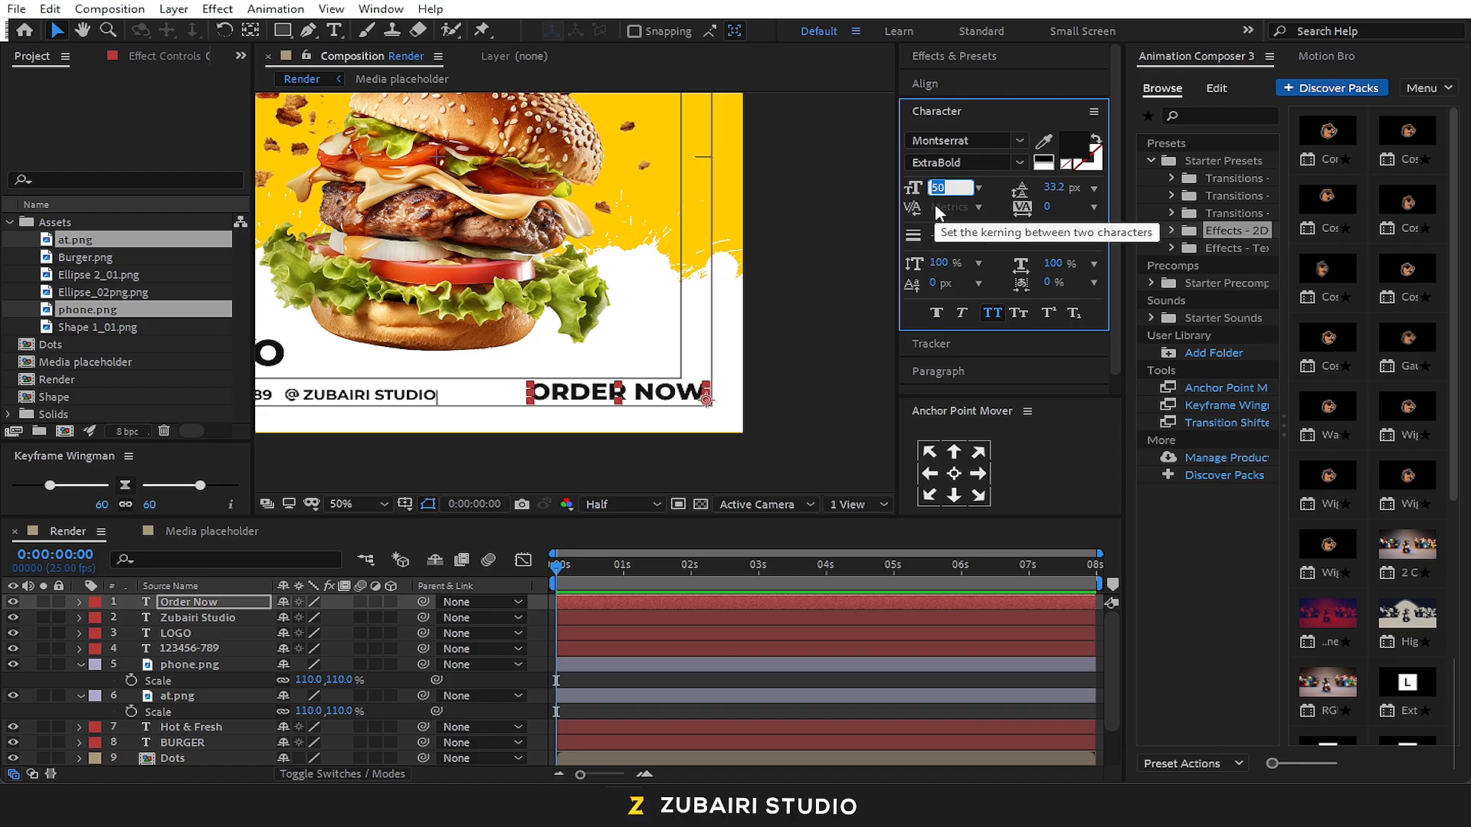
{"action": "type", "text": "35"}
{"action": "key", "text": "Return"}
{"action": "left_click", "coordinate": [793, 310]}
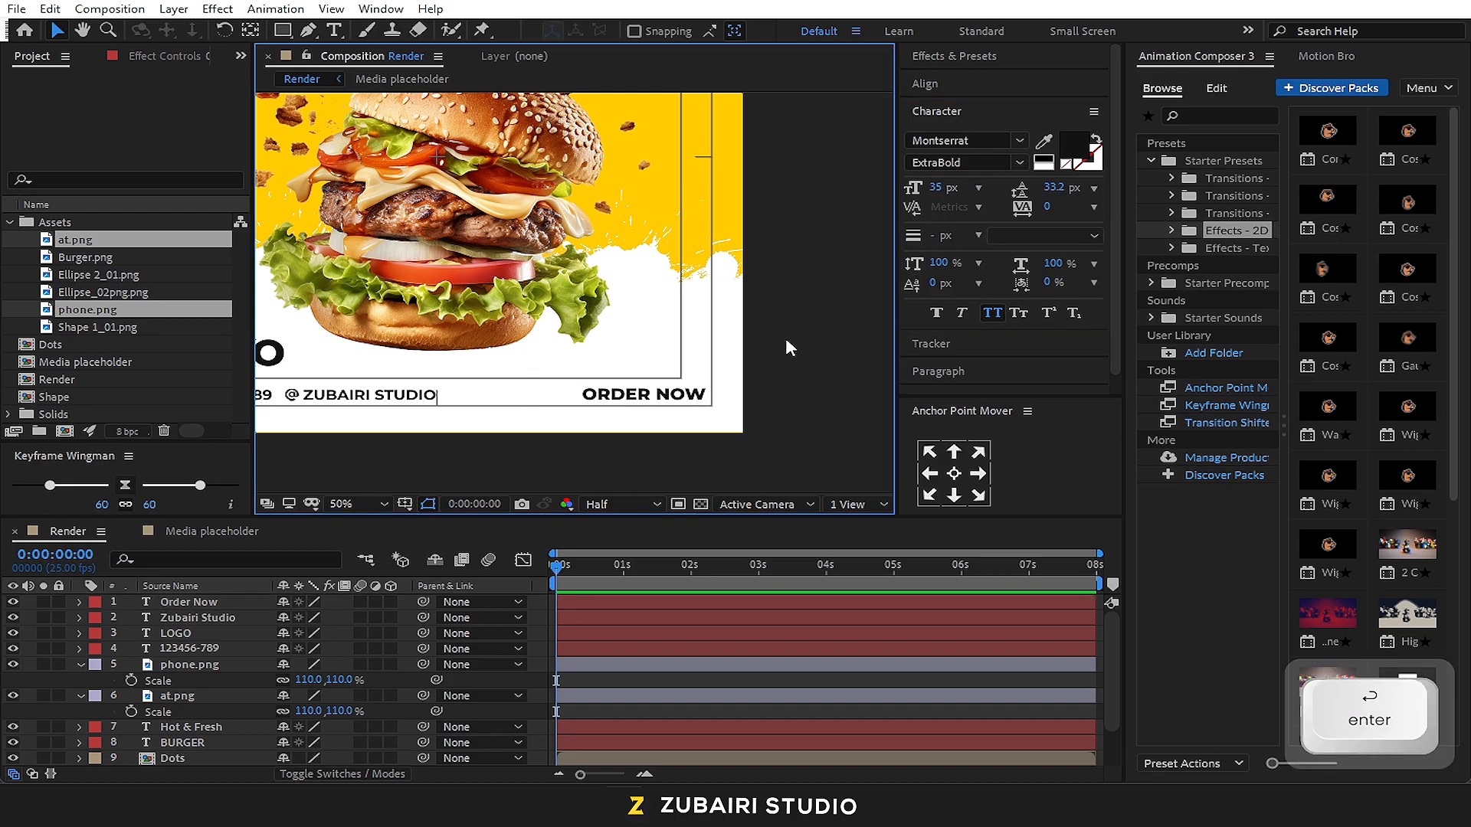
Duplicate the ORDER NOW text, place the copy above it and change its wording to "50%" with "OFF" on a second line
{"action": "left_click", "coordinate": [646, 403]}
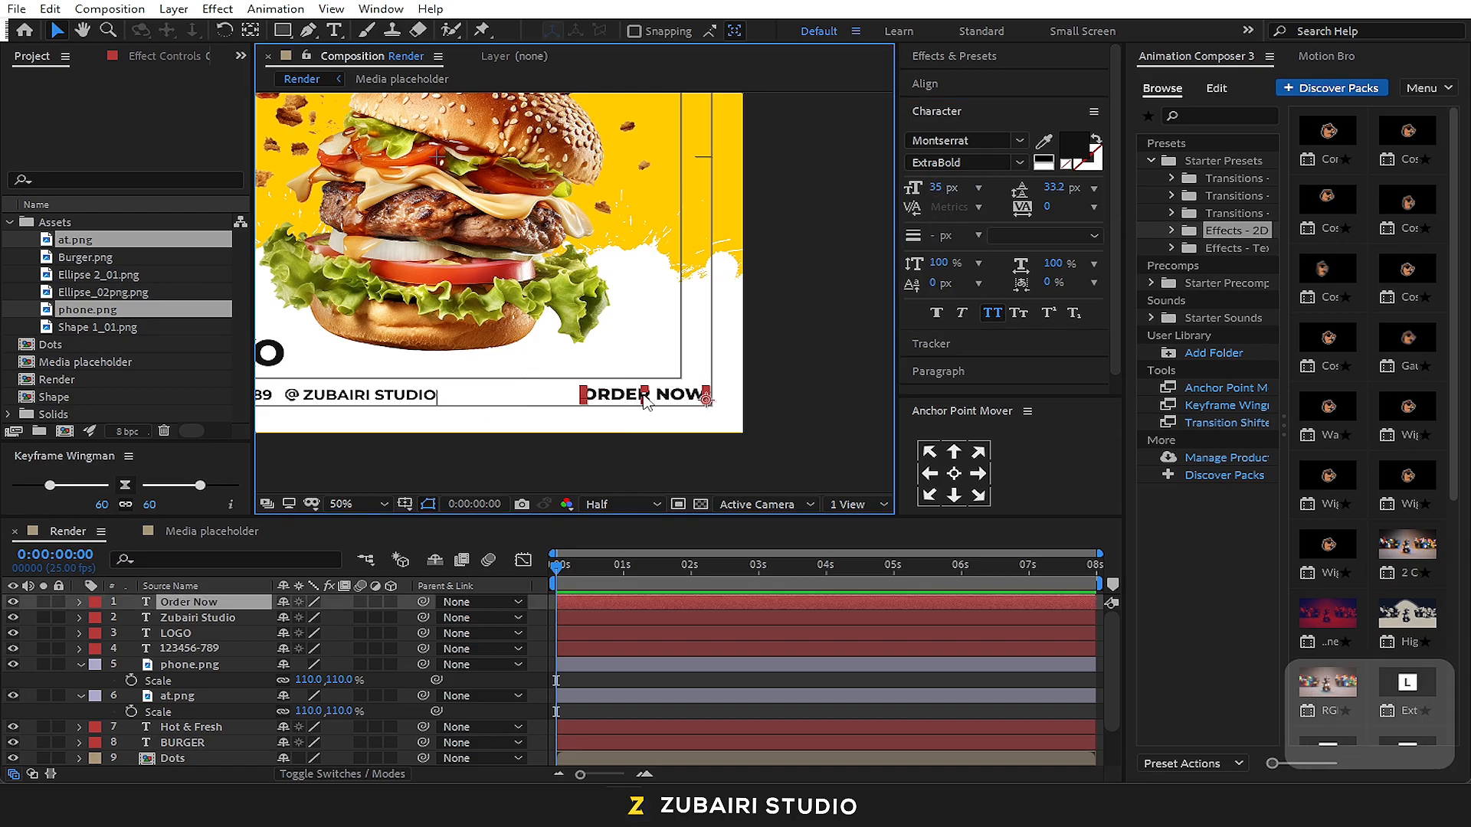
{"action": "key", "text": "ctrl+d"}
{"action": "left_click_drag", "start_coordinate": [646, 402], "coordinate": [628, 350]}
{"action": "double_click", "coordinate": [627, 350]}
{"action": "type", "text": "50%"}
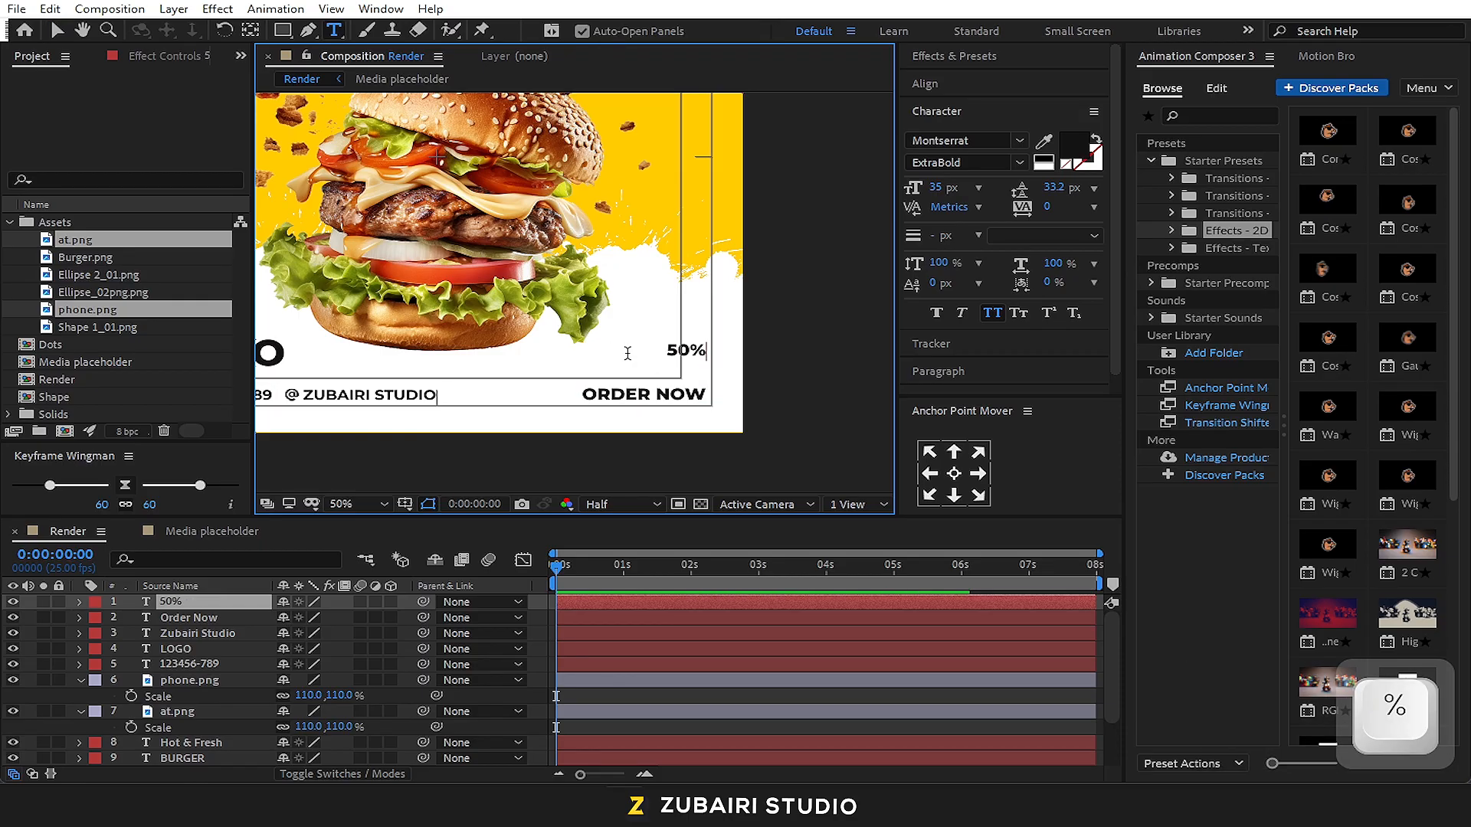
{"action": "key", "text": "shift"}
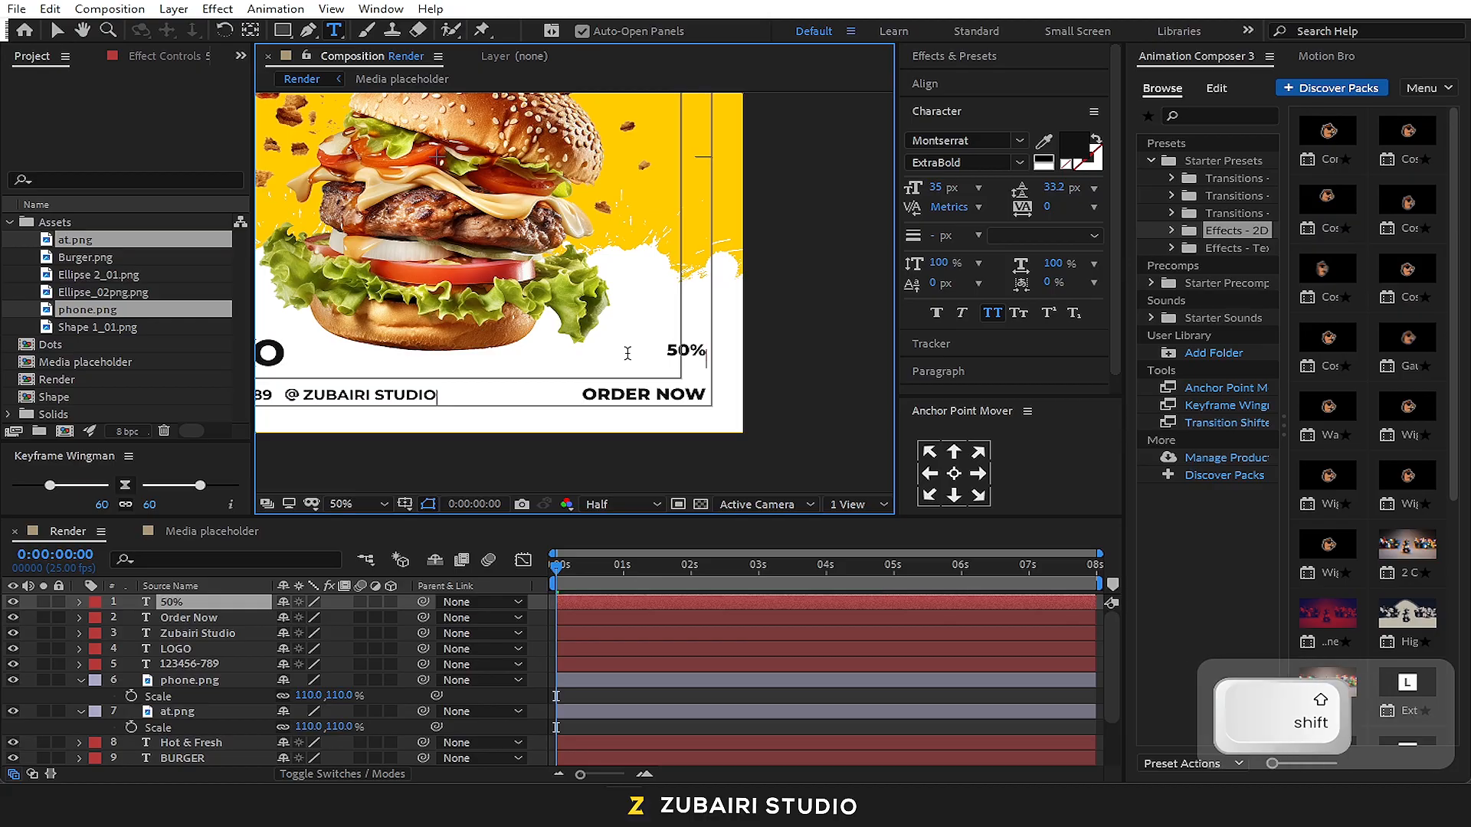
{"action": "type", "text": "OFF"}
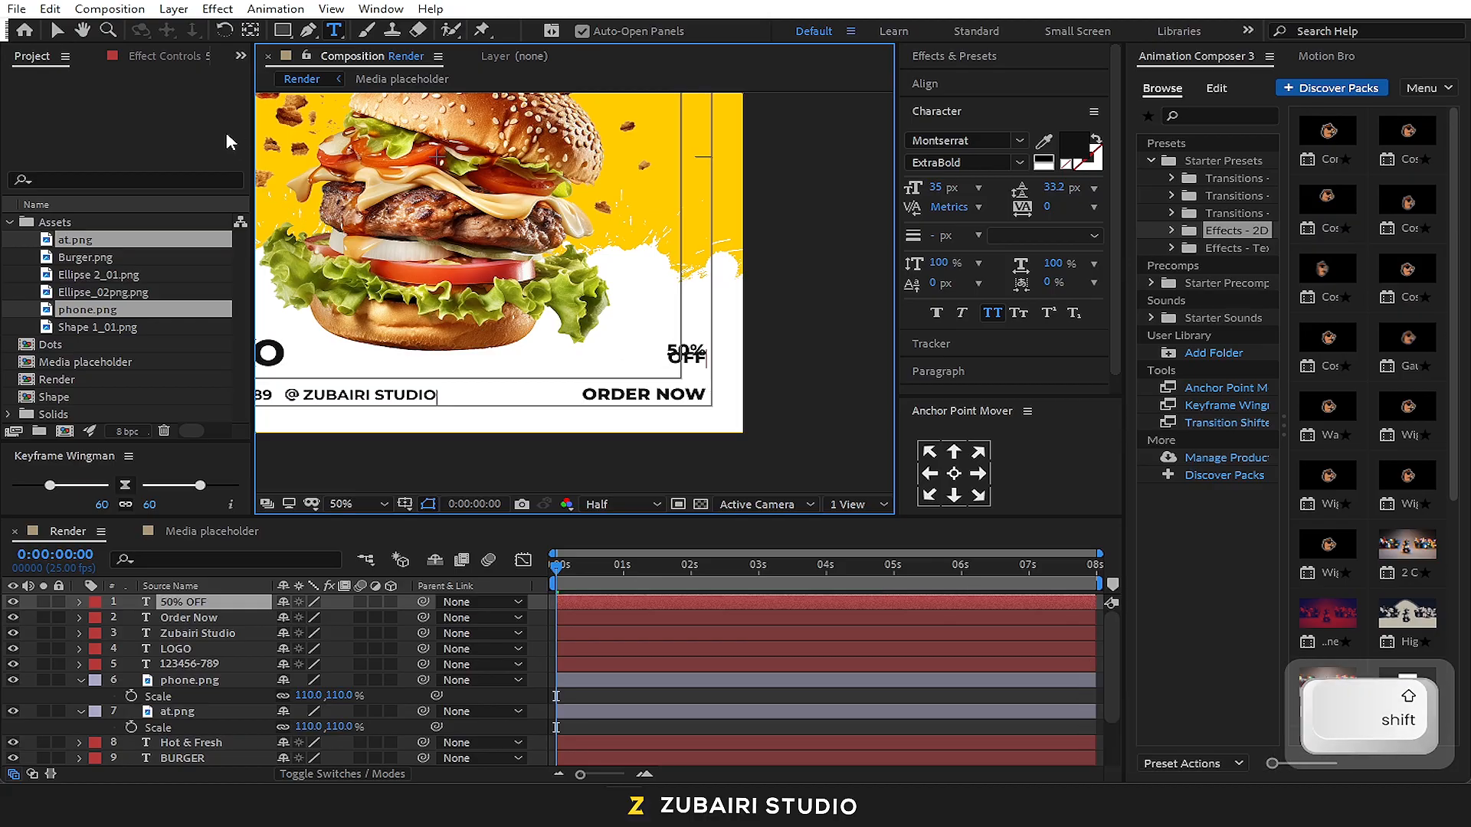
{"action": "left_click", "coordinate": [57, 30]}
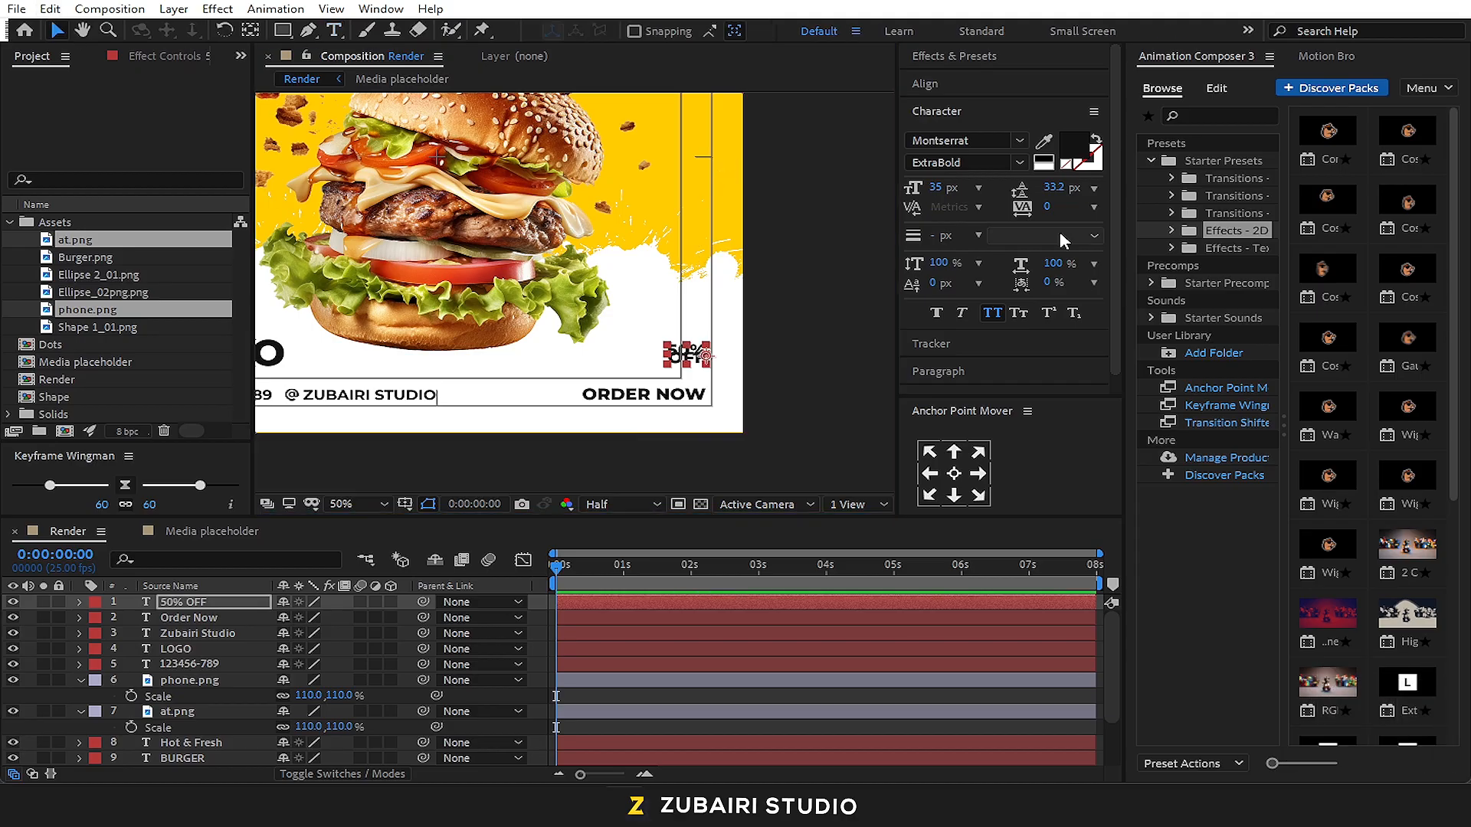
Set the 50% OFF text's leading to Auto and enlarge only its "50%" line to 70 px
{"action": "left_click", "coordinate": [1094, 188]}
{"action": "left_click", "coordinate": [1069, 201]}
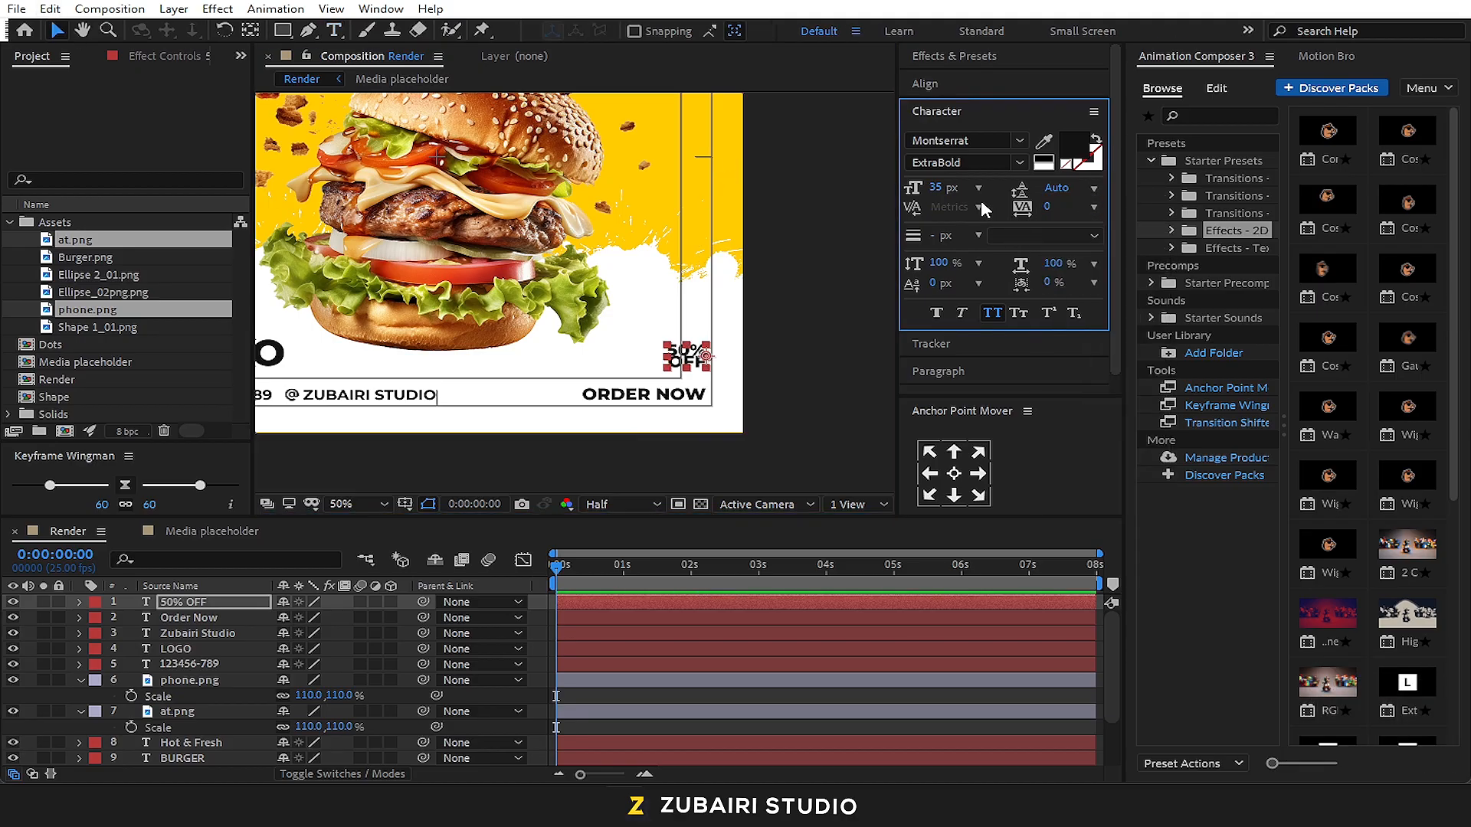
{"action": "left_click", "coordinate": [692, 348]}
{"action": "double_click", "coordinate": [701, 352]}
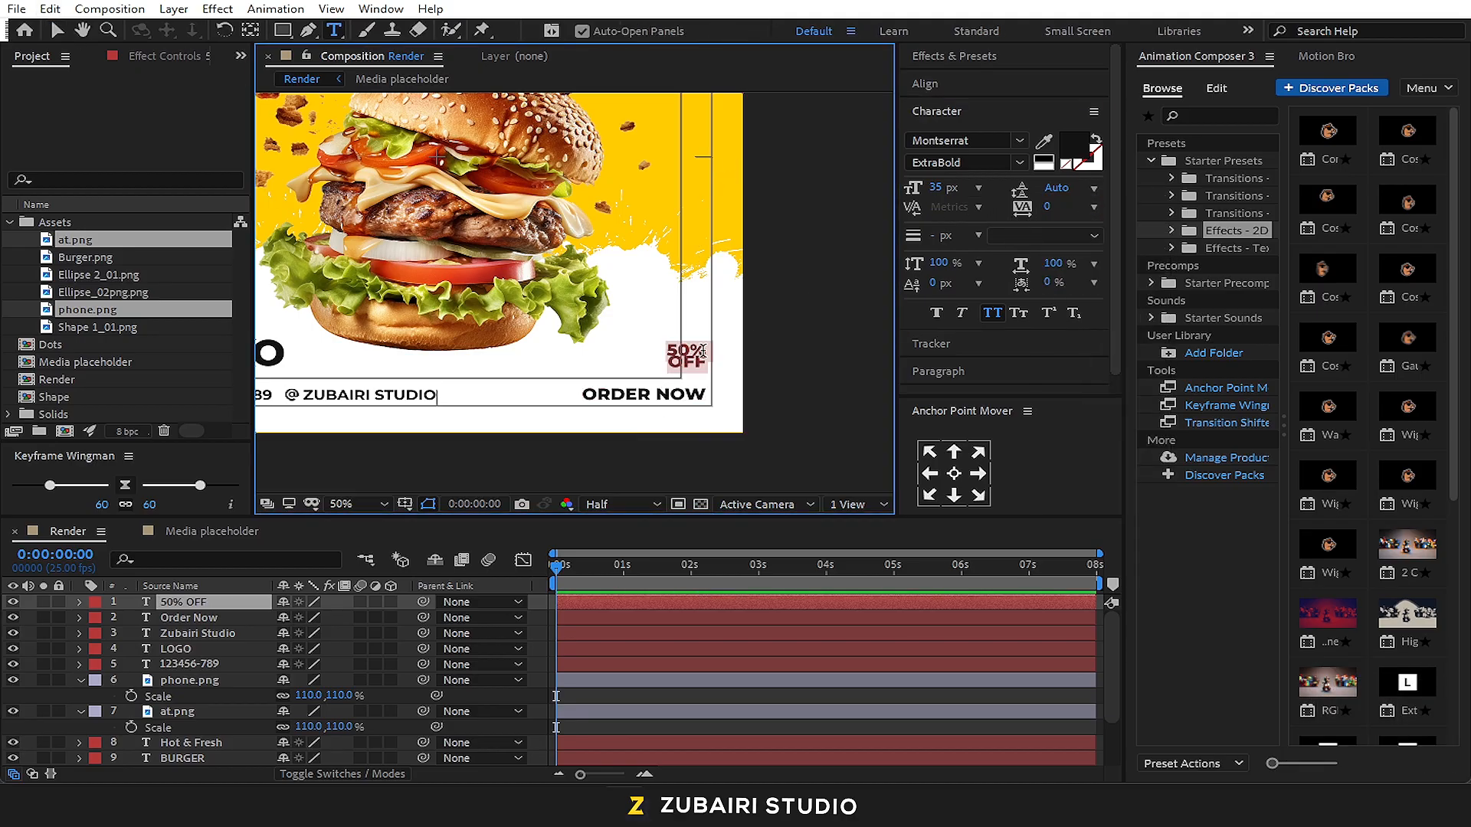
{"action": "left_click", "coordinate": [947, 188]}
{"action": "type", "text": "70"}
{"action": "key", "text": "Return"}
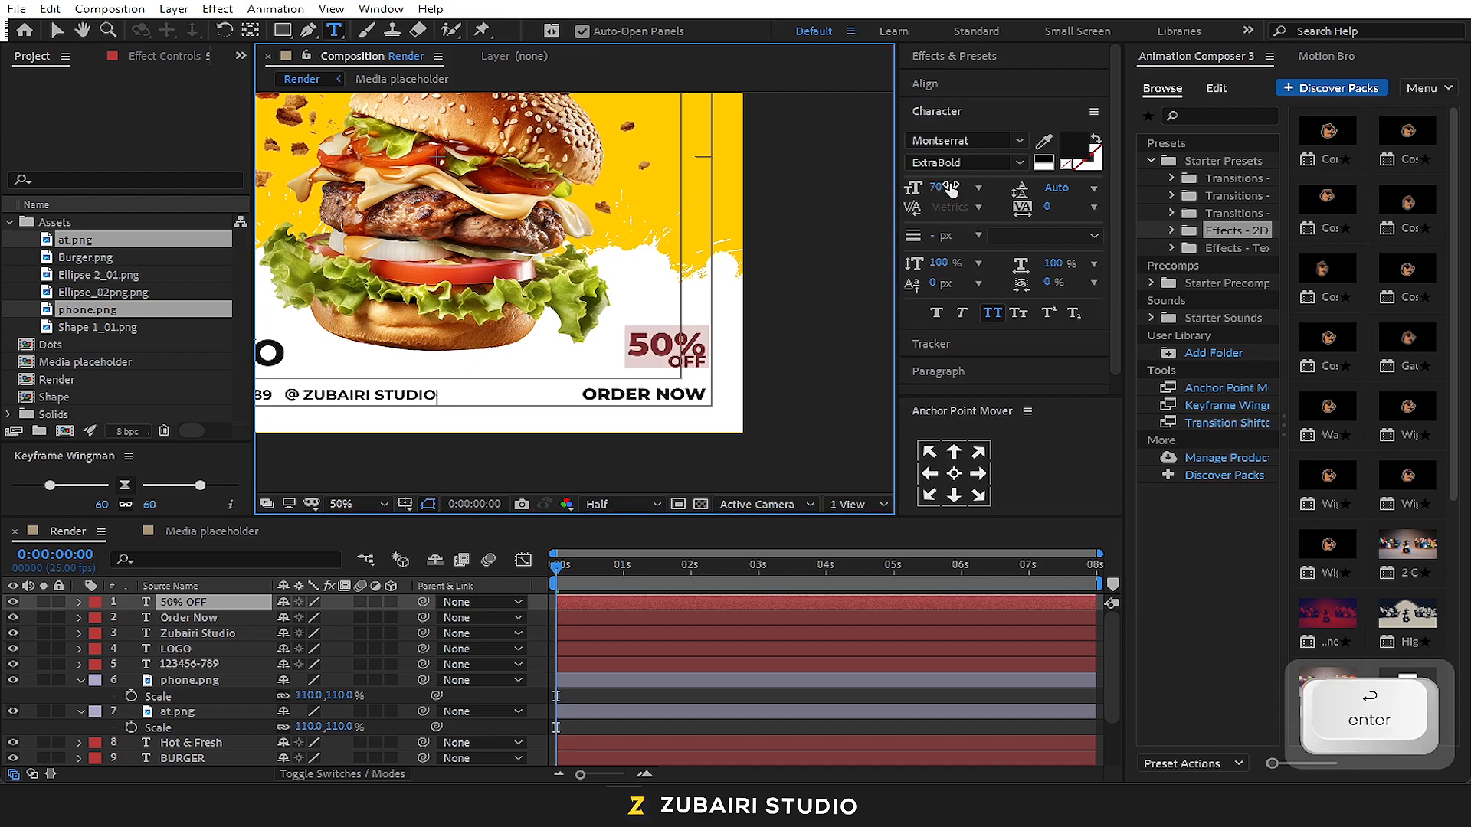
{"action": "left_click", "coordinate": [57, 30]}
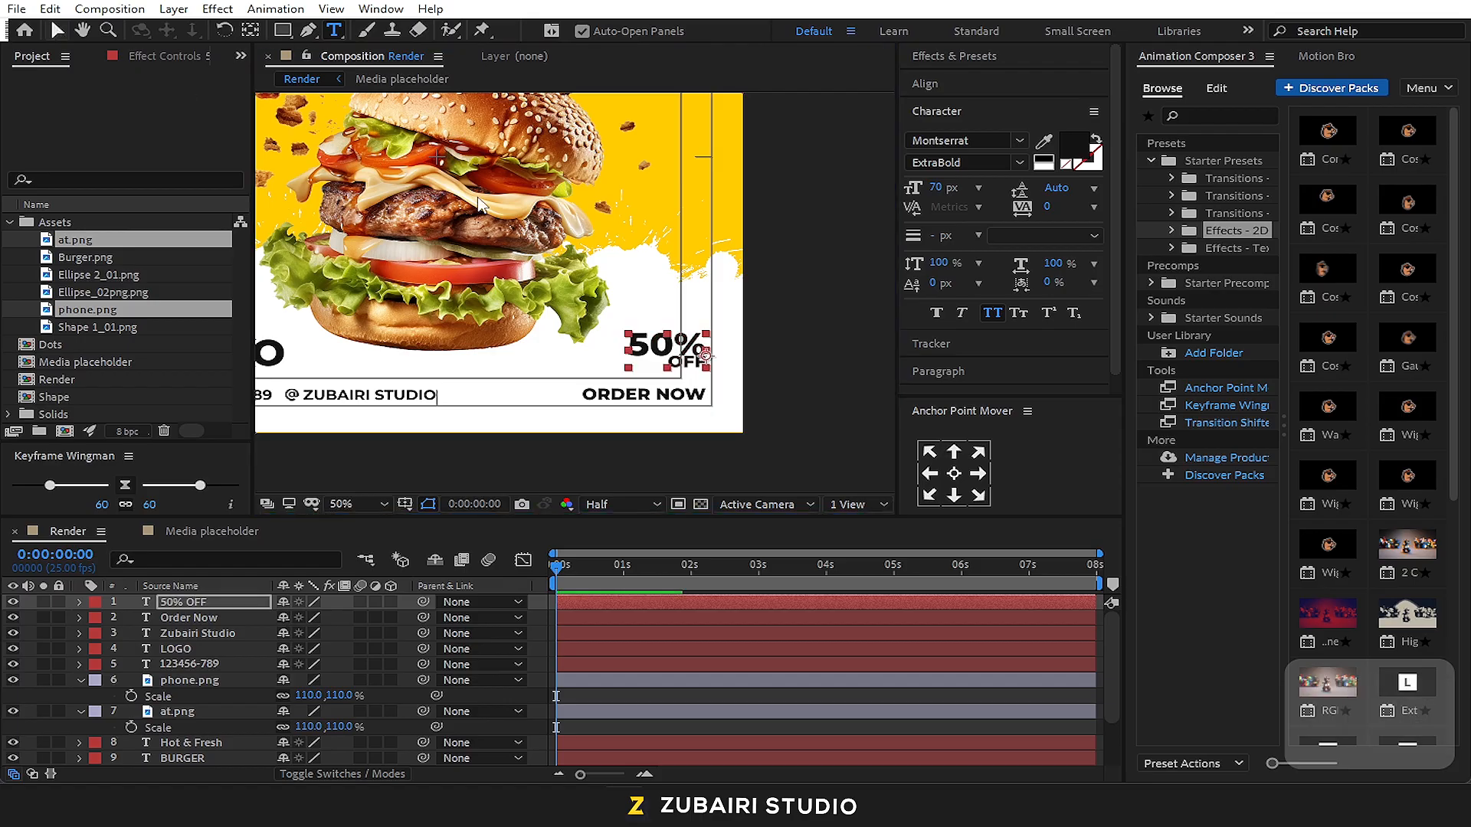
{"action": "left_click", "coordinate": [770, 339]}
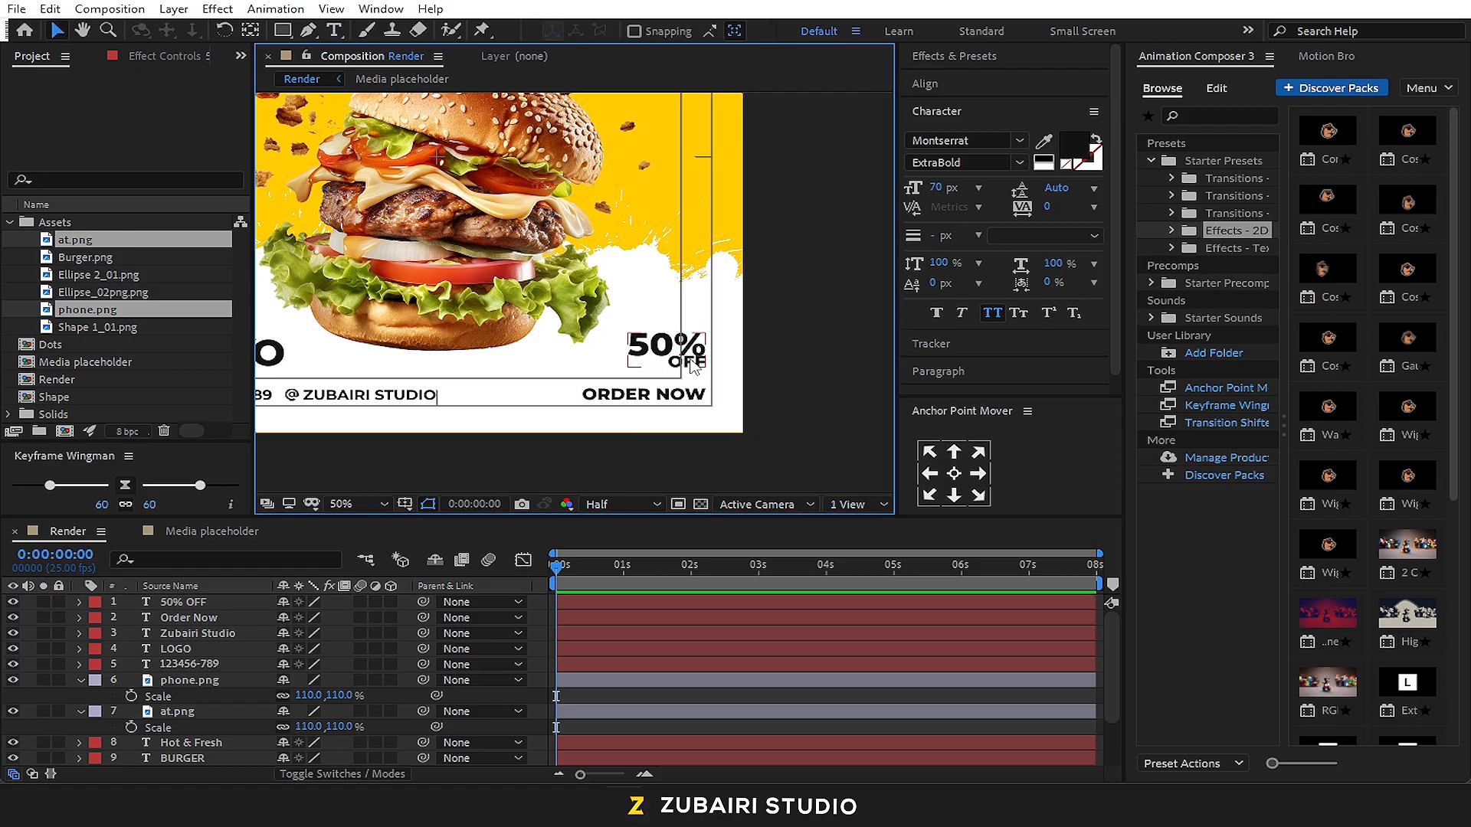
Shift the 50% OFF text slightly right so its right edge meets the outer safe-frame line
{"action": "left_click", "coordinate": [693, 366]}
{"action": "key", "text": "slash"}
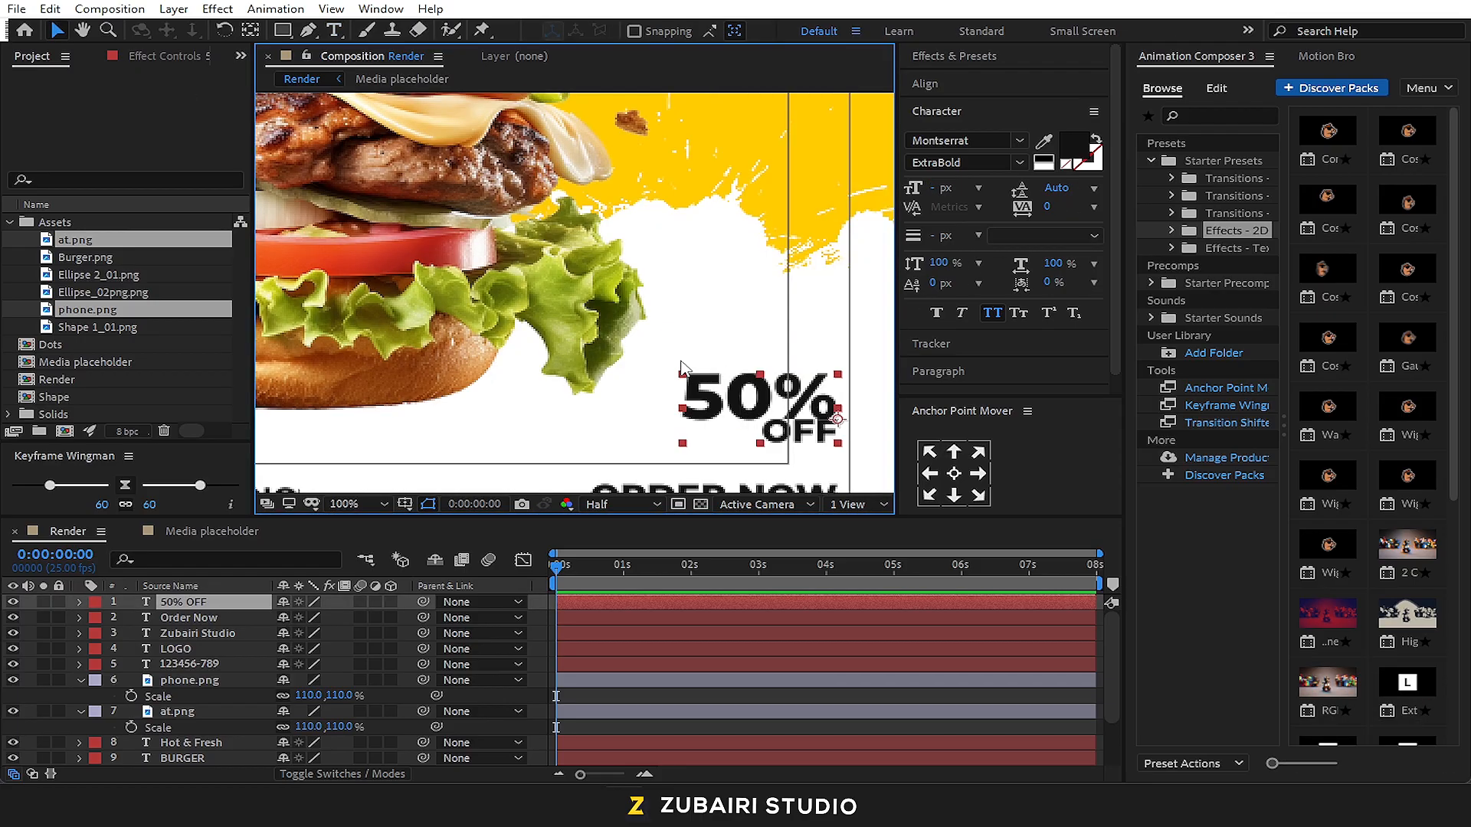
{"action": "key", "text": "space"}
{"action": "left_click_drag", "start_coordinate": [760, 391], "coordinate": [698, 279]}
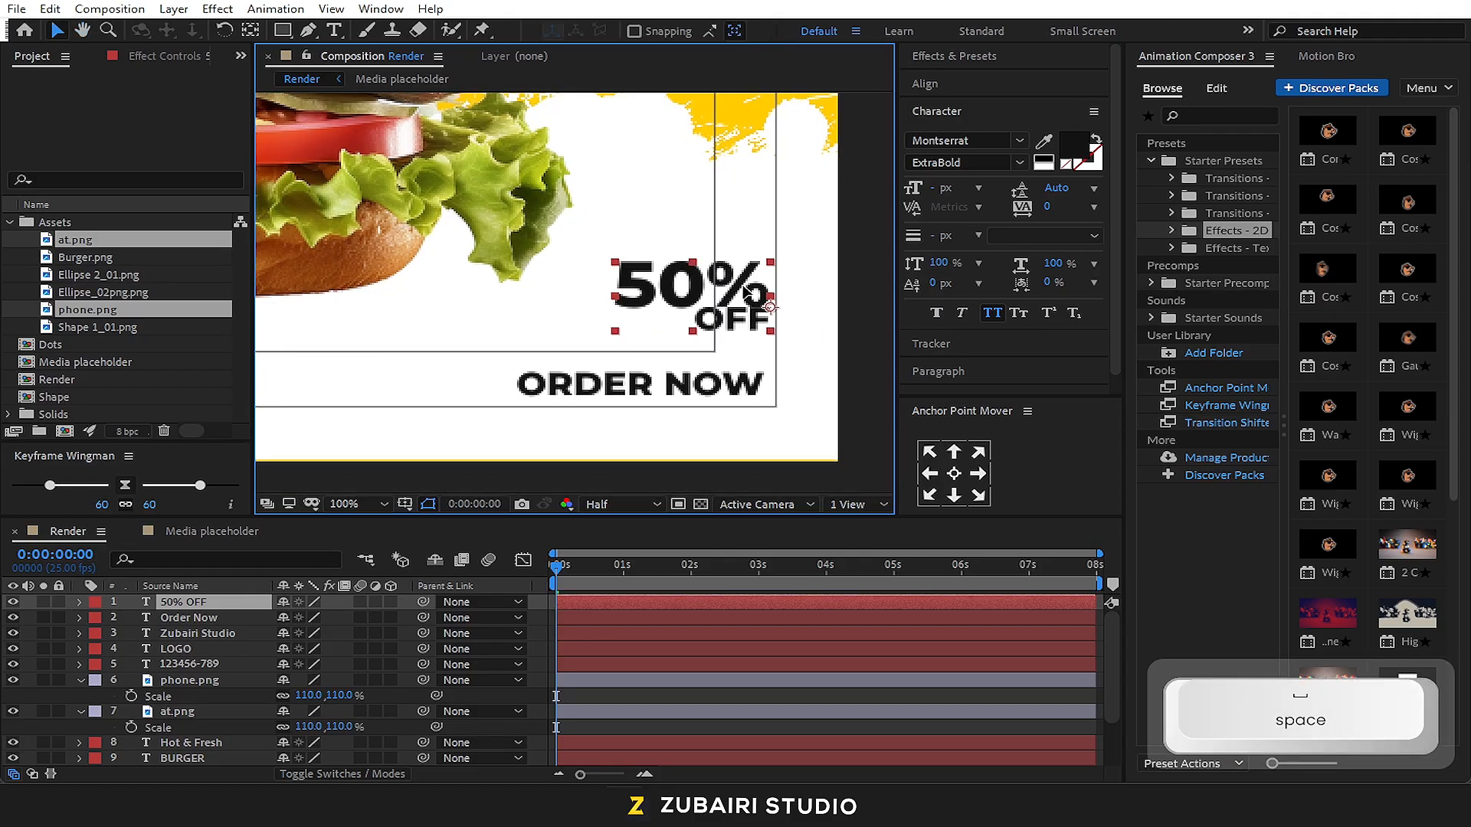
{"action": "left_click", "coordinate": [864, 337]}
Move the ORDER NOW text slightly up and left, inside the safe frame below 50% OFF
{"action": "double_click", "coordinate": [725, 383]}
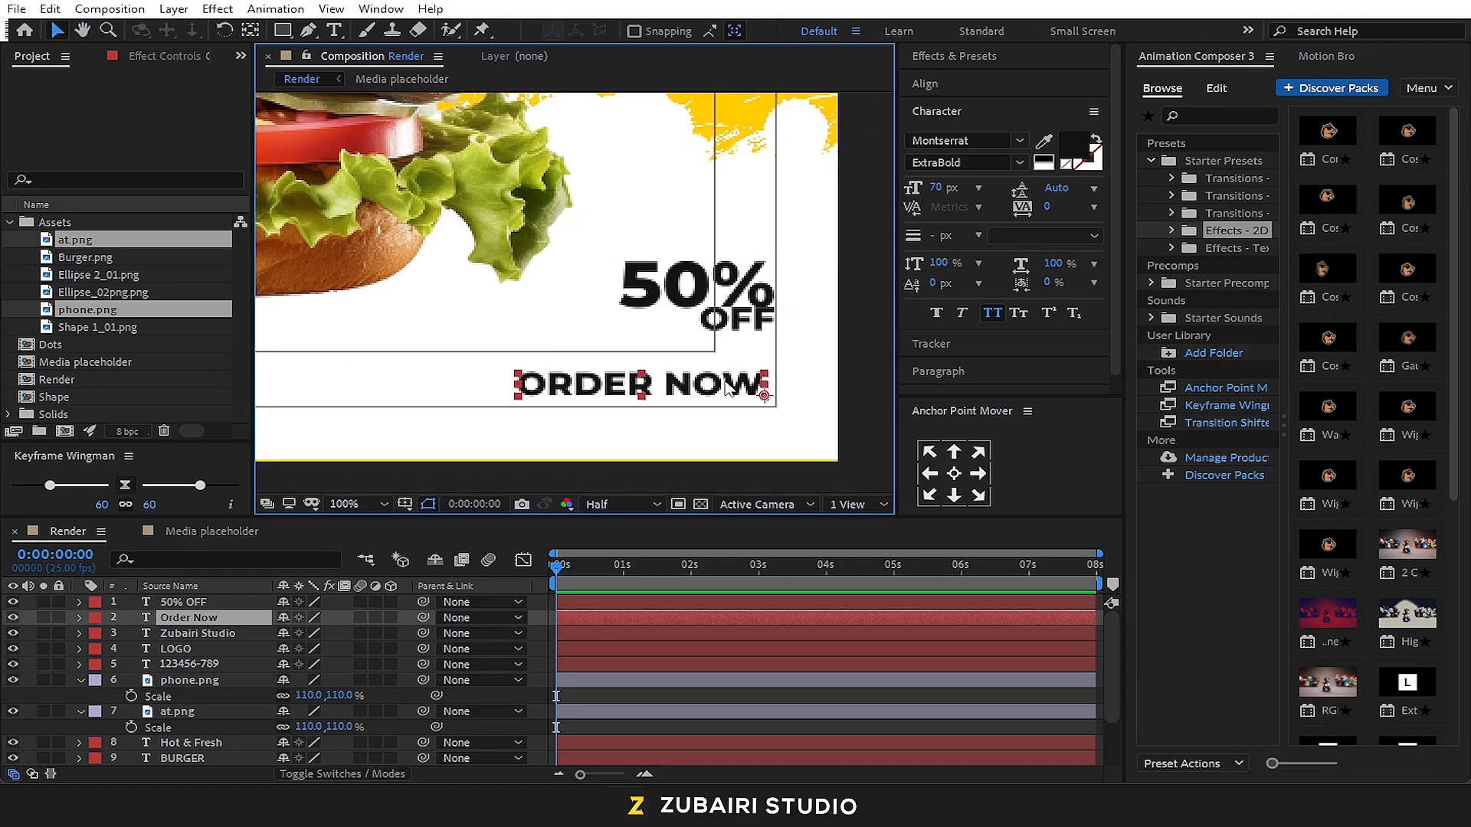
{"action": "left_click", "coordinate": [58, 31]}
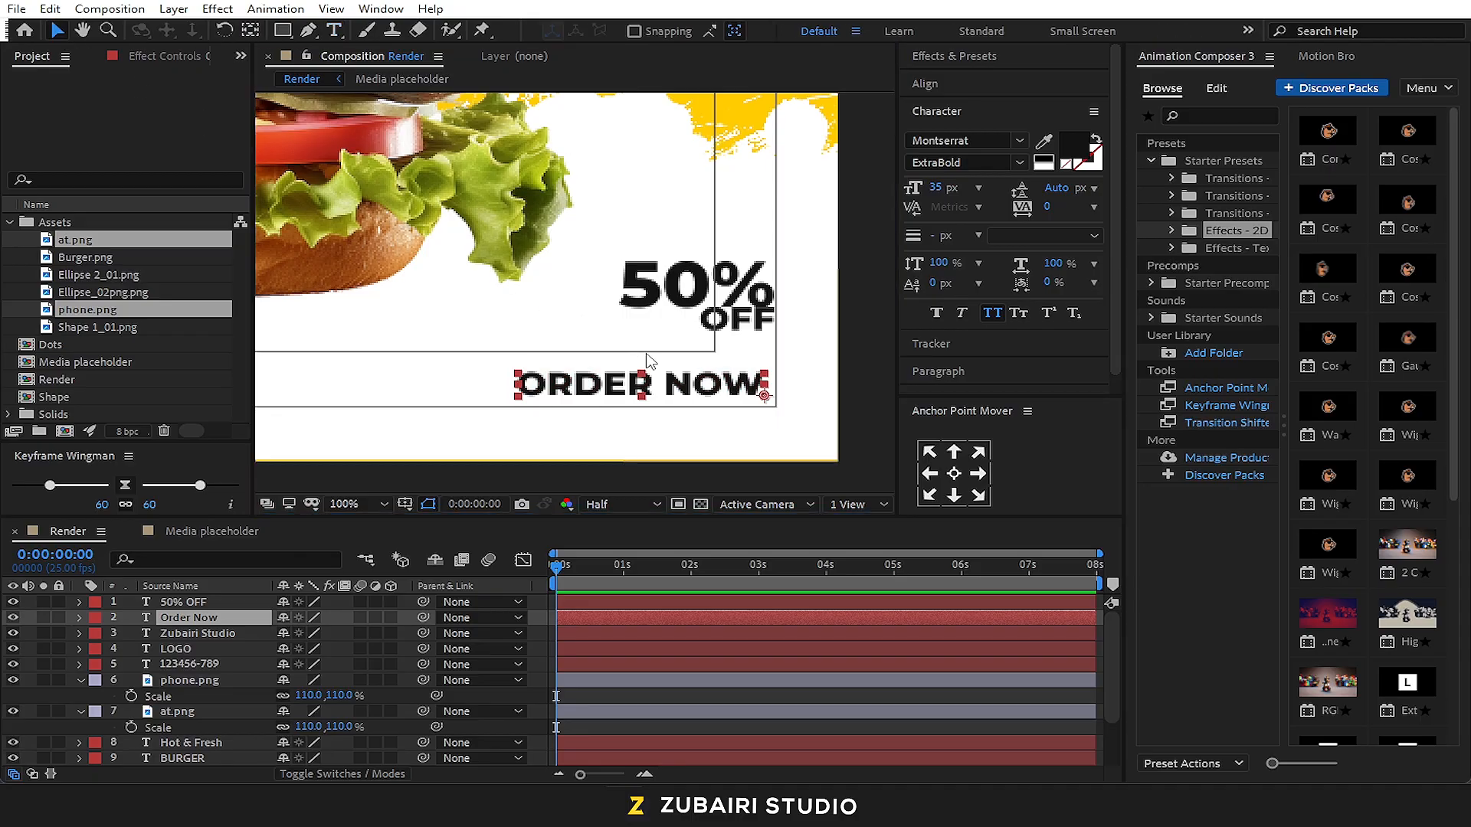
{"action": "left_click_drag", "start_coordinate": [690, 380], "coordinate": [677, 370]}
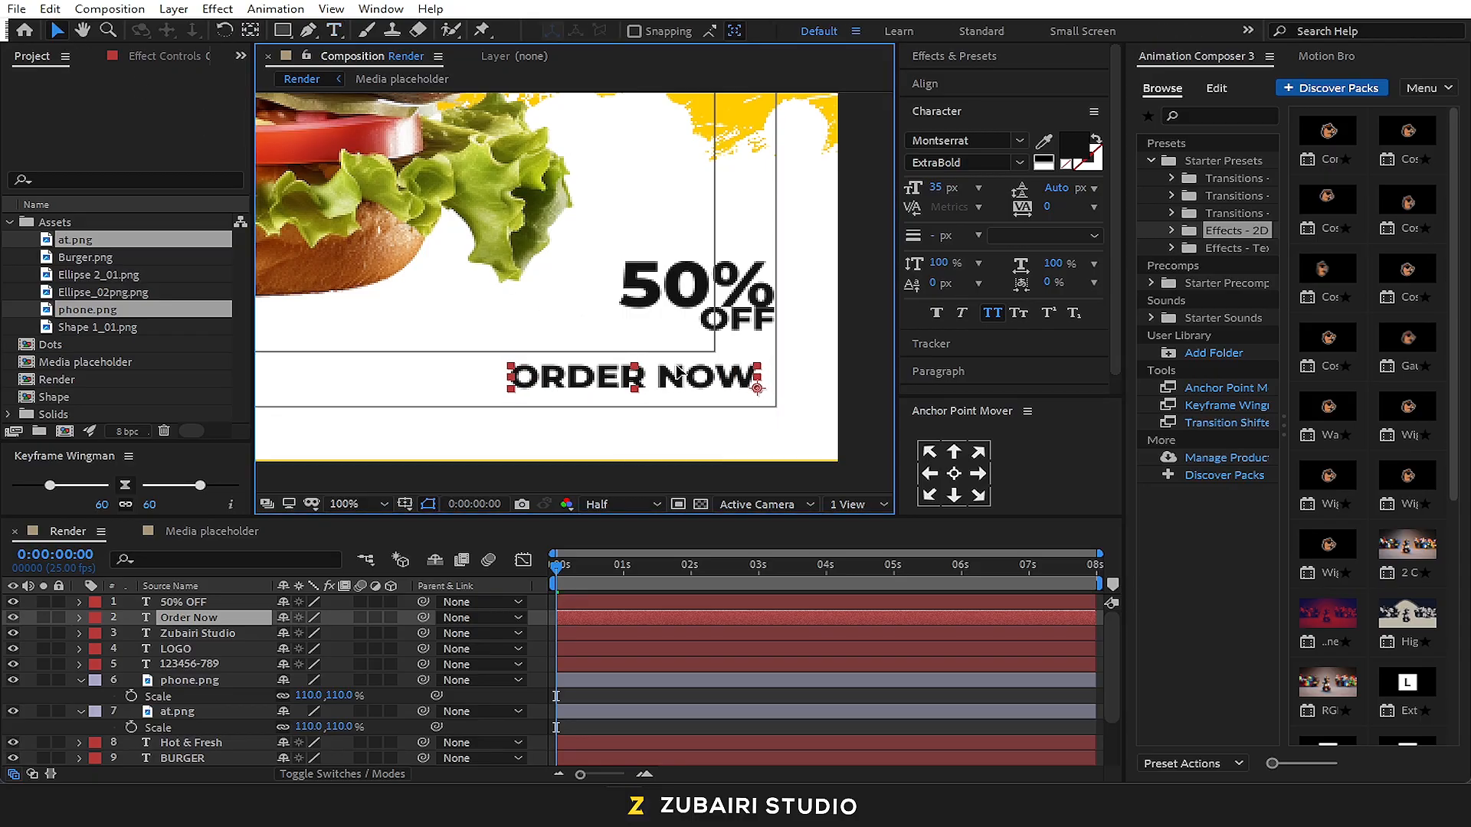
{"action": "left_click", "coordinate": [781, 362]}
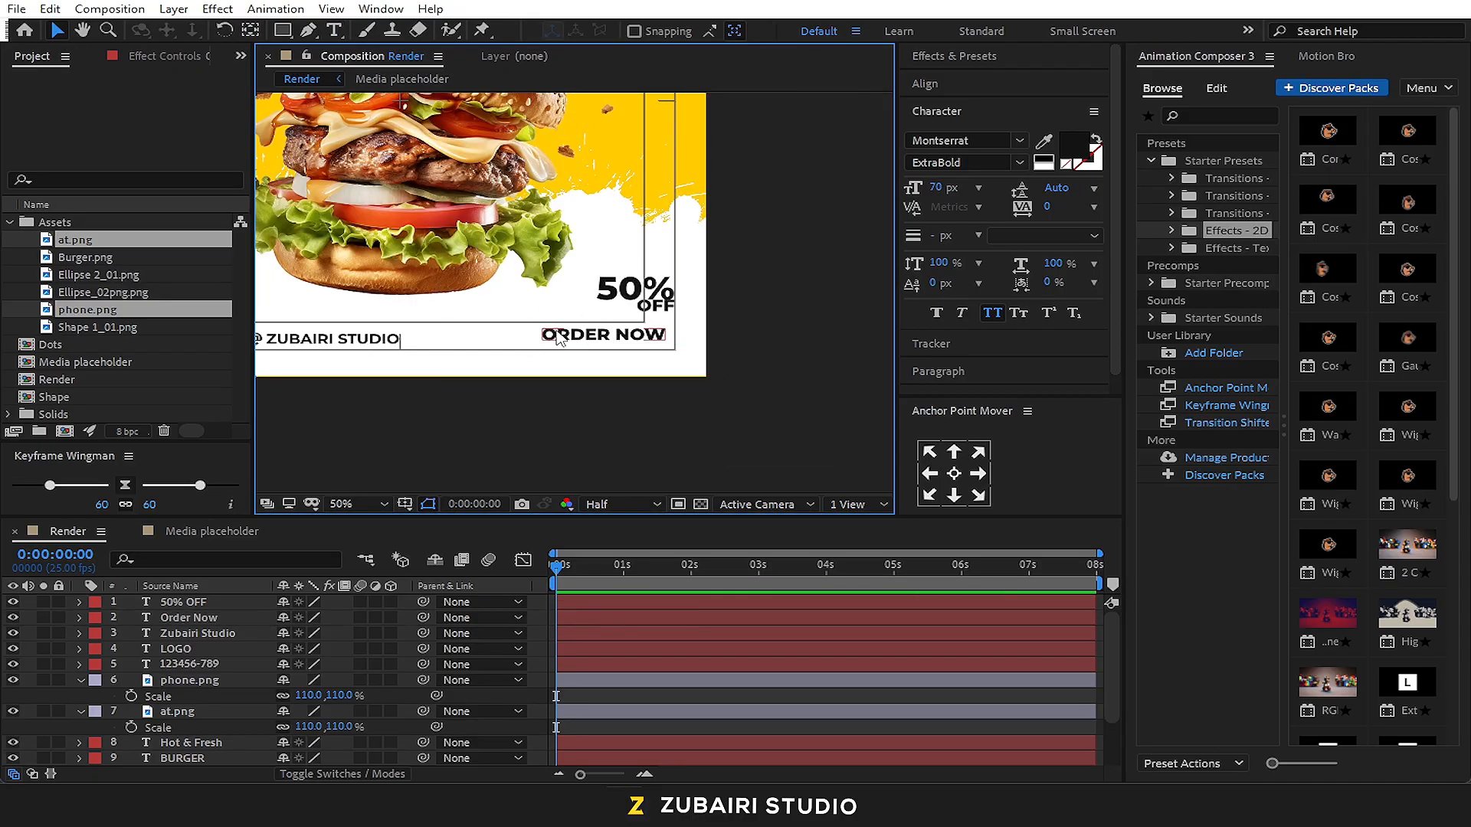
{"action": "left_click", "coordinate": [683, 384]}
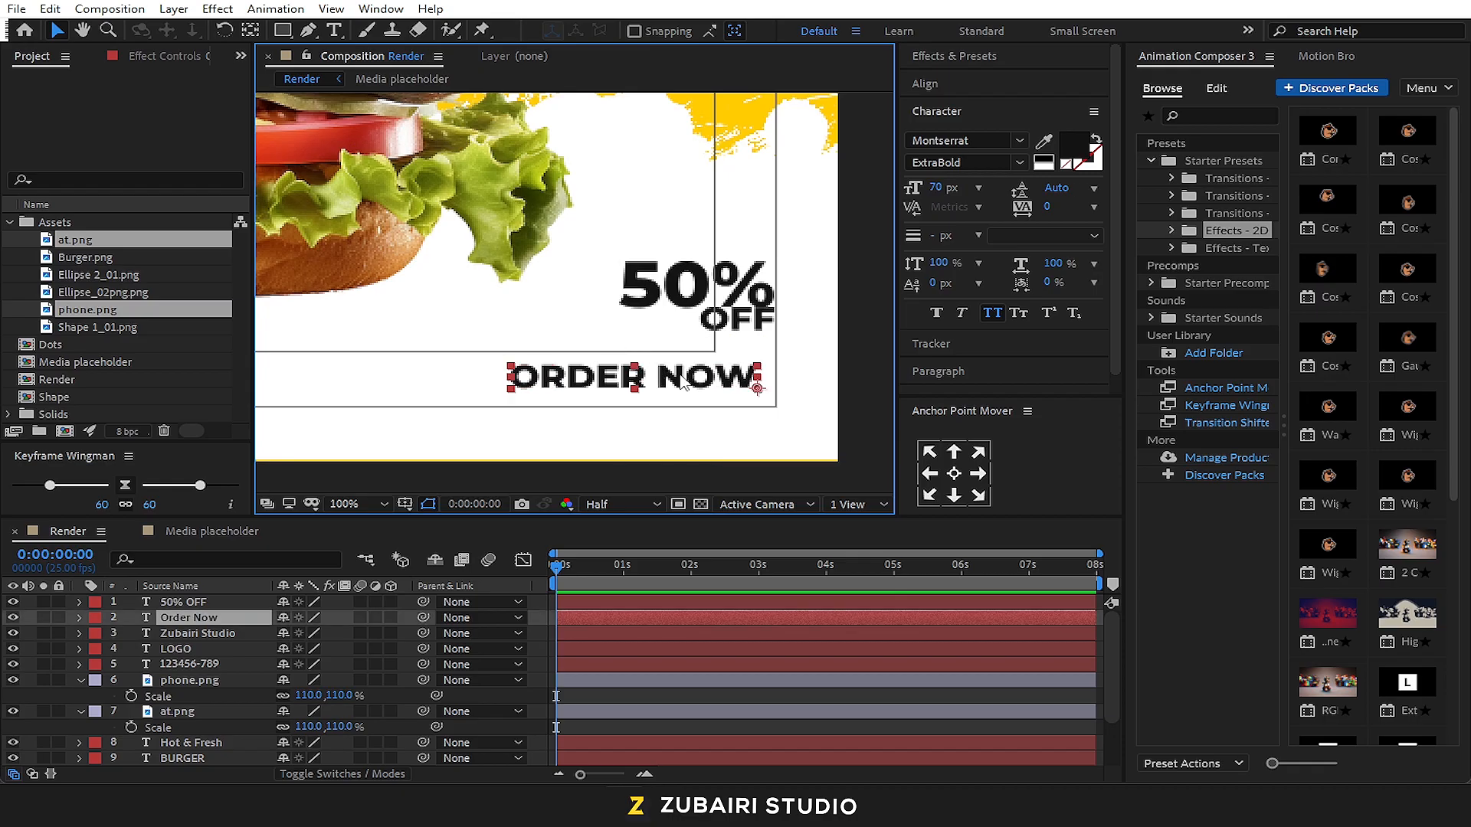
Draw a yellow rounded rectangle around the ORDER NOW text and move the Order Now layer above the new shape layer
{"action": "left_click", "coordinate": [855, 346]}
{"action": "left_click_drag", "start_coordinate": [282, 30], "coordinate": [311, 49]}
{"action": "left_click_drag", "start_coordinate": [484, 351], "coordinate": [767, 400]}
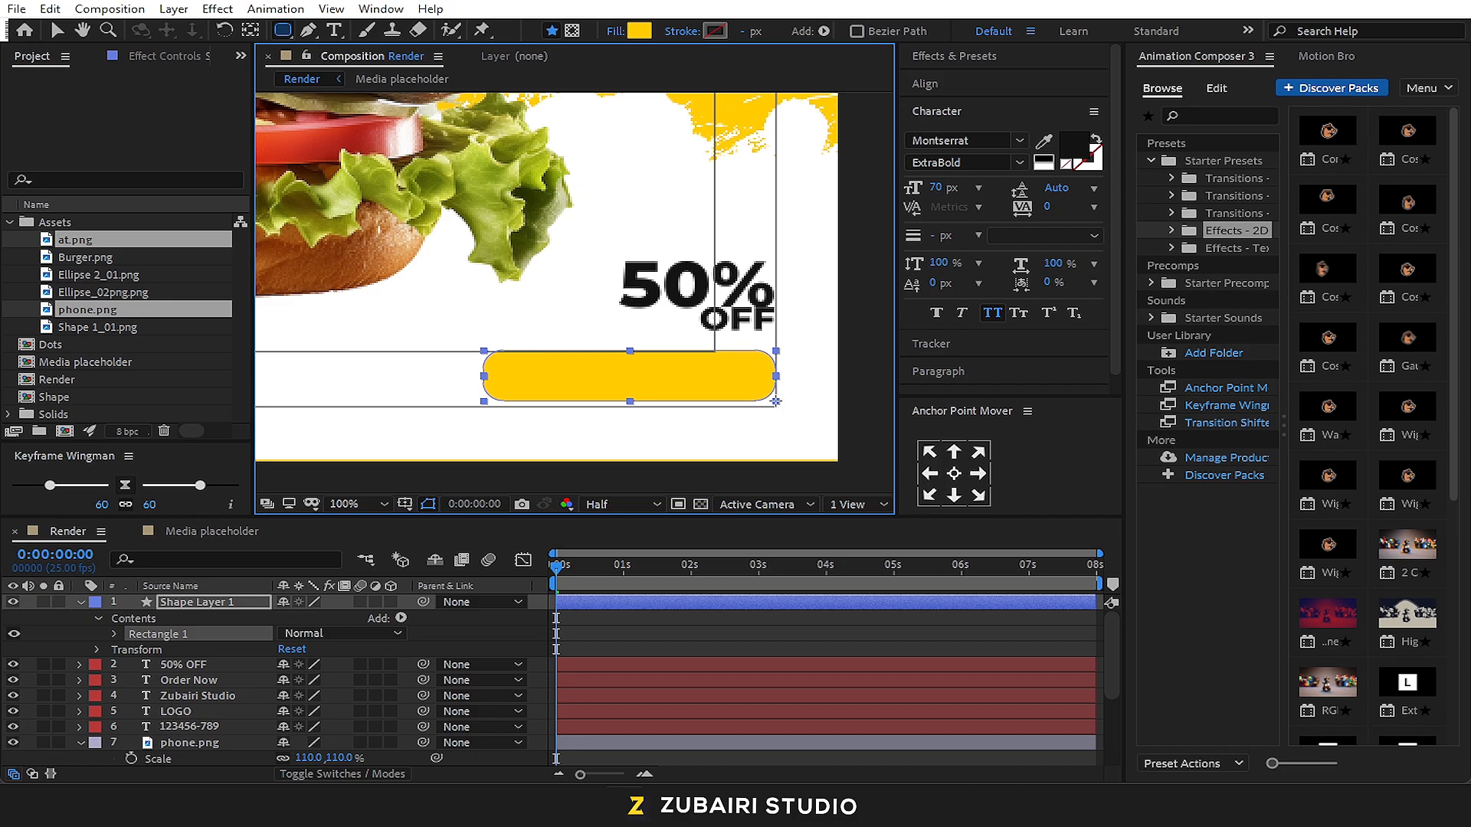
{"action": "left_click", "coordinate": [58, 31]}
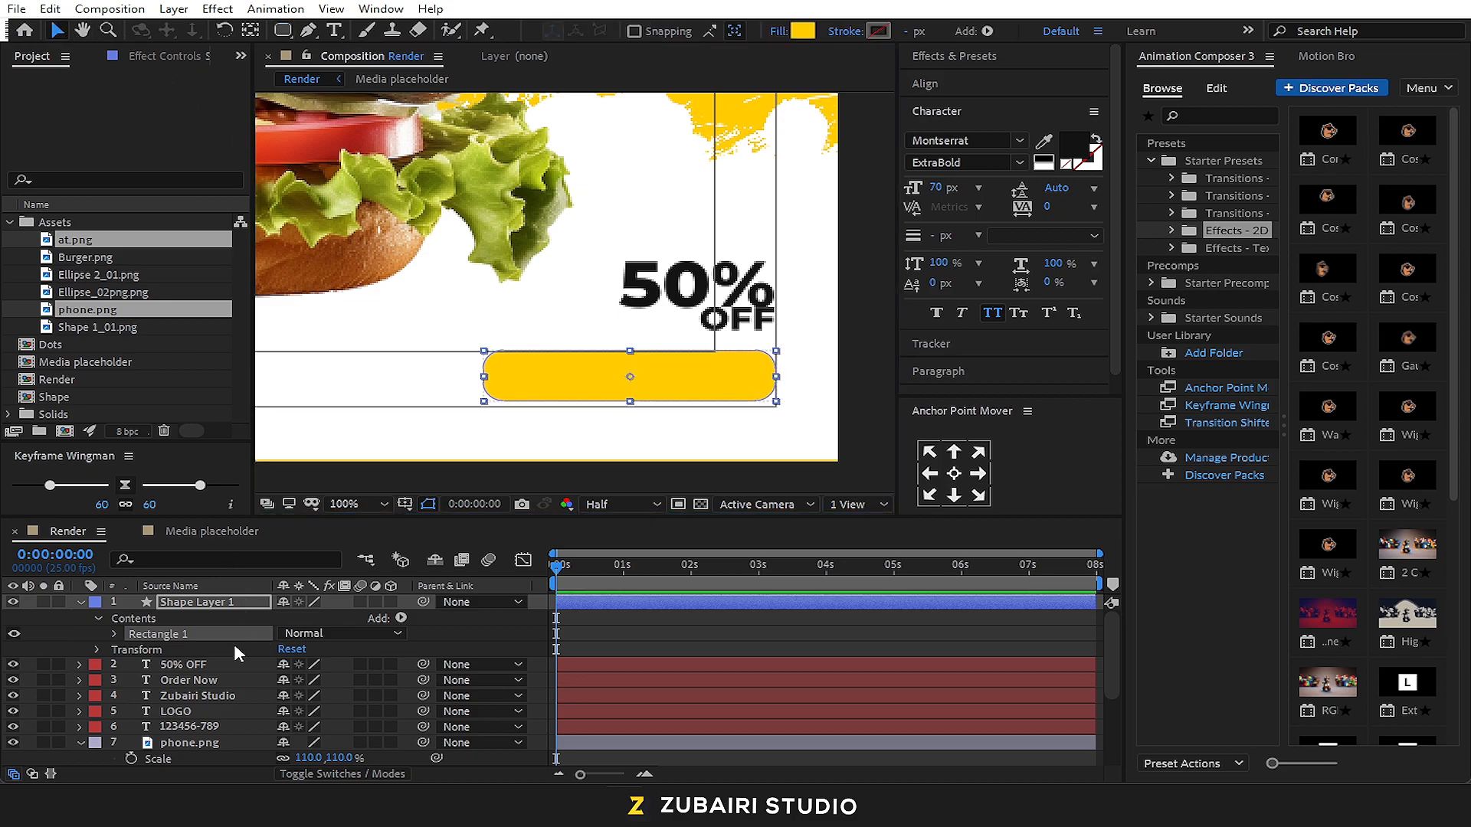
{"action": "left_click_drag", "start_coordinate": [200, 680], "coordinate": [207, 595]}
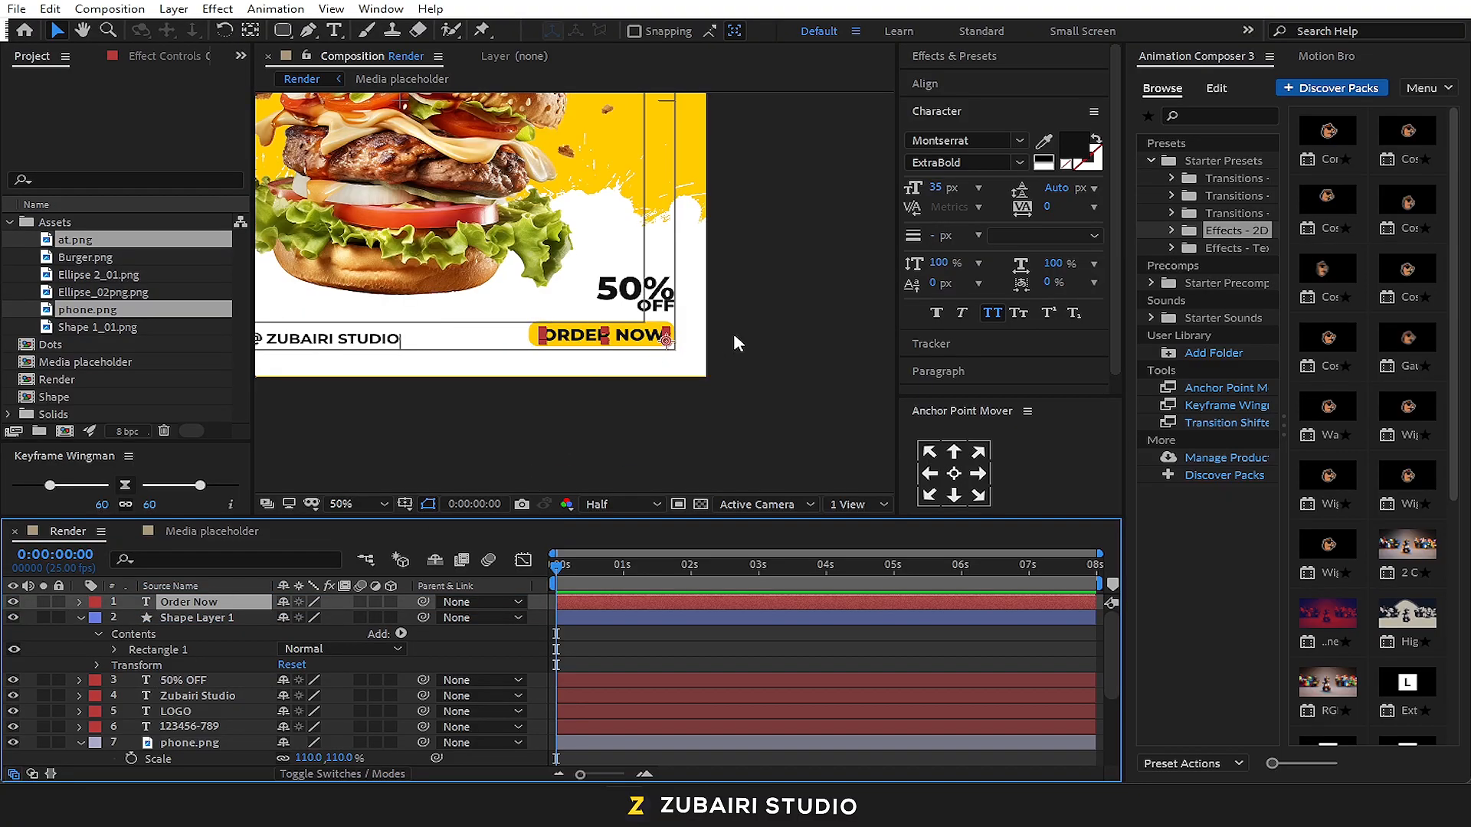
Nudge the yellow rounded rectangle two steps down to centre it behind the ORDER NOW text
{"action": "left_click", "coordinate": [623, 342]}
{"action": "left_click", "coordinate": [613, 367]}
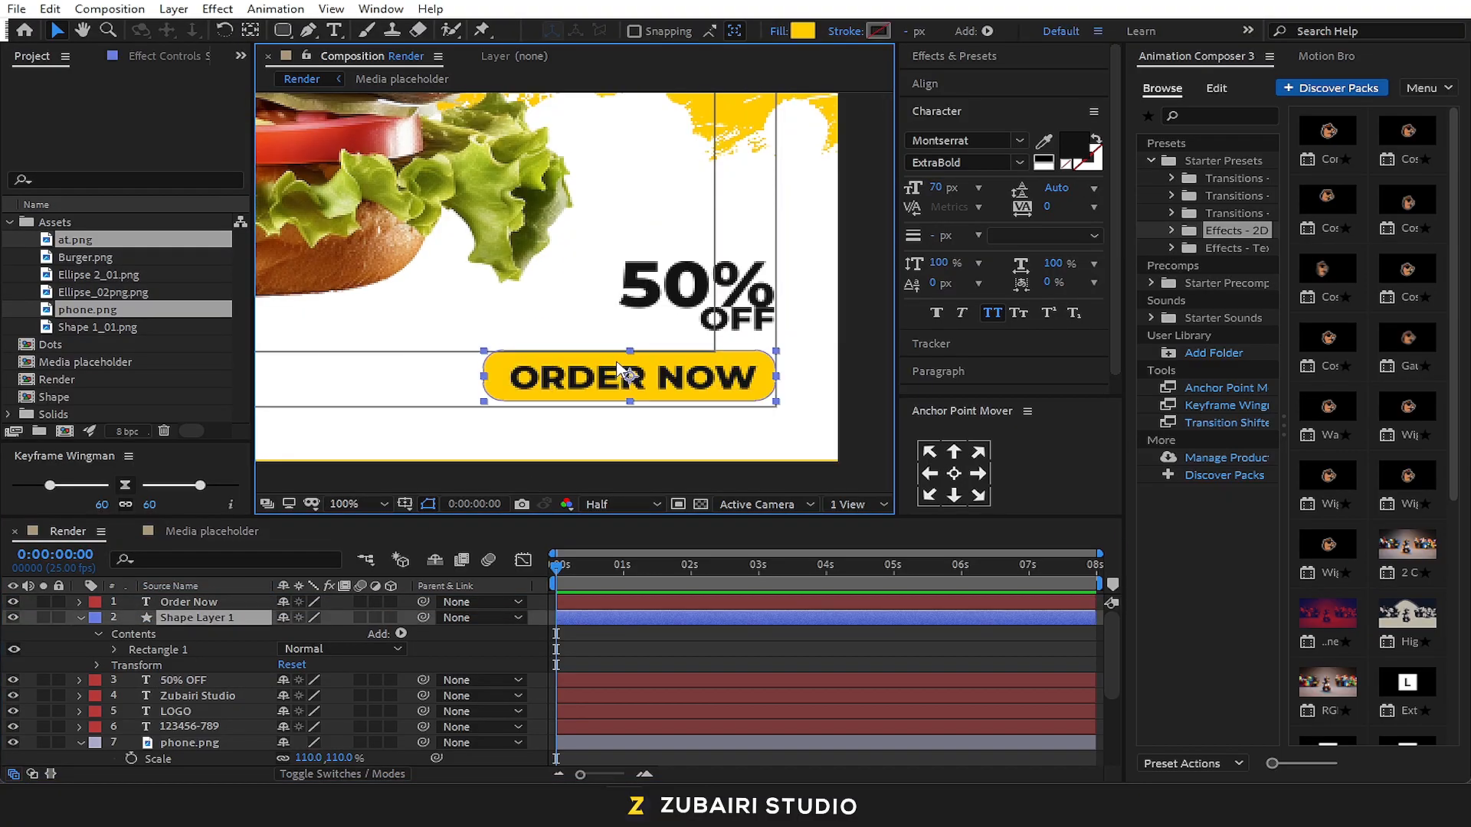
{"action": "key", "text": "Down"}
{"action": "key", "text": "Down"}
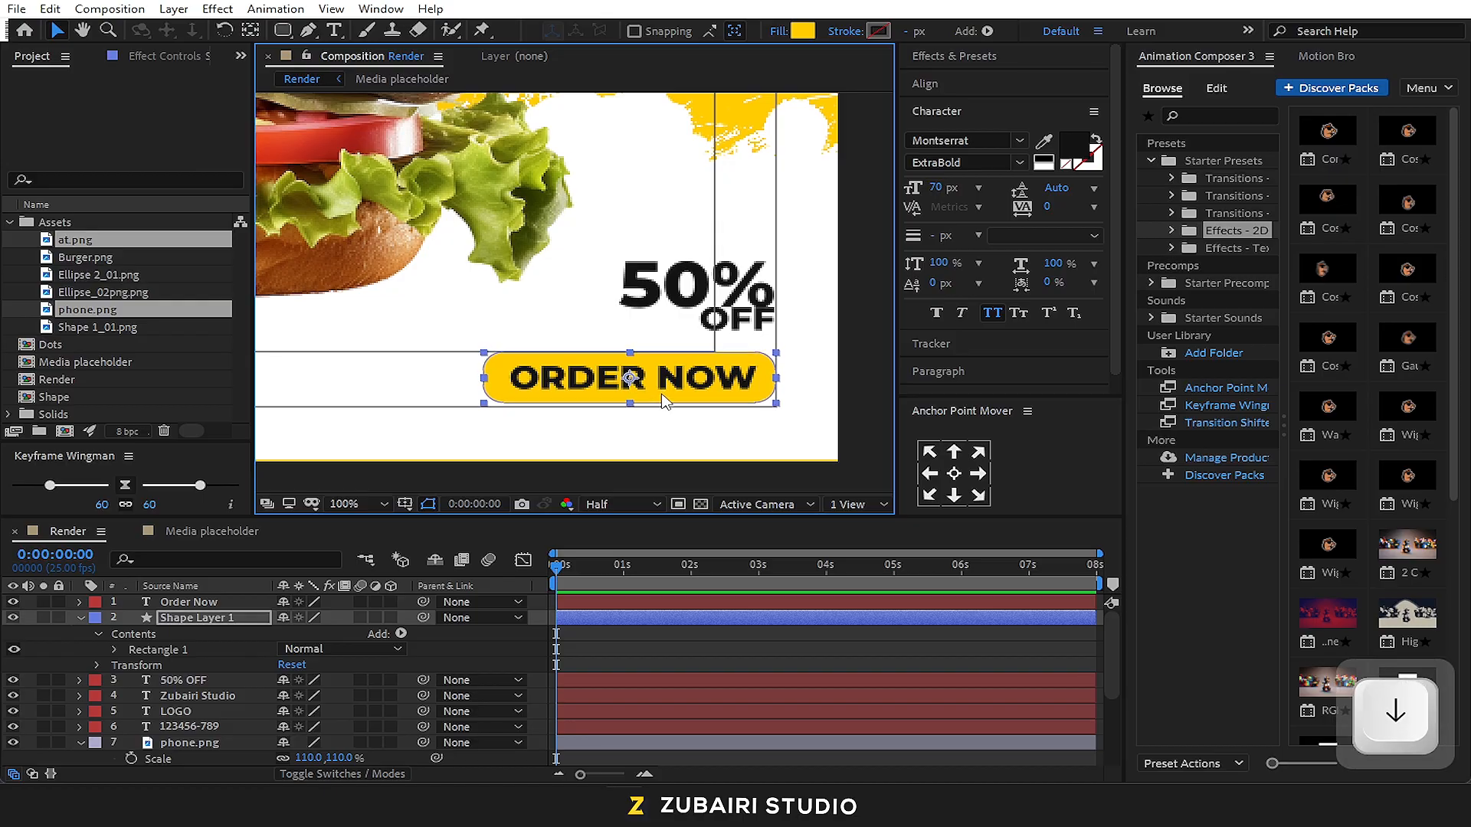
Change the fill of the rounded rectangle behind ORDER NOW to dark grey 141414, sampled from the lettering
{"action": "left_click", "coordinate": [802, 31]}
{"action": "left_click_drag", "start_coordinate": [890, 572], "coordinate": [874, 602]}
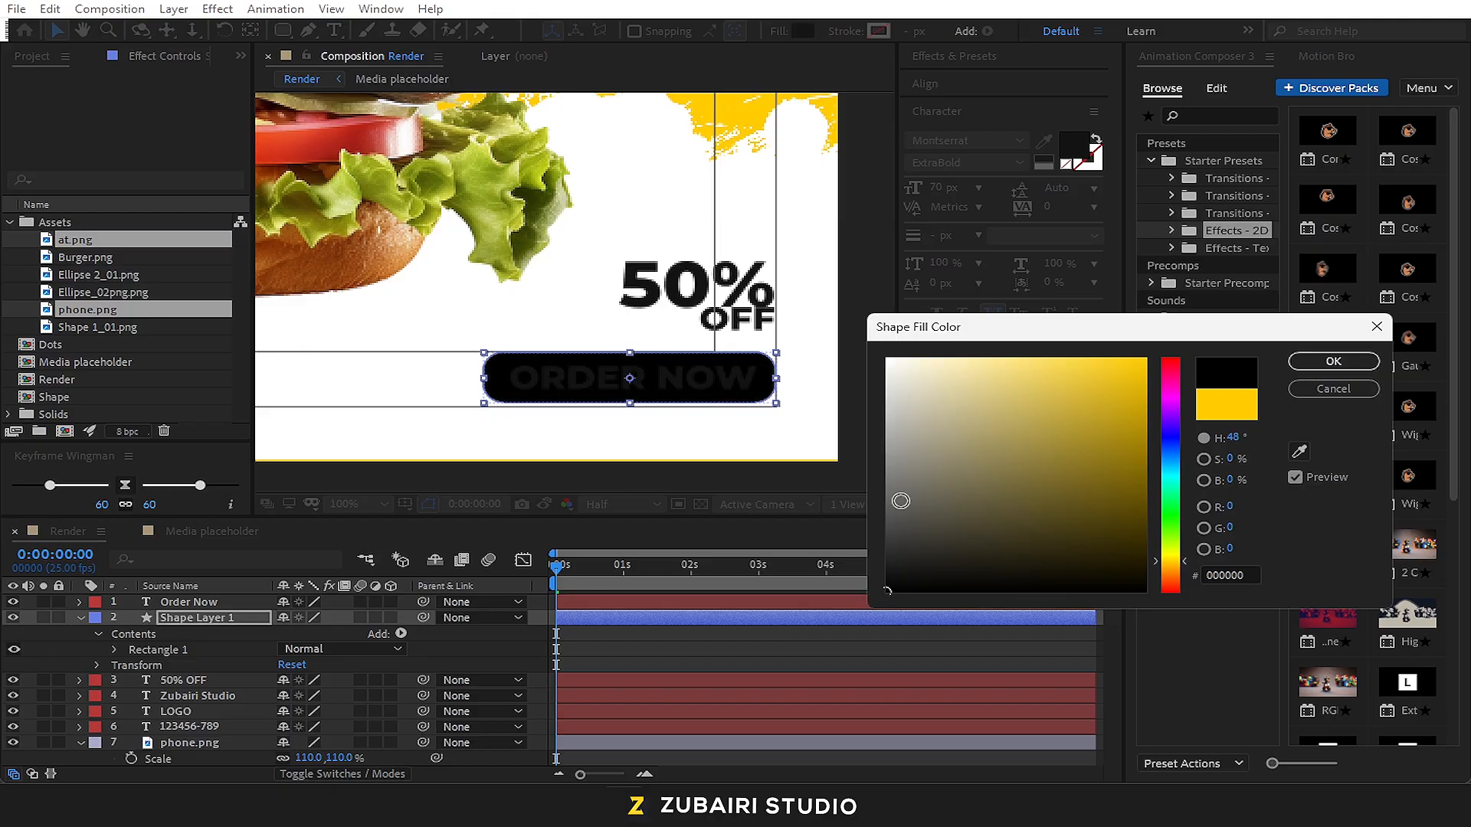
{"action": "left_click", "coordinate": [1300, 454]}
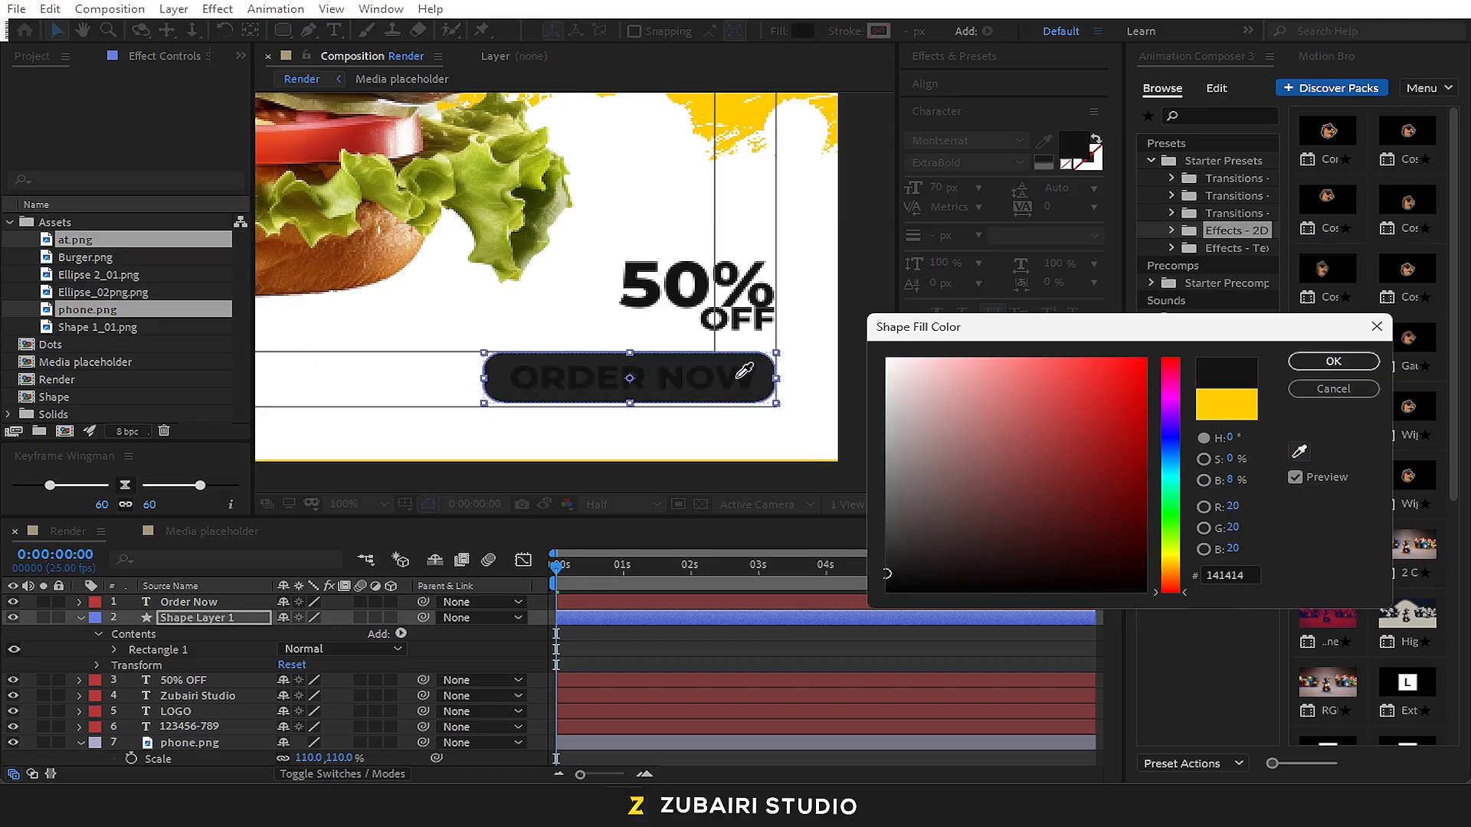
{"action": "left_click", "coordinate": [1318, 362]}
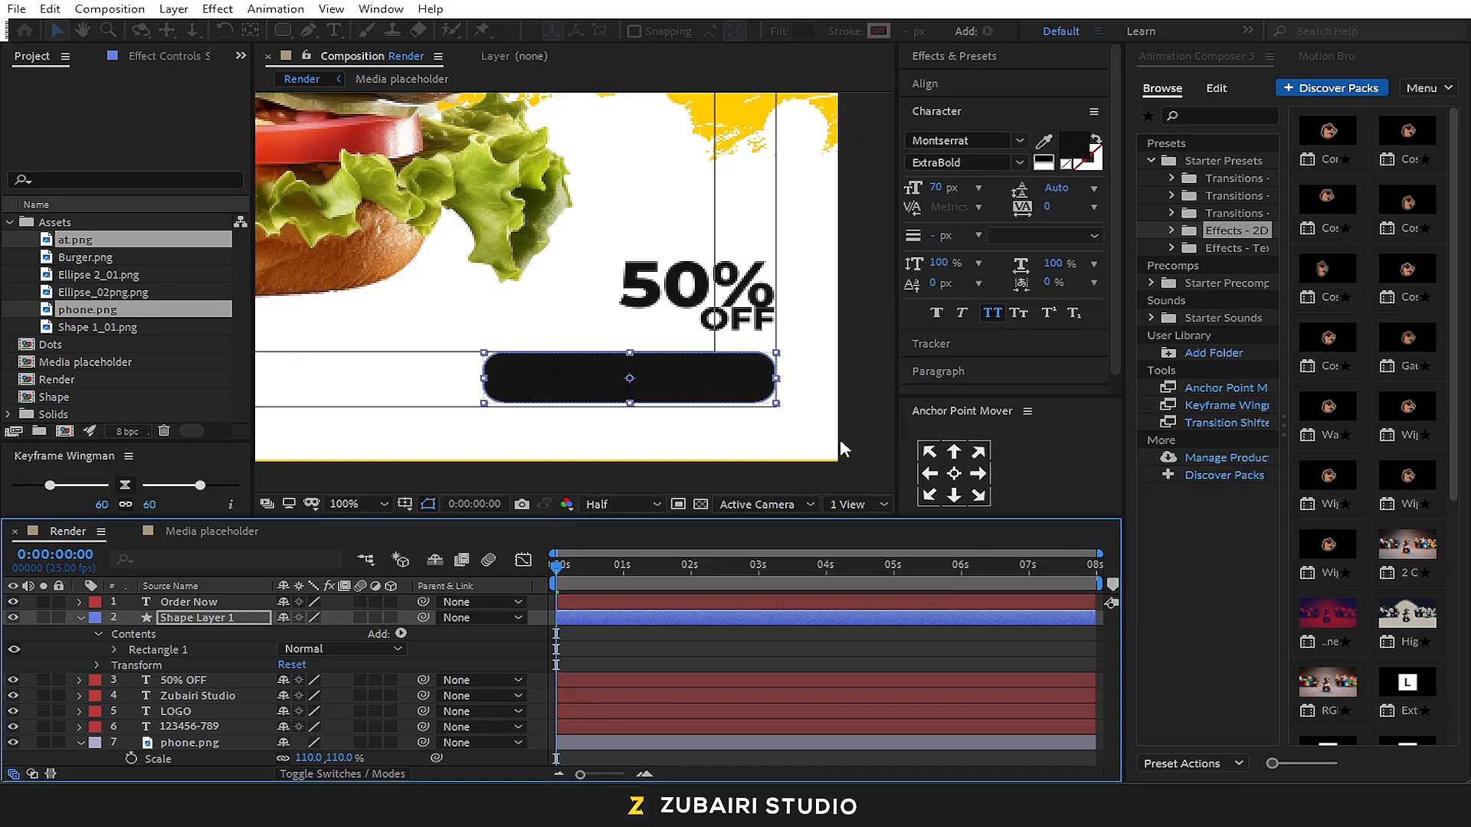
Recolour the ORDER NOW text yellow by sampling the yellow brush background in the composition
{"action": "left_click", "coordinate": [222, 603]}
{"action": "left_click", "coordinate": [1044, 143]}
{"action": "left_click", "coordinate": [768, 110]}
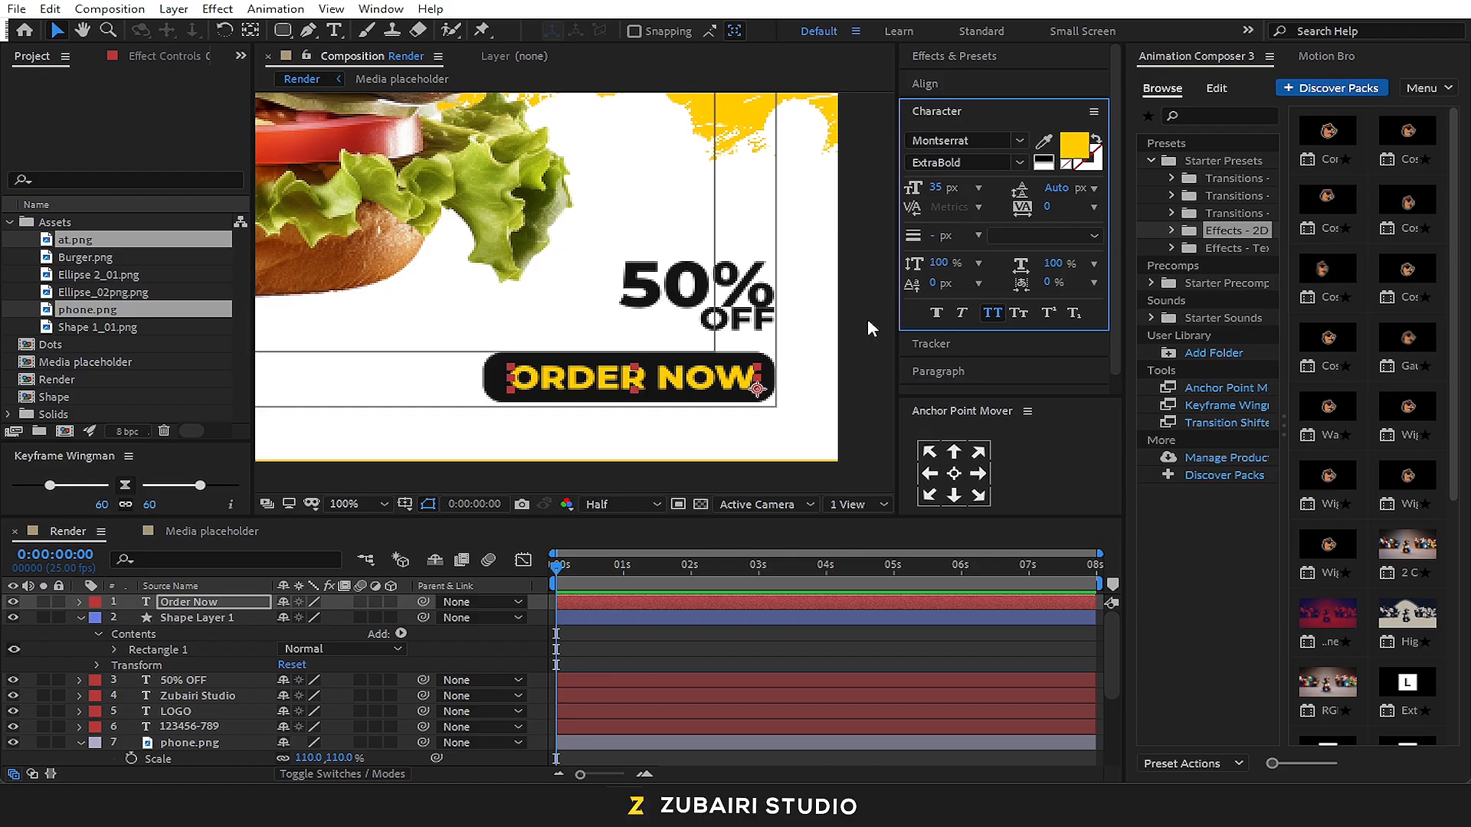
Pre-compose the Order Now text and Shape Layer 1 together as "Order Button", moving all attributes into the new composition
{"action": "scroll", "coordinate": [867, 319], "scroll_direction": "down", "scroll_amount": 4}
{"action": "left_click_drag", "start_coordinate": [596, 308], "coordinate": [730, 352]}
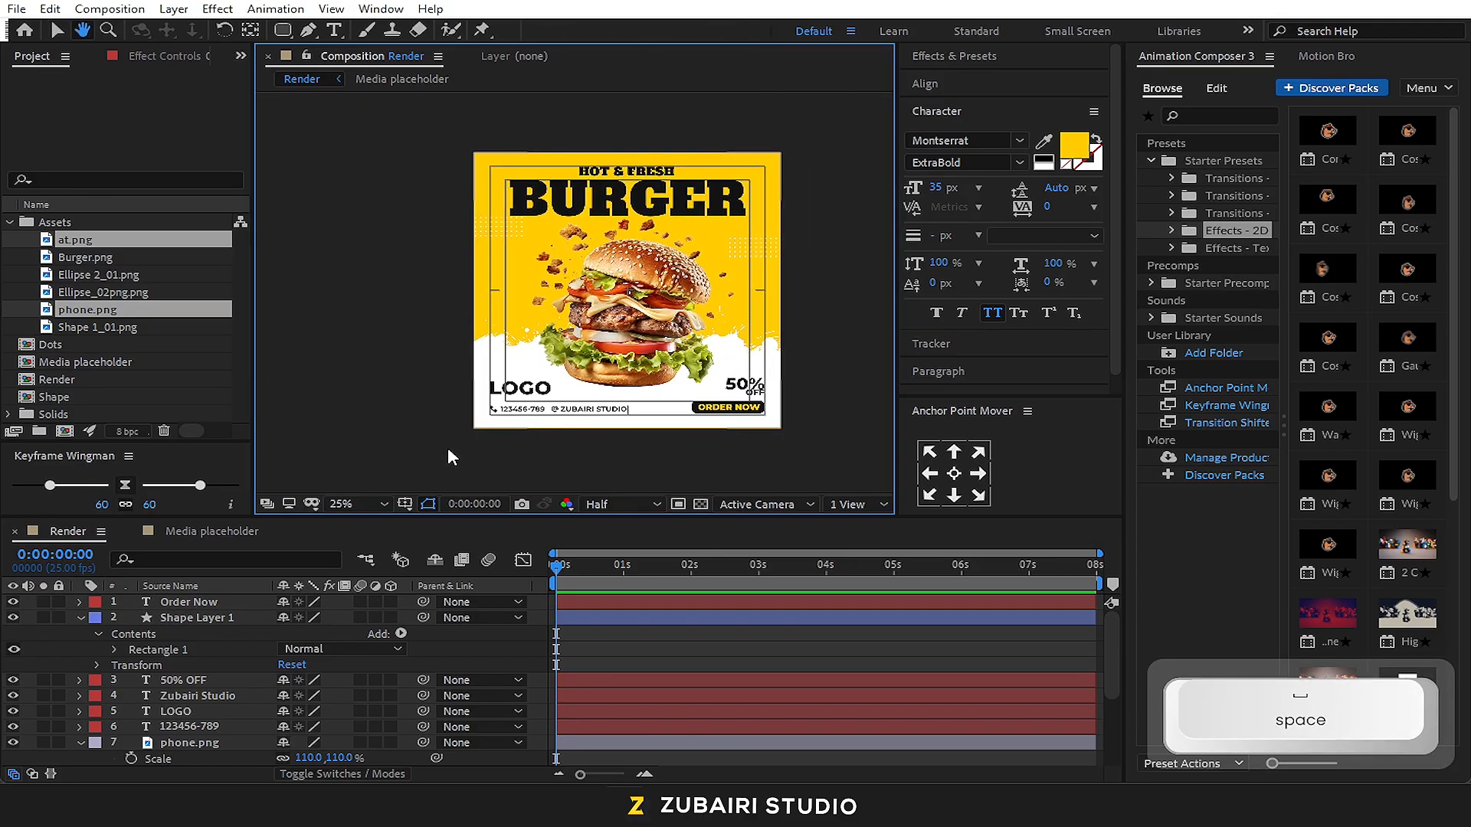
{"action": "left_click", "coordinate": [356, 504]}
{"action": "left_click", "coordinate": [352, 198]}
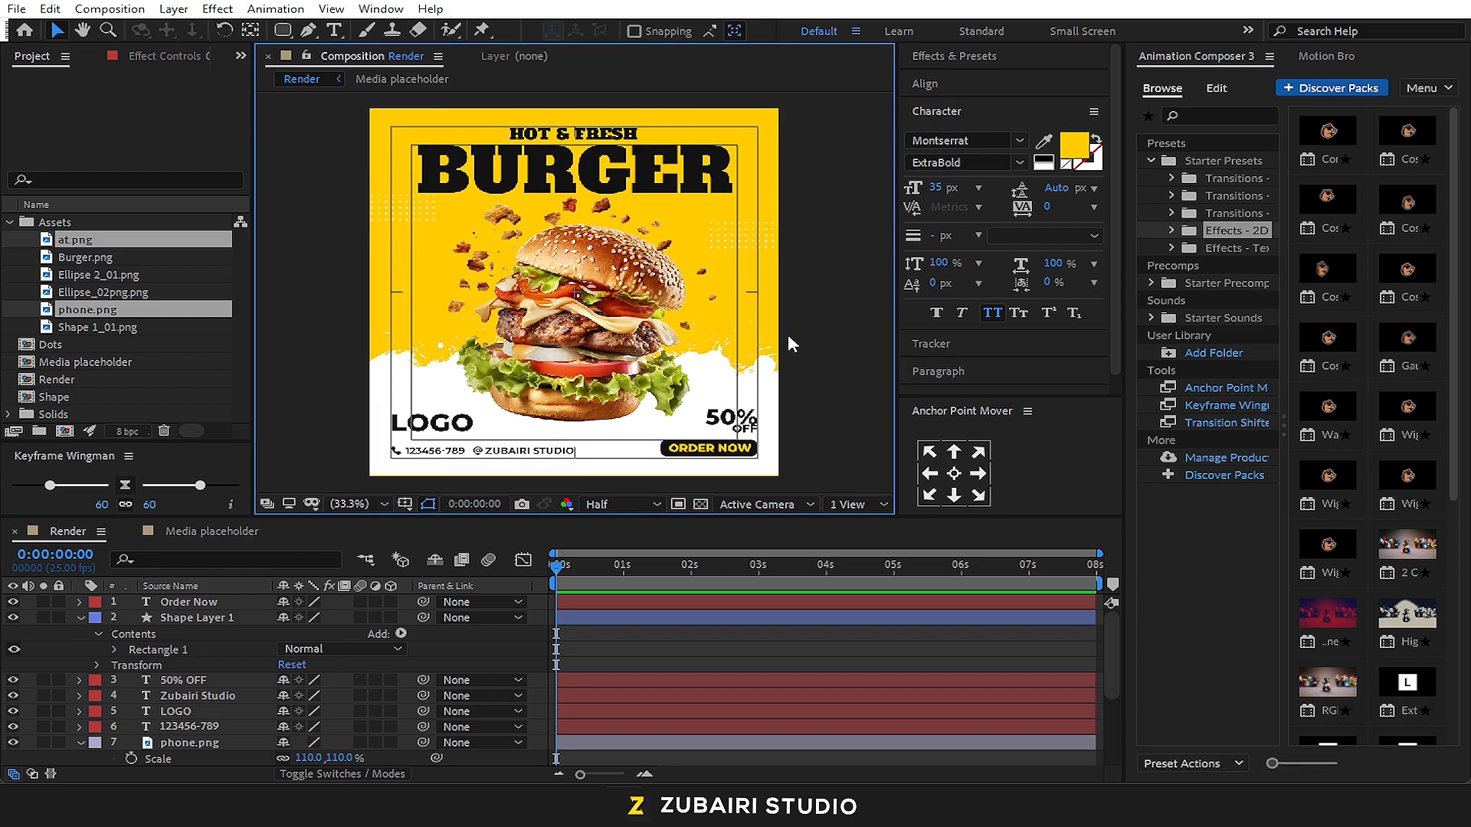
{"action": "left_click", "coordinate": [184, 617]}
{"action": "left_click", "coordinate": [184, 602], "text": "shift"}
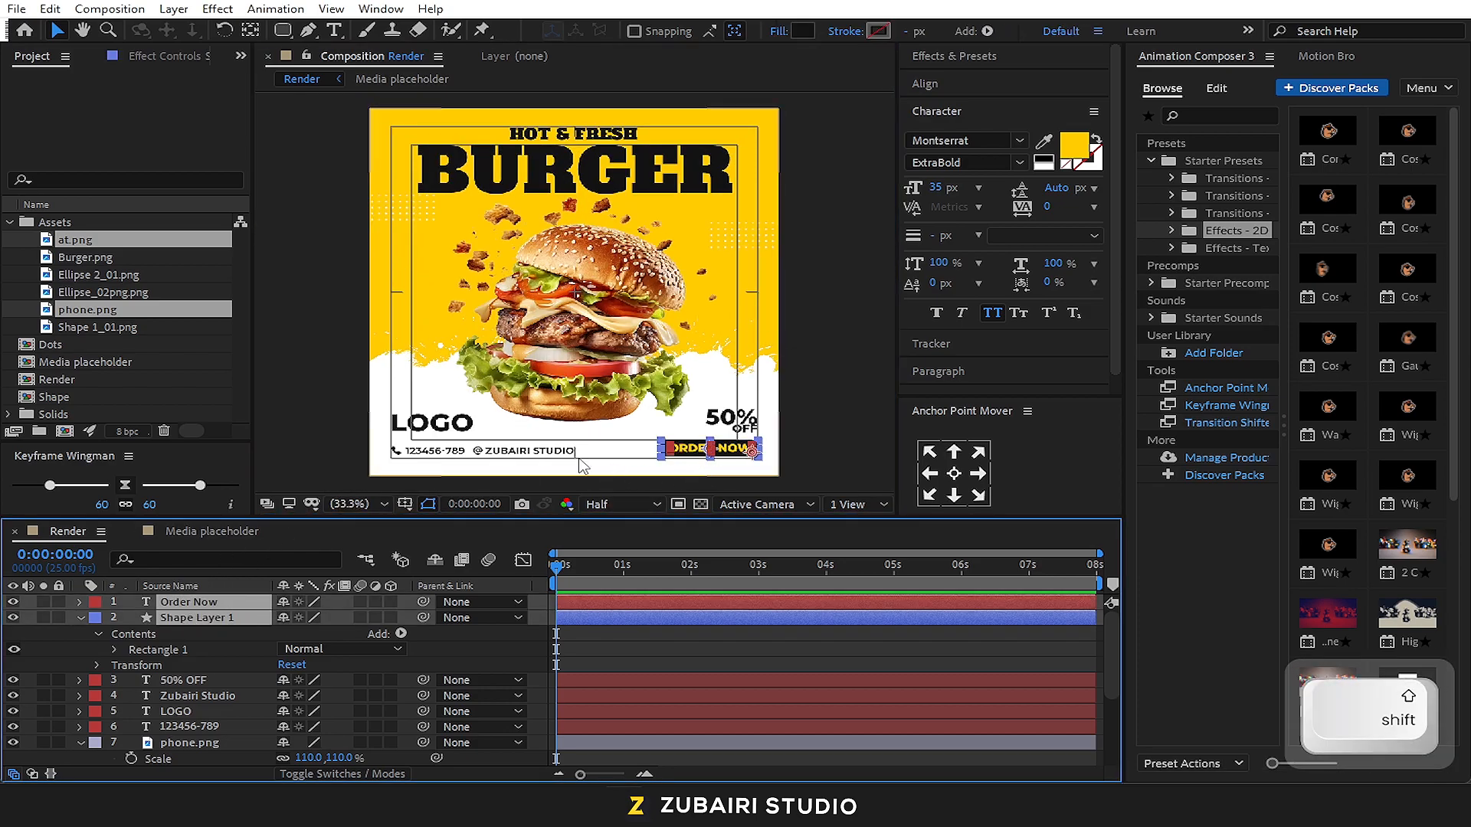
{"action": "right_click", "coordinate": [229, 607]}
{"action": "left_click", "coordinate": [275, 499]}
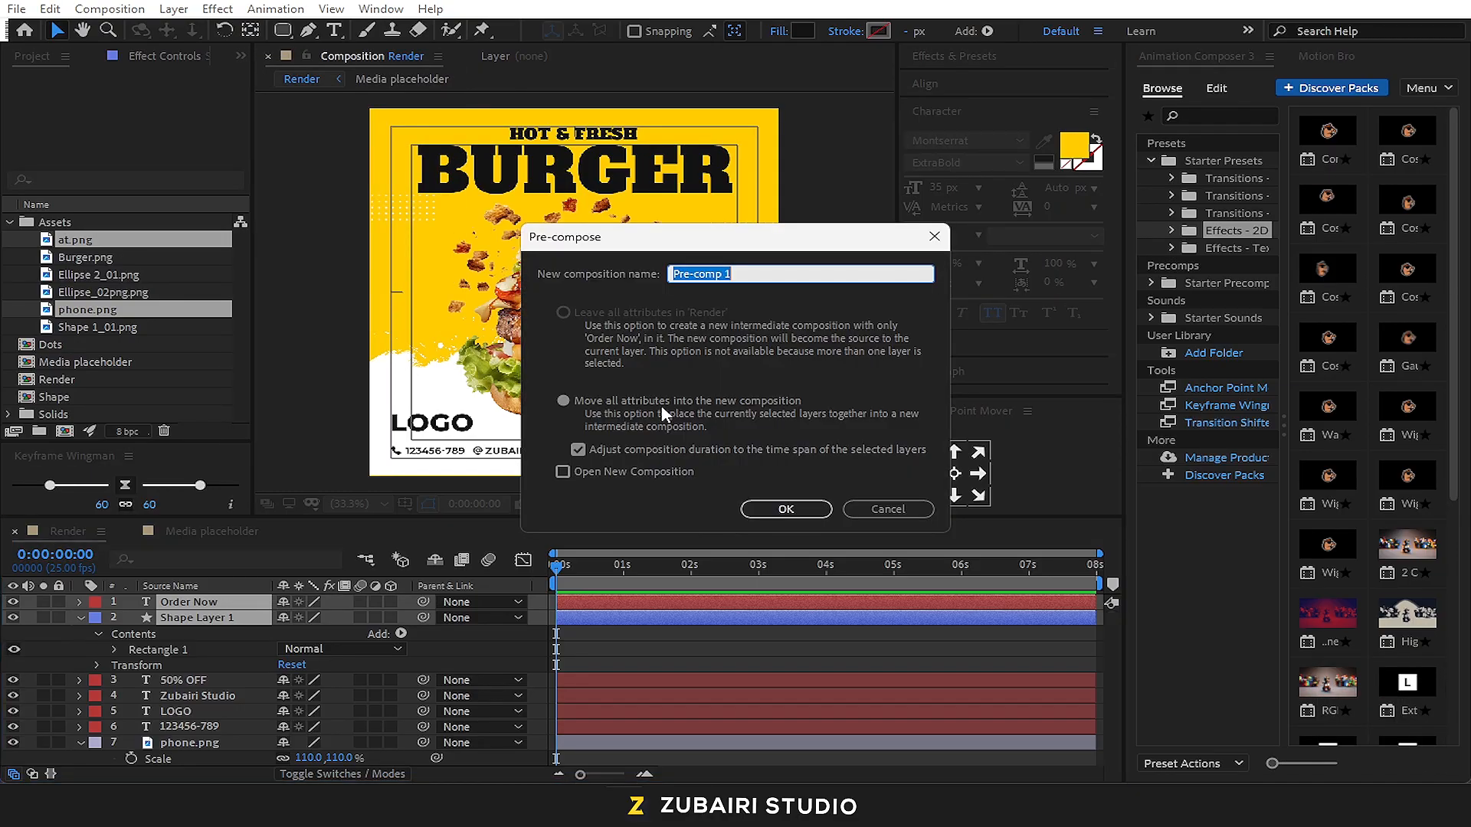
{"action": "type", "text": "Order Button"}
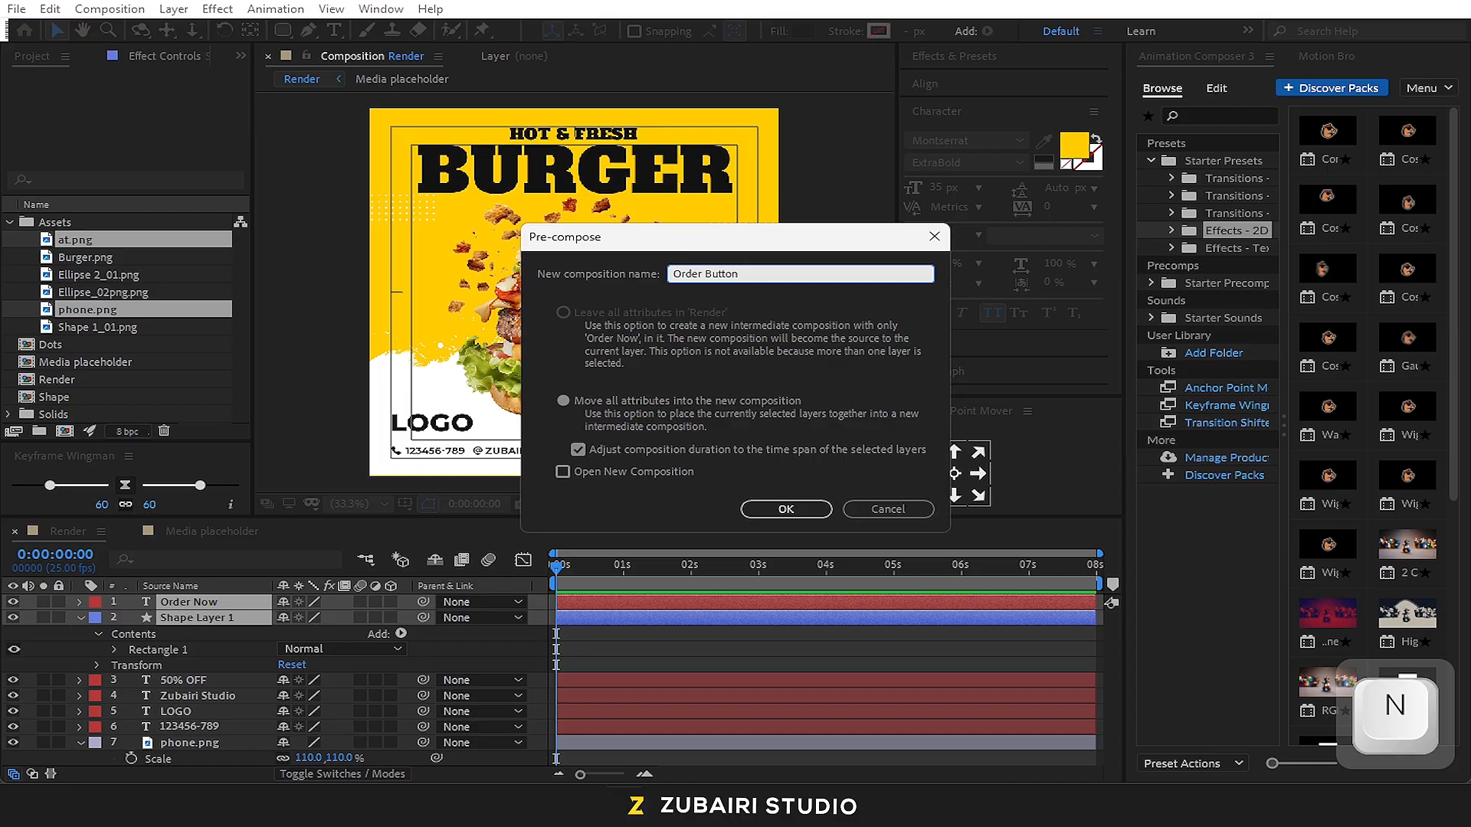
{"action": "key", "text": "Return"}
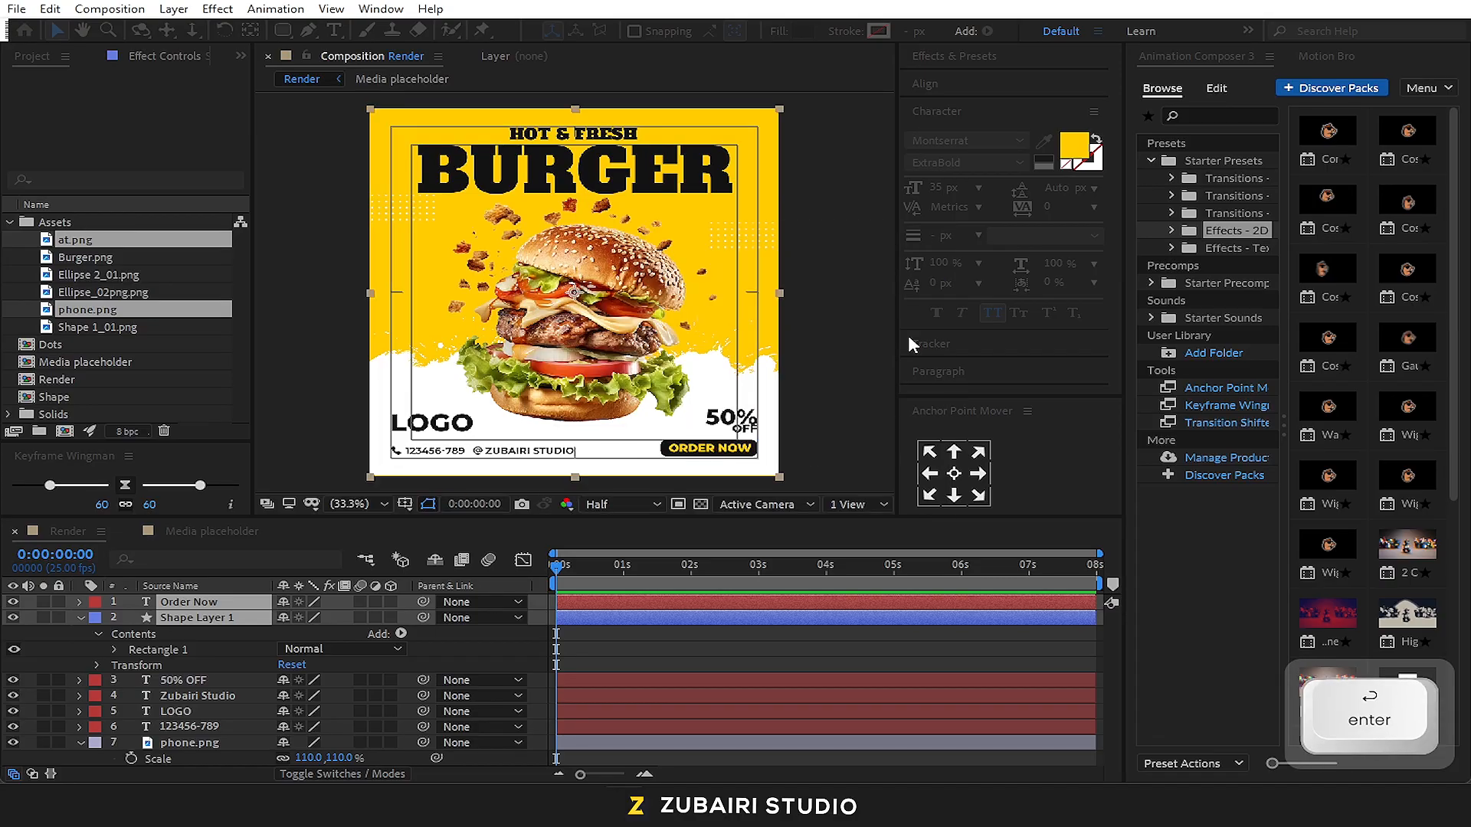
{"action": "left_click", "coordinate": [792, 443]}
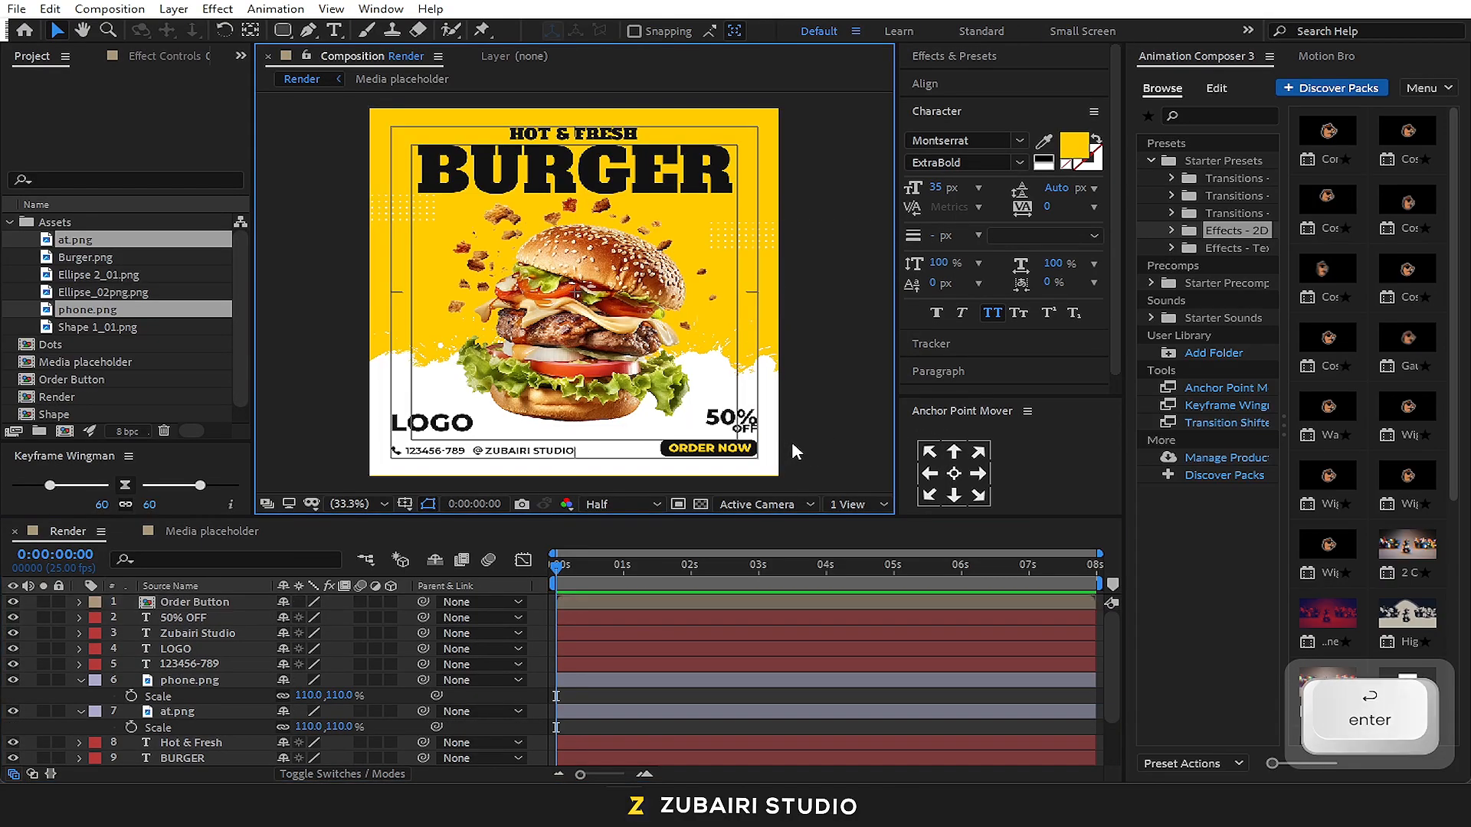
Open the Order Button composition and crop it to a region of interest drawn closely around the ORDER NOW button
{"action": "left_click", "coordinate": [707, 448]}
{"action": "double_click", "coordinate": [181, 605]}
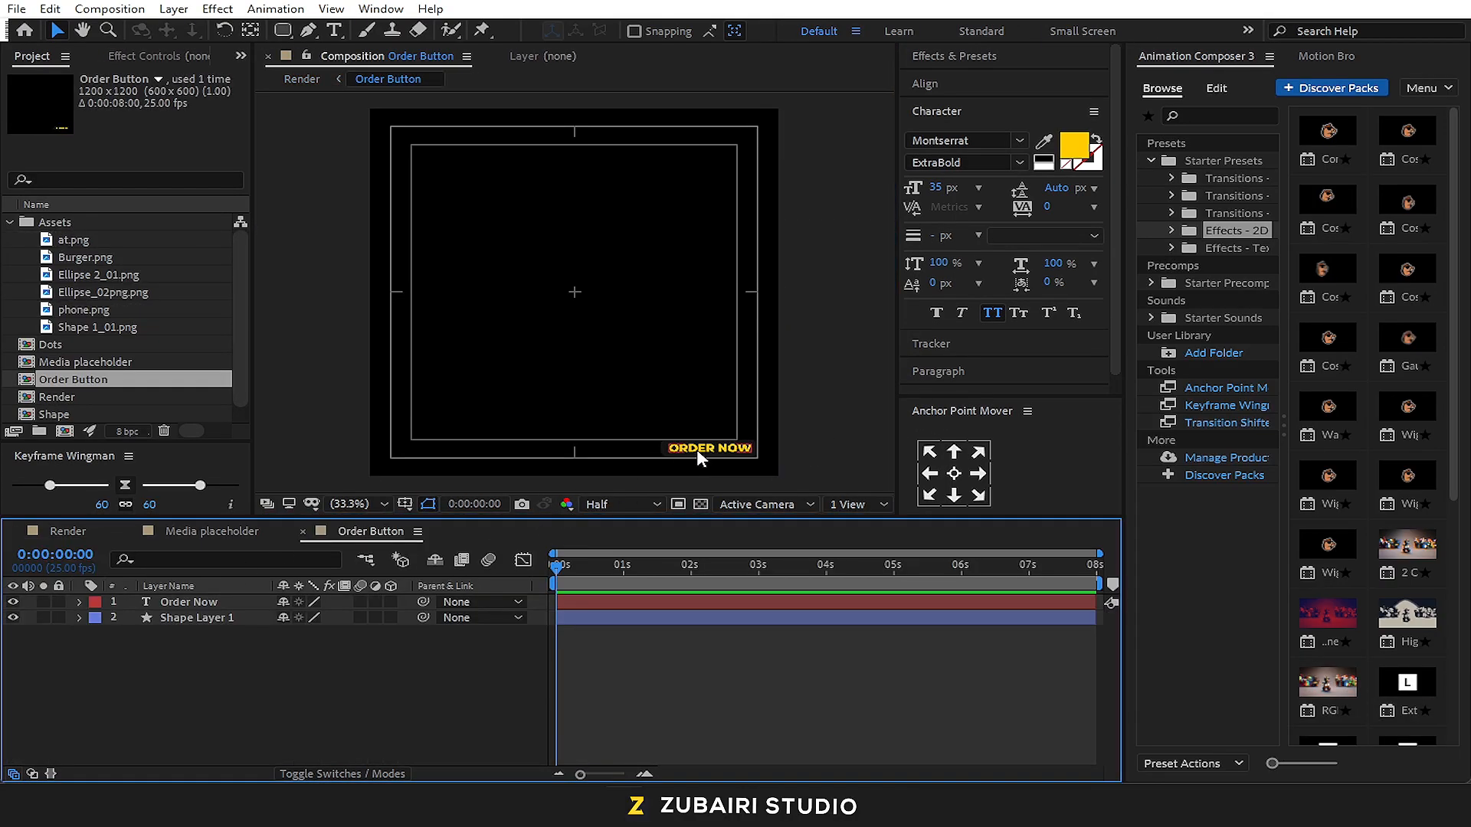
{"action": "left_click", "coordinate": [679, 504]}
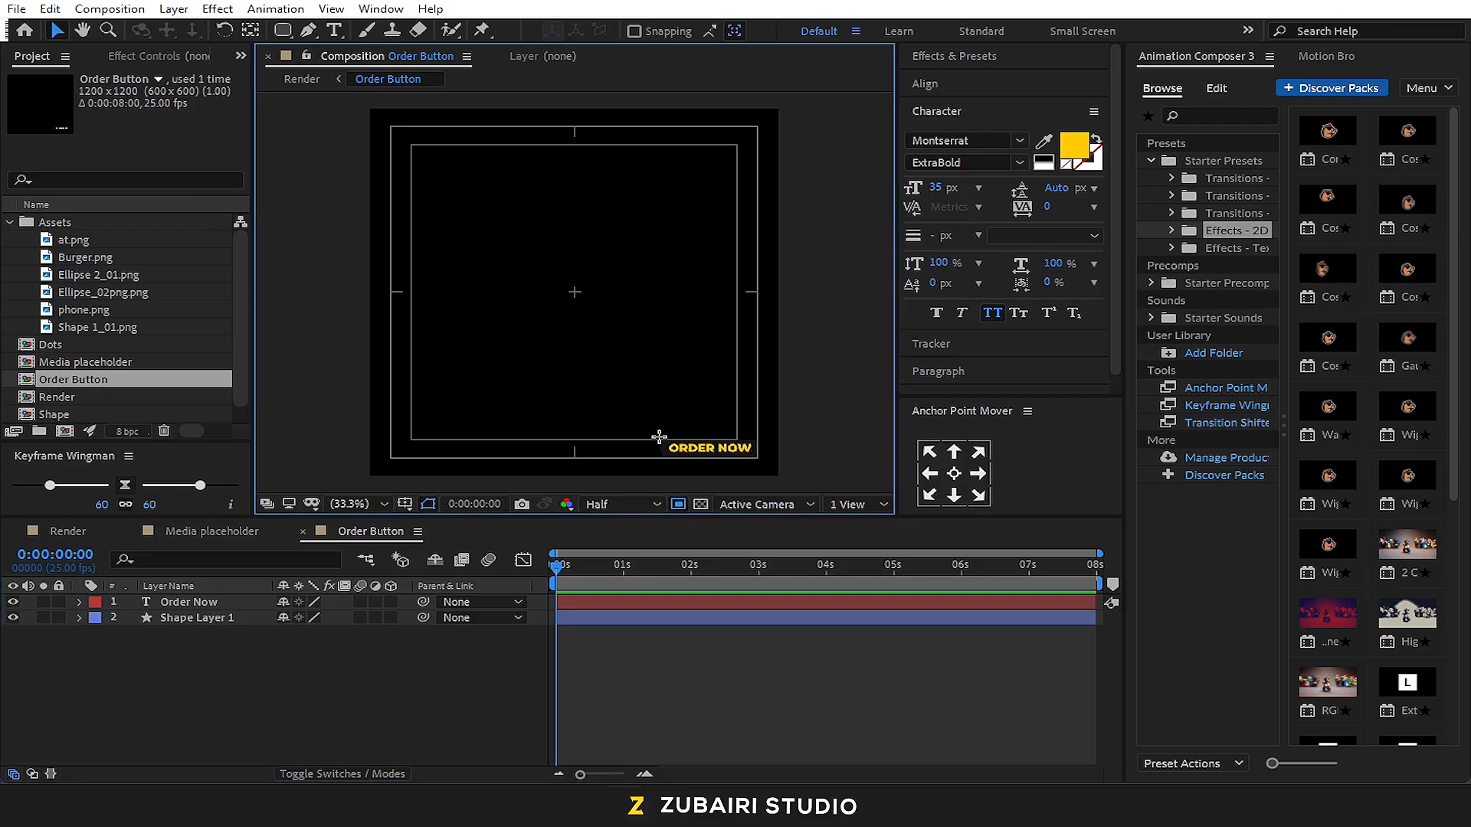
{"action": "left_click_drag", "start_coordinate": [650, 429], "coordinate": [752, 470]}
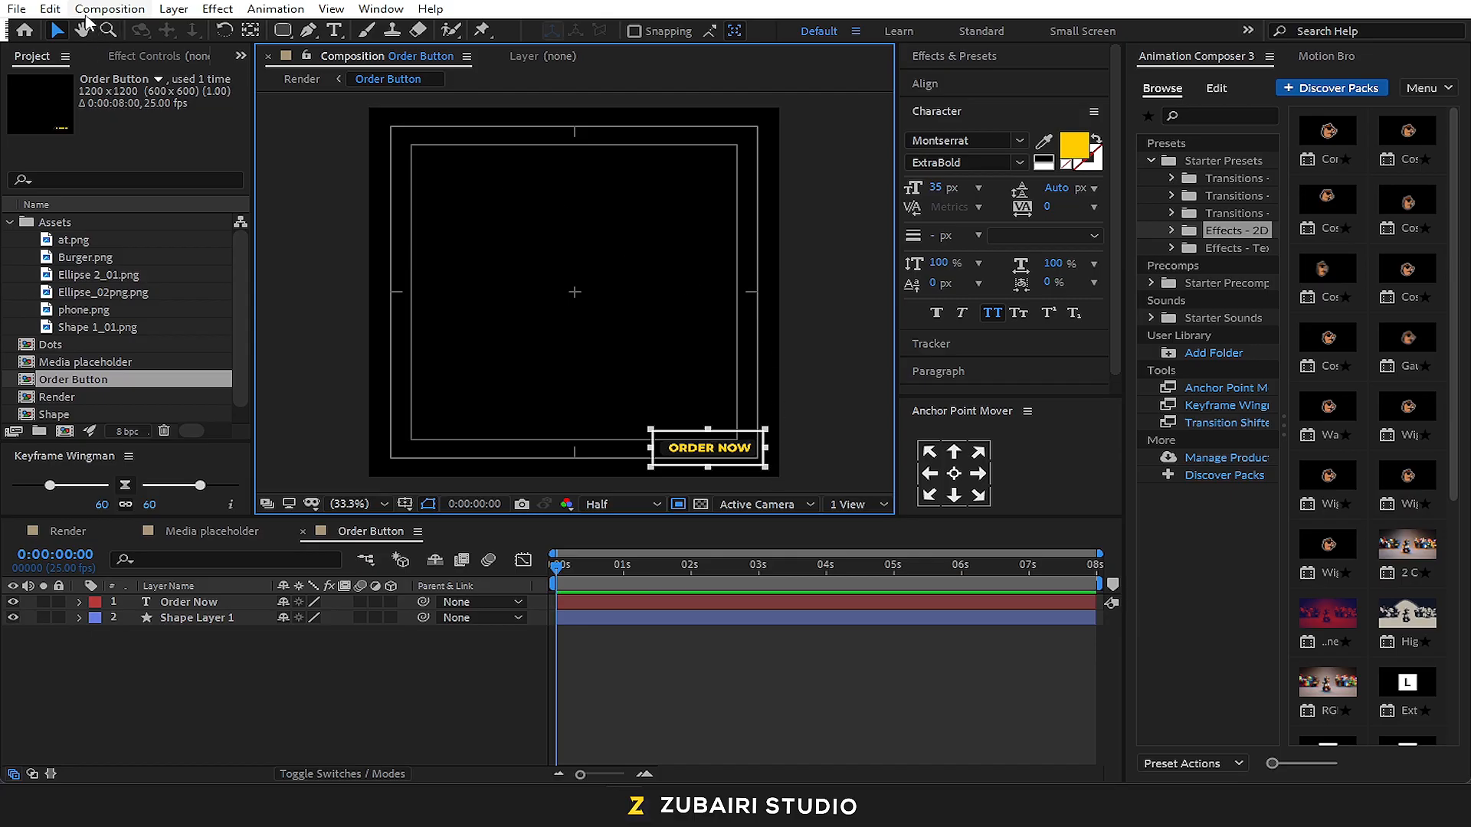
{"action": "left_click", "coordinate": [135, 14]}
{"action": "left_click", "coordinate": [145, 120]}
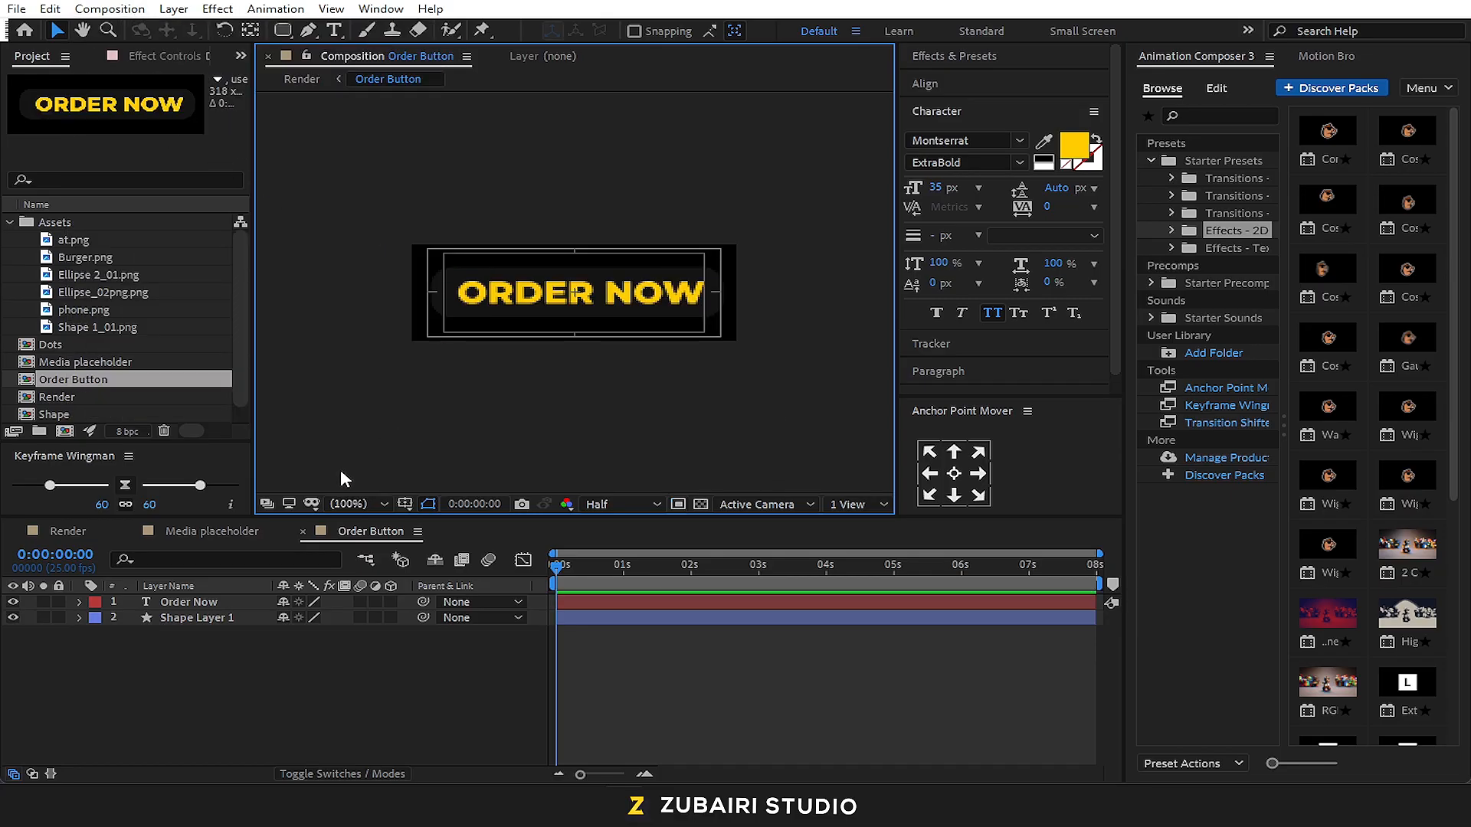
Return to the Render composition and move the cropped Order Button layer below 50% OFF, aligned with the outer safe-frame corner
{"action": "left_click", "coordinate": [106, 527]}
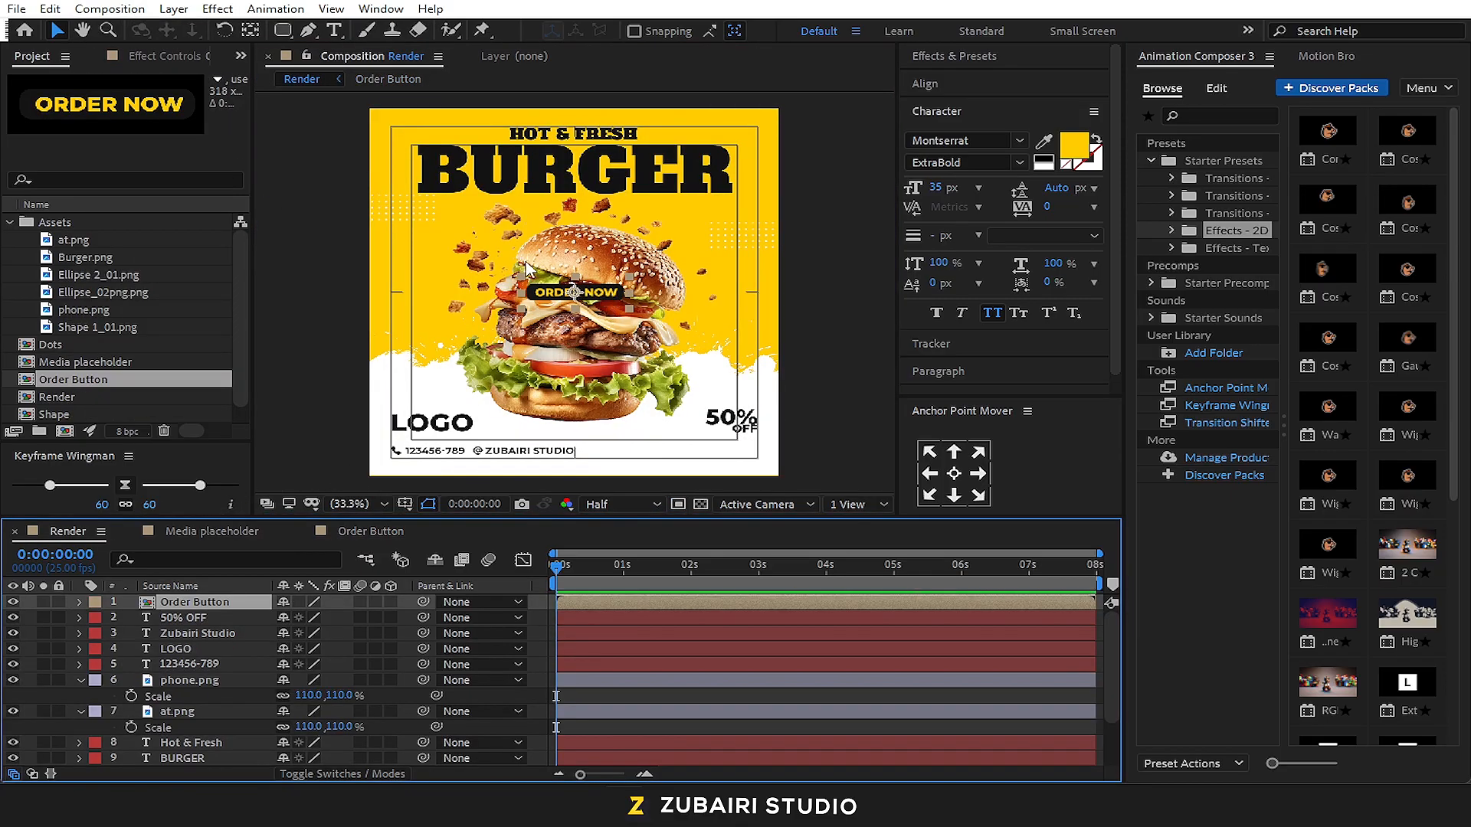
{"action": "left_click_drag", "start_coordinate": [603, 297], "coordinate": [735, 447]}
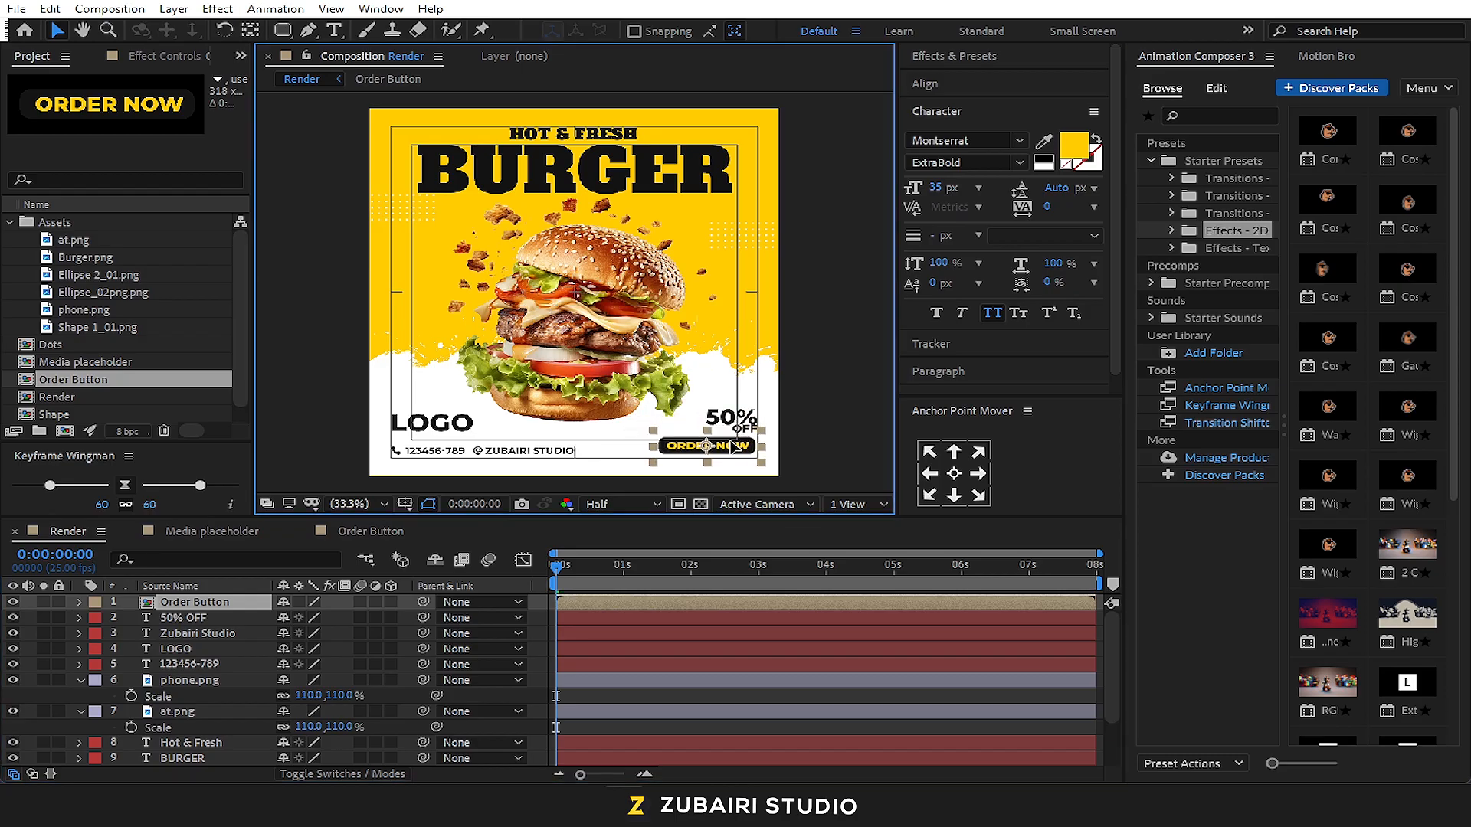
{"action": "left_click", "coordinate": [846, 427]}
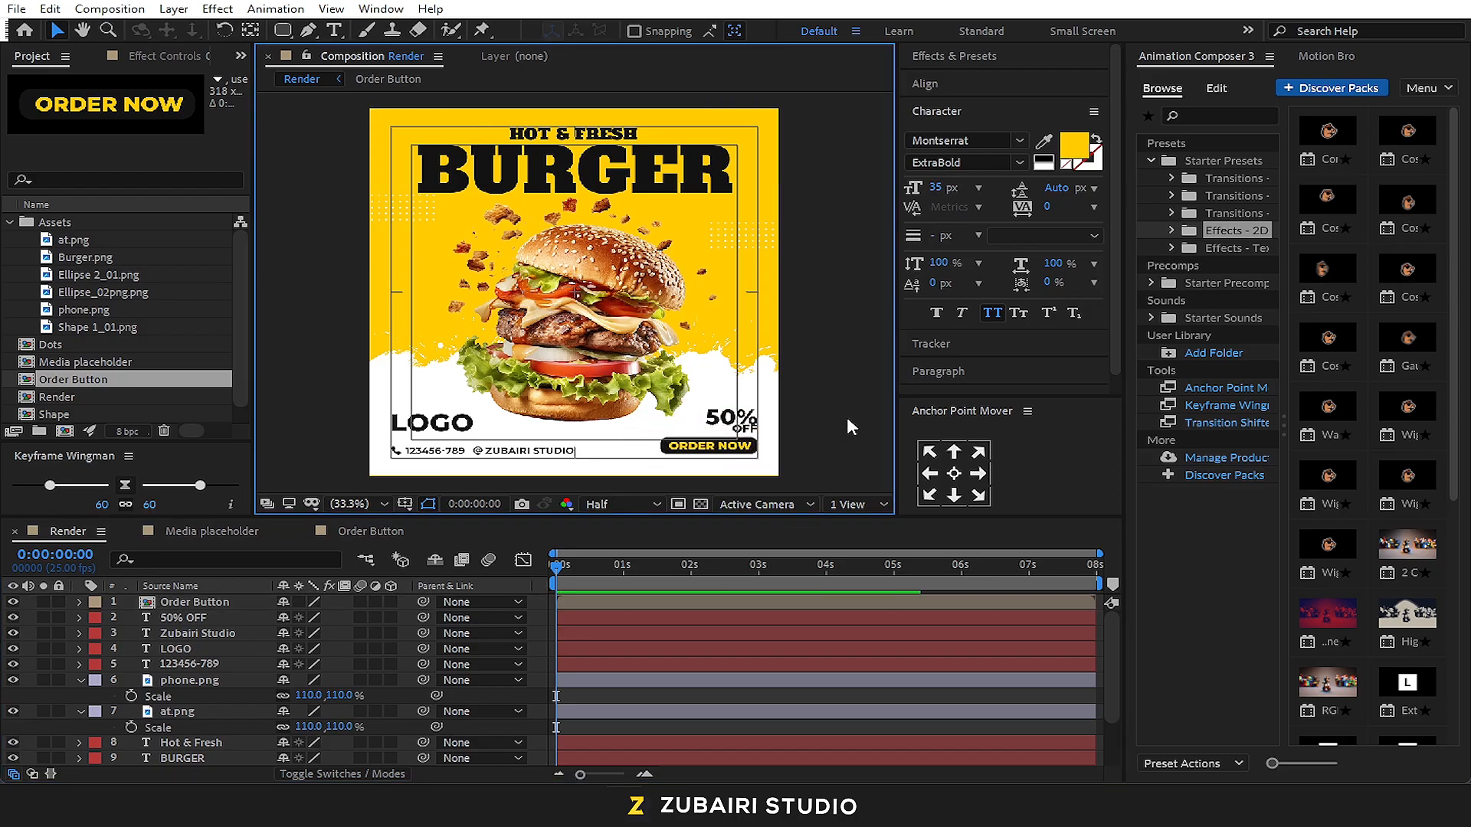
Pre-compose the LOGO text layer into a new composition named "LOGO"
{"action": "left_click", "coordinate": [420, 433]}
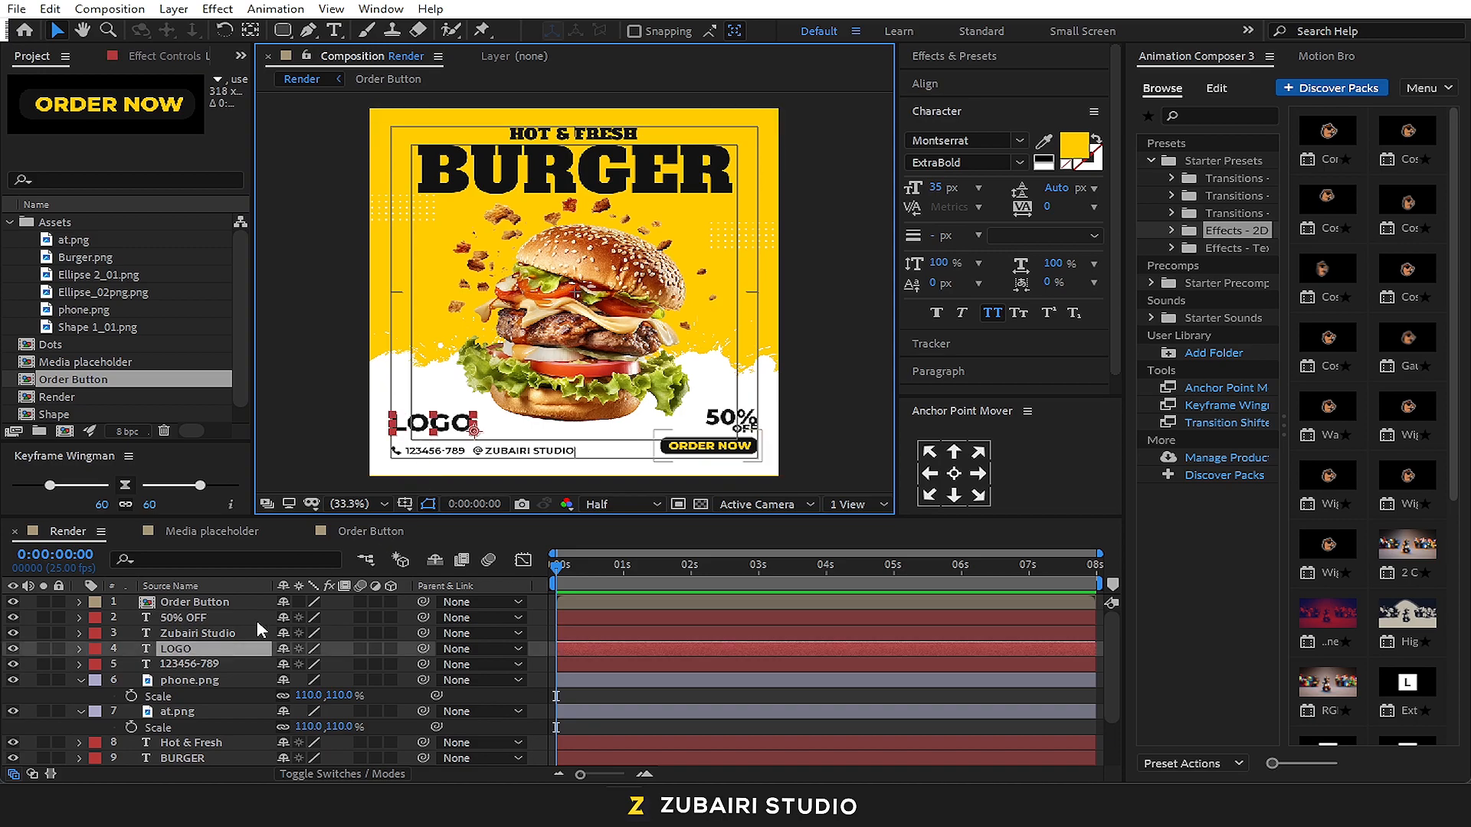
{"action": "key", "text": "ctrl+shift+c"}
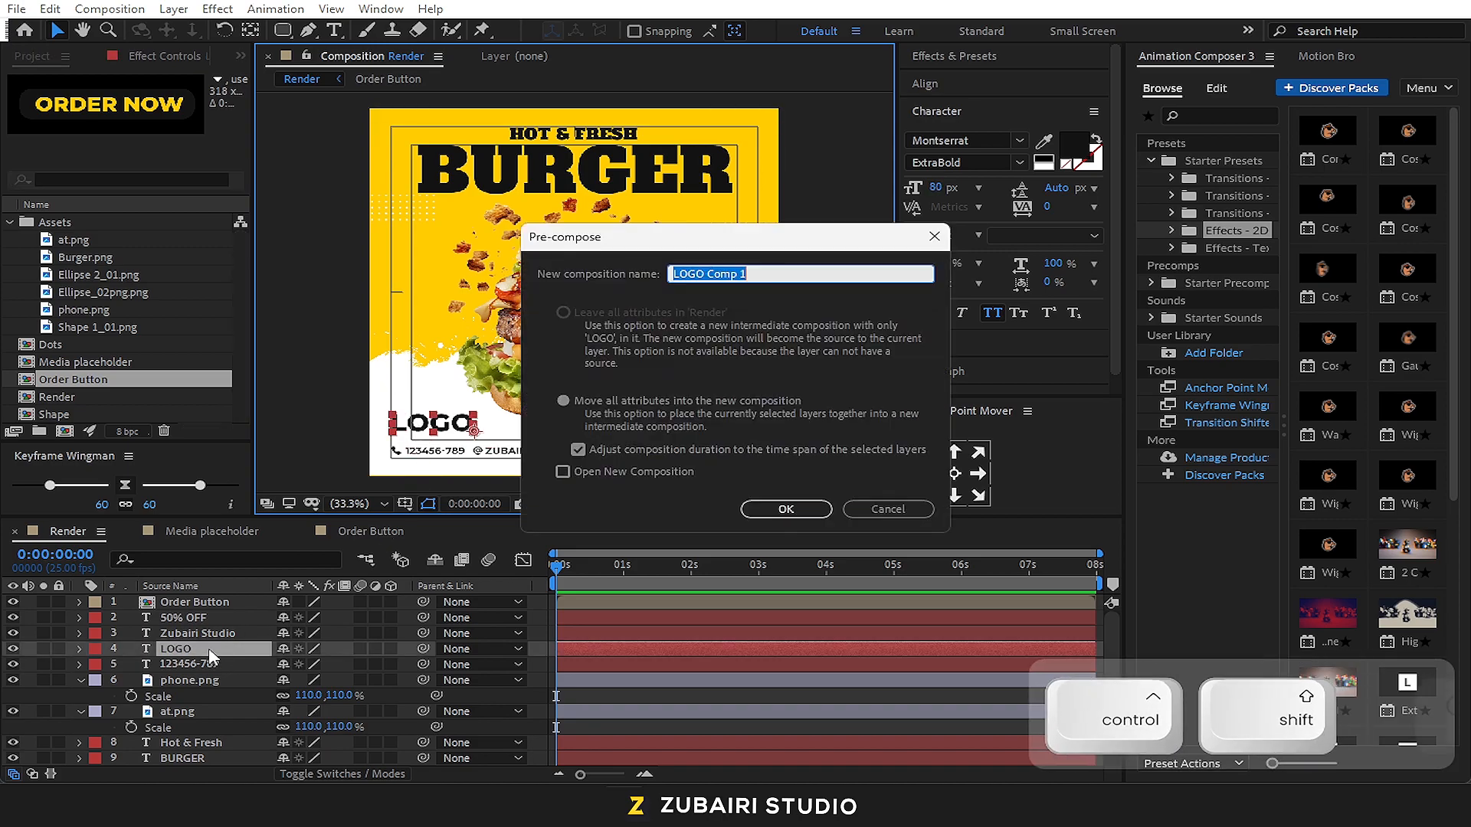
{"action": "type", "text": "LOGO"}
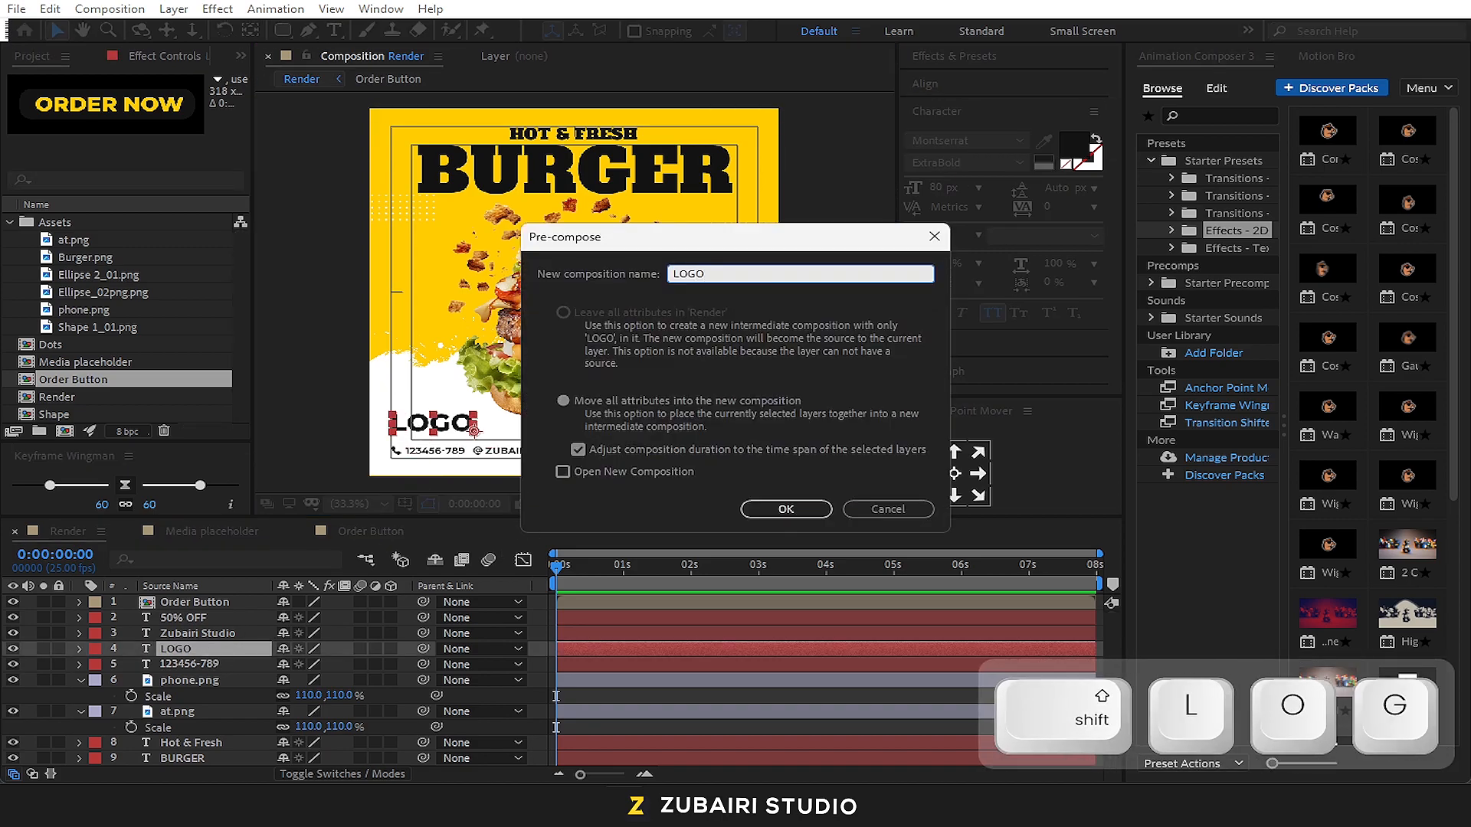
{"action": "key", "text": "Return"}
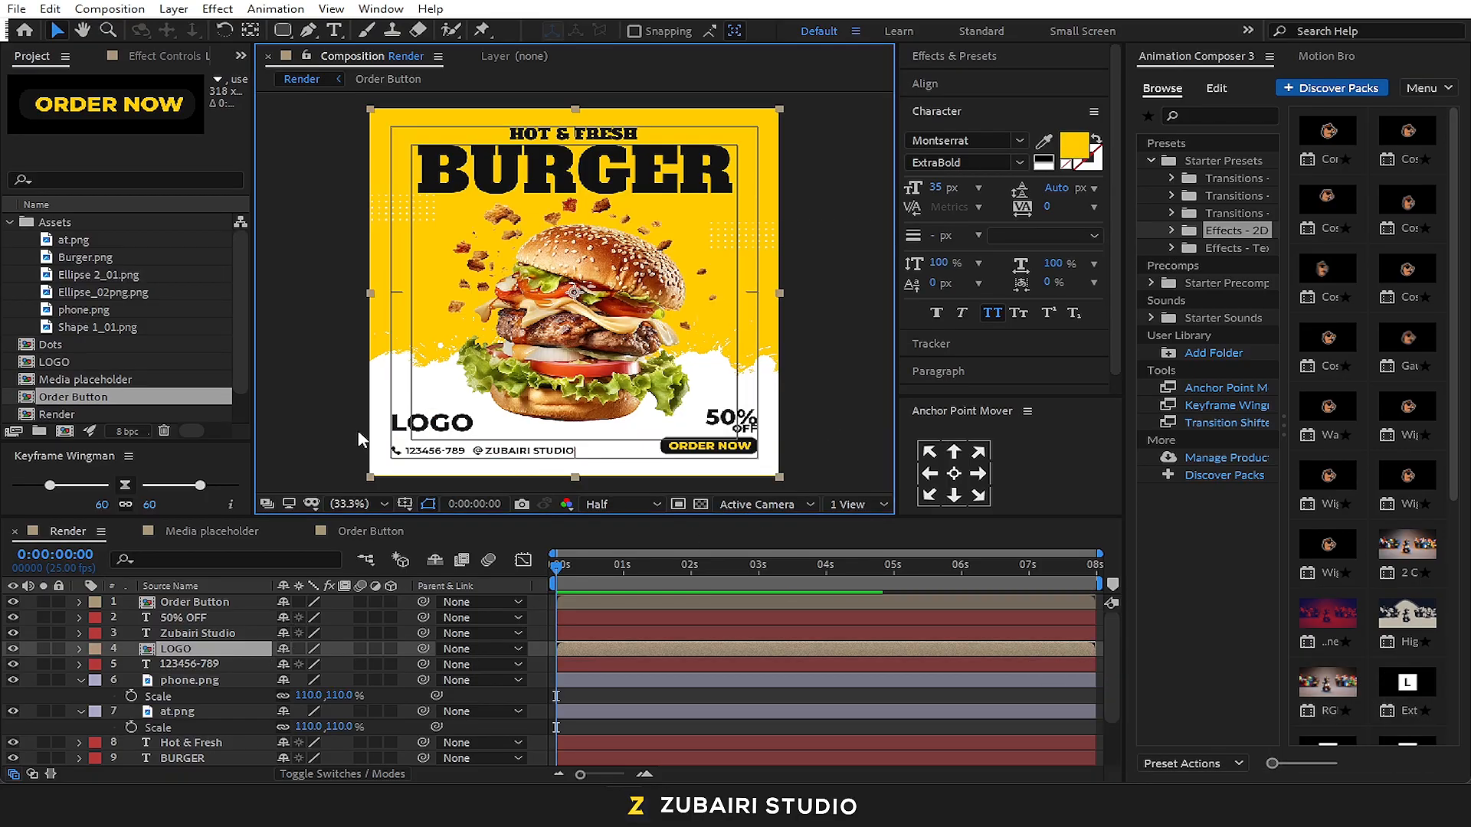
Pre-compose the 50% OFF text layer into a new composition named "Offer"
{"action": "left_click", "coordinate": [201, 618]}
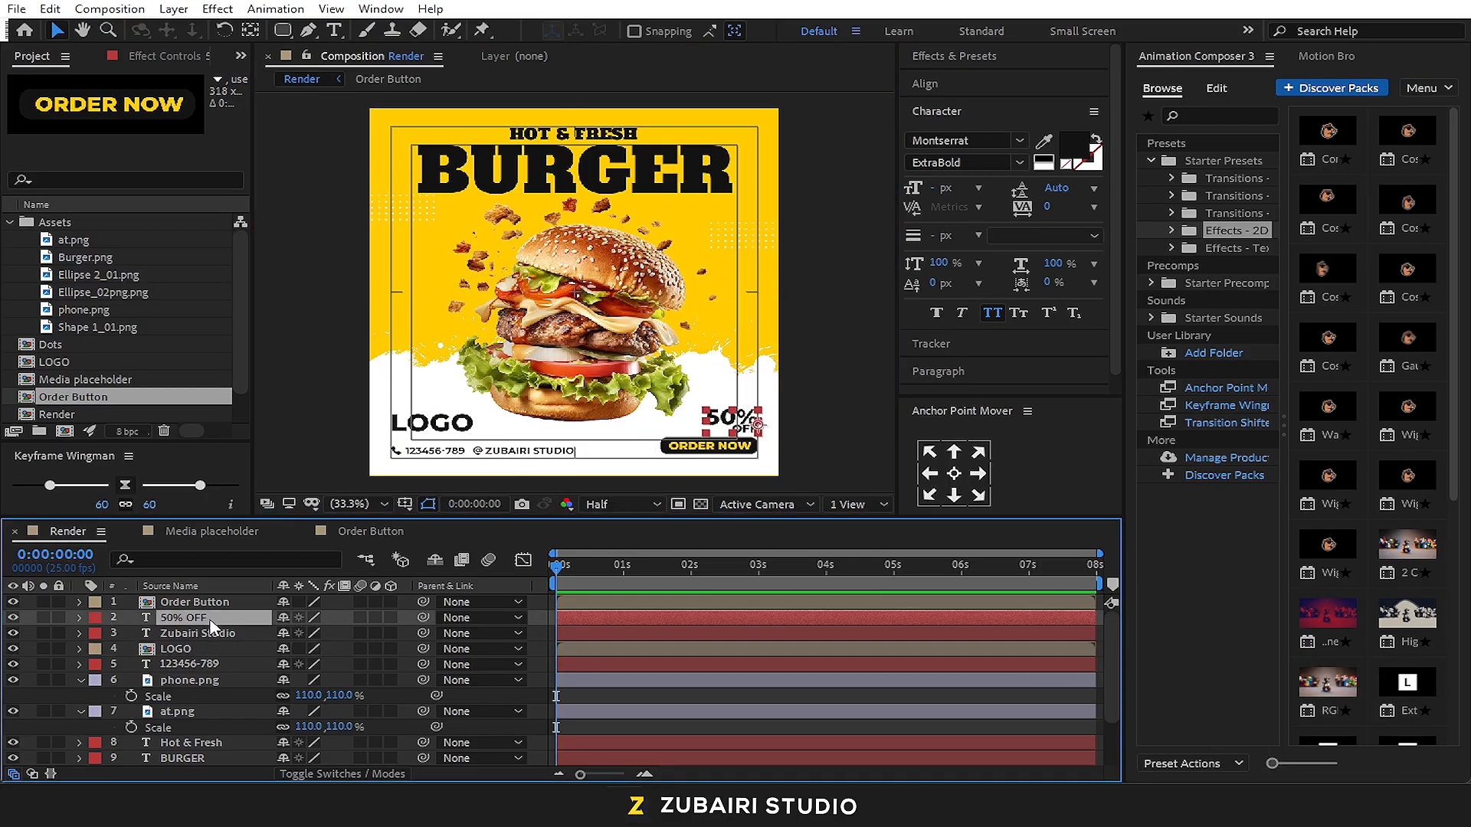
{"action": "key", "text": "ctrl+shift+c"}
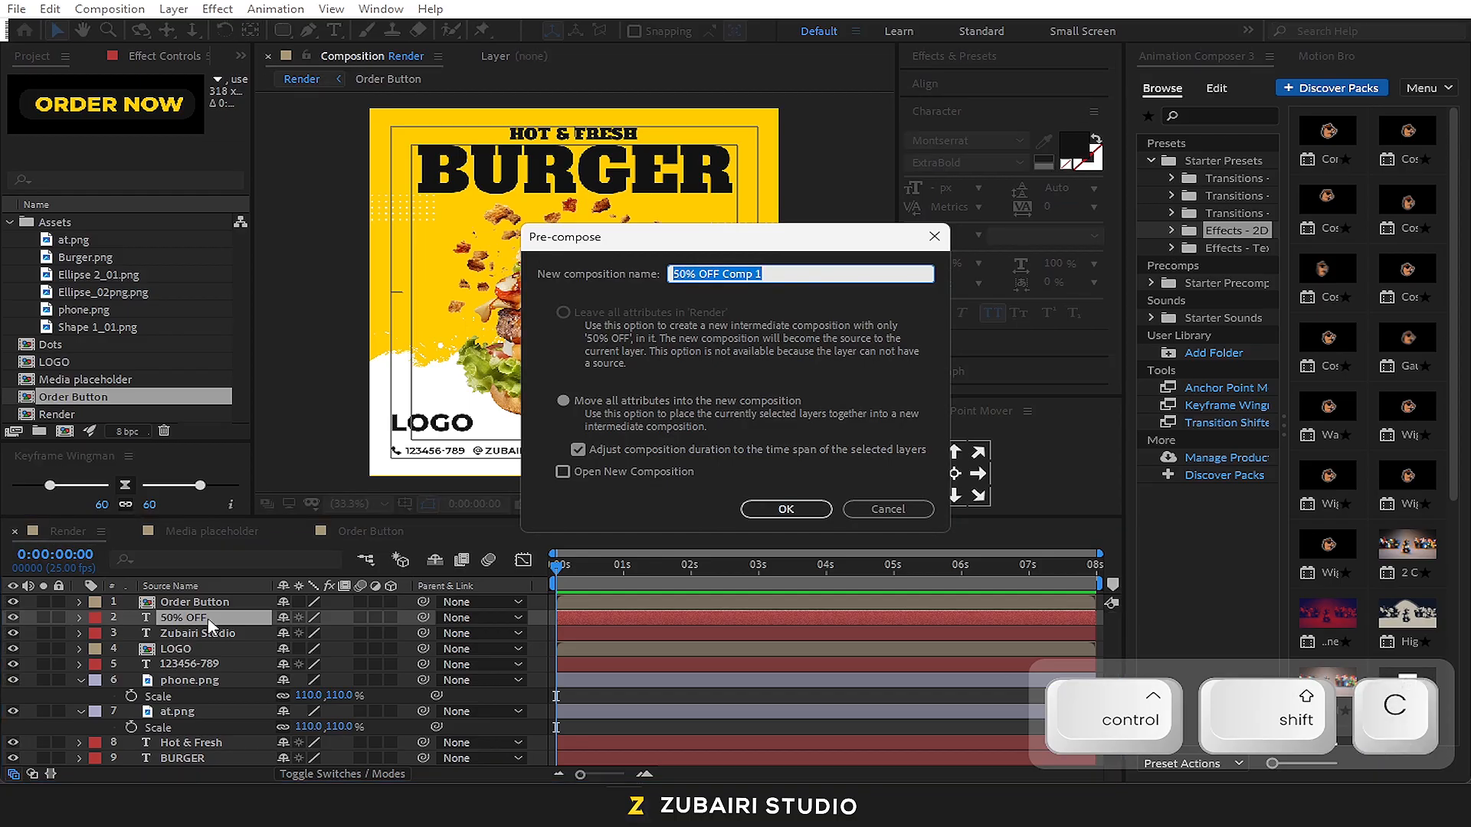
{"action": "type", "text": "Offer"}
{"action": "key", "text": "Return"}
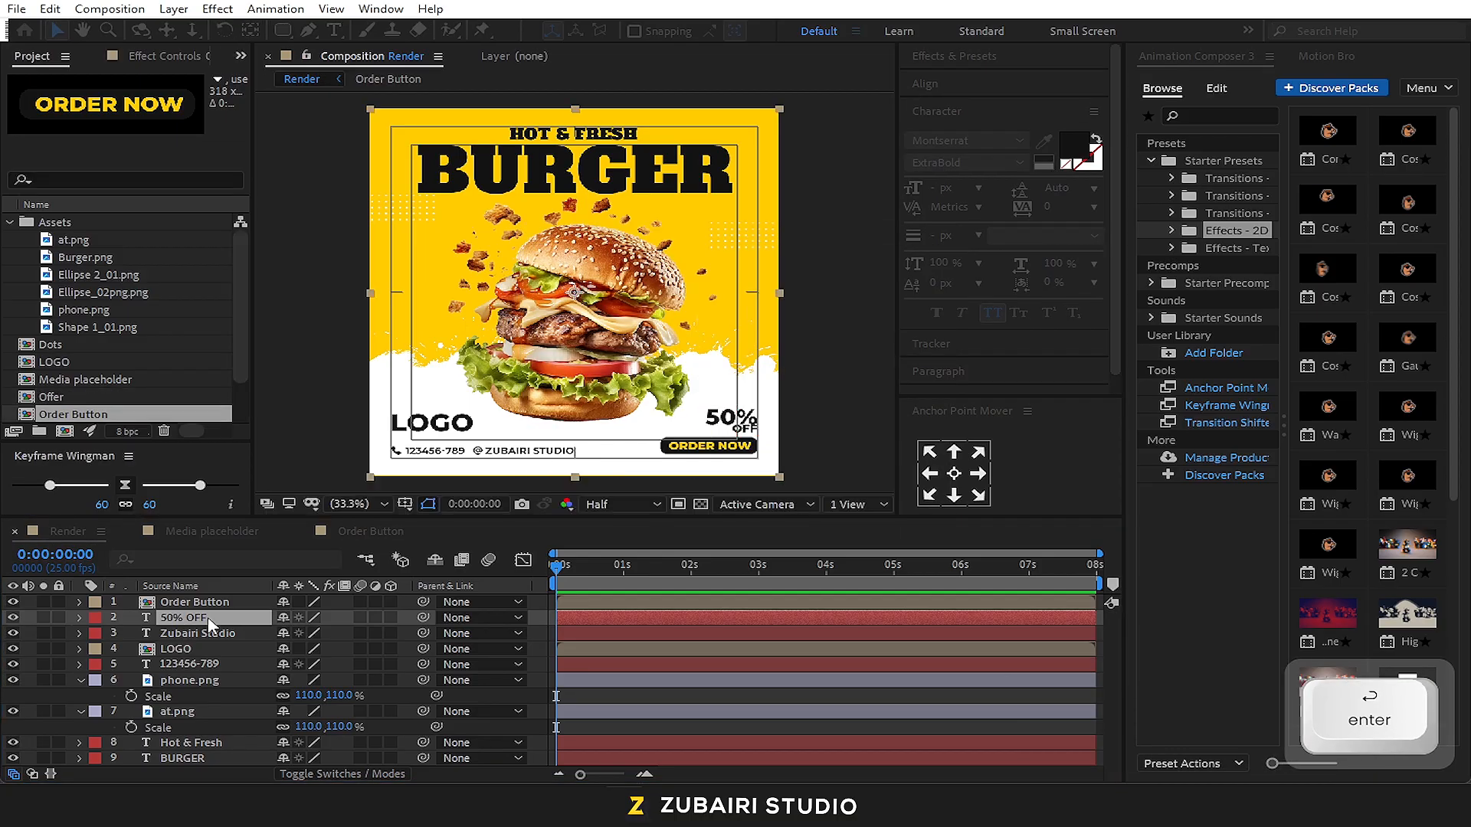
Pre-compose the phone number and Zubairi Studio text layers together as "Contact detail"
{"action": "left_click", "coordinate": [205, 665]}
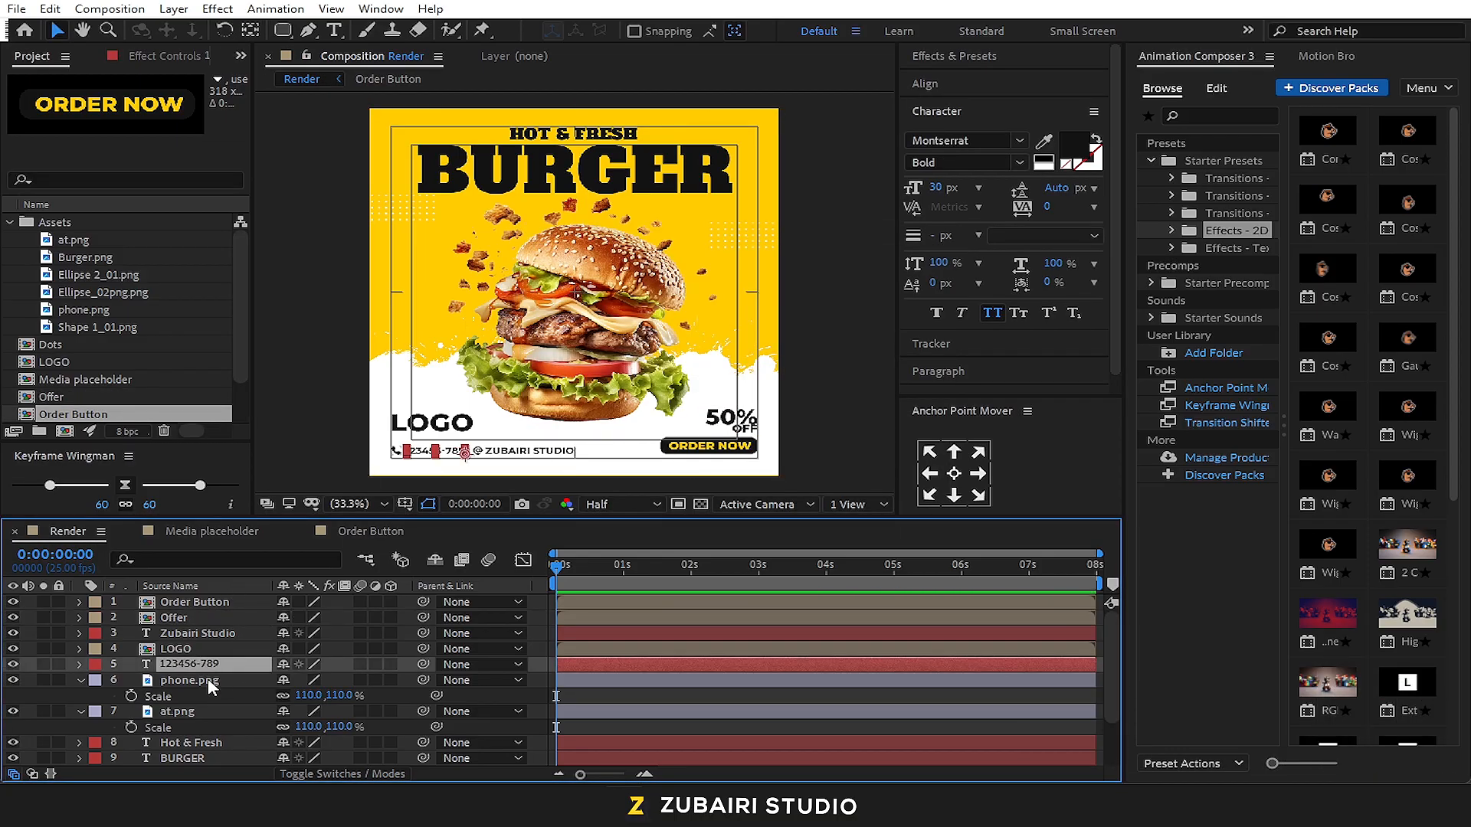
{"action": "left_click", "coordinate": [199, 633], "text": "ctrl"}
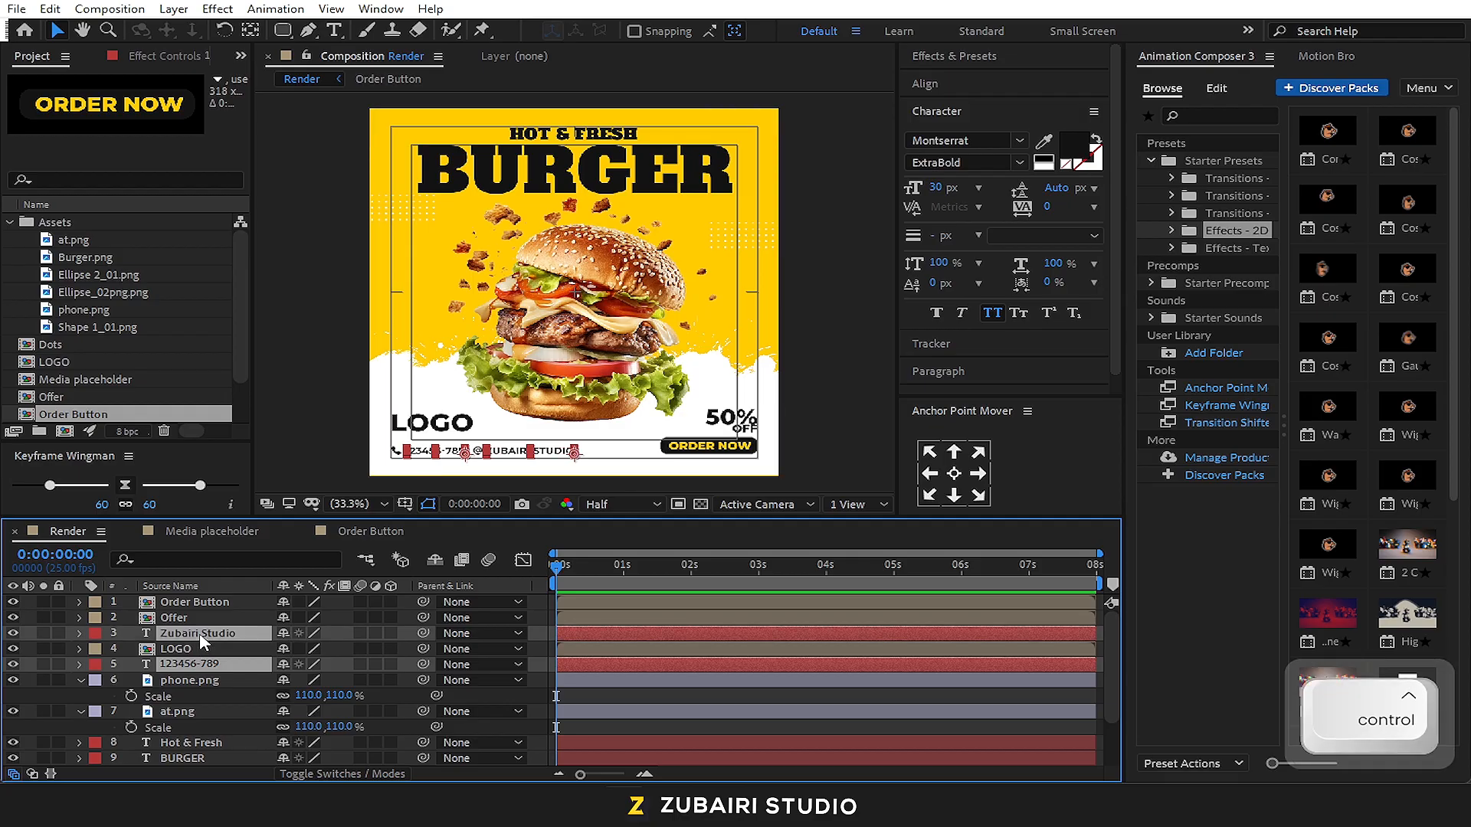
{"action": "key", "text": "ctrl+shift+c"}
{"action": "type", "text": "Con"}
{"action": "type", "text": "r"}
{"action": "key", "text": "BackSpace"}
{"action": "type", "text": "tact detai"}
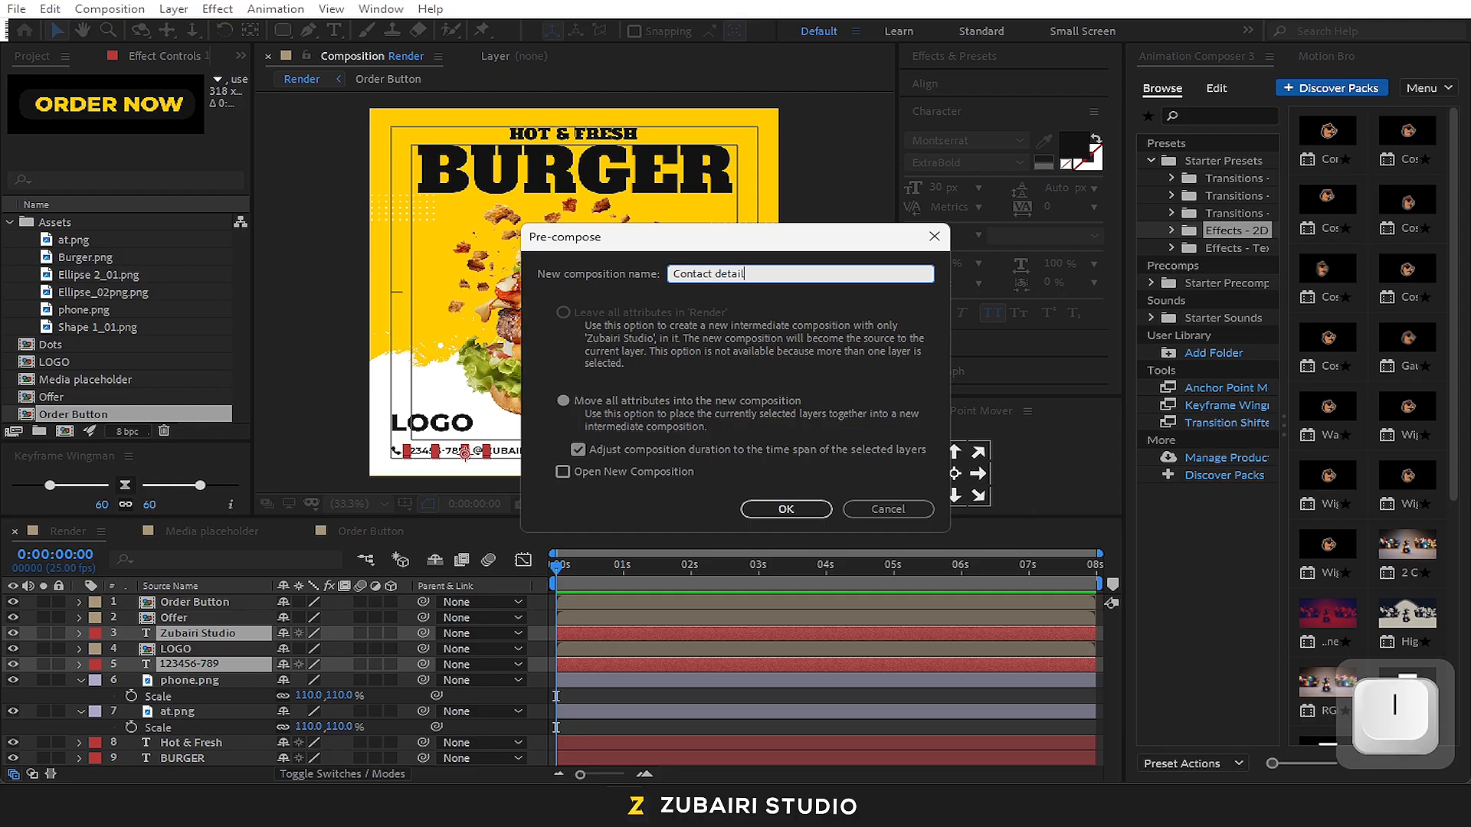
{"action": "type", "text": "l"}
{"action": "key", "text": "Return"}
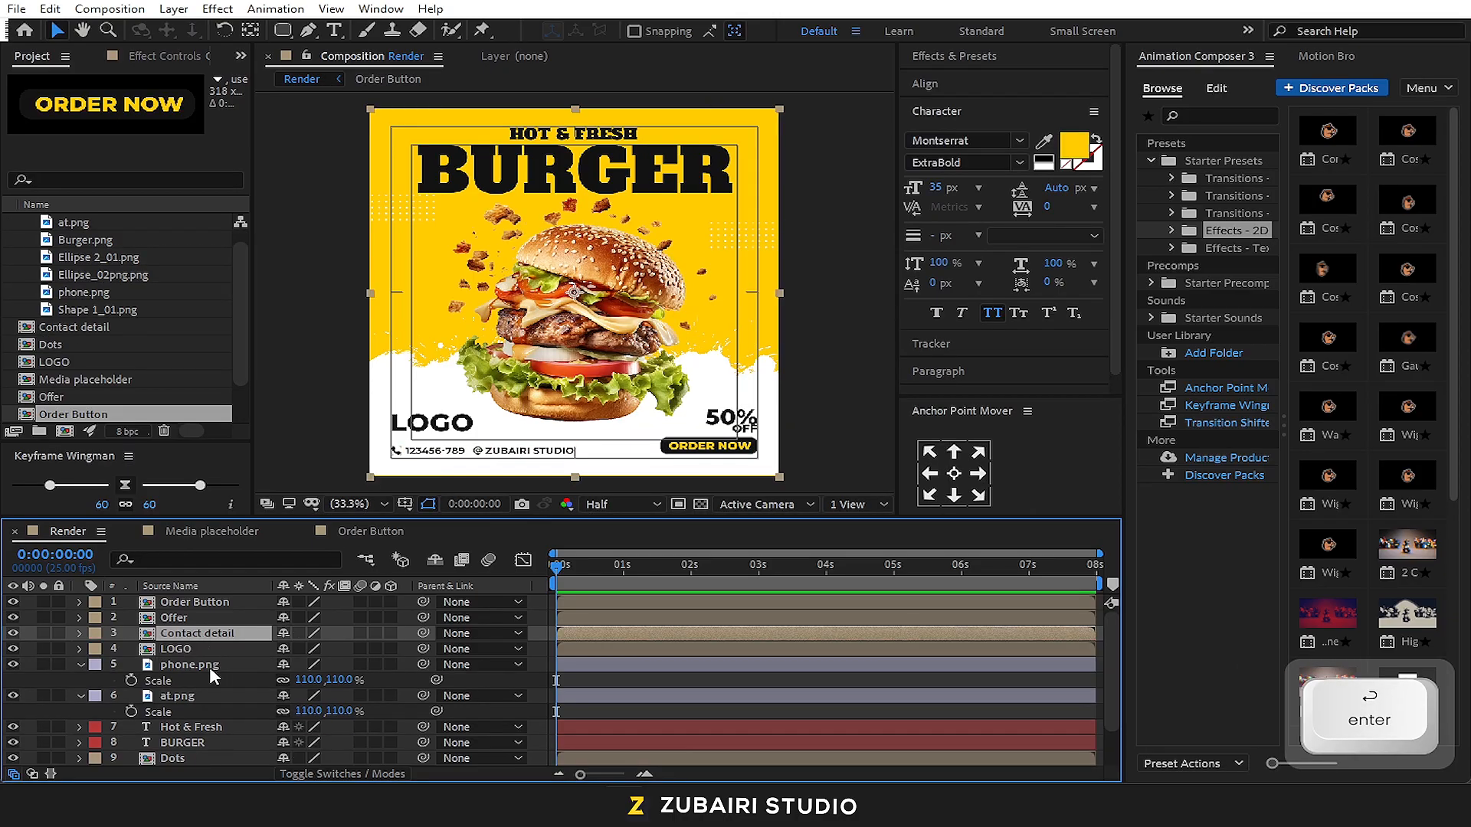
Cut phone.png and at.png from Render, paste them into the Contact detail composition, and return to Render
{"action": "left_click", "coordinate": [201, 665]}
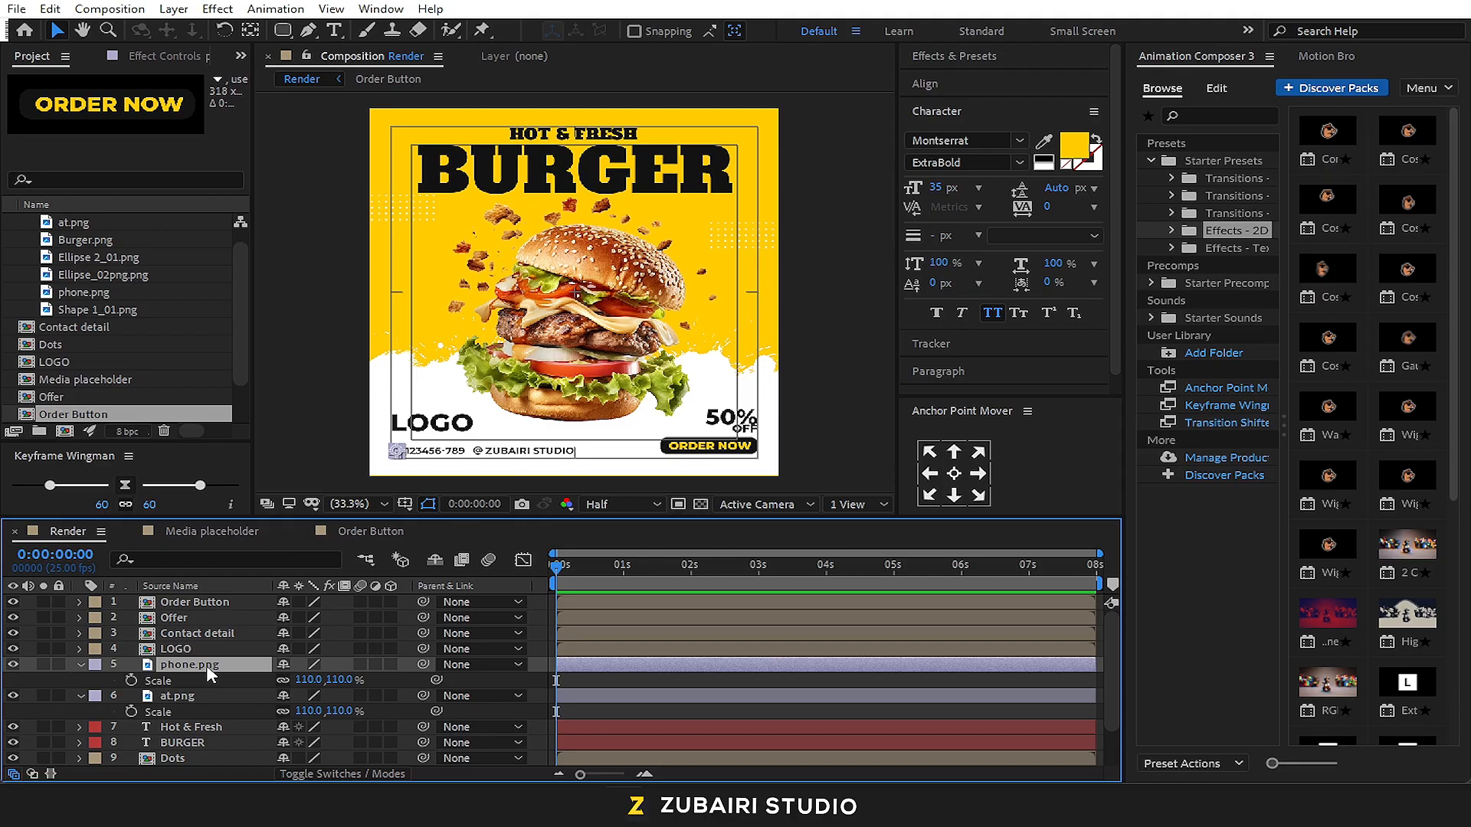
{"action": "left_click", "coordinate": [201, 694], "text": "shift"}
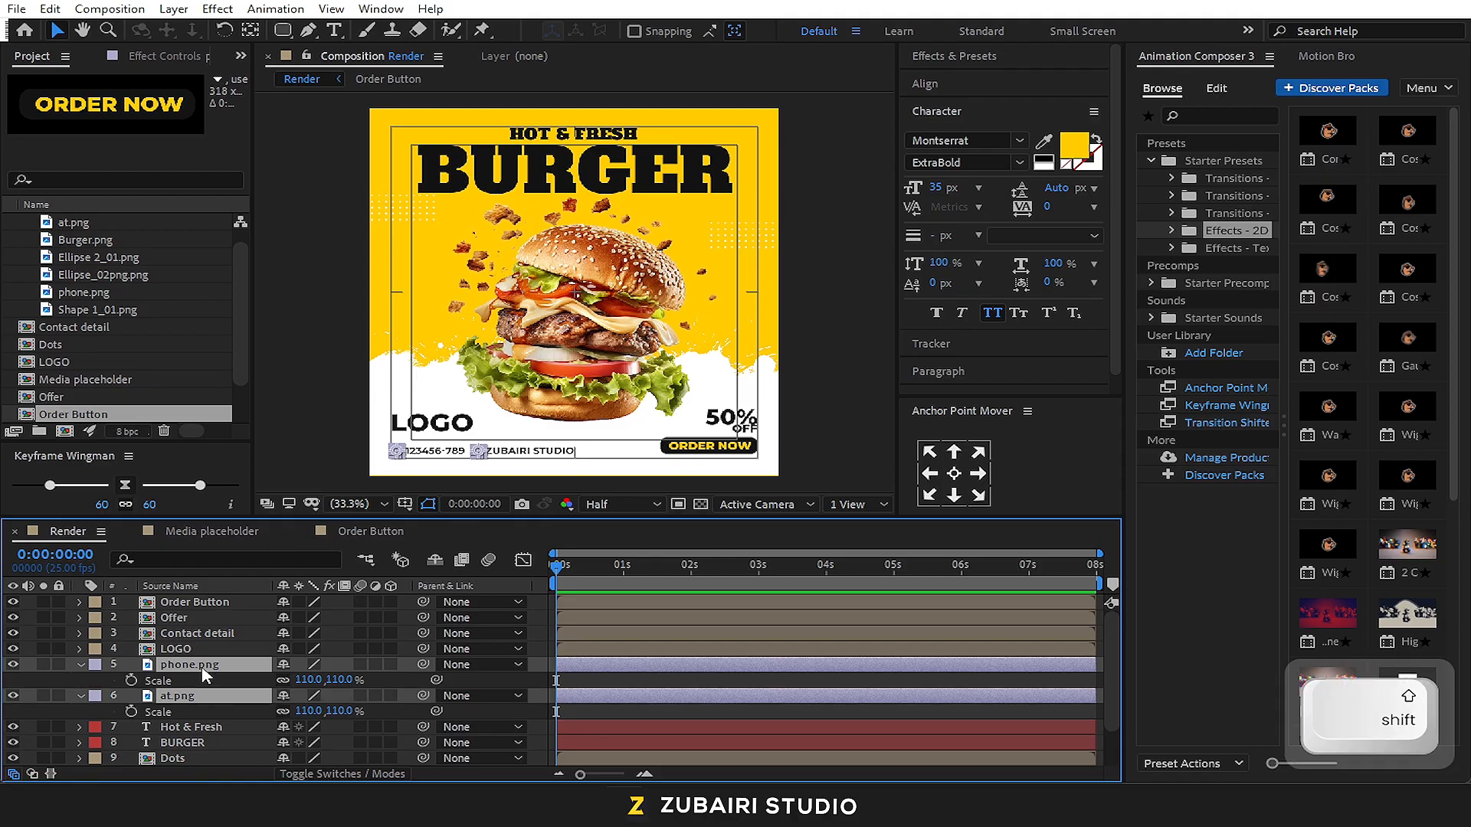
{"action": "mouse_move", "coordinate": [204, 668]}
{"action": "left_mouse_down"}
{"action": "mouse_move", "coordinate": [206, 632]}
{"action": "mouse_move", "coordinate": [205, 658]}
{"action": "left_mouse_up"}
{"action": "key", "text": "ctrl"}
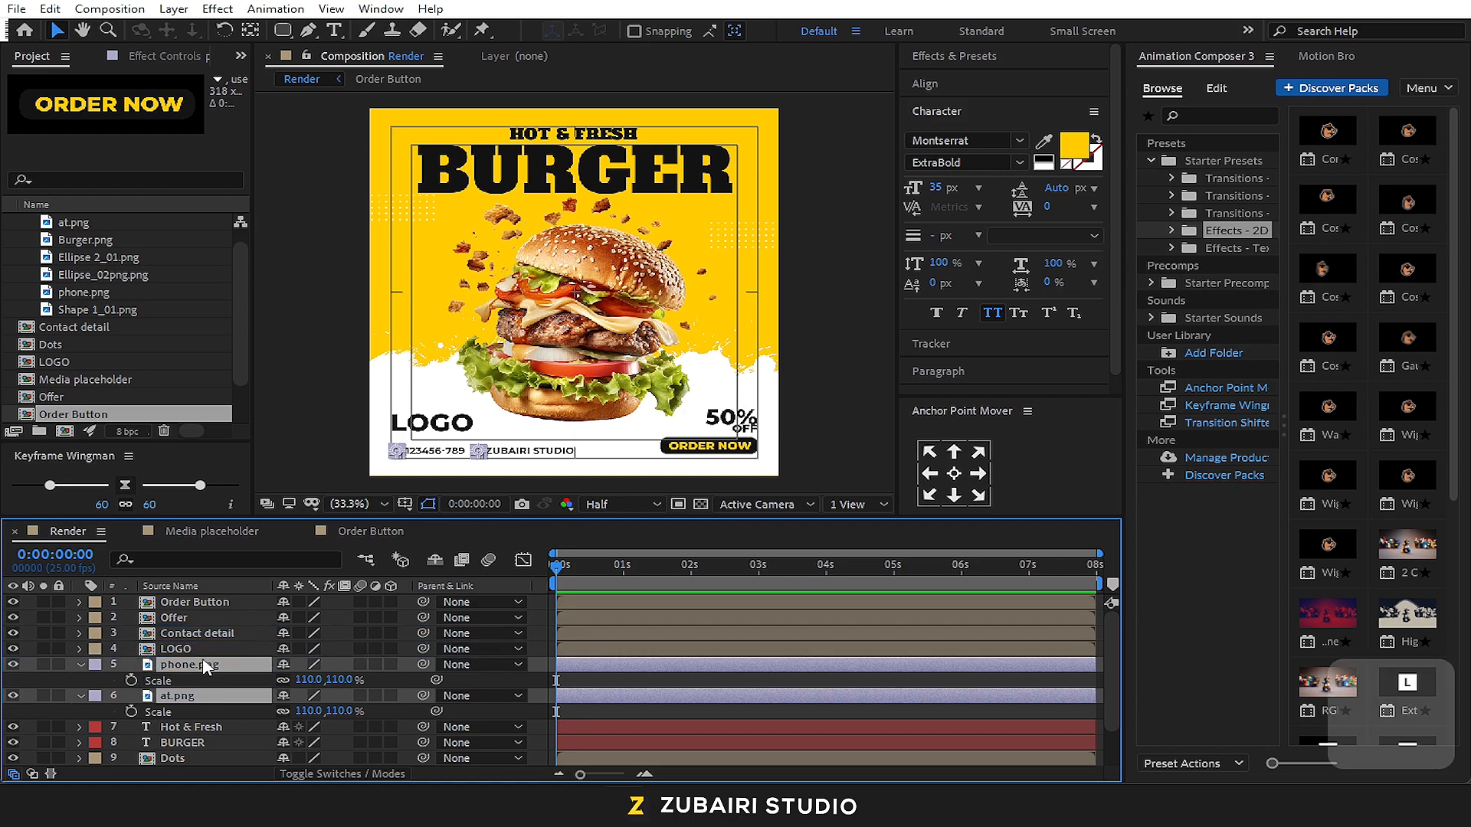
{"action": "key", "text": "ctrl+x"}
{"action": "double_click", "coordinate": [205, 634]}
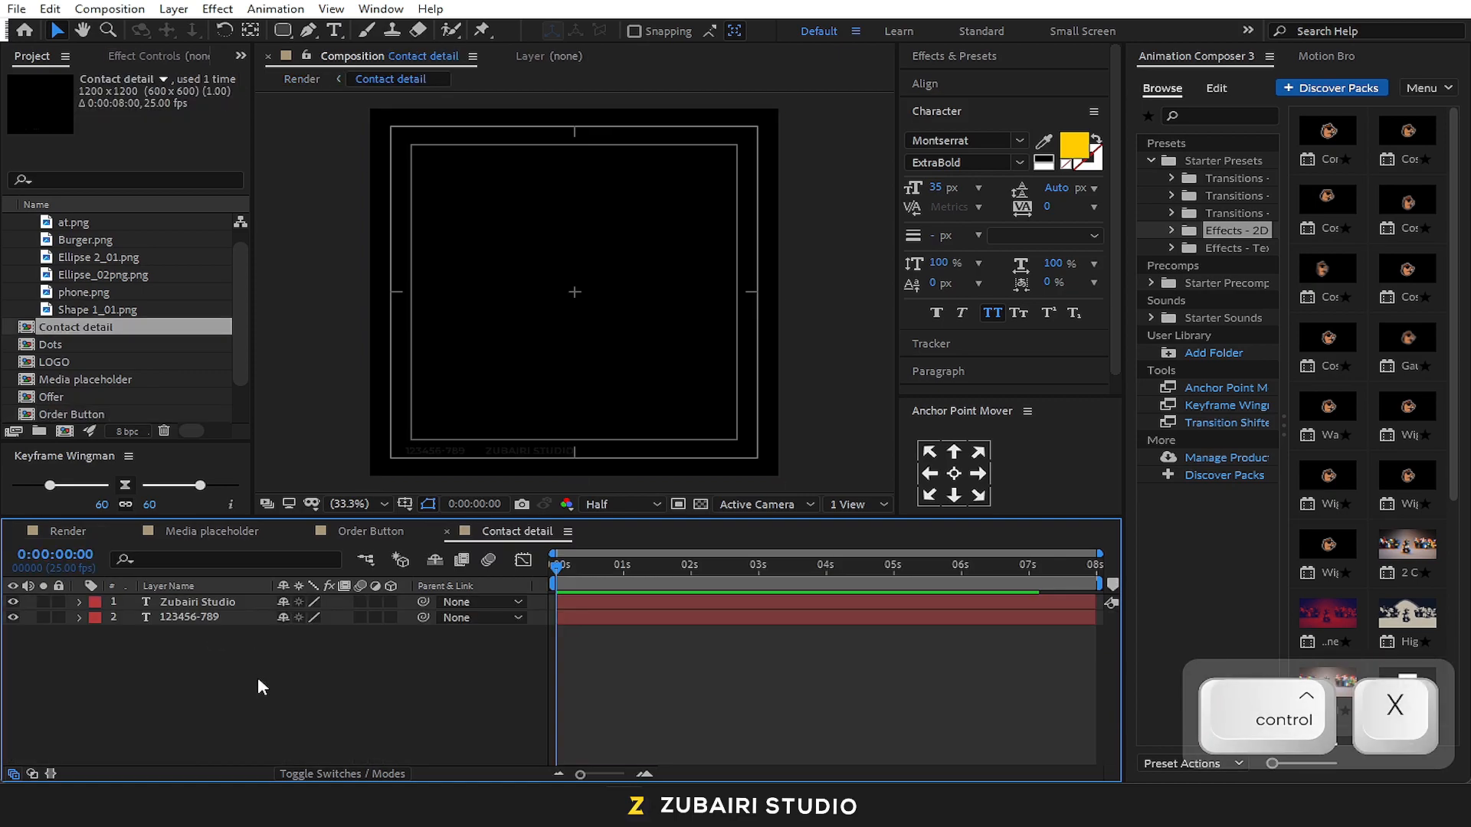
{"action": "key", "text": "ctrl+v"}
{"action": "left_click", "coordinate": [95, 531]}
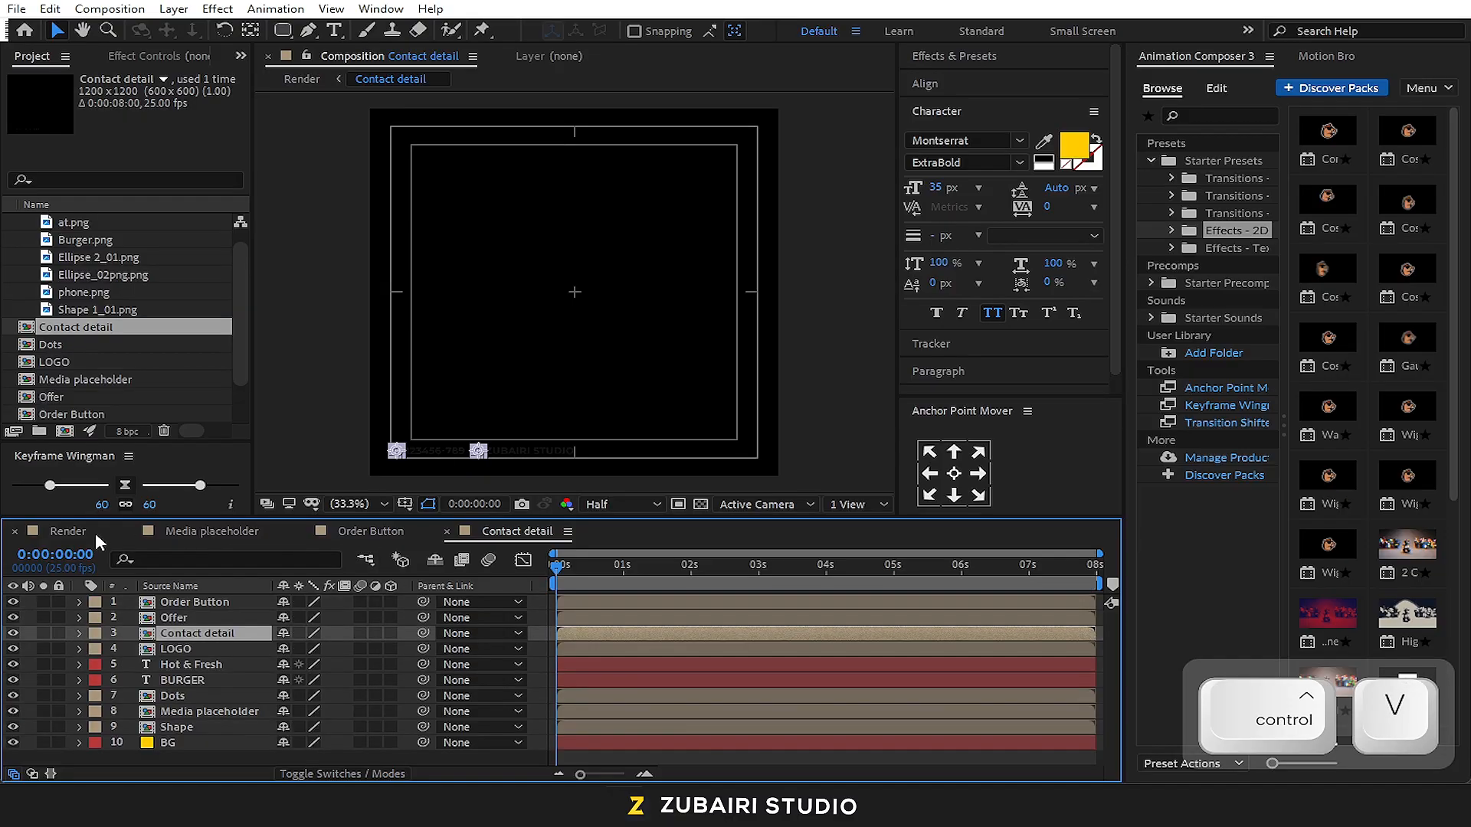
{"action": "left_click", "coordinate": [762, 430]}
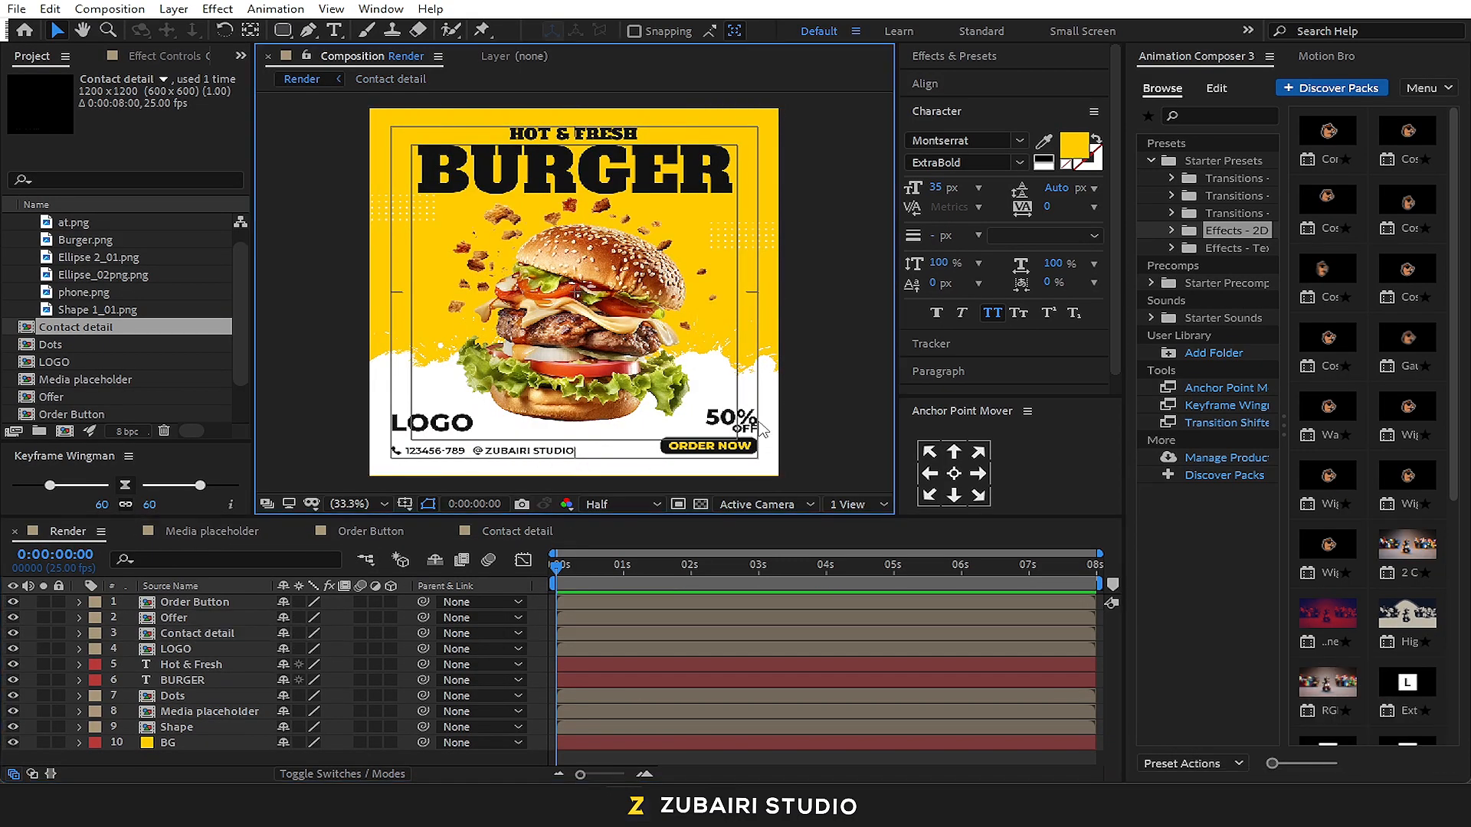
Select the BURGER text layer and show the starter text transition presets with larger thumbnails
{"action": "left_click", "coordinate": [201, 664]}
{"action": "left_click", "coordinate": [213, 681], "text": "shift"}
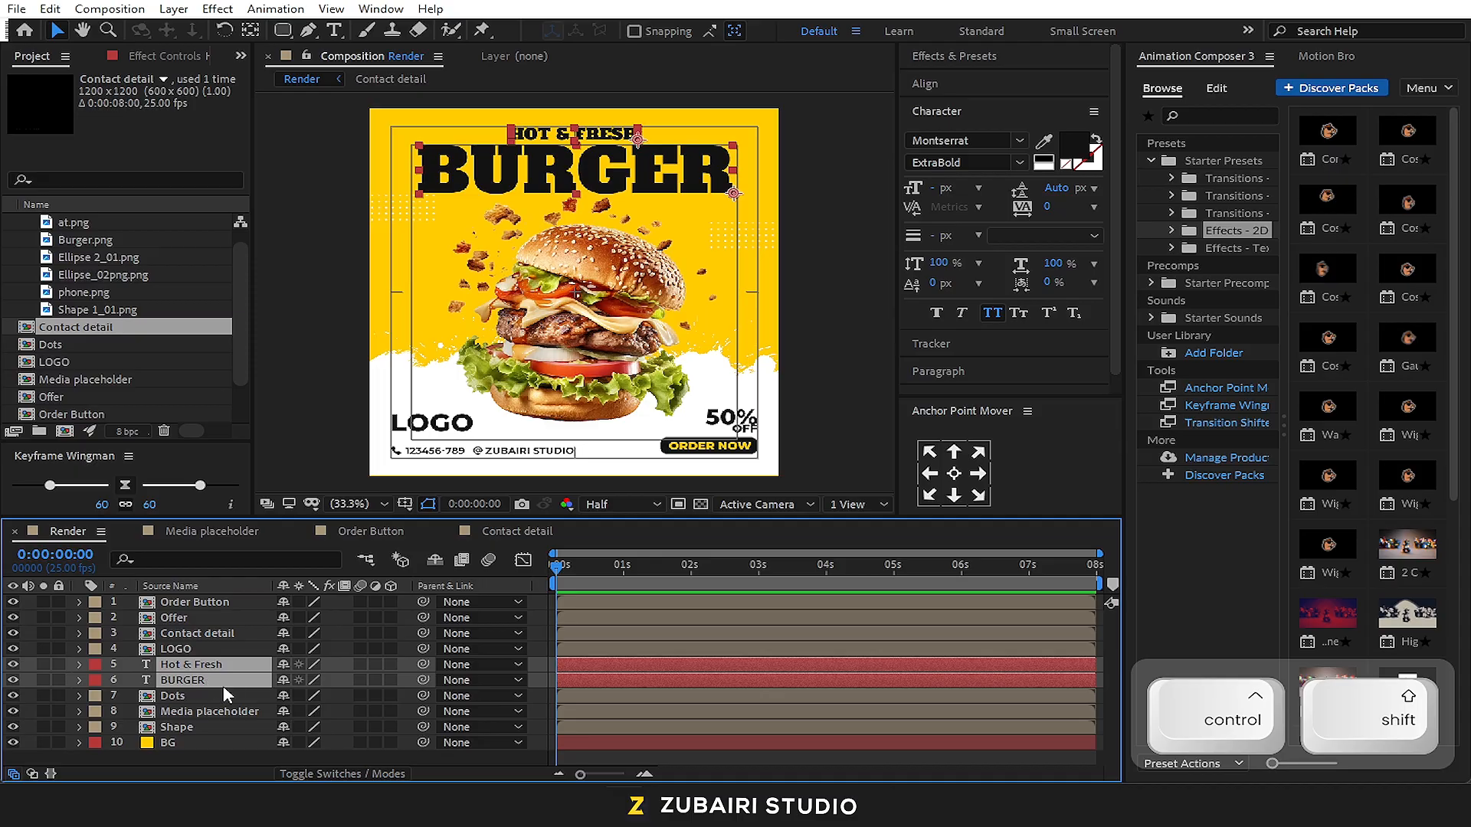
{"action": "left_click", "coordinate": [251, 754]}
{"action": "left_click", "coordinate": [231, 668]}
{"action": "left_click", "coordinate": [229, 681]}
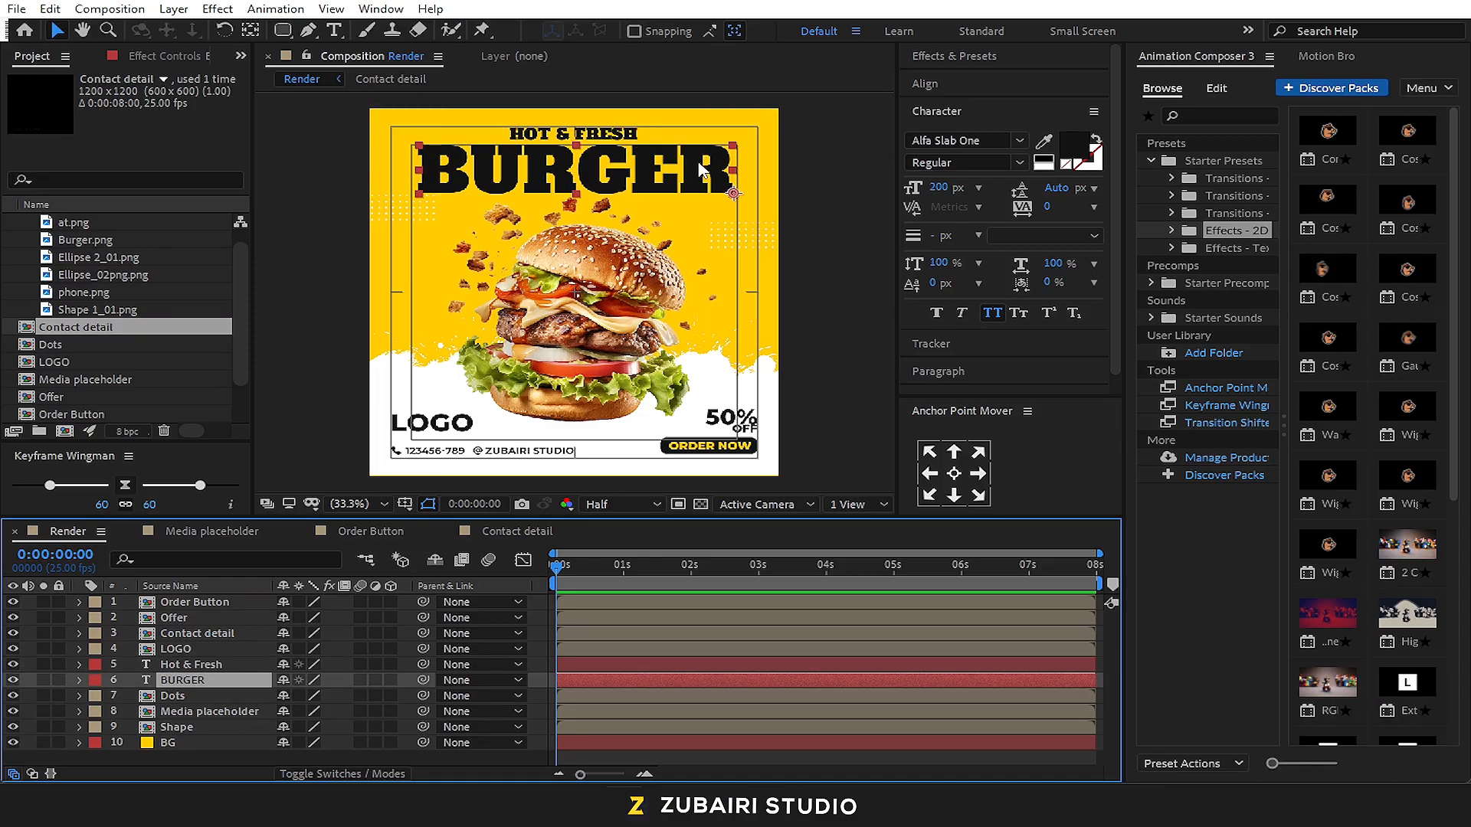
{"action": "left_click", "coordinate": [1253, 183]}
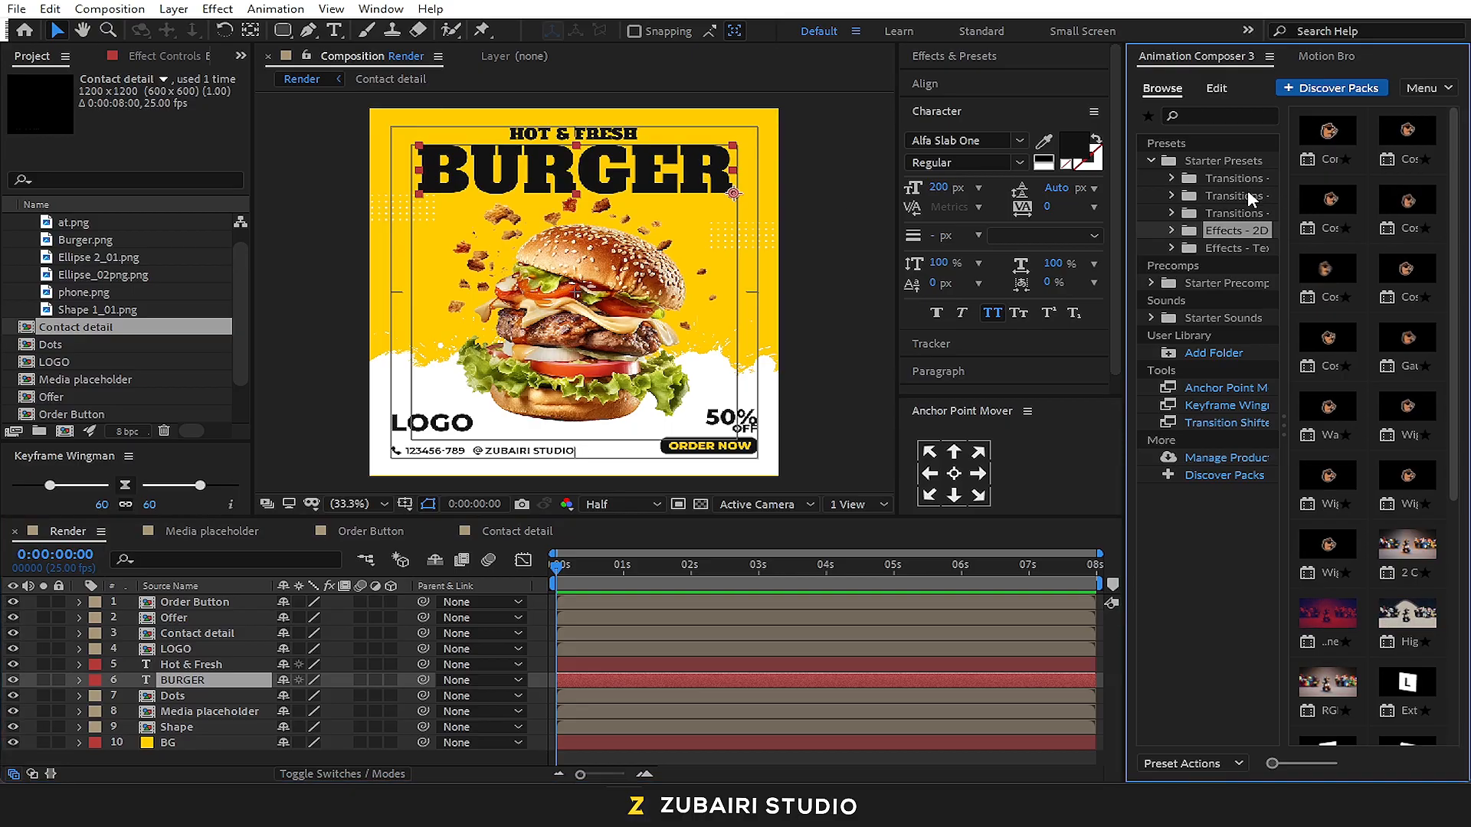
{"action": "left_click", "coordinate": [1240, 248]}
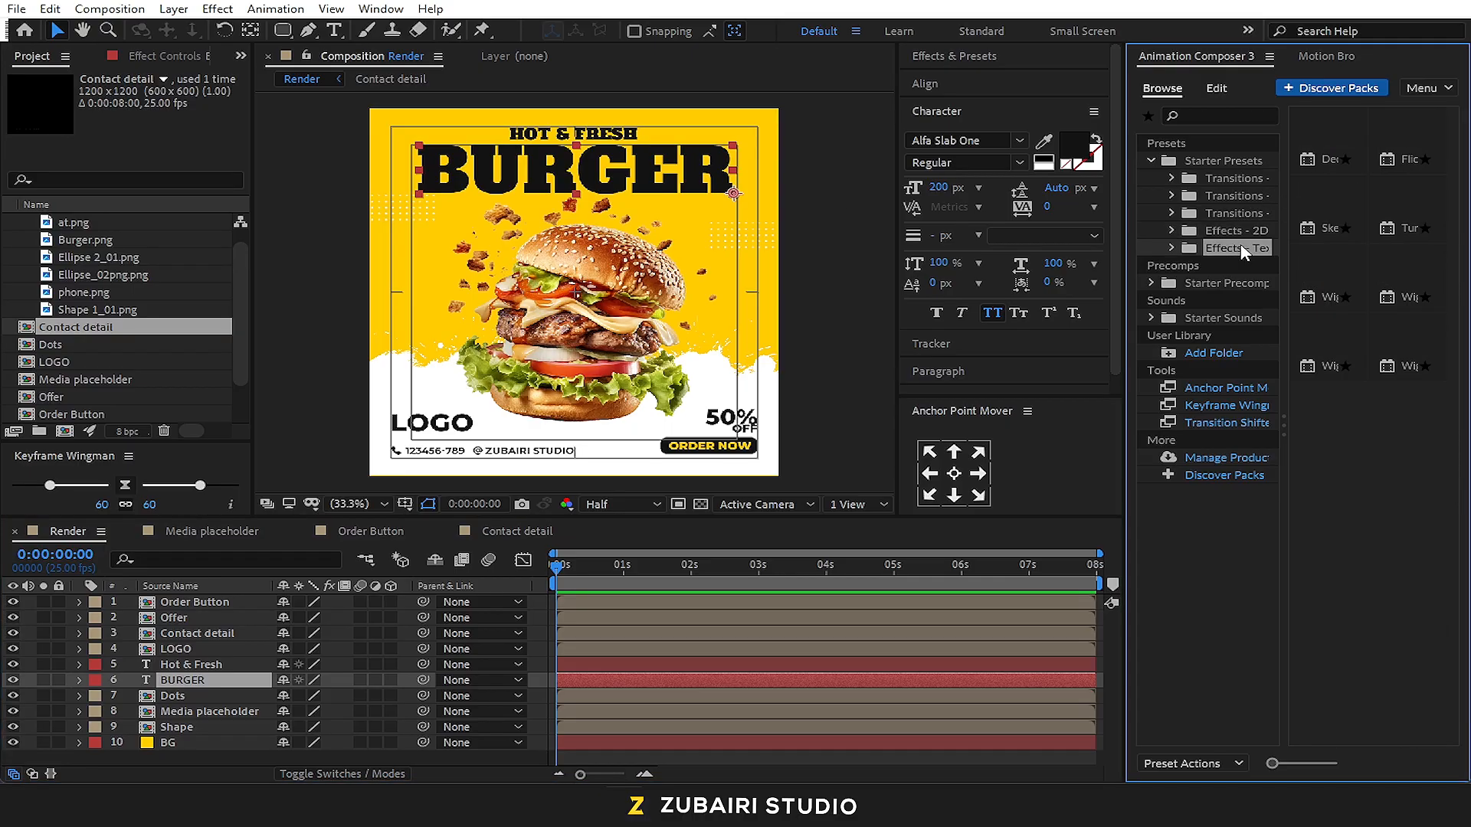
{"action": "left_click", "coordinate": [1215, 210]}
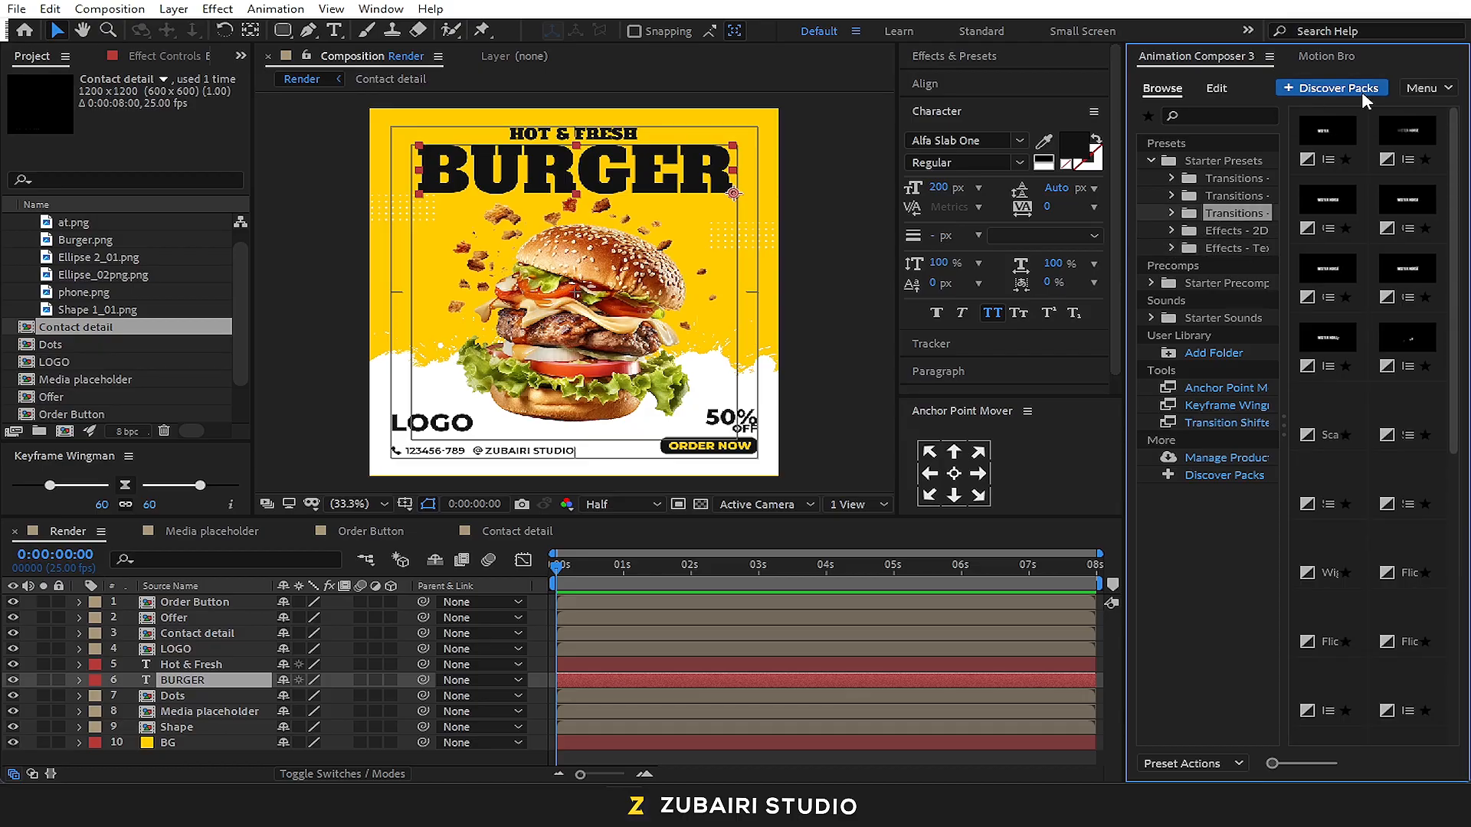
{"action": "left_click", "coordinate": [1297, 764]}
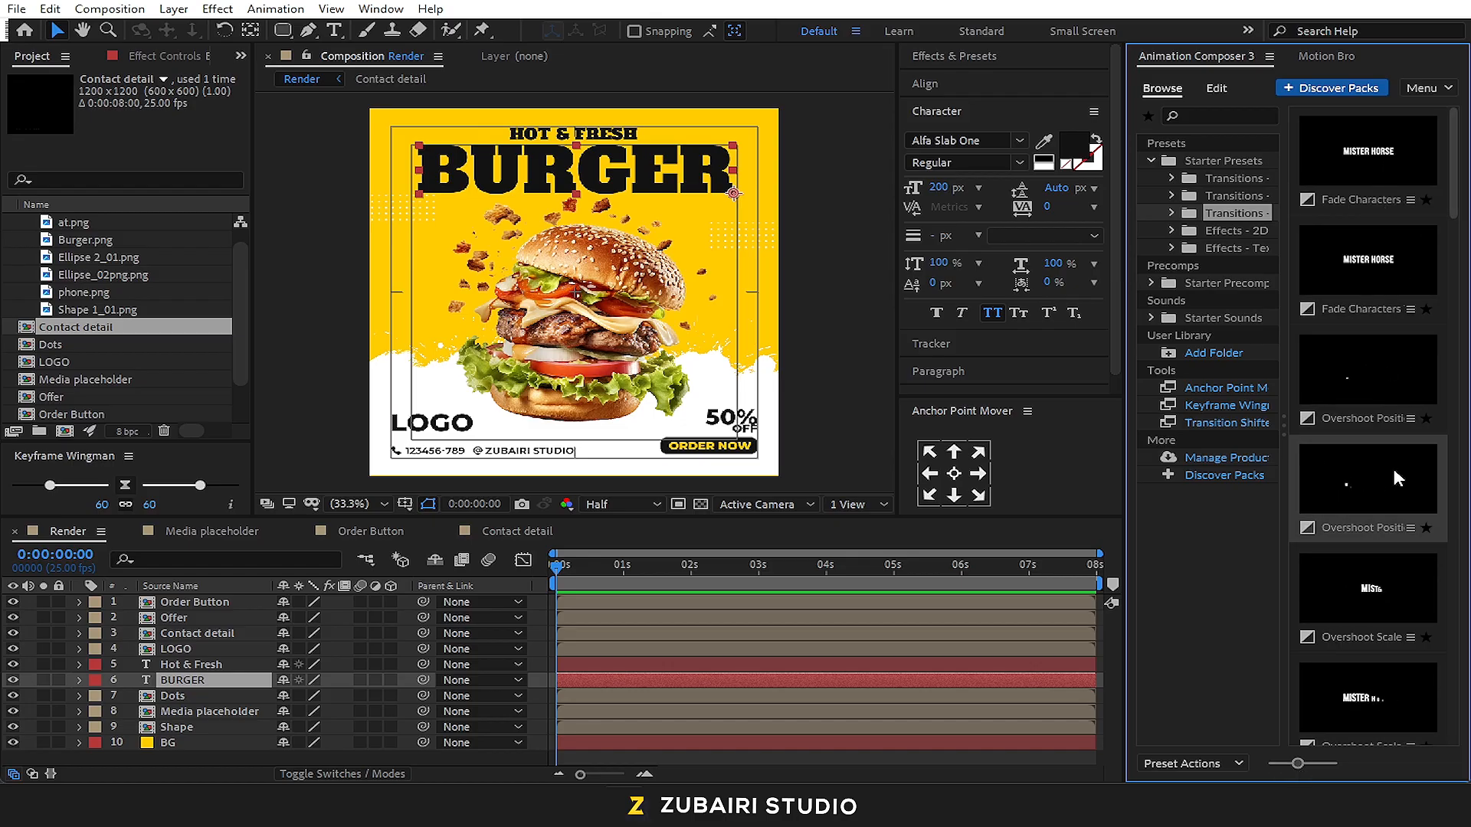
Apply the Overshoot Position preset's Bottom variant as an In transition to the BURGER text layer and preview it
{"action": "left_click", "coordinate": [1377, 375]}
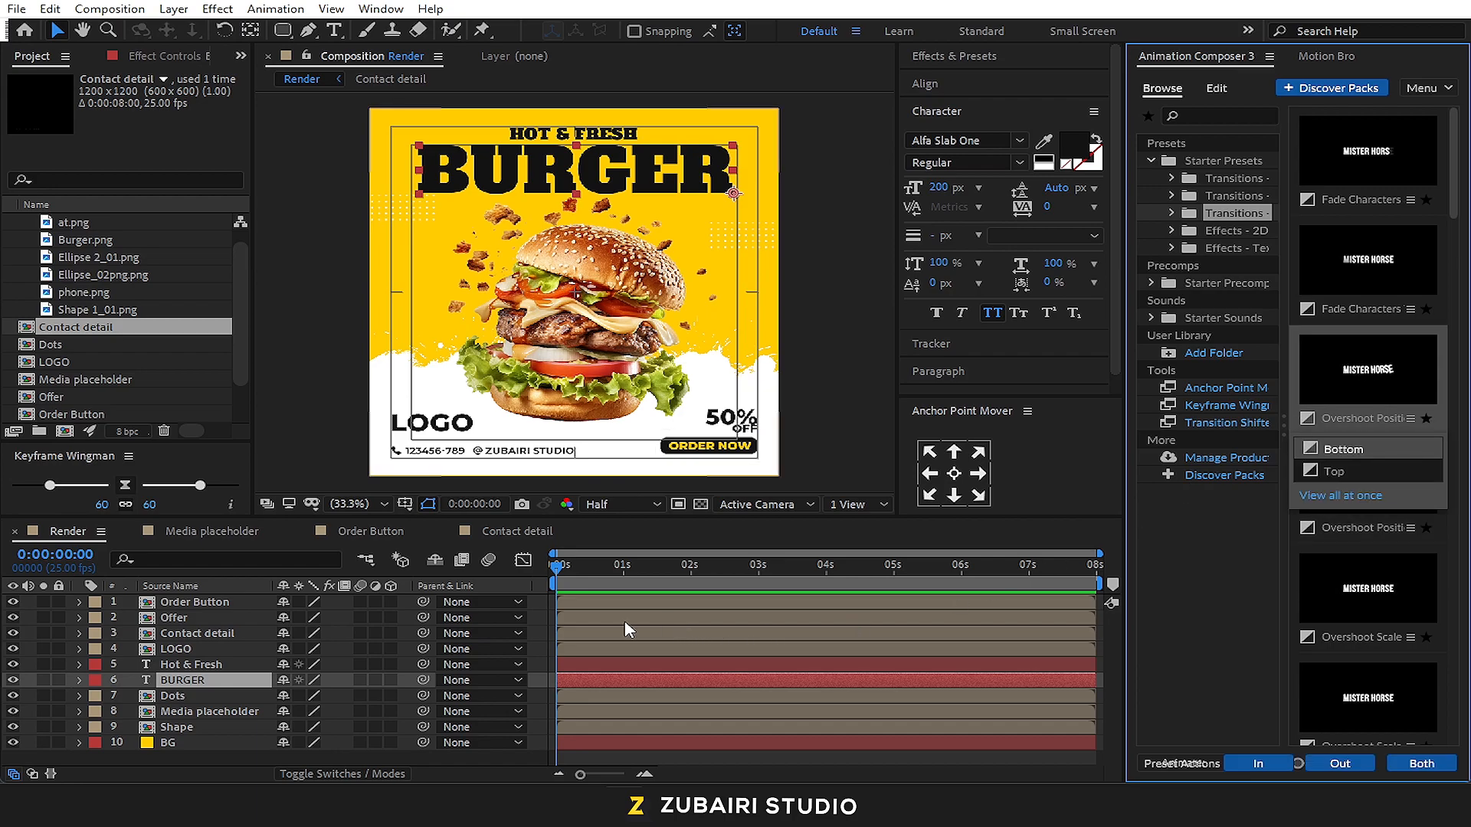
{"action": "left_click", "coordinate": [1276, 760]}
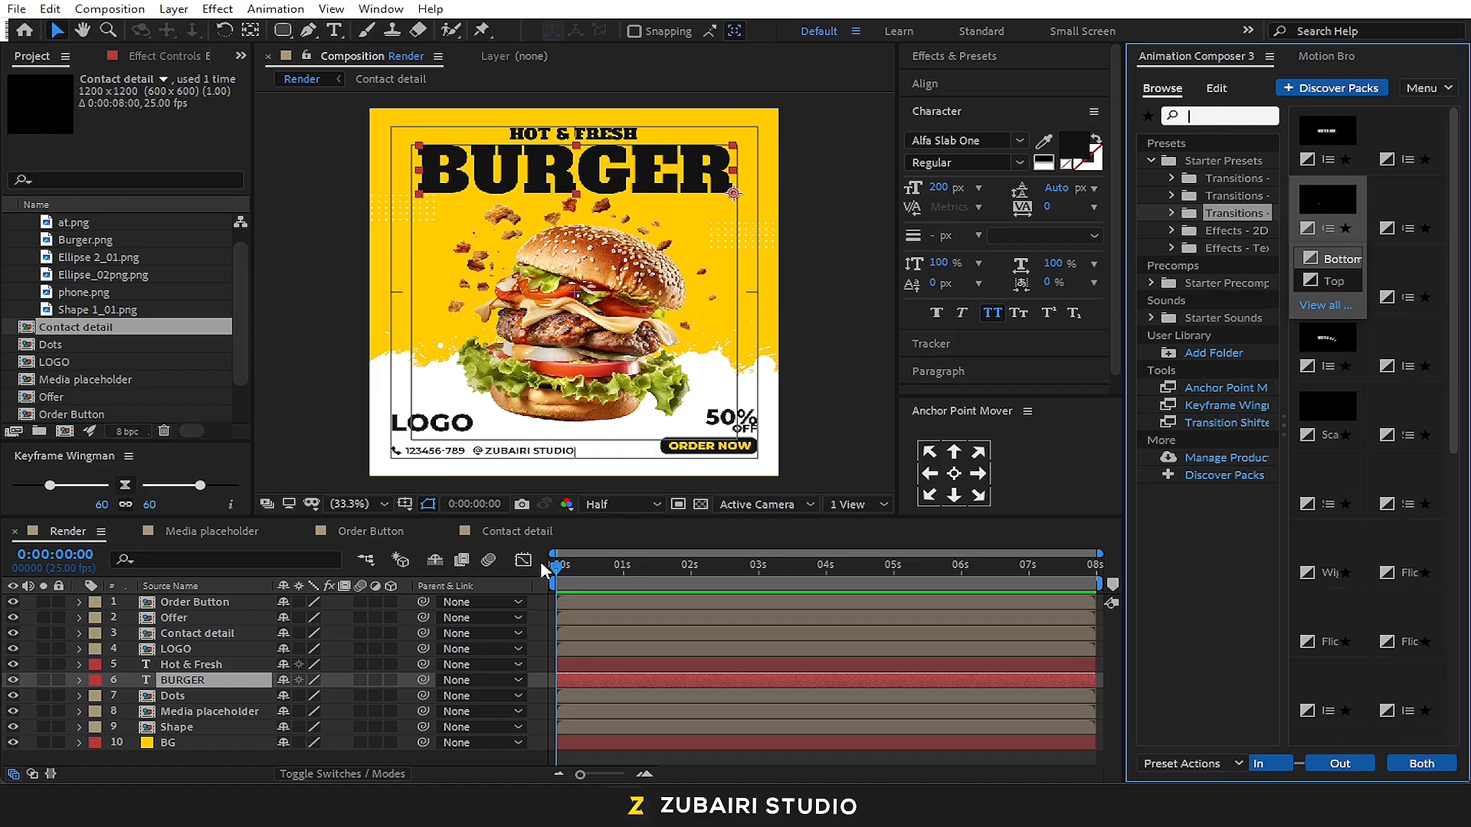
{"action": "left_click", "coordinate": [563, 566]}
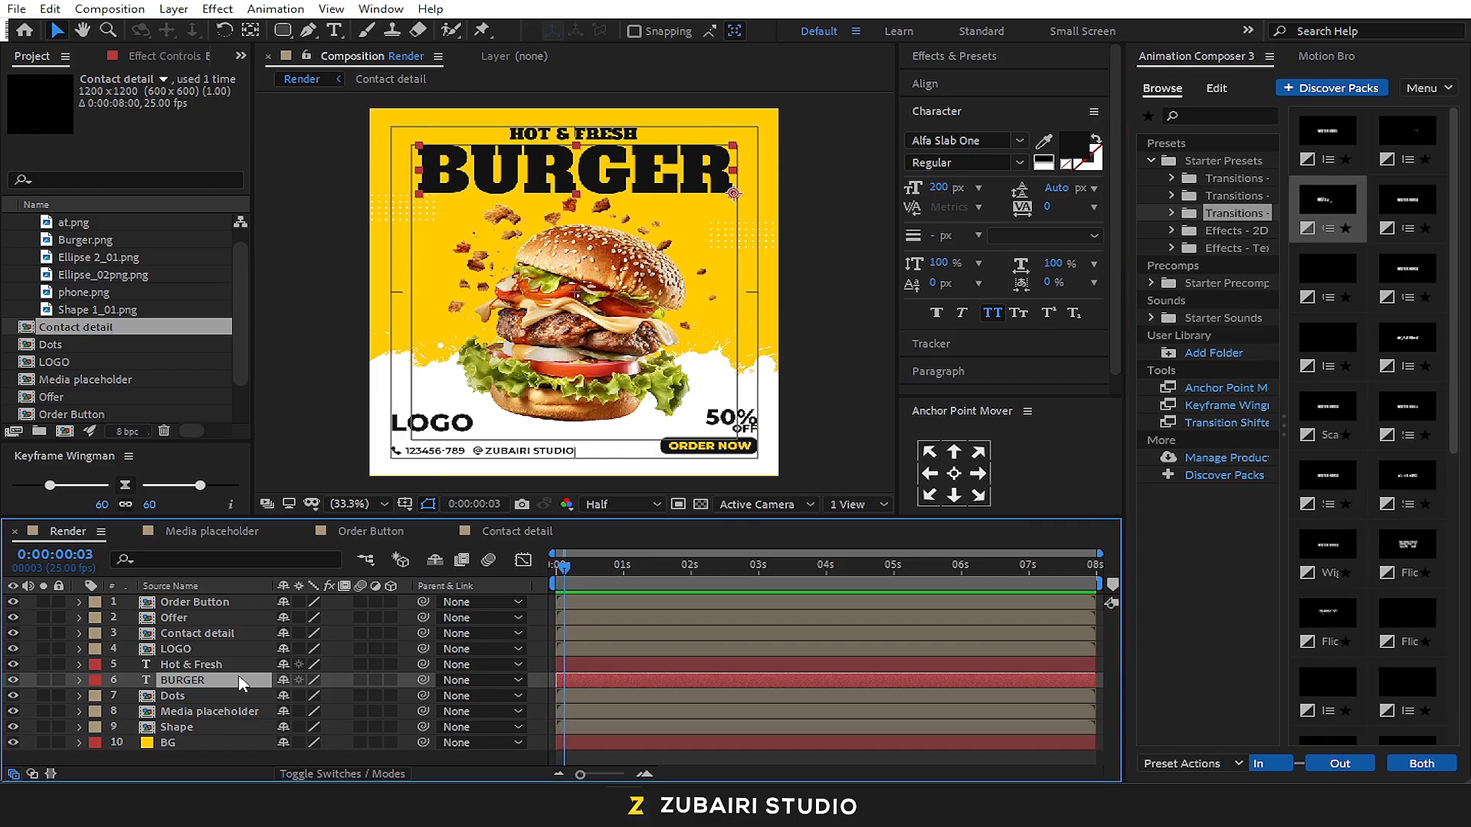
{"action": "left_click", "coordinate": [1275, 761]}
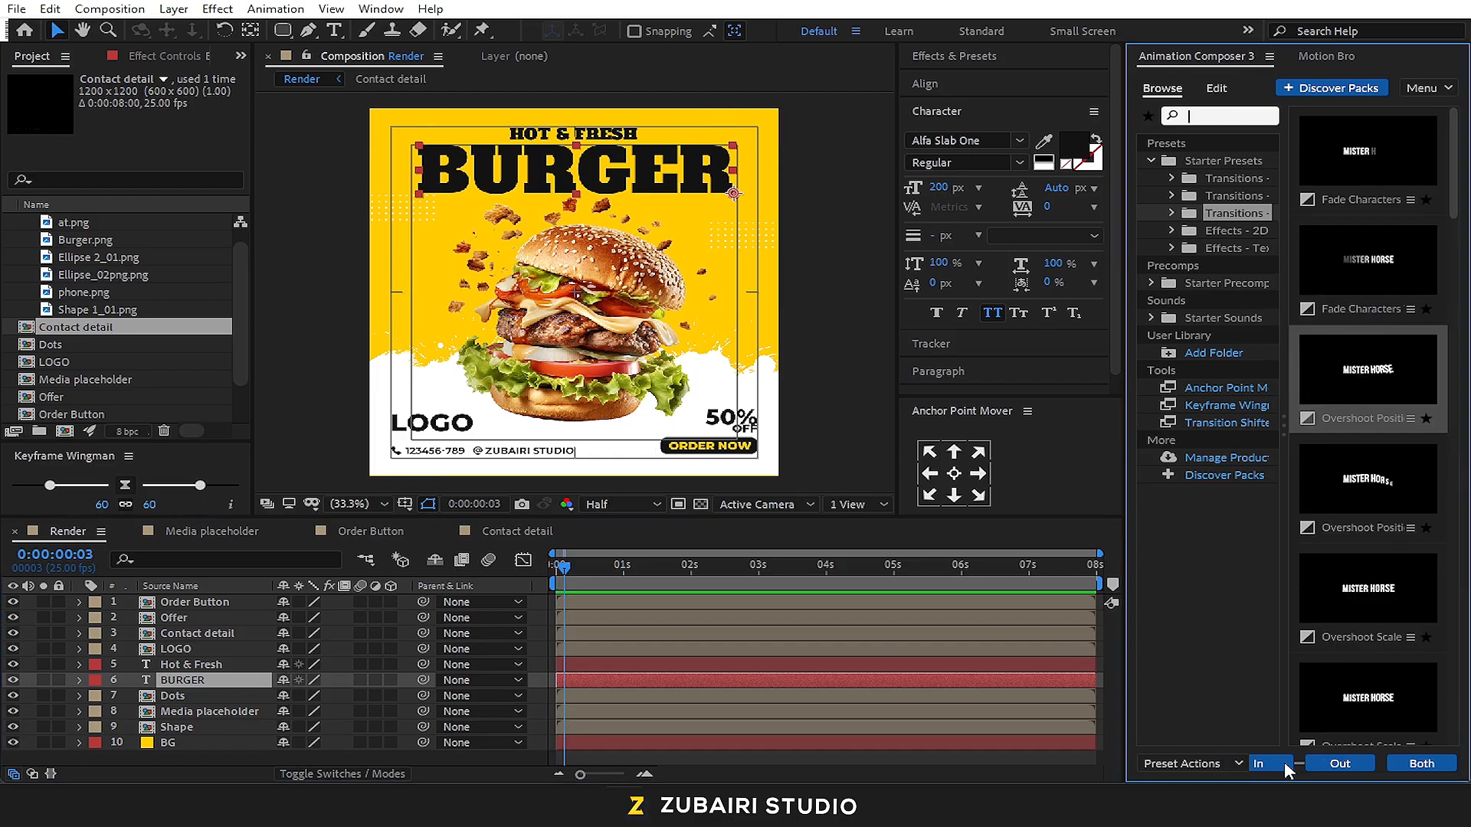
{"action": "left_click", "coordinate": [1290, 763]}
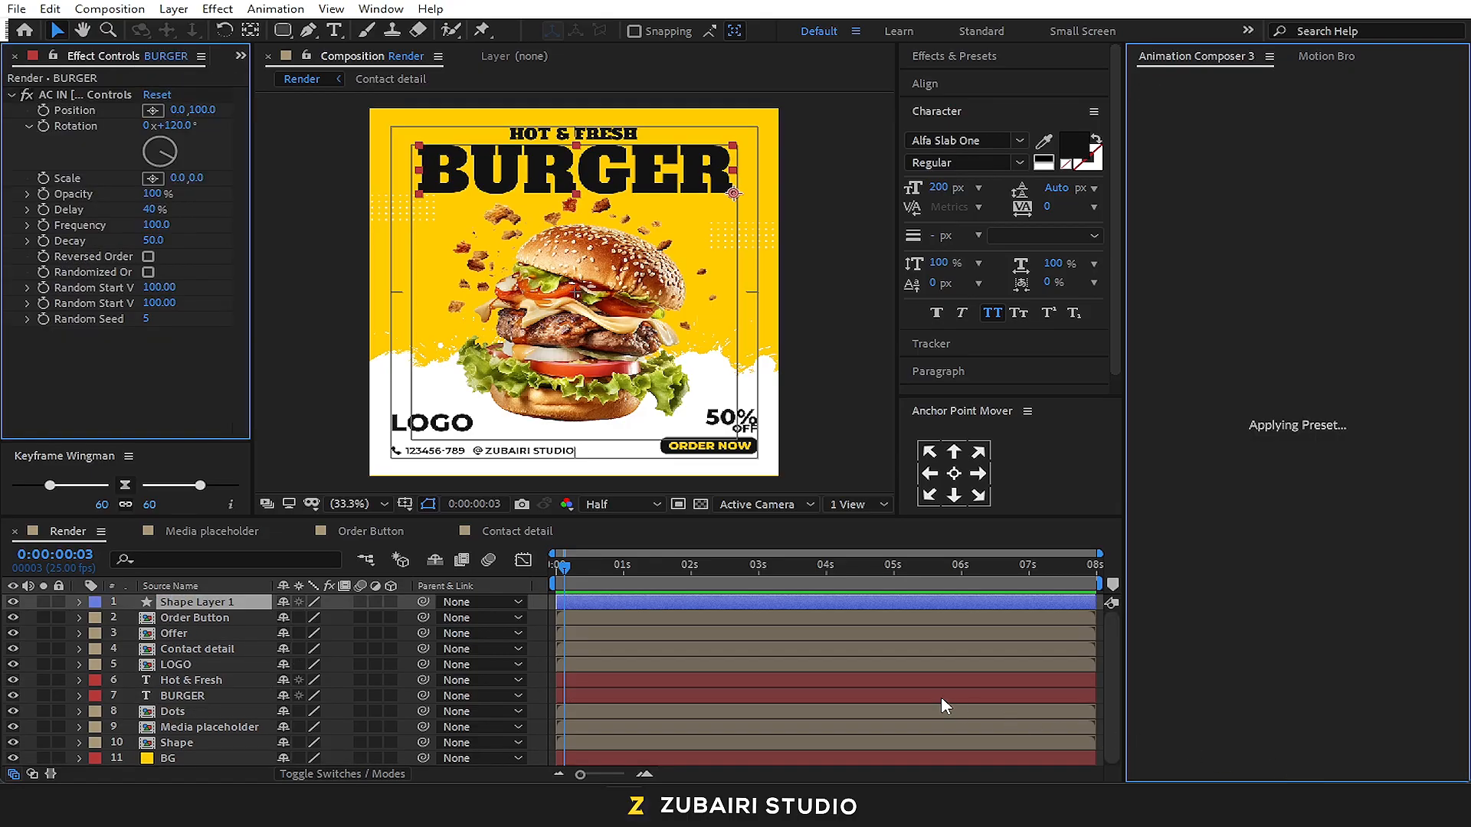
{"action": "left_click", "coordinate": [560, 571]}
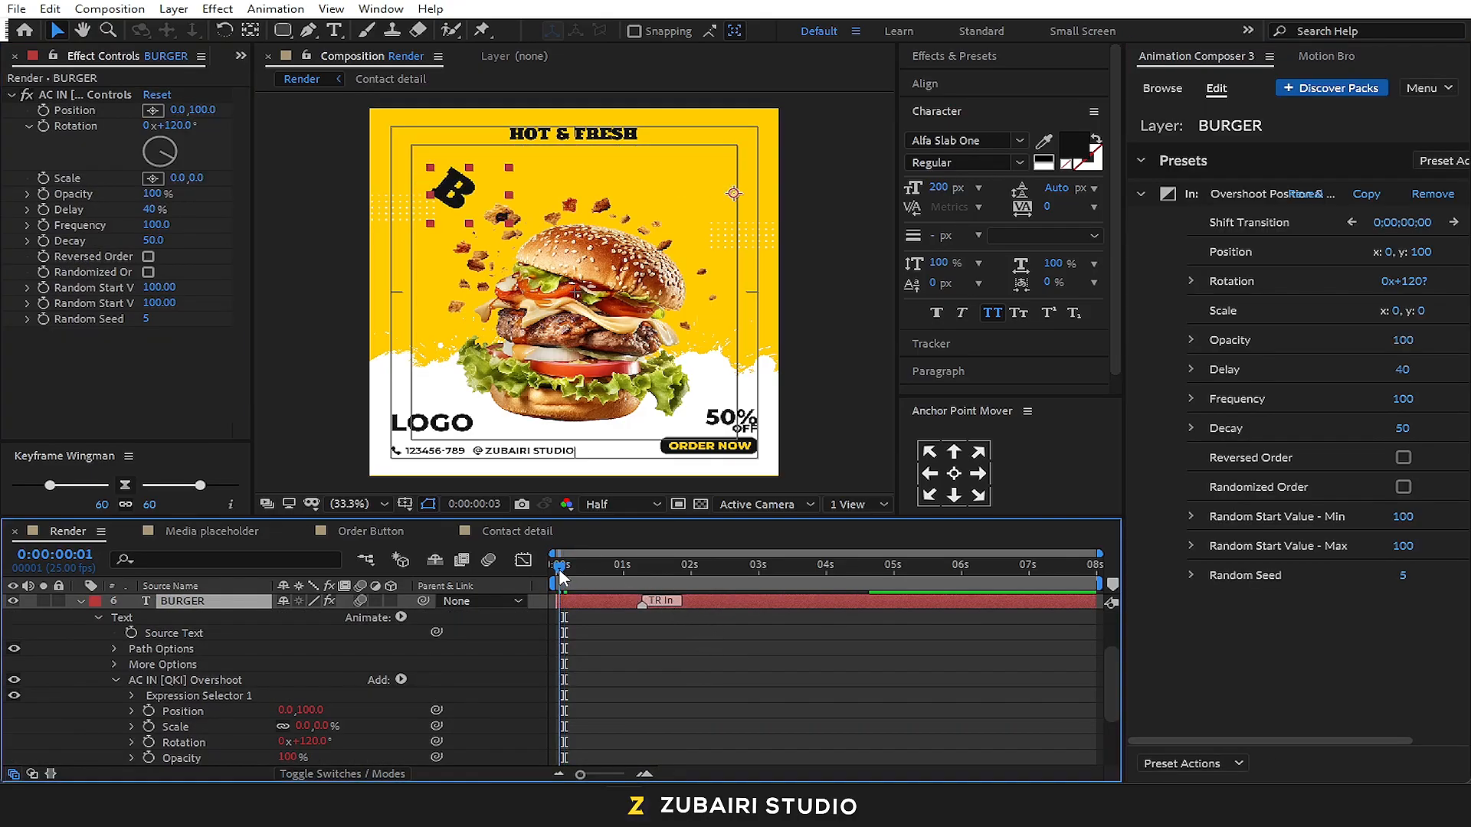
{"action": "key", "text": "space"}
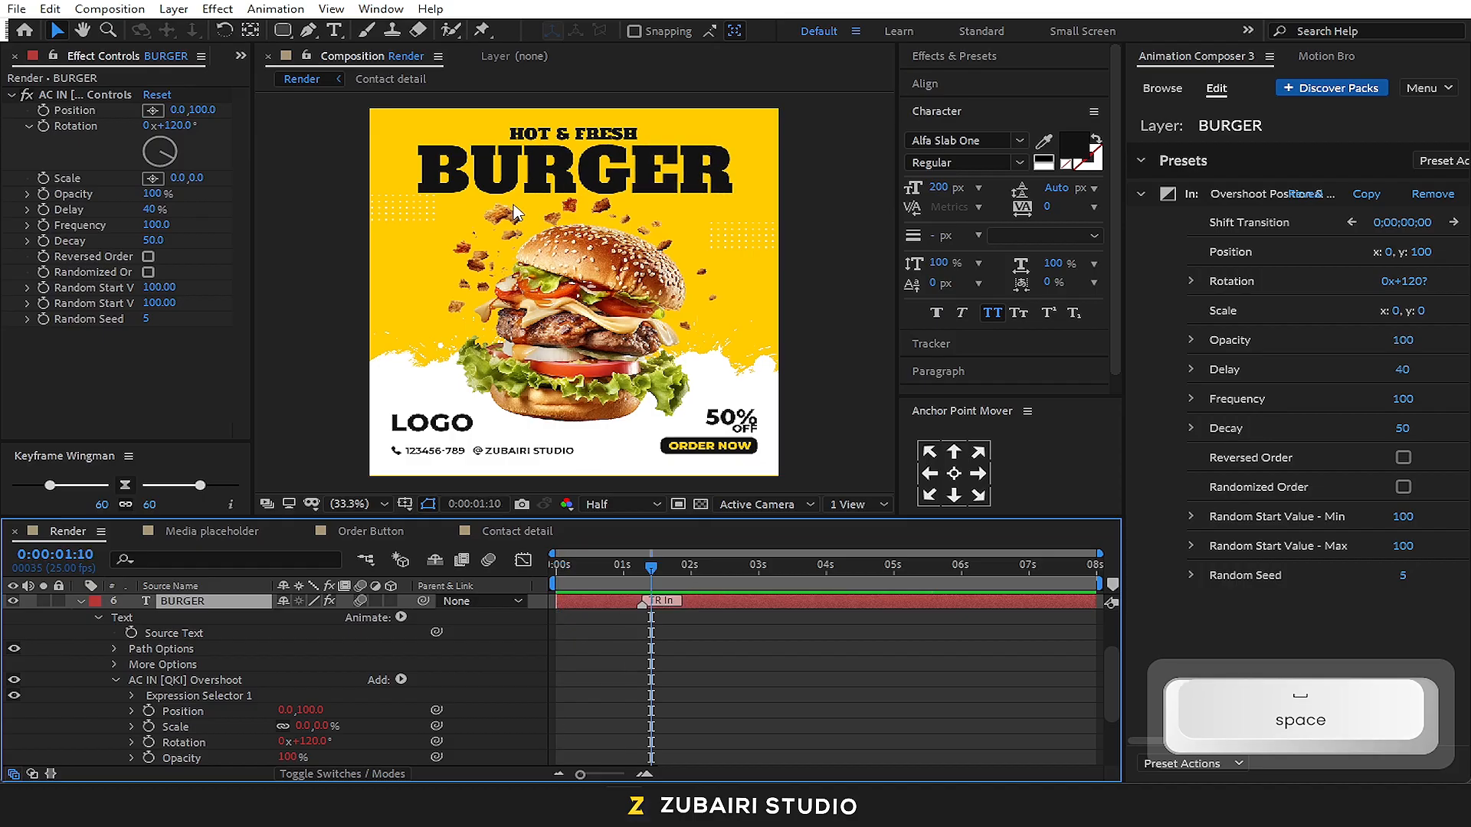
{"action": "left_click", "coordinate": [81, 602]}
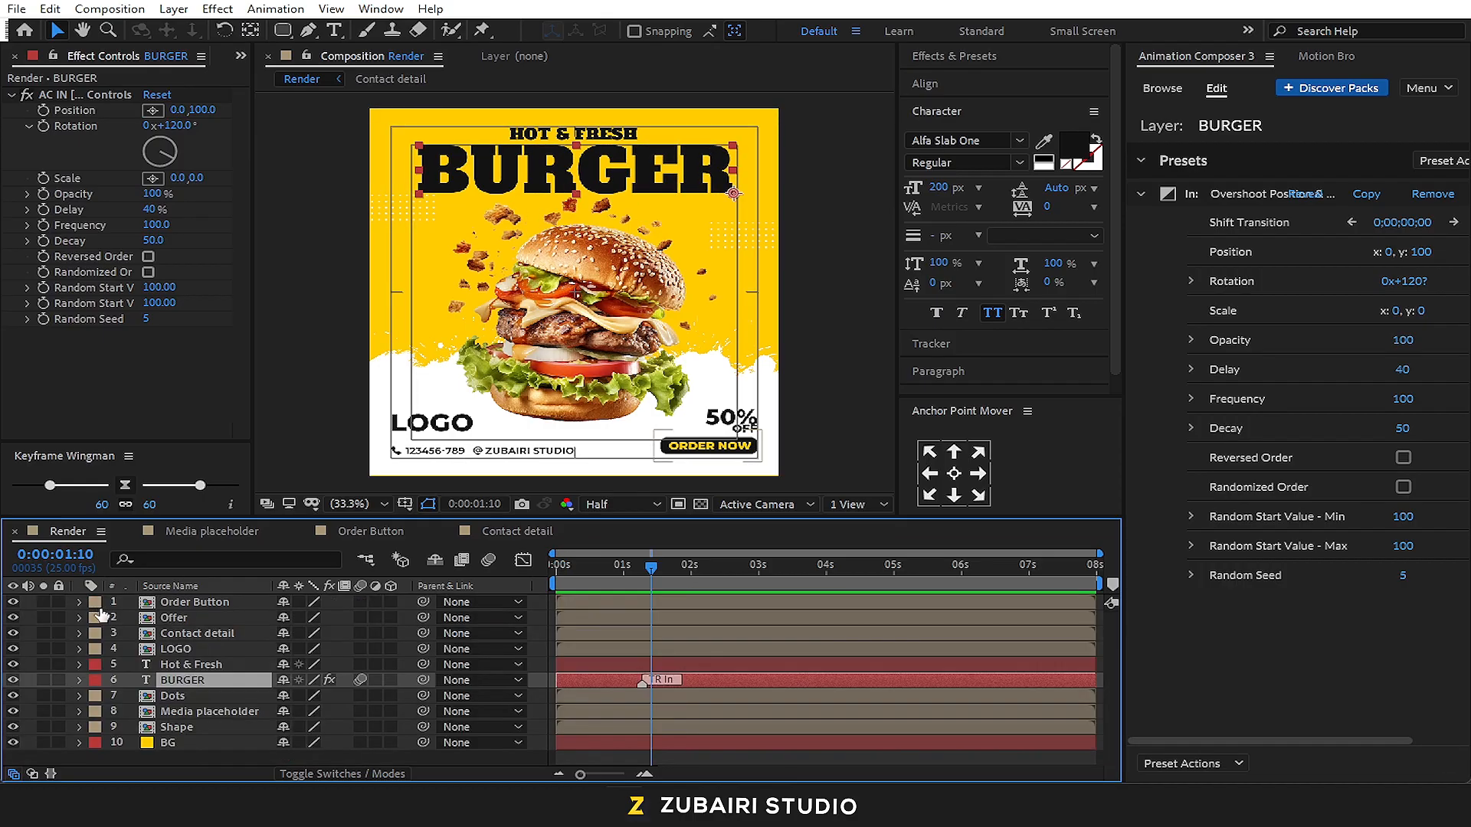
Apply the Scale & Tracking preset as an In transition to the Hot & Fresh text layer and preview it
{"action": "left_click", "coordinate": [584, 665]}
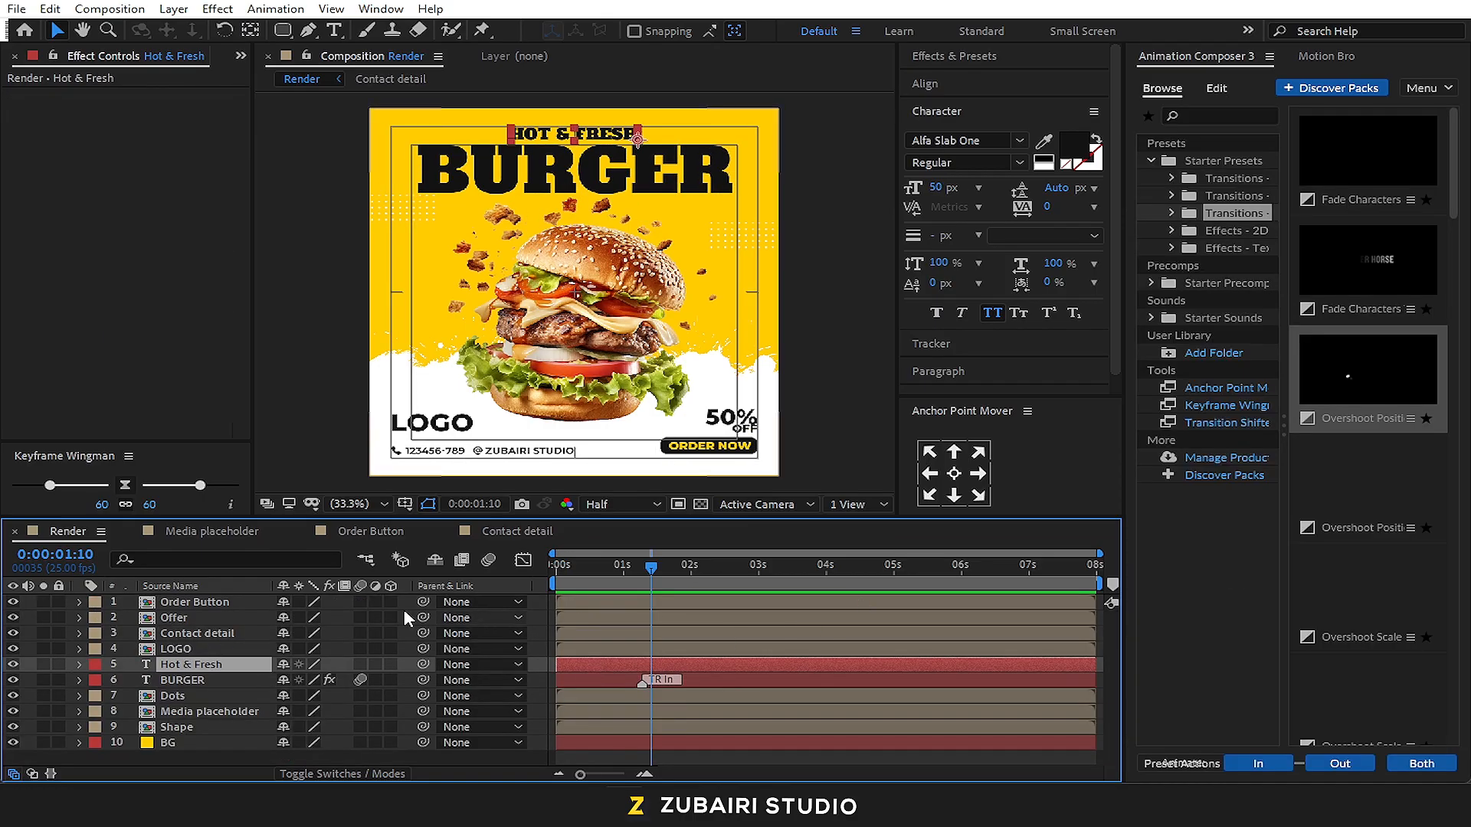
{"action": "scroll", "coordinate": [1410, 423], "scroll_direction": "down", "scroll_amount": 2}
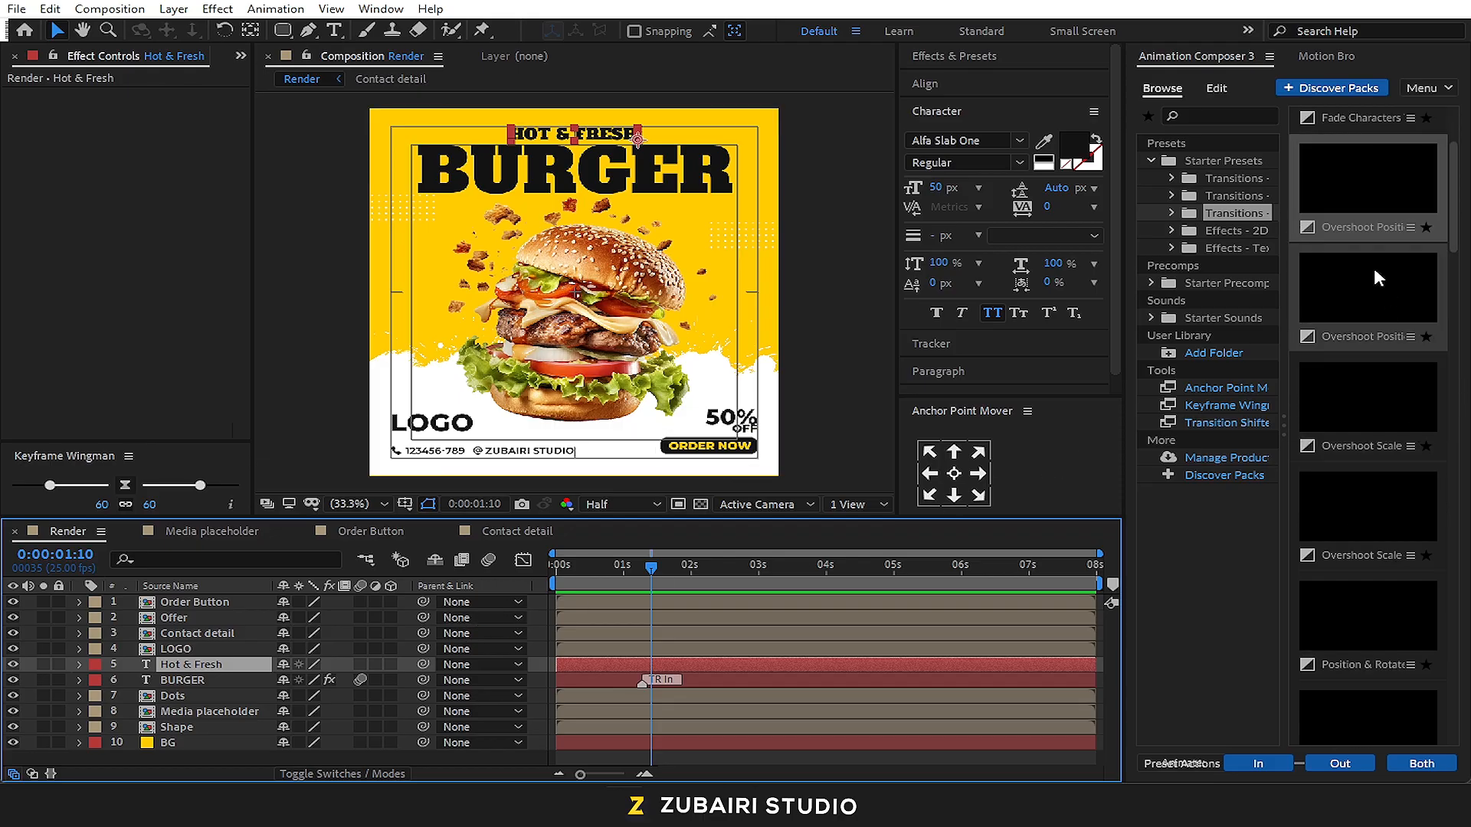
{"action": "left_click", "coordinate": [1442, 306]}
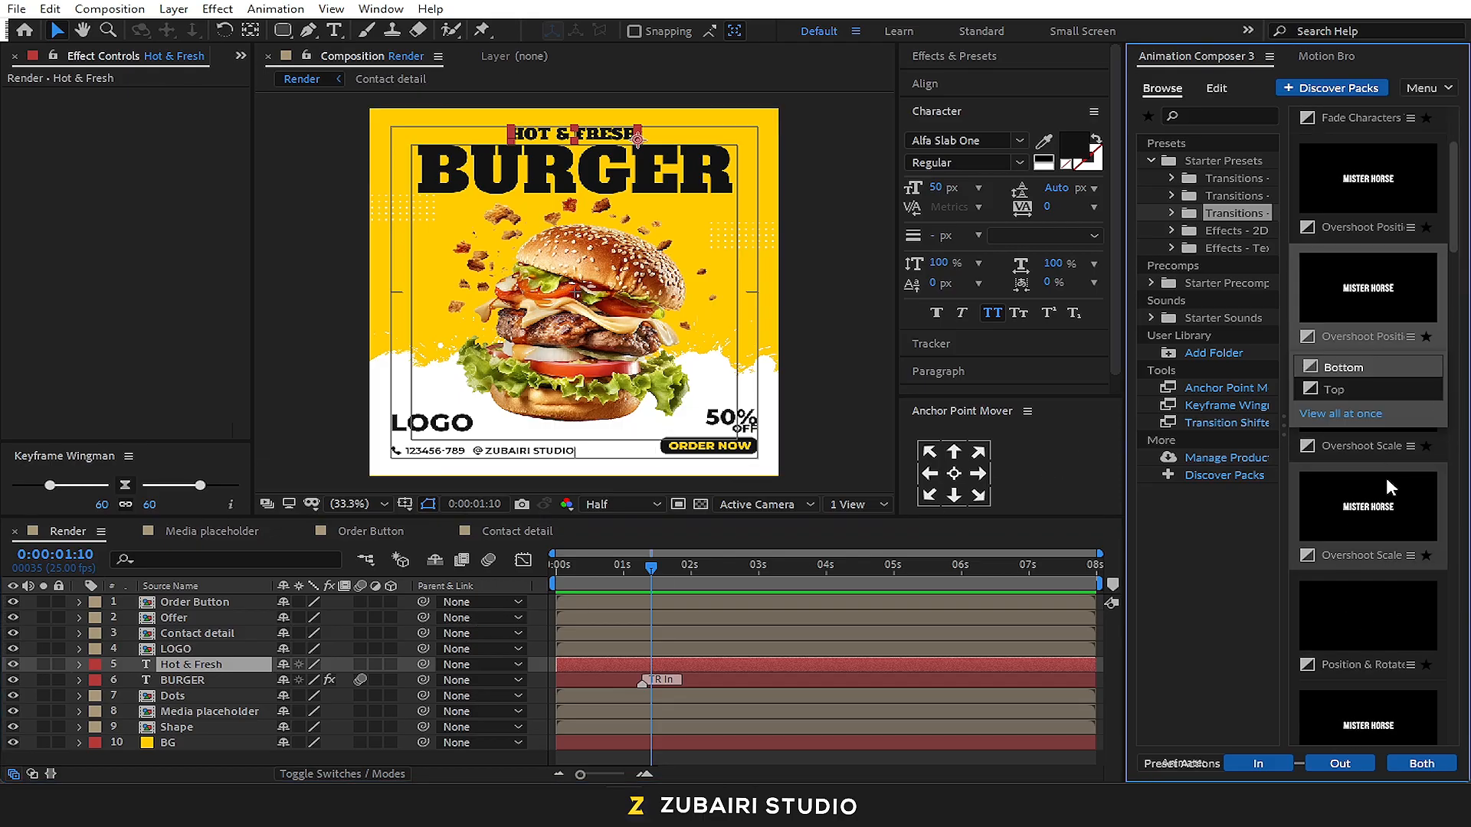
{"action": "scroll", "coordinate": [1388, 481], "scroll_direction": "down", "scroll_amount": 1}
{"action": "scroll", "coordinate": [1427, 511], "scroll_direction": "down", "scroll_amount": 3}
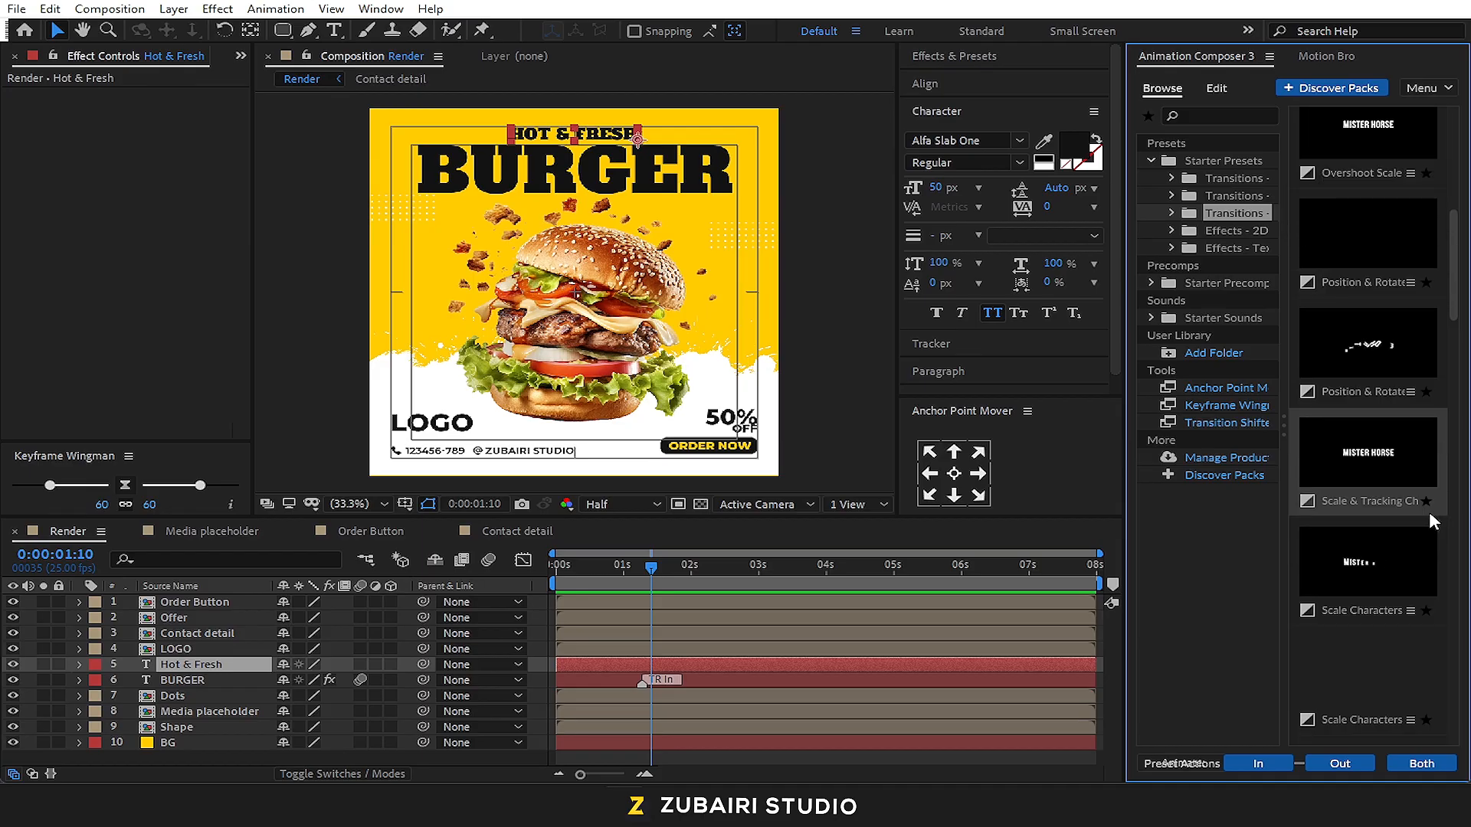
{"action": "left_click", "coordinate": [1411, 460]}
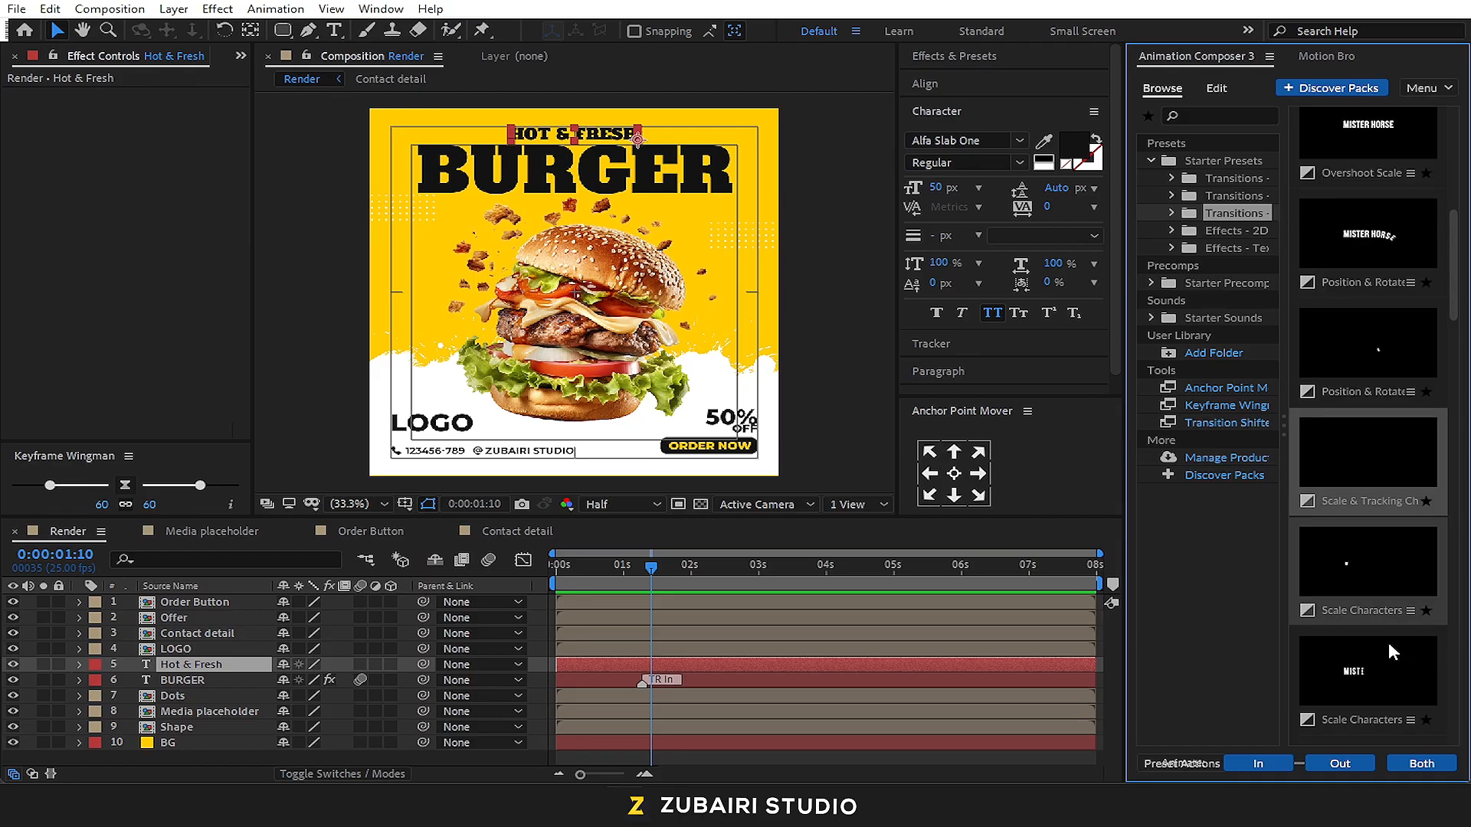
{"action": "left_click", "coordinate": [1289, 763]}
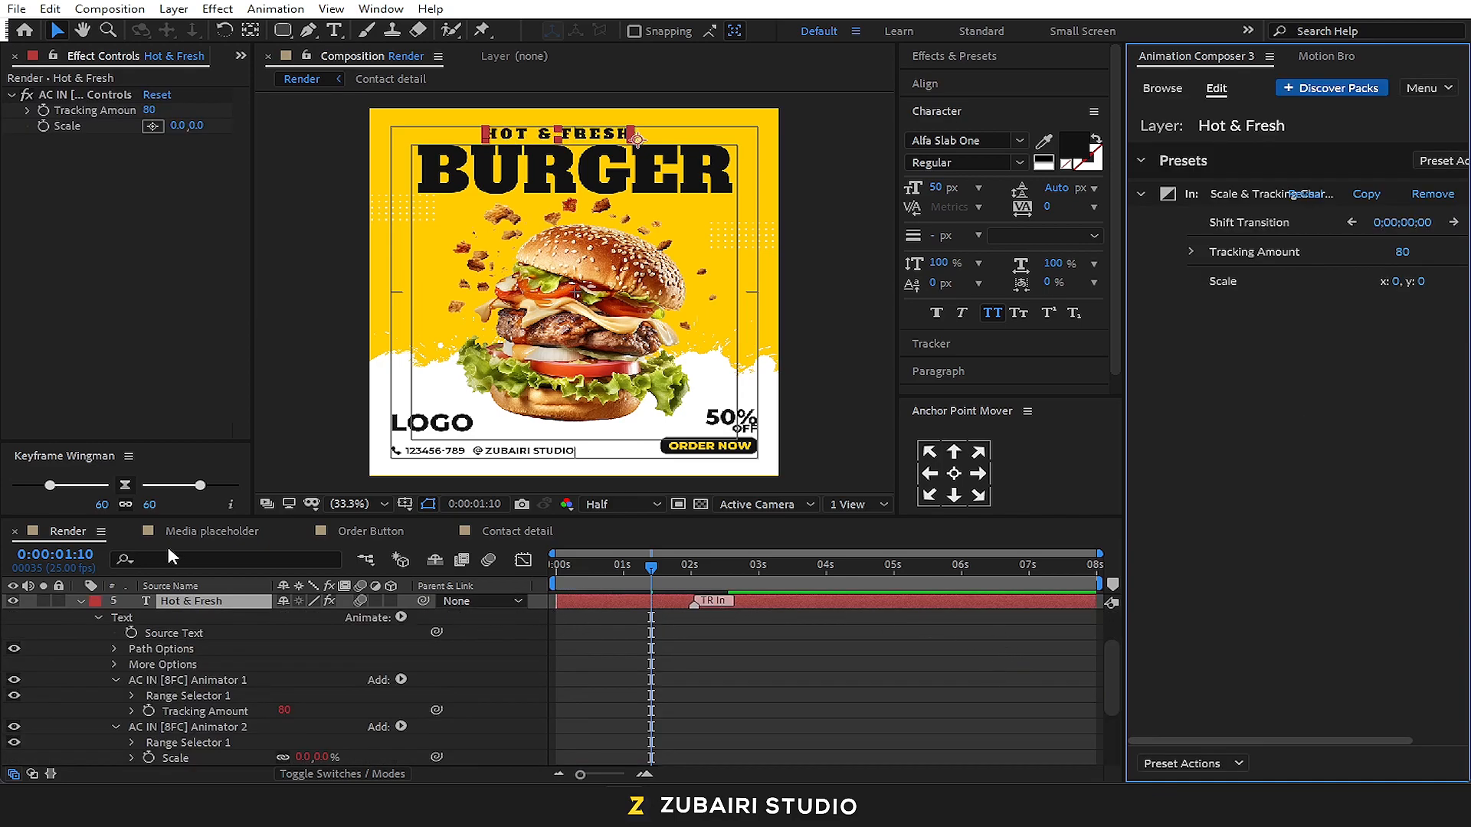
{"action": "left_click", "coordinate": [82, 602]}
{"action": "left_click_drag", "start_coordinate": [597, 570], "coordinate": [542, 569]}
{"action": "key", "text": "space"}
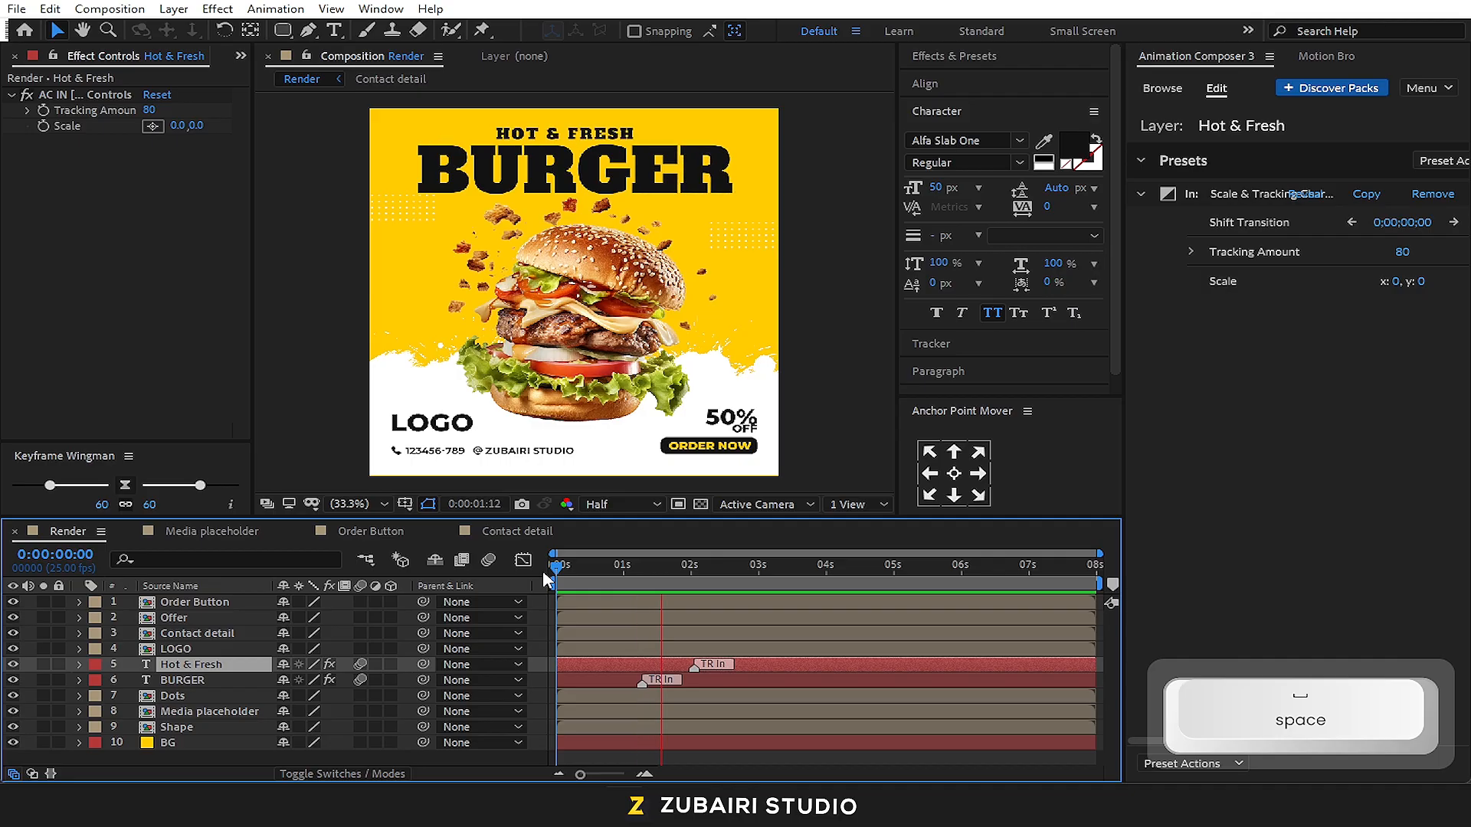
{"action": "key", "text": "space"}
Centre the anchor point of the Hot & Fresh text layer and preview the title animation from the start
{"action": "left_click_drag", "start_coordinate": [665, 565], "coordinate": [677, 567]}
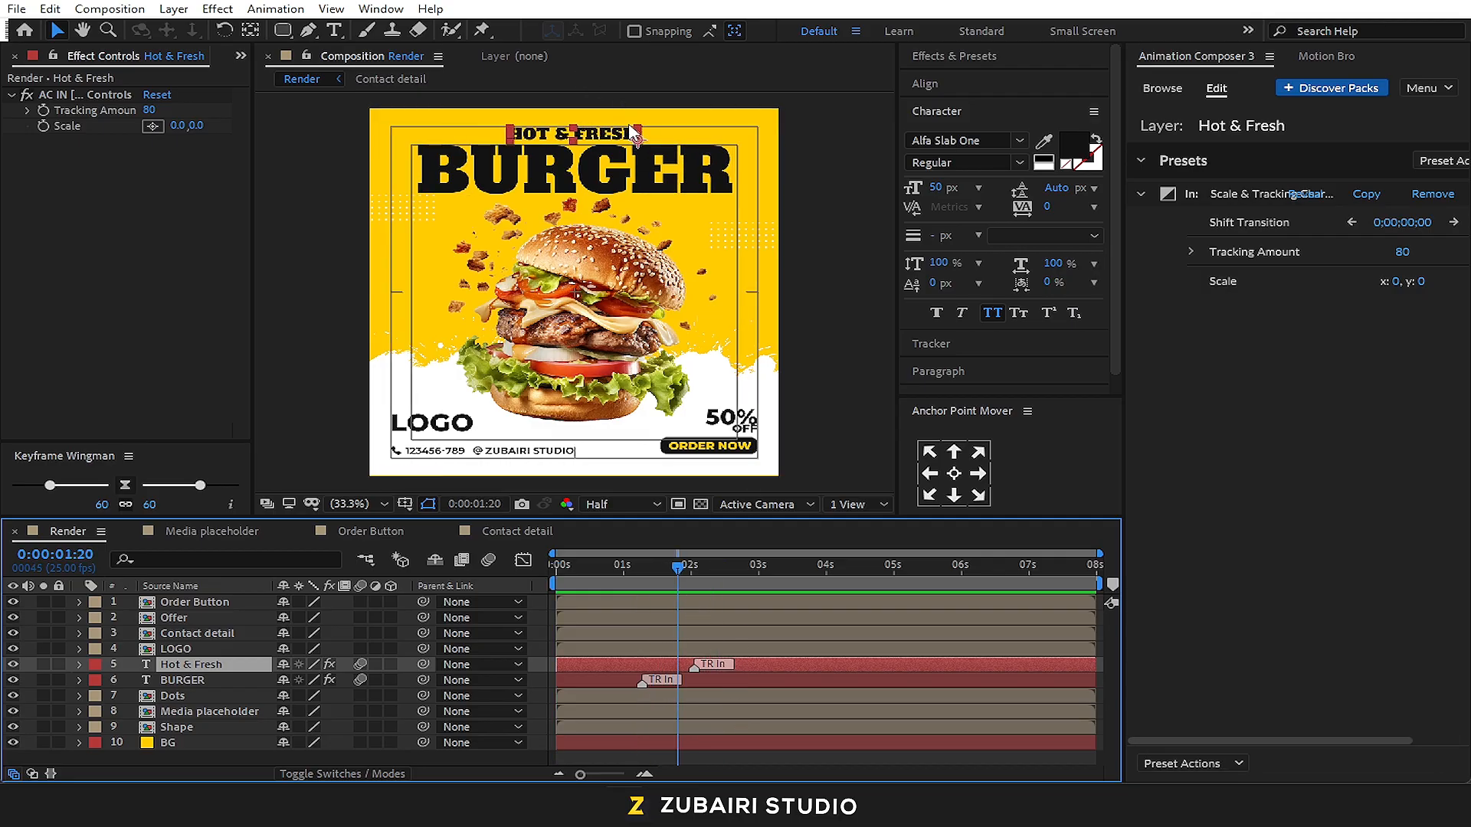
{"action": "left_click", "coordinate": [954, 473]}
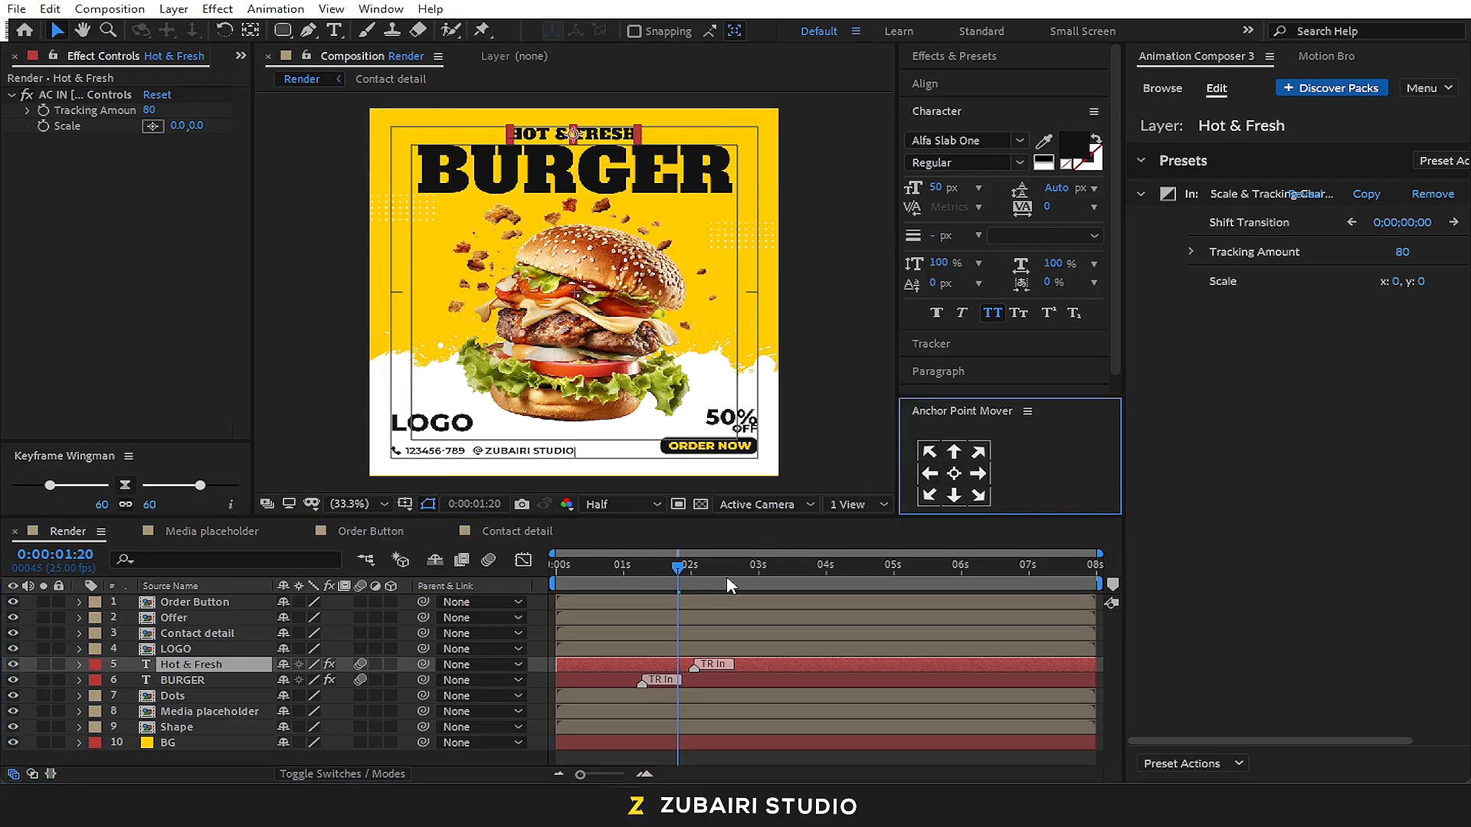
{"action": "key", "text": "space"}
{"action": "left_click", "coordinate": [563, 566]}
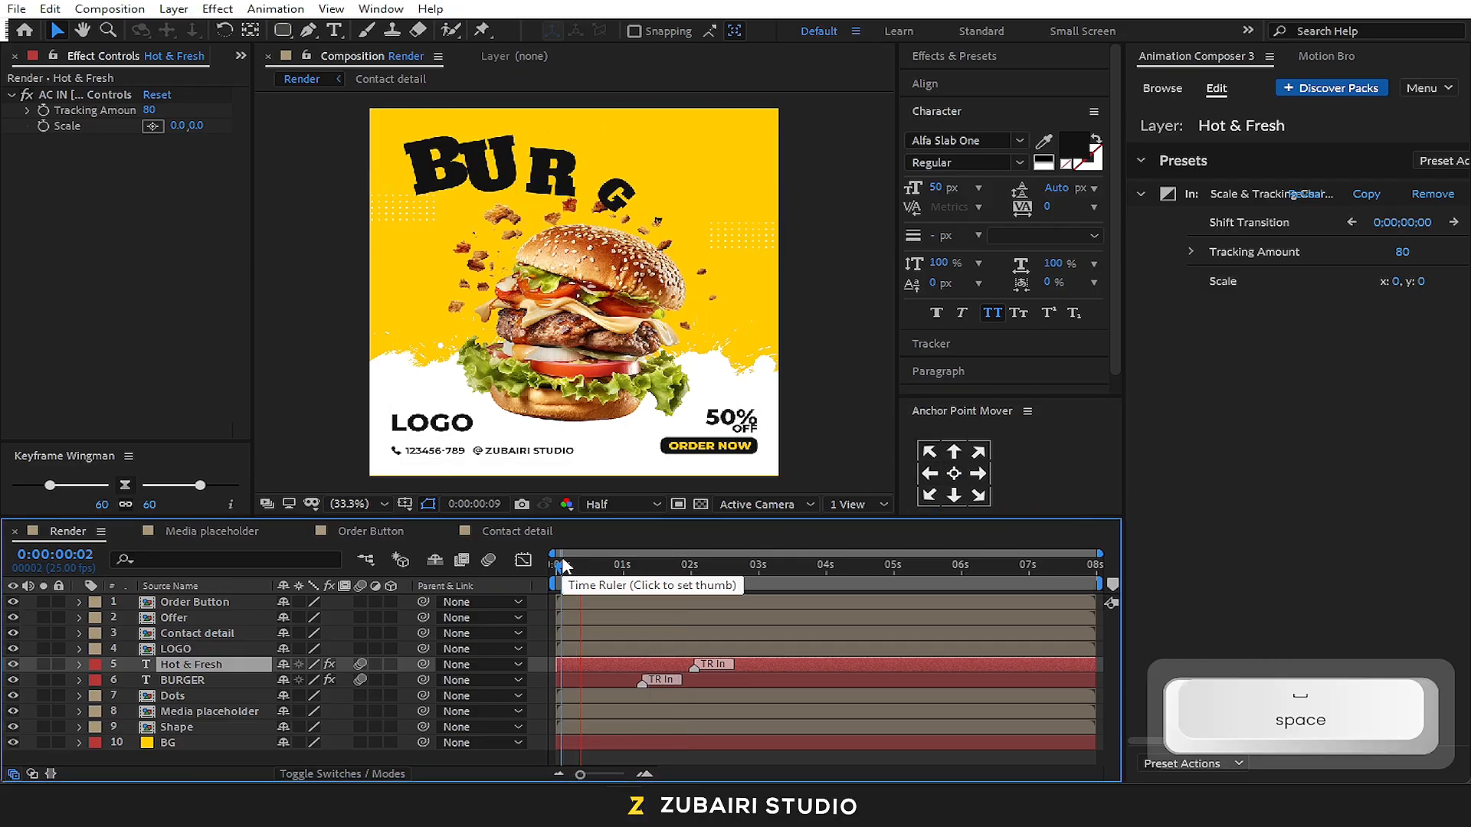
{"action": "key", "text": "space"}
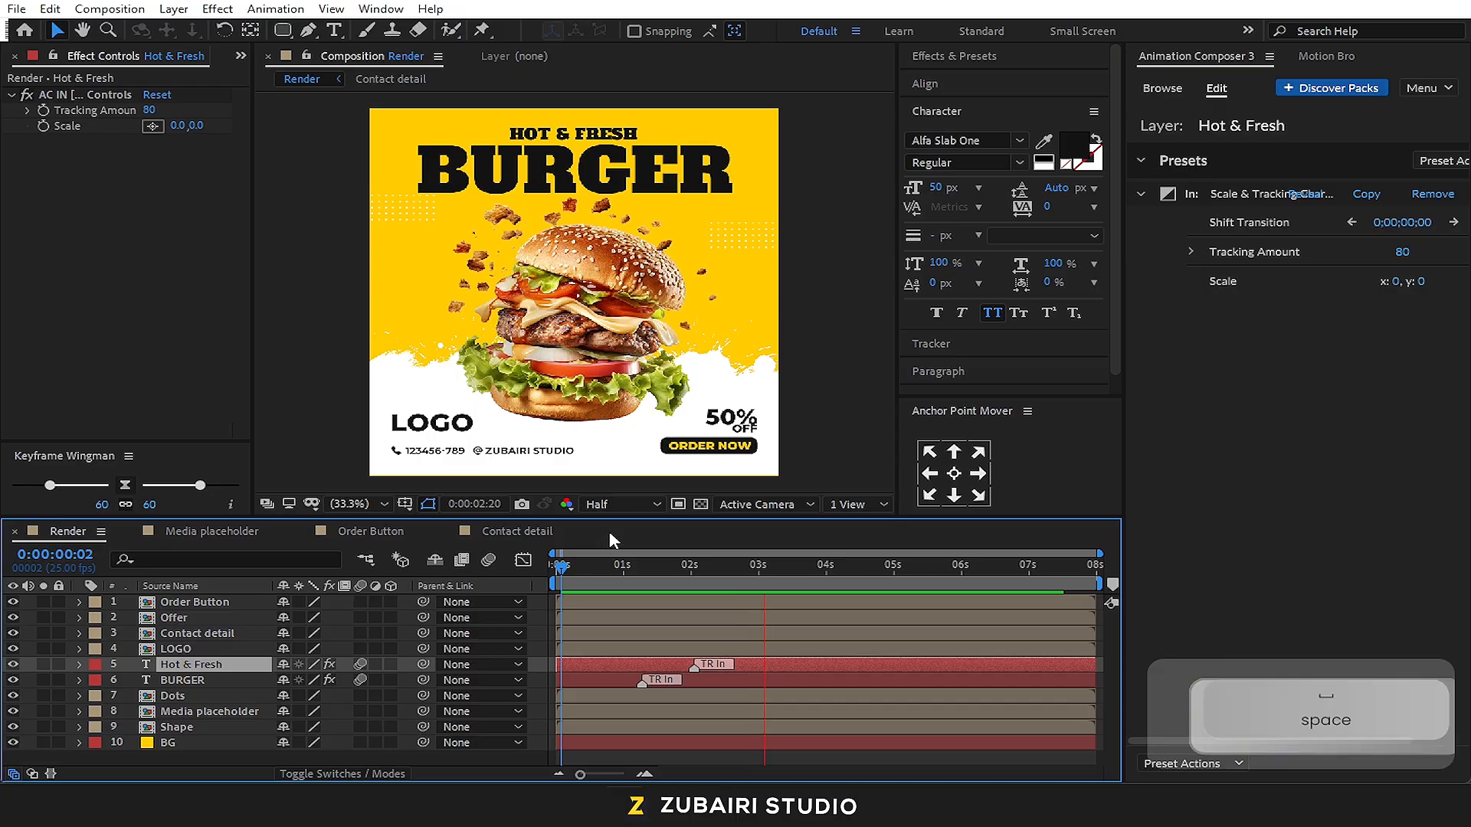
Shorten the Hot & Fresh In transition so its marker sits at about 1.6 seconds, and check the timing
{"action": "left_click_drag", "start_coordinate": [682, 664], "coordinate": [664, 665]}
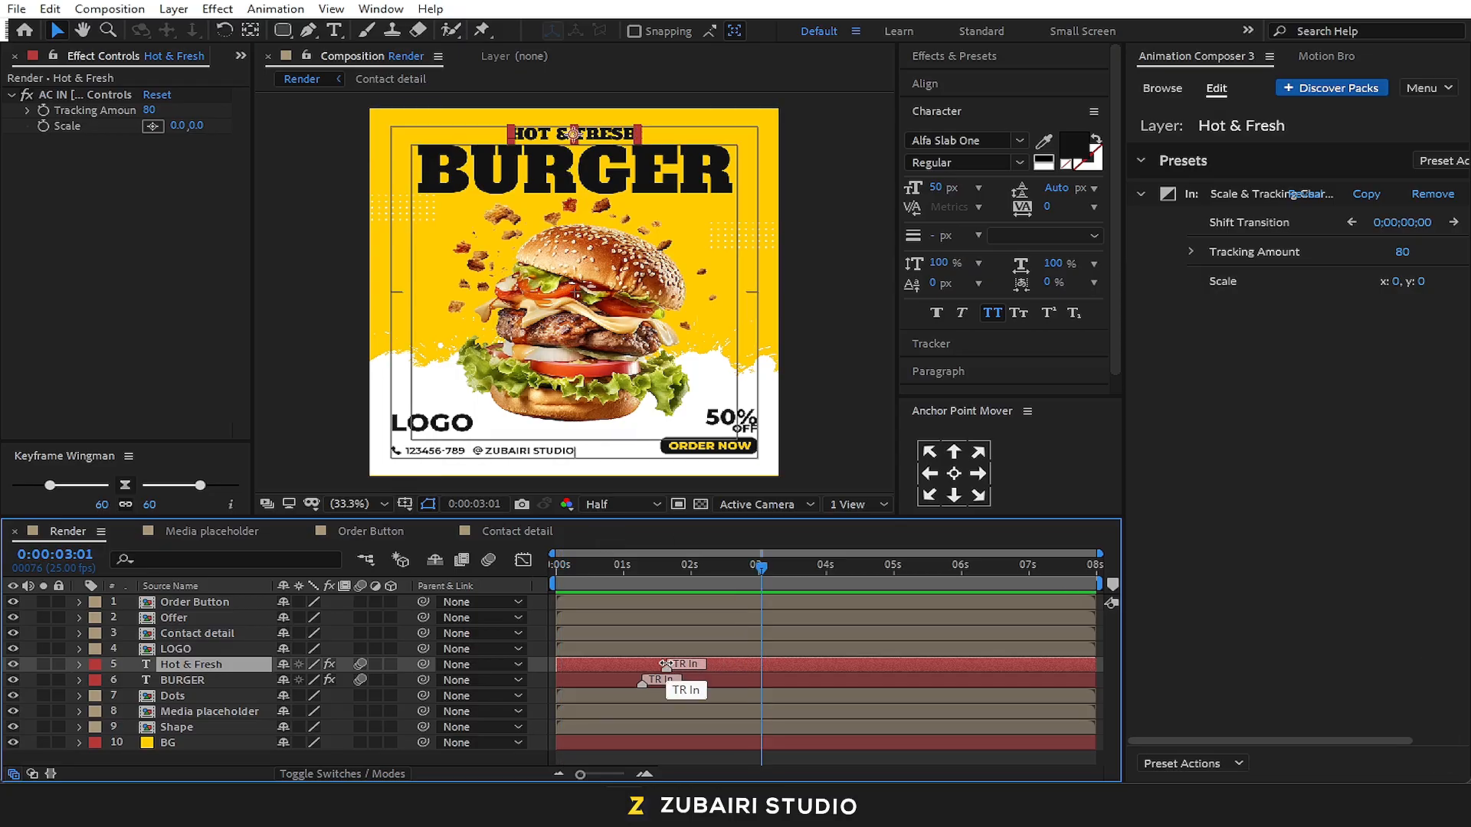
{"action": "left_click", "coordinate": [645, 568]}
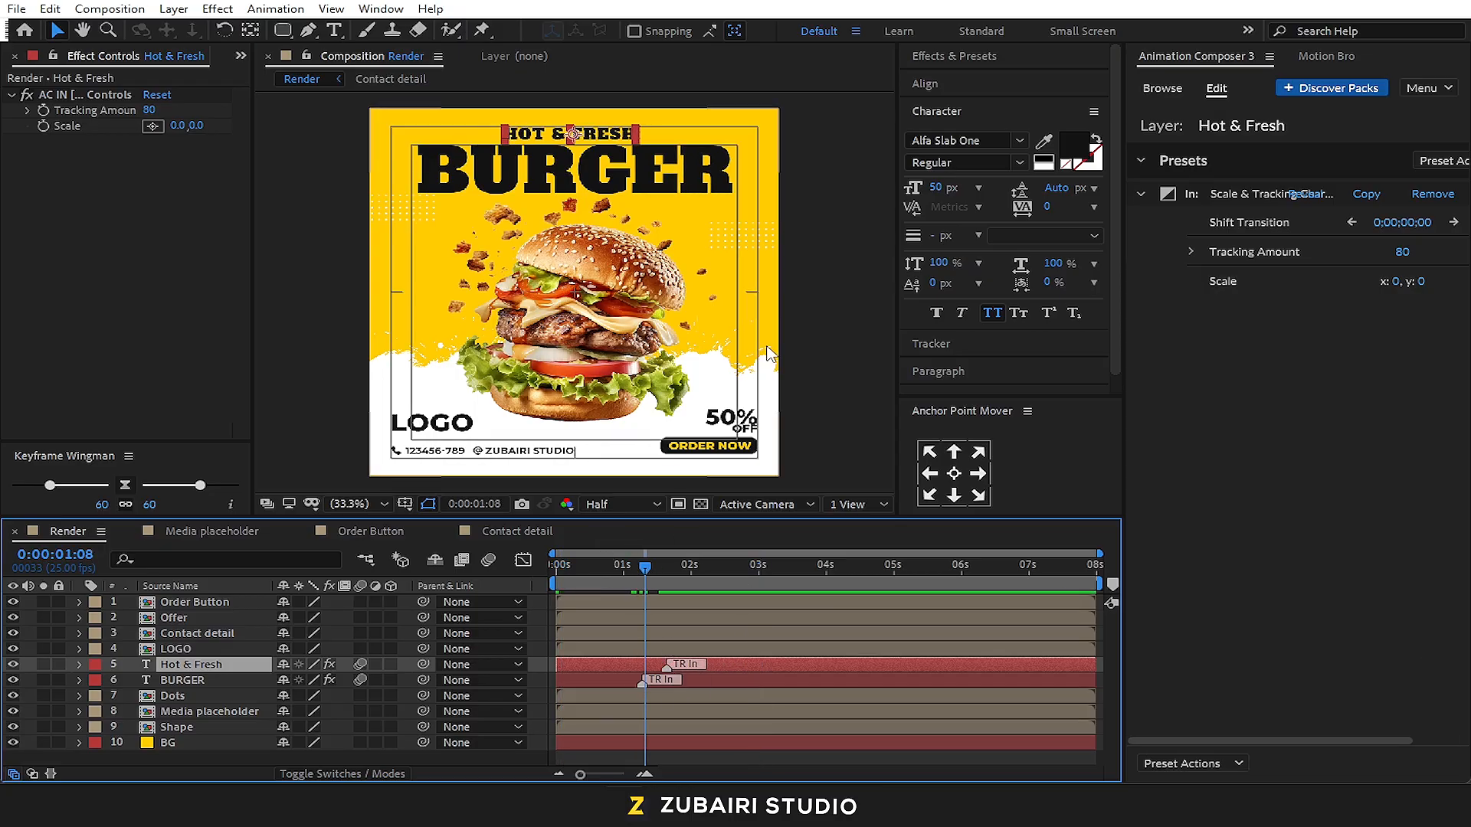
{"action": "left_click", "coordinate": [811, 368]}
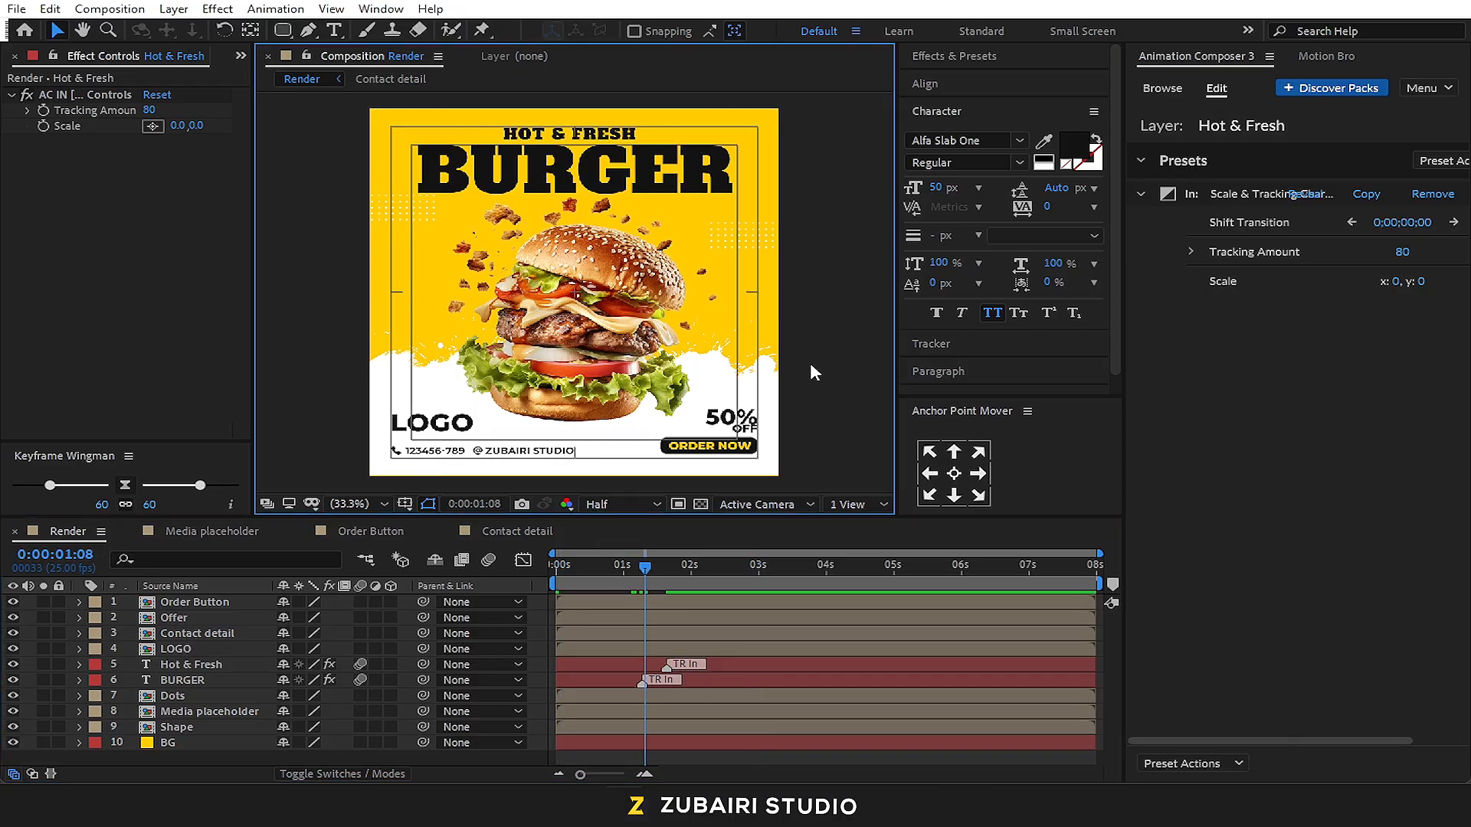
Pre-compose the Hot & Fresh and BURGER text layers together into a new composition named "Title"
{"action": "left_click", "coordinate": [222, 680]}
{"action": "left_click", "coordinate": [191, 665], "text": "shift"}
{"action": "right_click", "coordinate": [220, 671]}
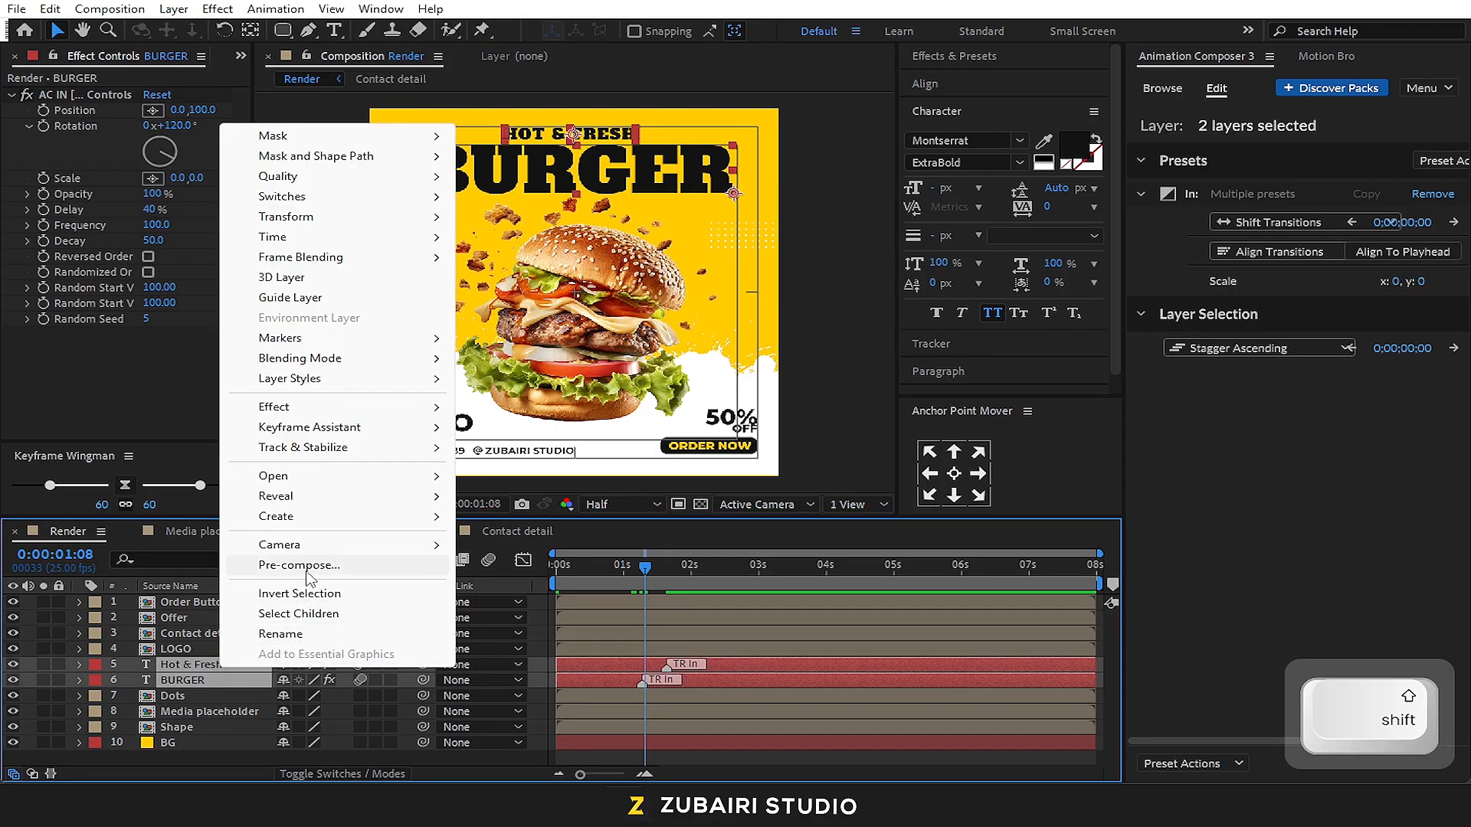
{"action": "left_click", "coordinate": [306, 568]}
{"action": "type", "text": "Title"}
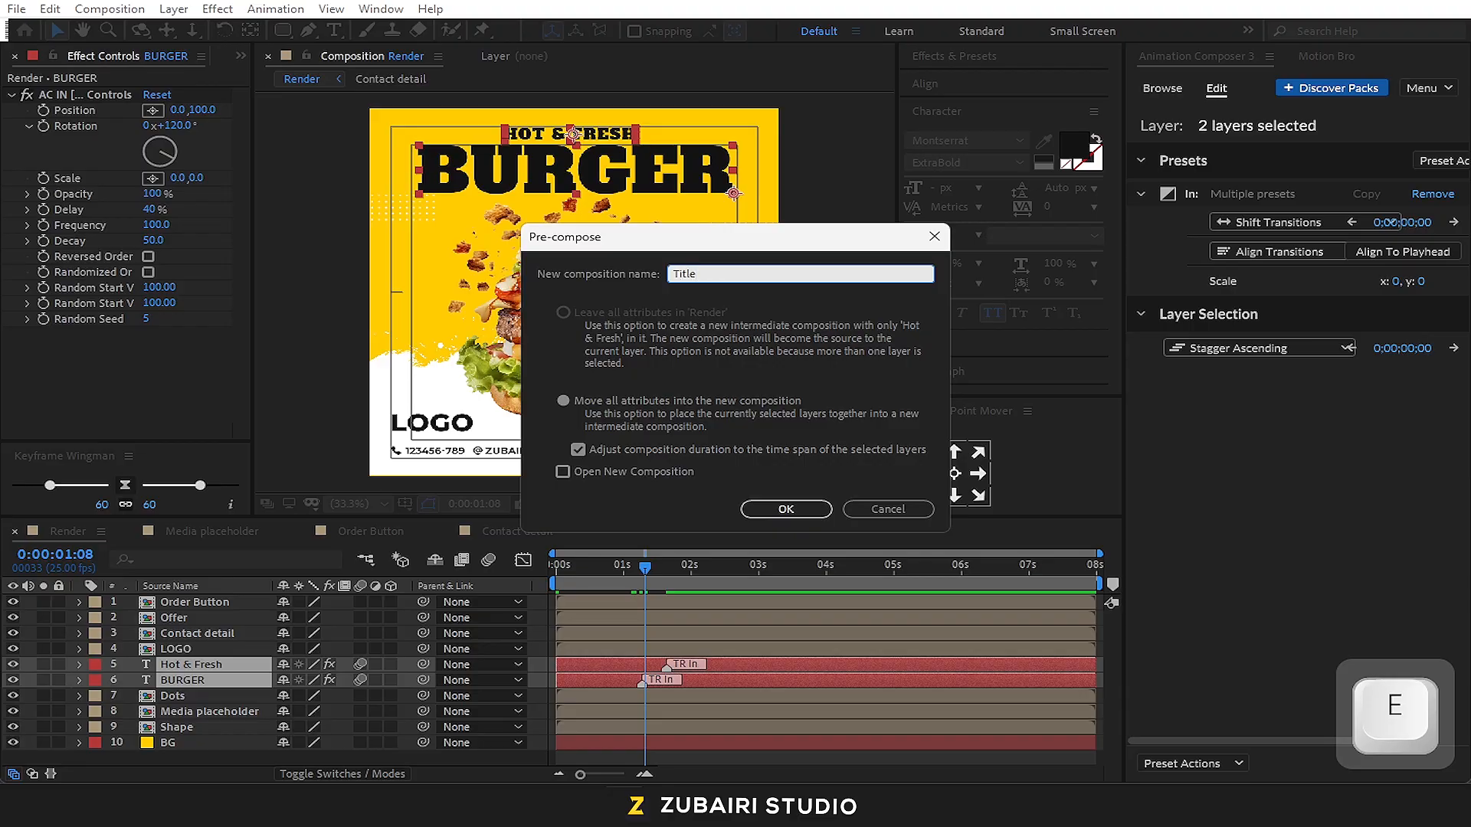
{"action": "key", "text": "Return"}
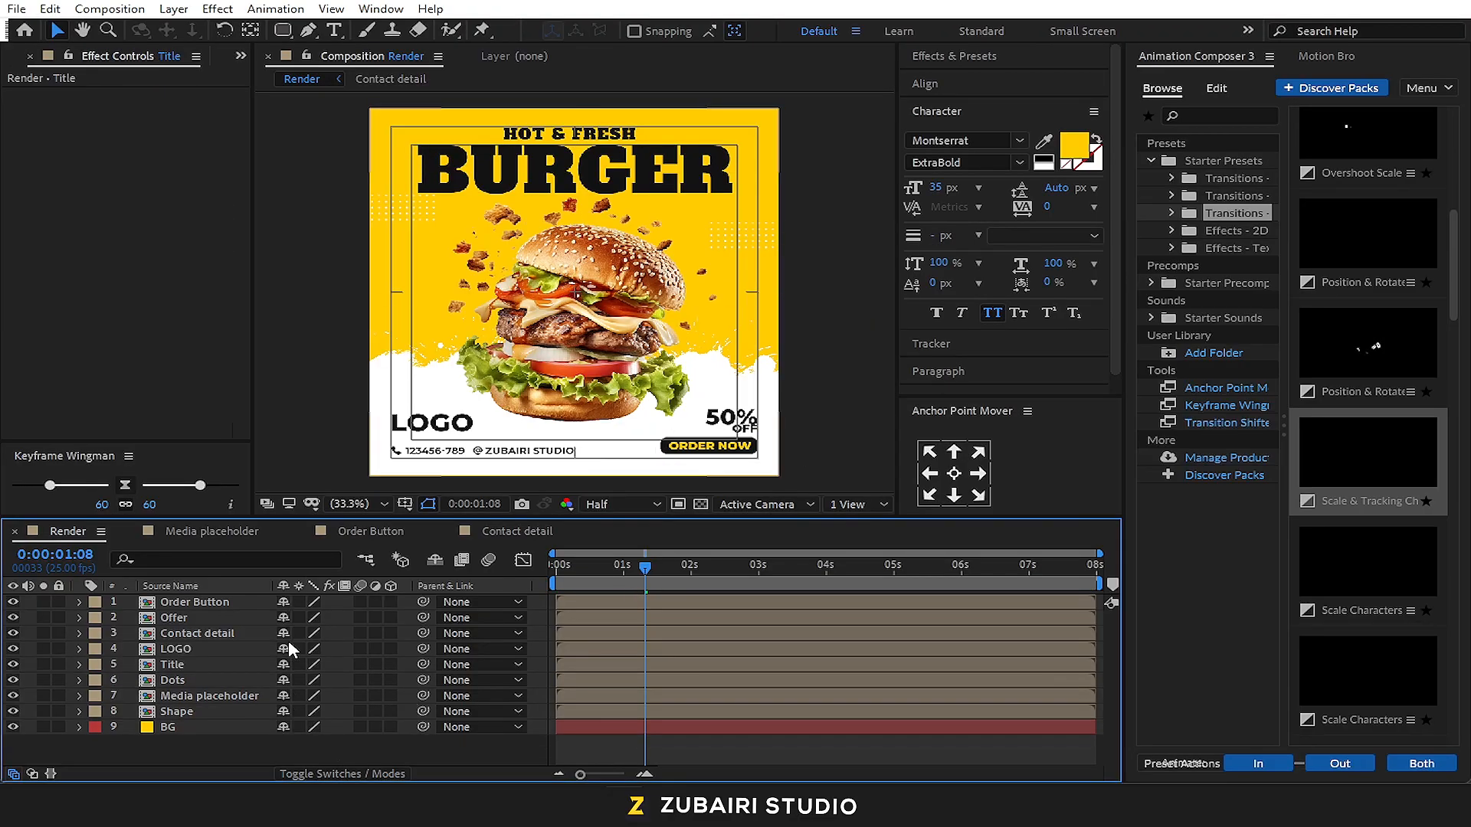
Apply the Bounce Scale preset as an In transition to the Media placeholder layer and preview it from the start
{"action": "left_click", "coordinate": [222, 697]}
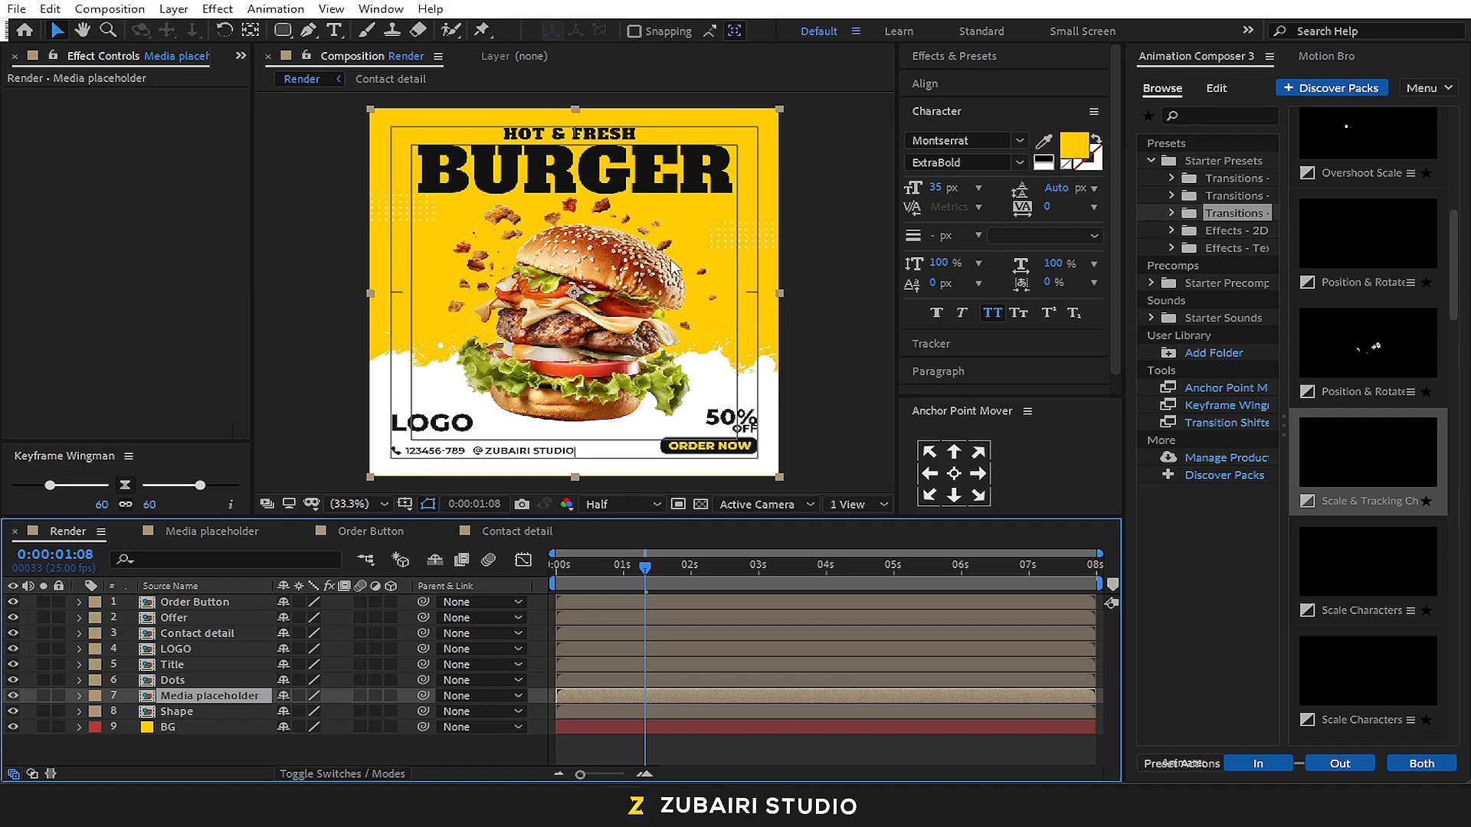
{"action": "left_click", "coordinate": [1238, 181]}
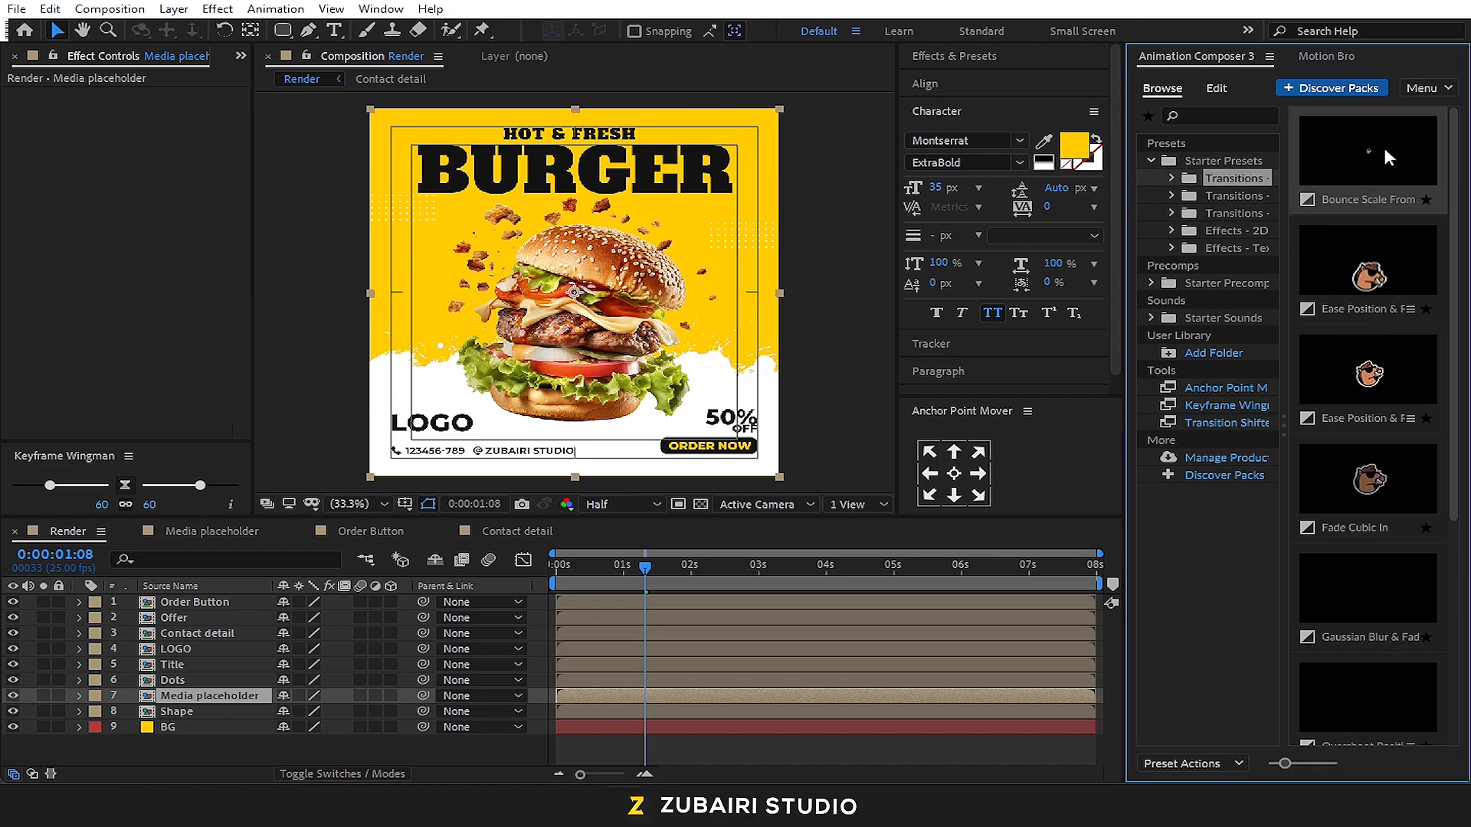
{"action": "left_click", "coordinate": [1387, 157]}
{"action": "left_click", "coordinate": [1276, 762]}
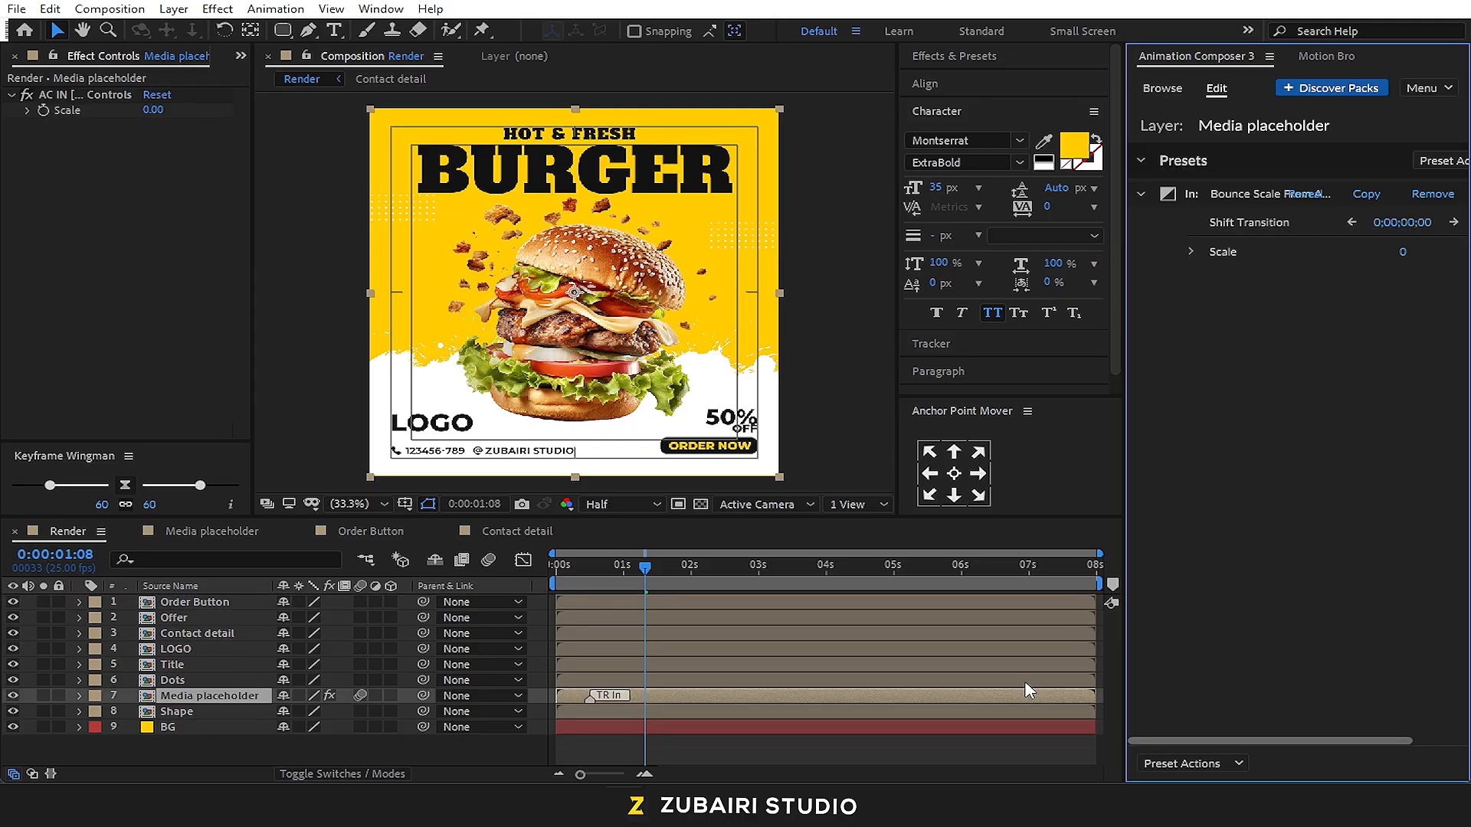
{"action": "left_click_drag", "start_coordinate": [586, 570], "coordinate": [560, 570]}
{"action": "key", "text": "space"}
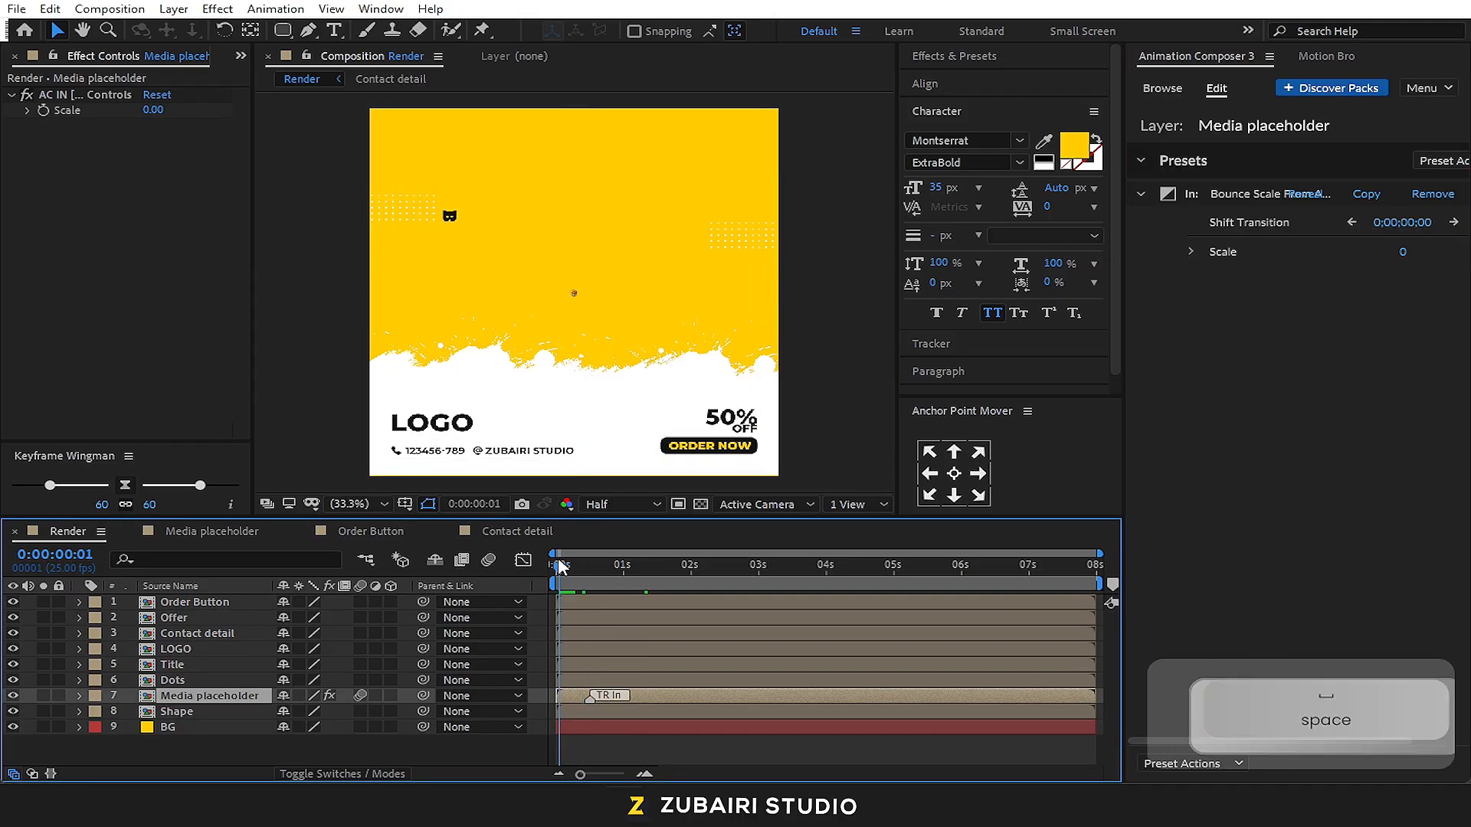
Apply the 2D effect preset that wiggles position, rotation and scale to the Media placeholder layer
{"action": "left_click", "coordinate": [1183, 94]}
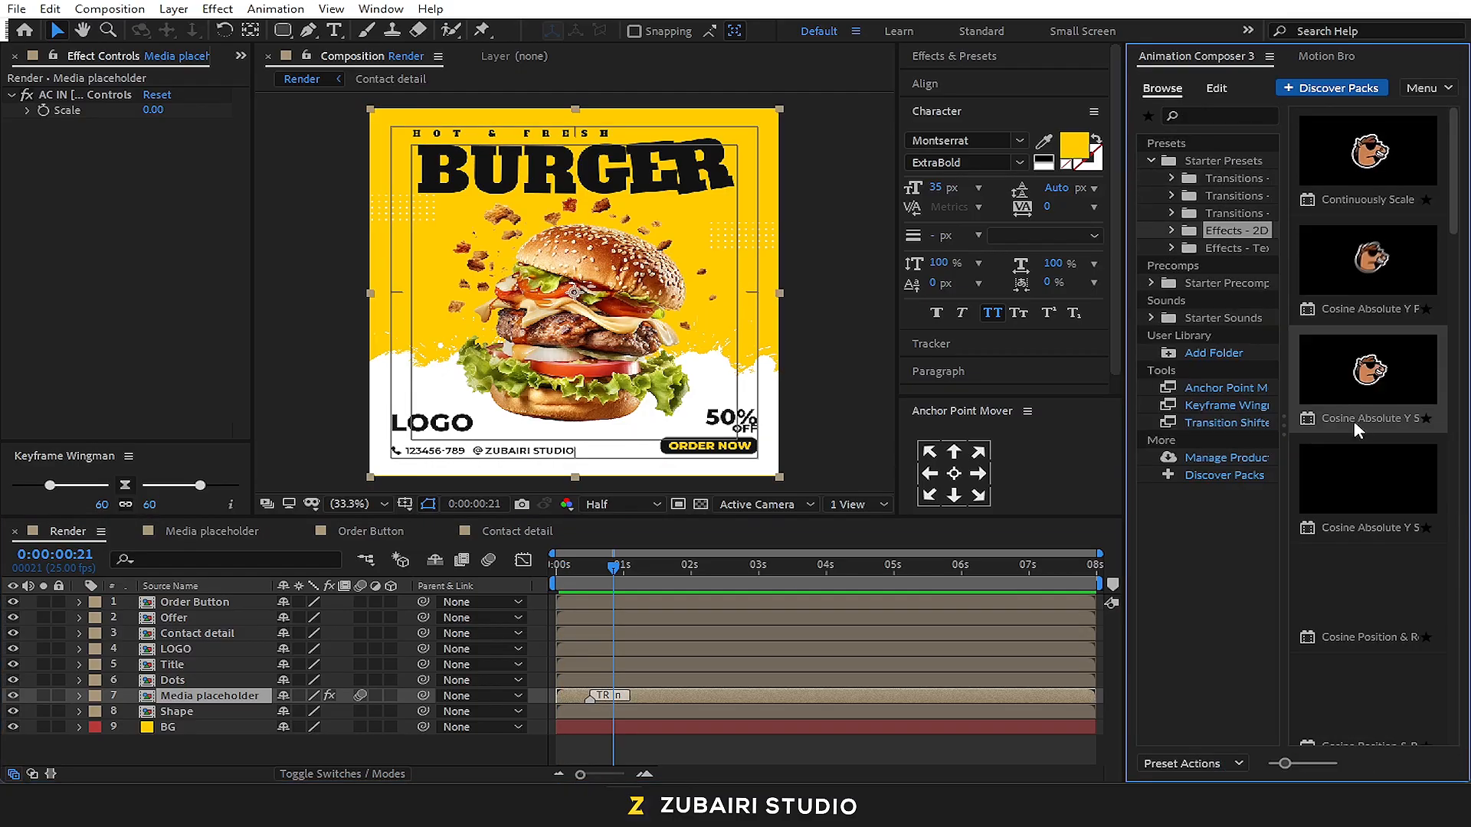
{"action": "scroll", "coordinate": [1364, 475], "scroll_direction": "down", "scroll_amount": 5}
{"action": "left_click", "coordinate": [1352, 506]}
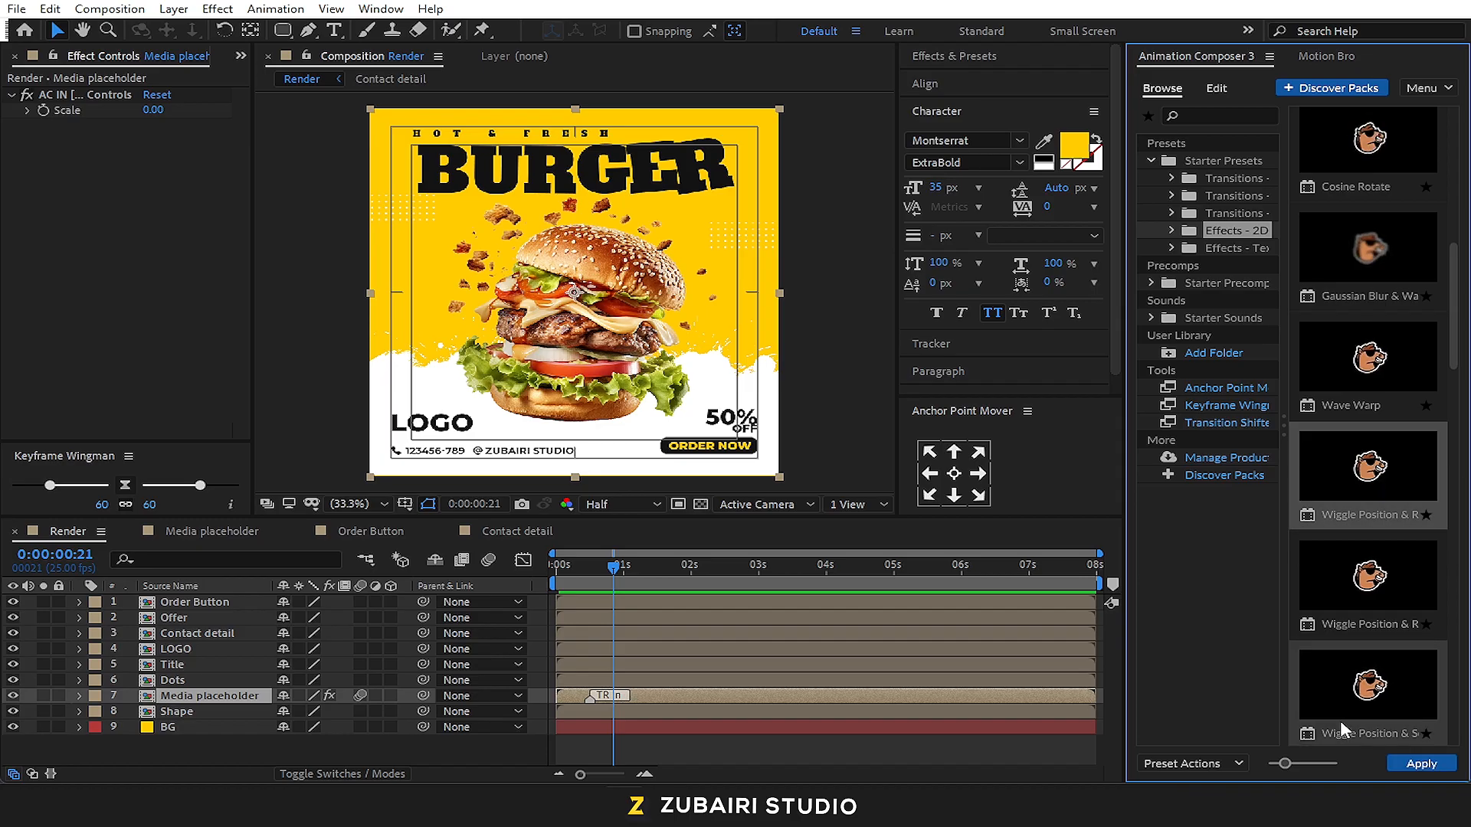
{"action": "left_click", "coordinate": [1421, 764]}
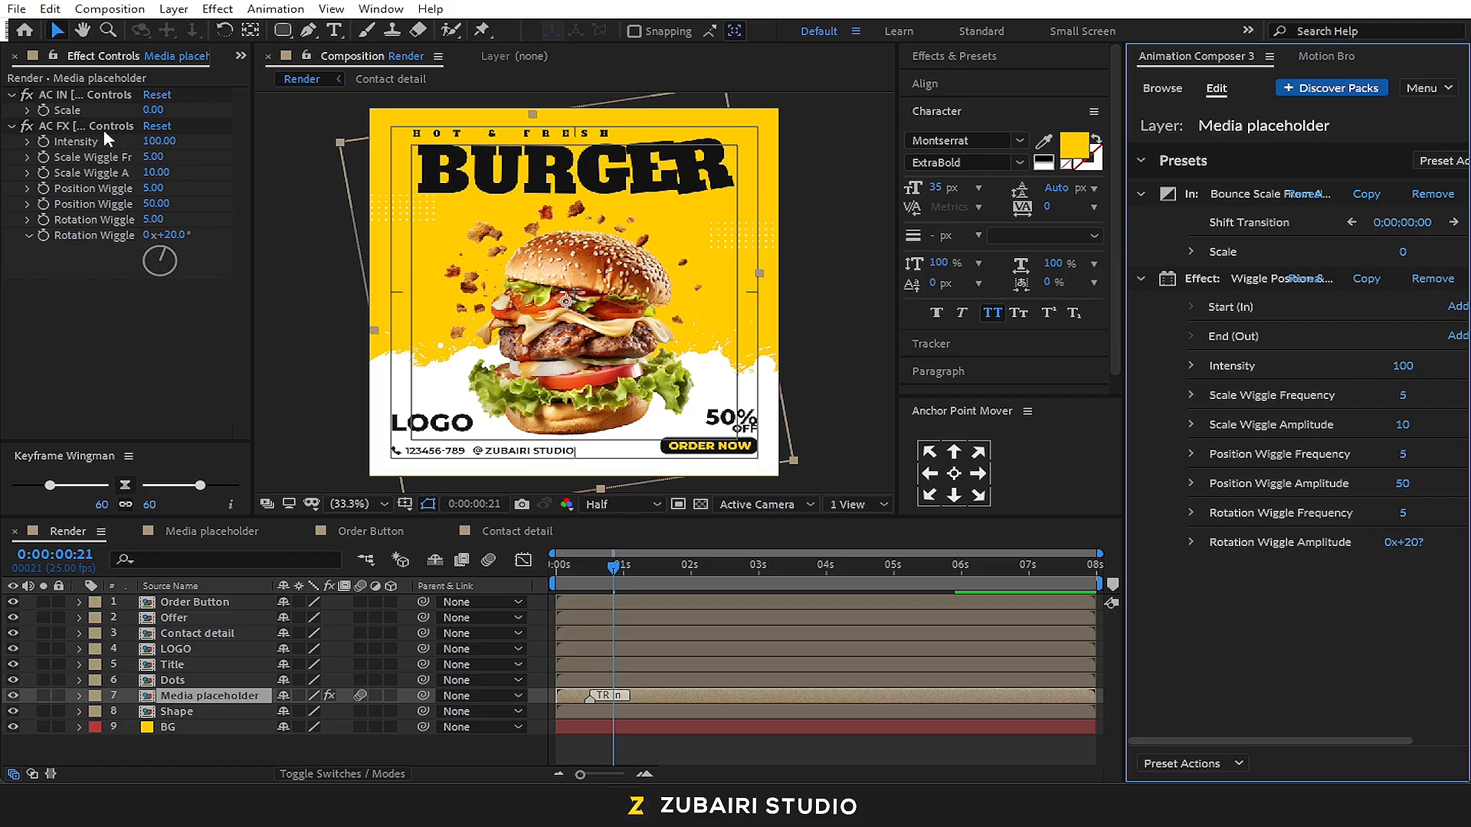
Set the Media placeholder wiggle effect's Intensity to 30, Scale Wiggle Frequency to 3 and Scale Wiggle Amplitude to 30
{"action": "left_click", "coordinate": [157, 141]}
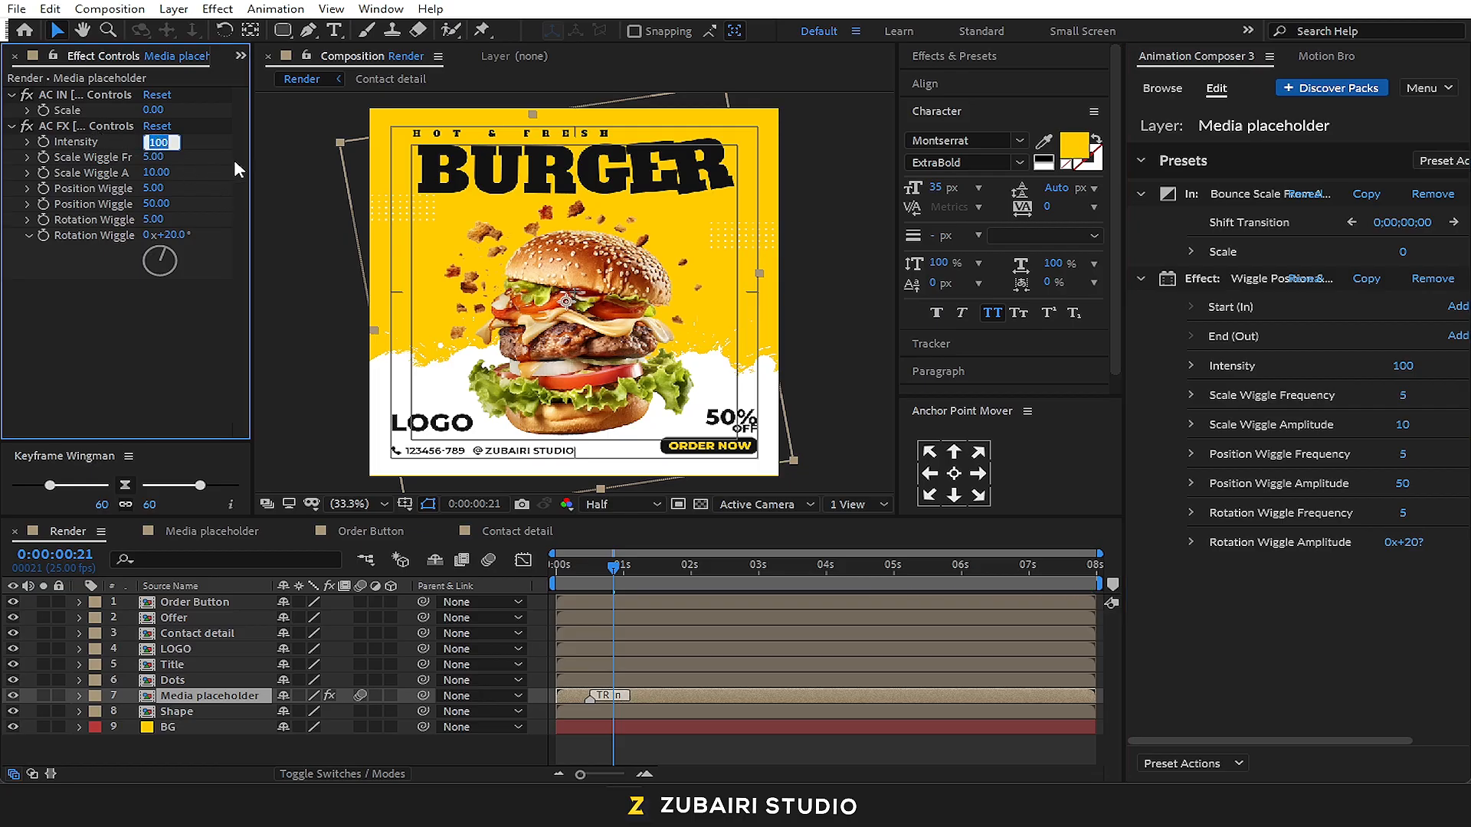
{"action": "type", "text": "30"}
{"action": "key", "text": "Tab"}
{"action": "type", "text": "3"}
{"action": "key", "text": "Tab"}
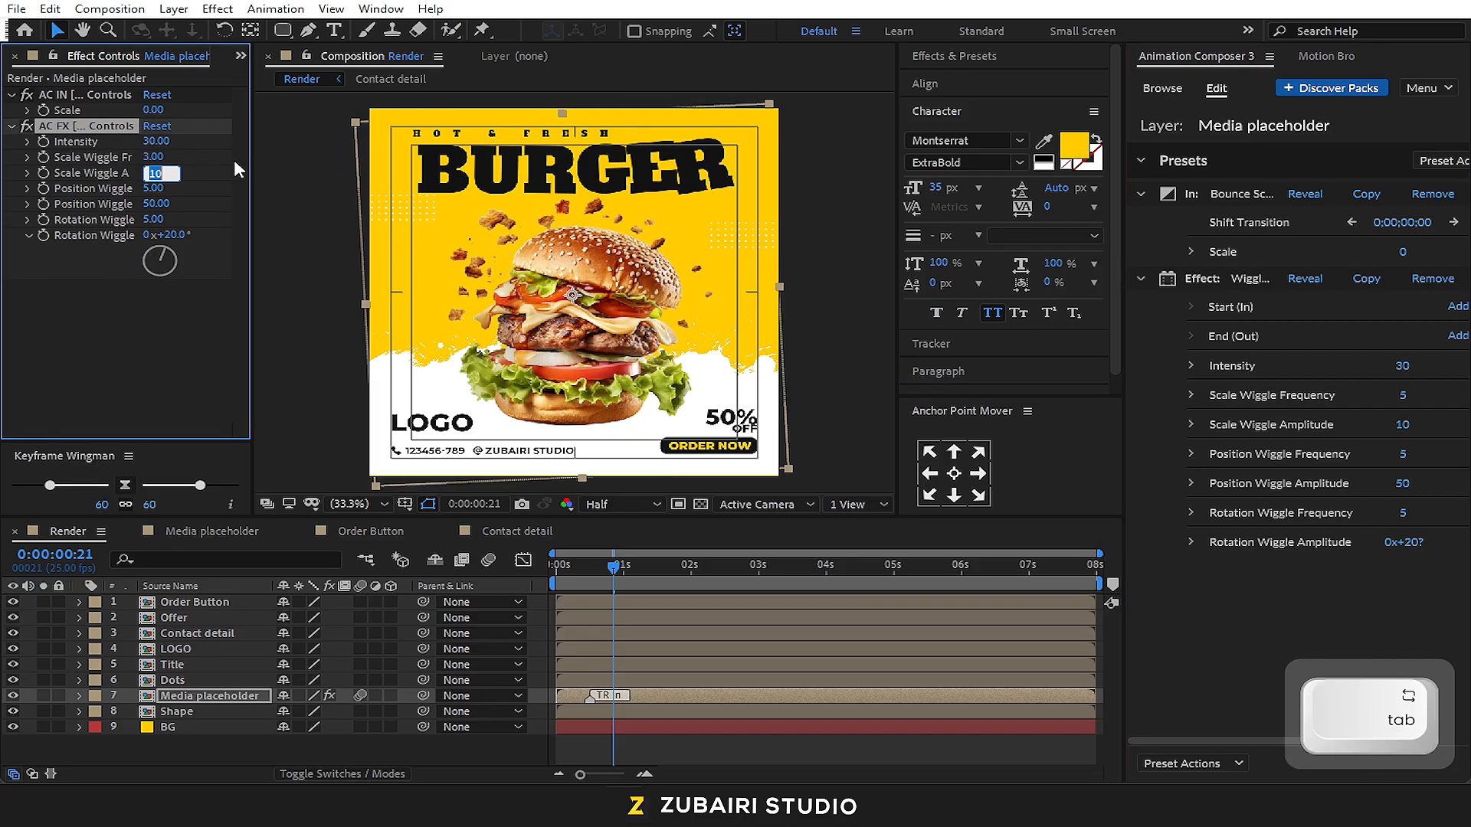
{"action": "type", "text": "30"}
{"action": "key", "text": "Tab"}
Set the wiggle effect's Position Wiggle Frequency to 3, Position Wiggle Amplitude to 30 and Rotation Wiggle Frequency to 3
{"action": "type", "text": "3"}
{"action": "key", "text": "Tab"}
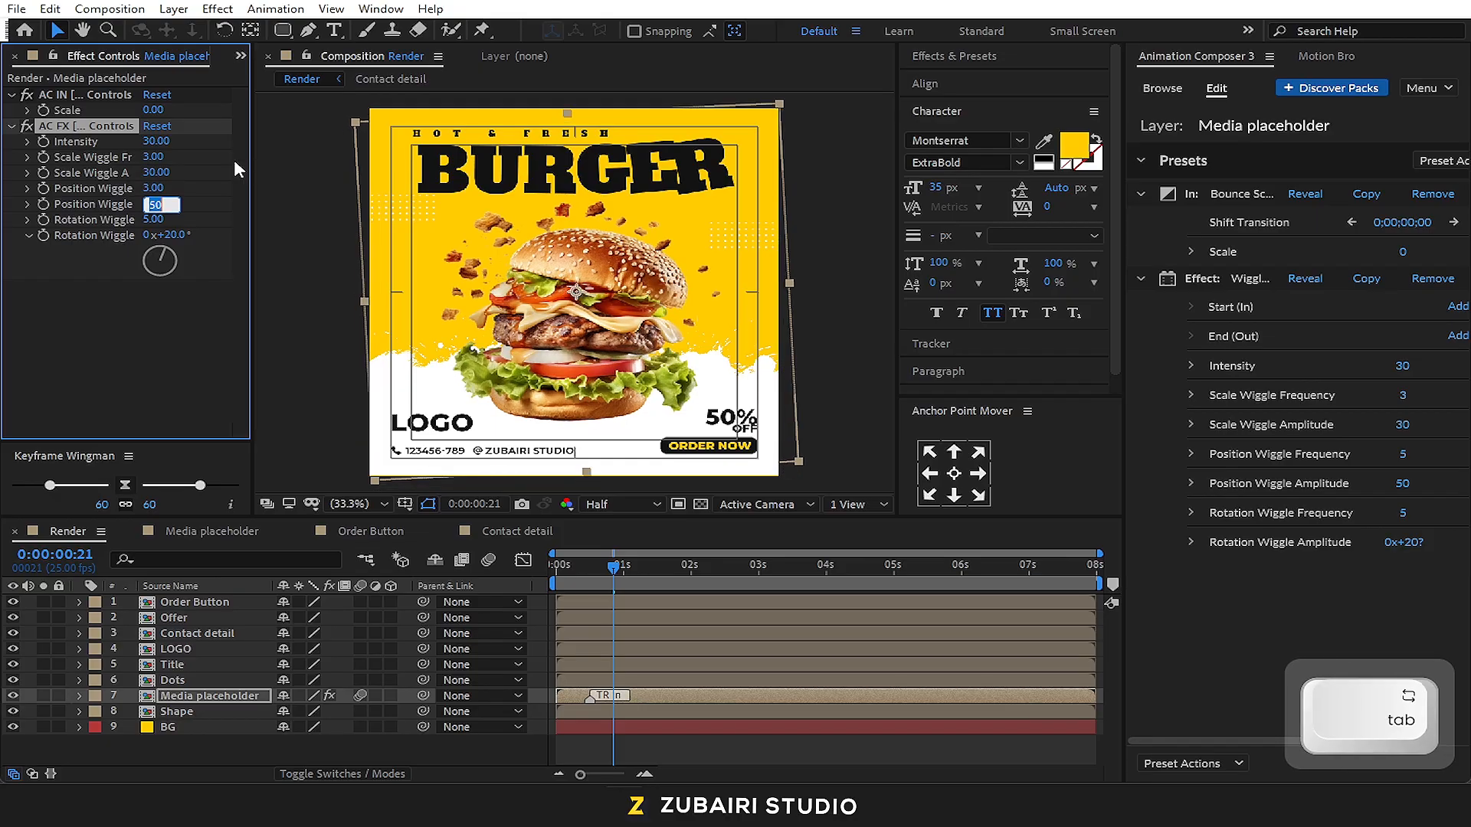
{"action": "type", "text": "30"}
{"action": "key", "text": "Tab"}
{"action": "type", "text": "3"}
{"action": "key", "text": "Return"}
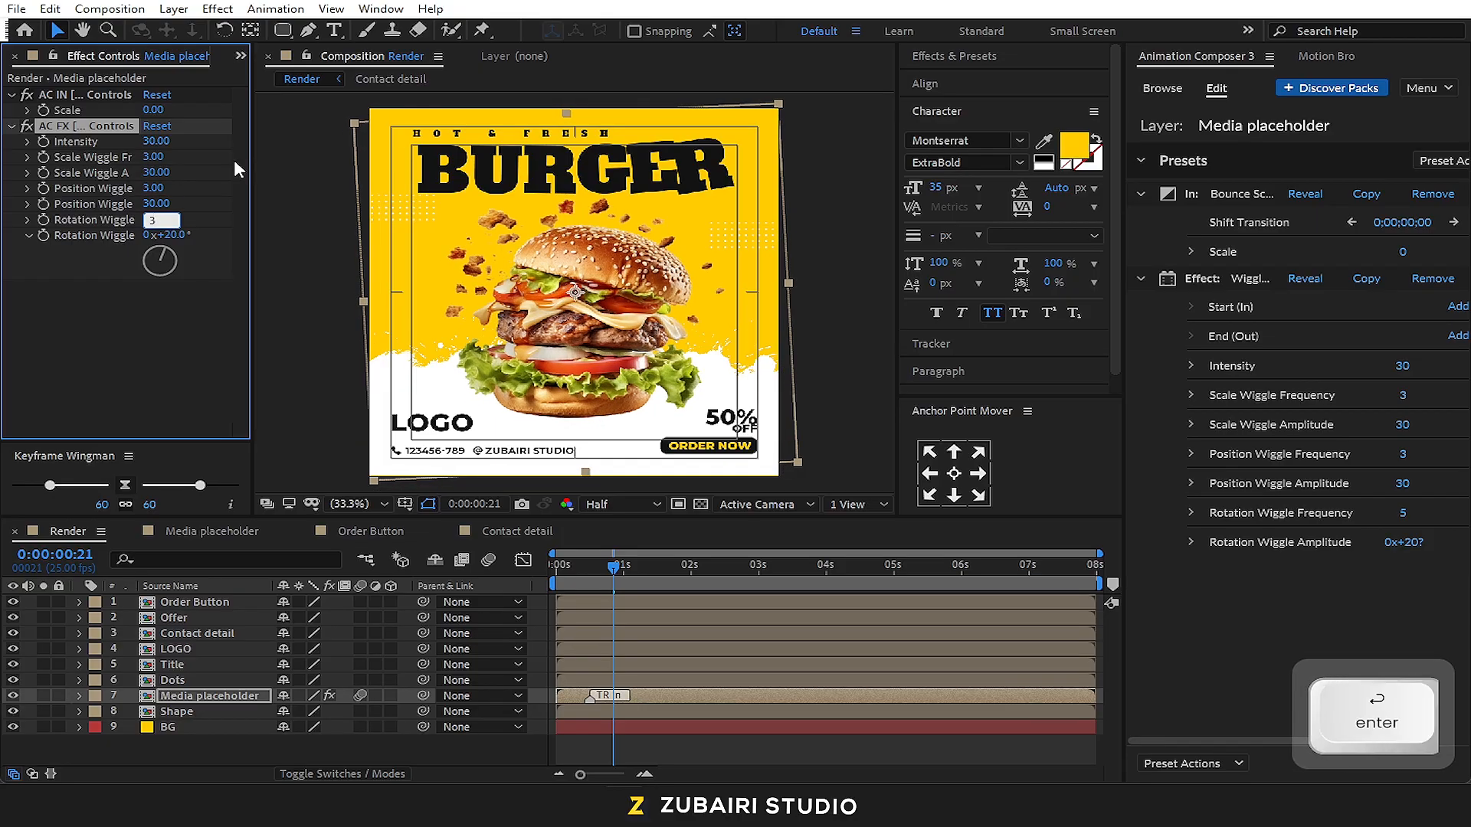
Preview the burger's wiggle motion from the start, then check the frame just after 1 second
{"action": "left_click", "coordinate": [560, 575]}
{"action": "key", "text": "space"}
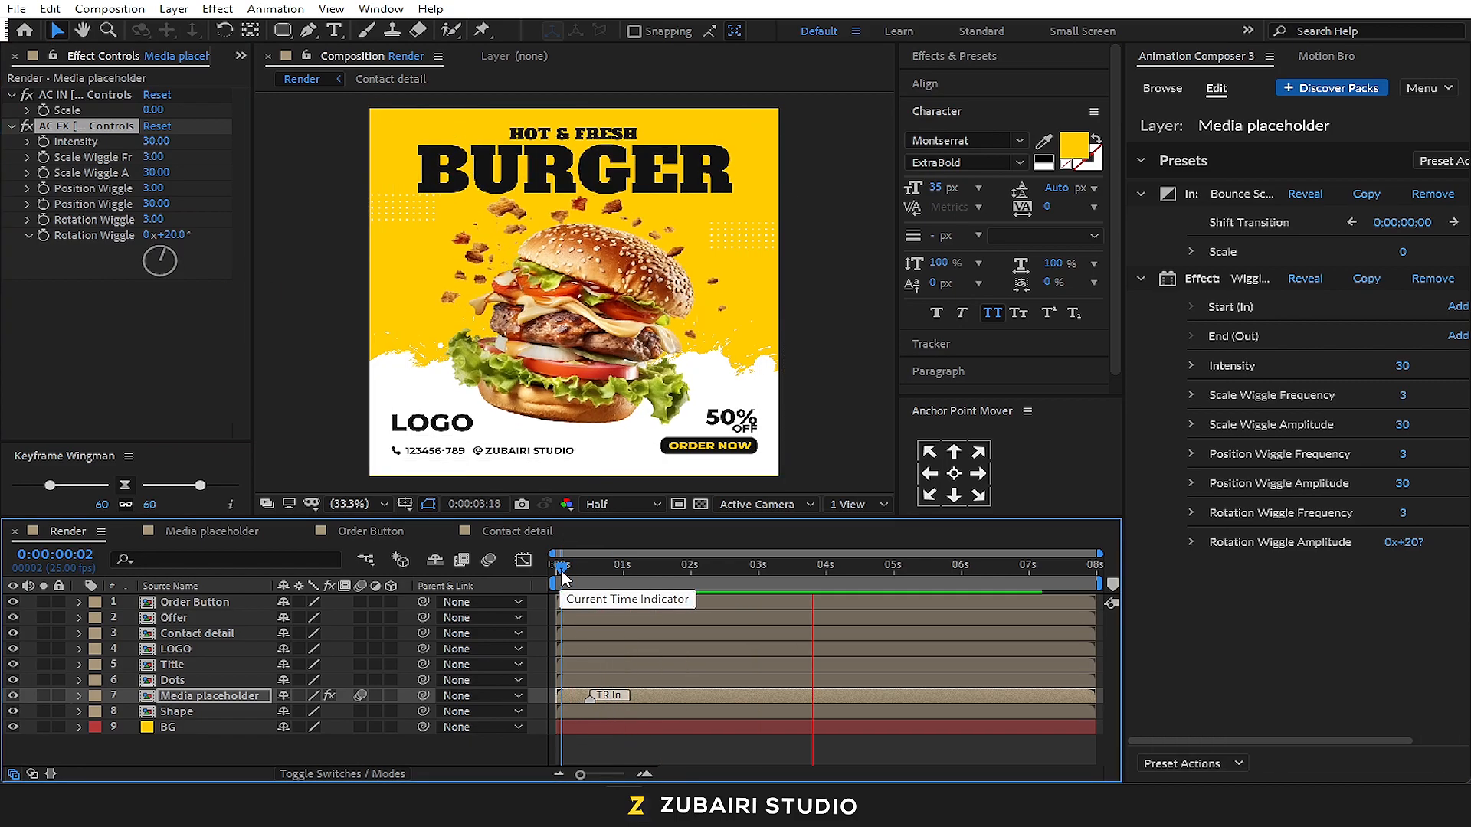
{"action": "key", "text": "space"}
{"action": "left_click_drag", "start_coordinate": [619, 568], "coordinate": [628, 569]}
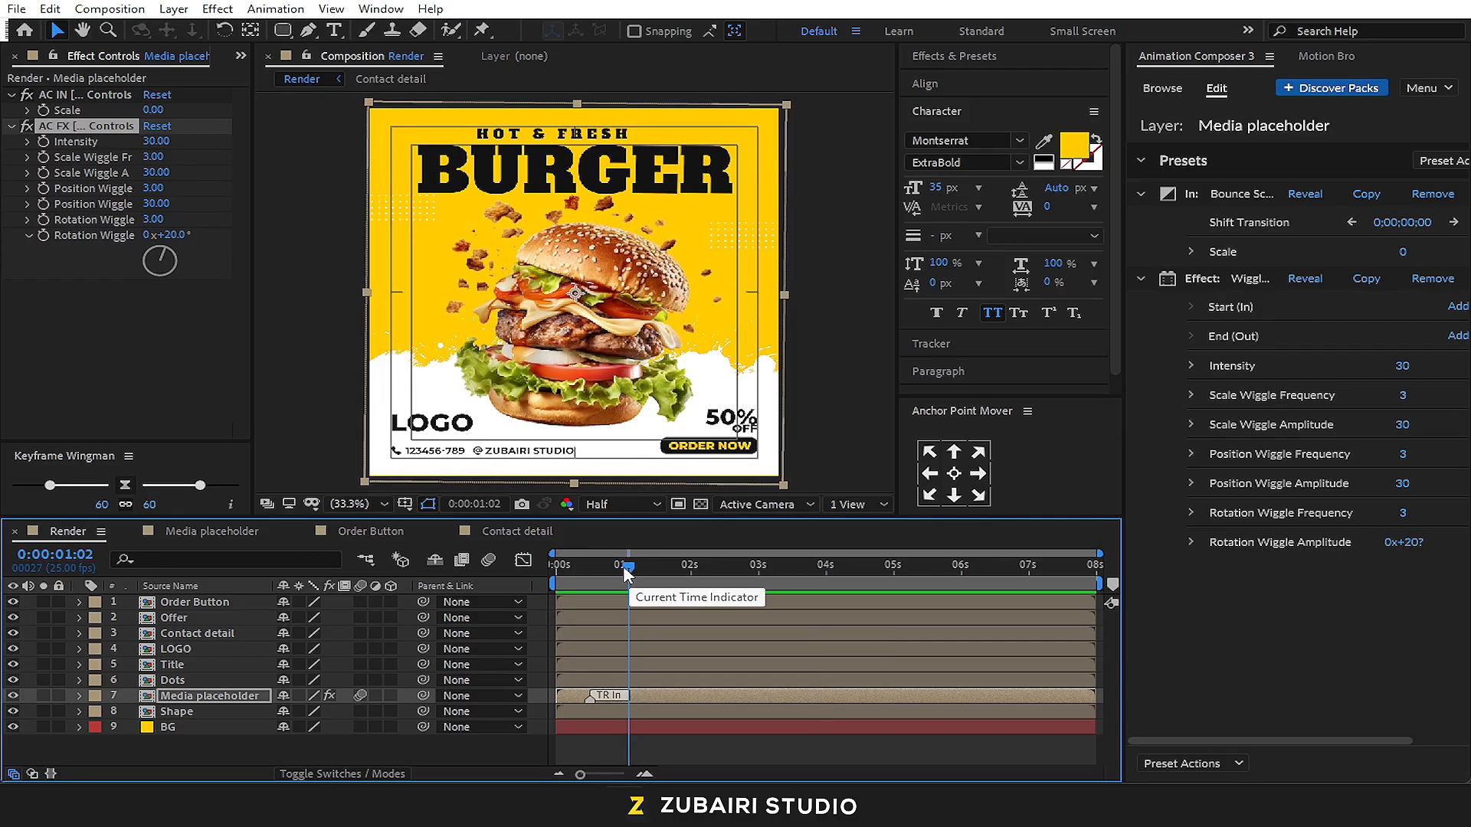
Set the Media placeholder wiggle effect's Intensity to 20 and preview the motion from the start
{"action": "left_click", "coordinate": [156, 143]}
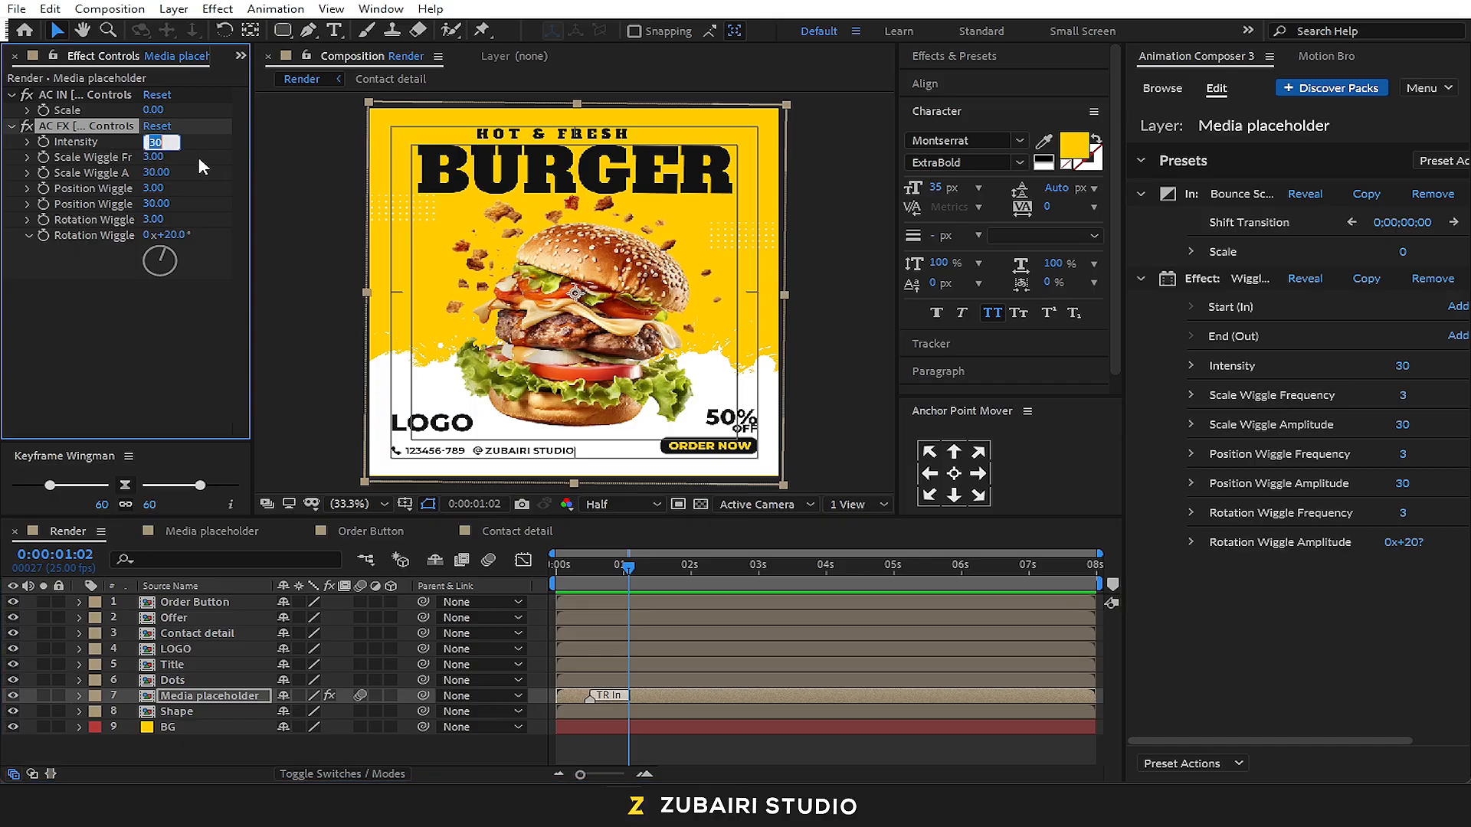
{"action": "type", "text": "20"}
{"action": "key", "text": "Return"}
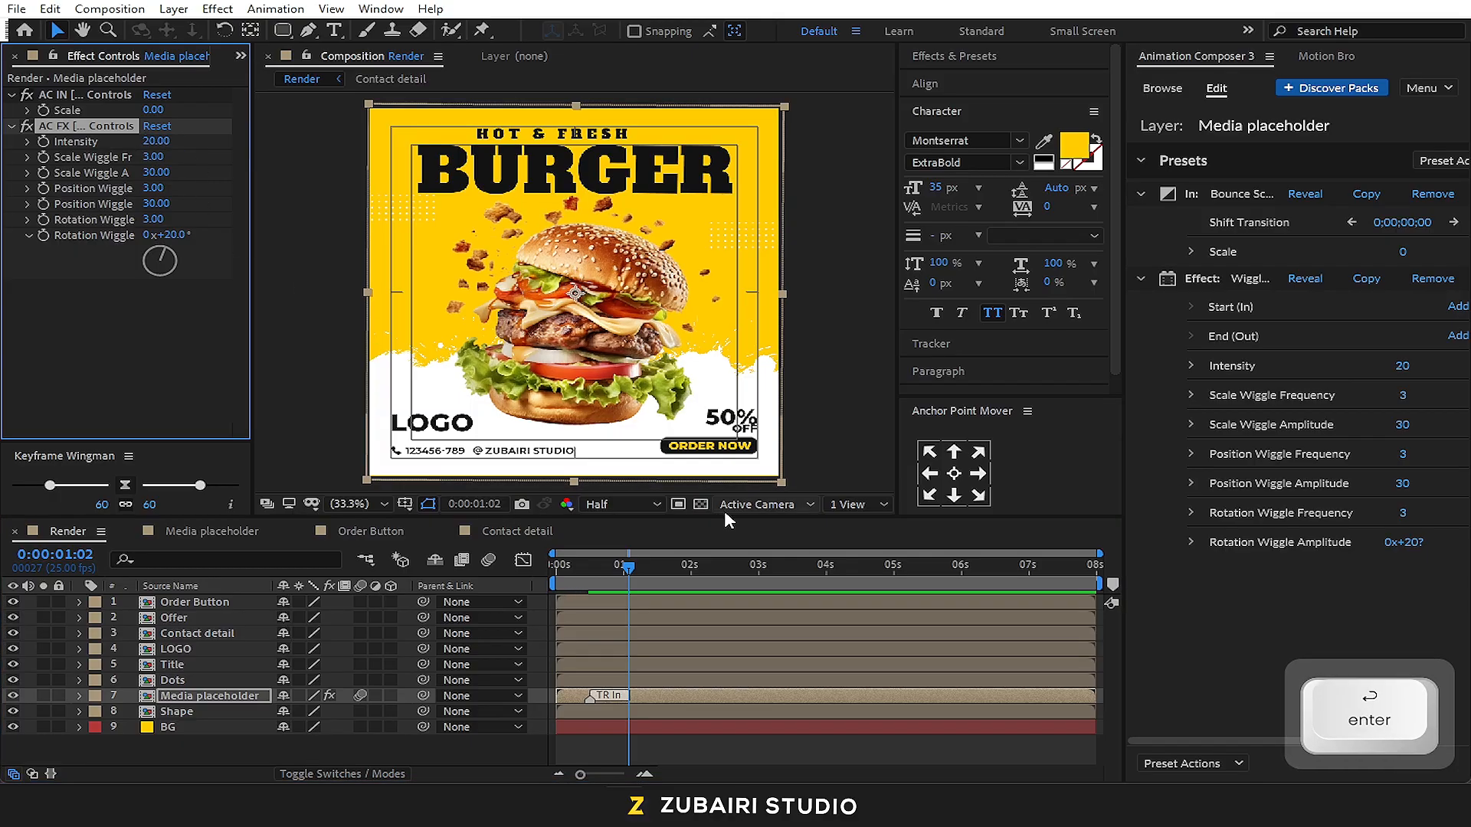
{"action": "left_click", "coordinate": [561, 568]}
{"action": "key", "text": "space"}
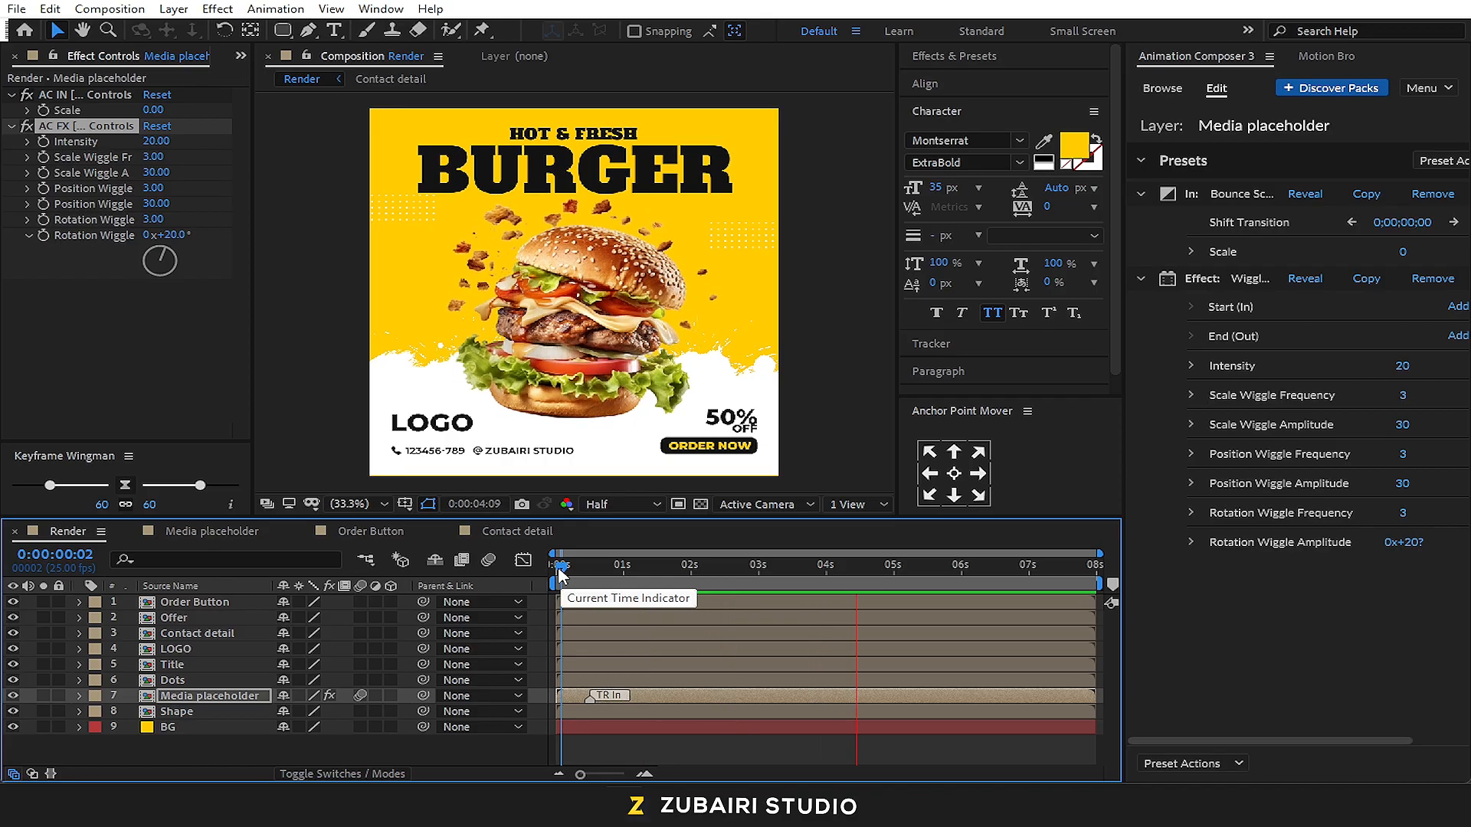
{"action": "key", "text": "space"}
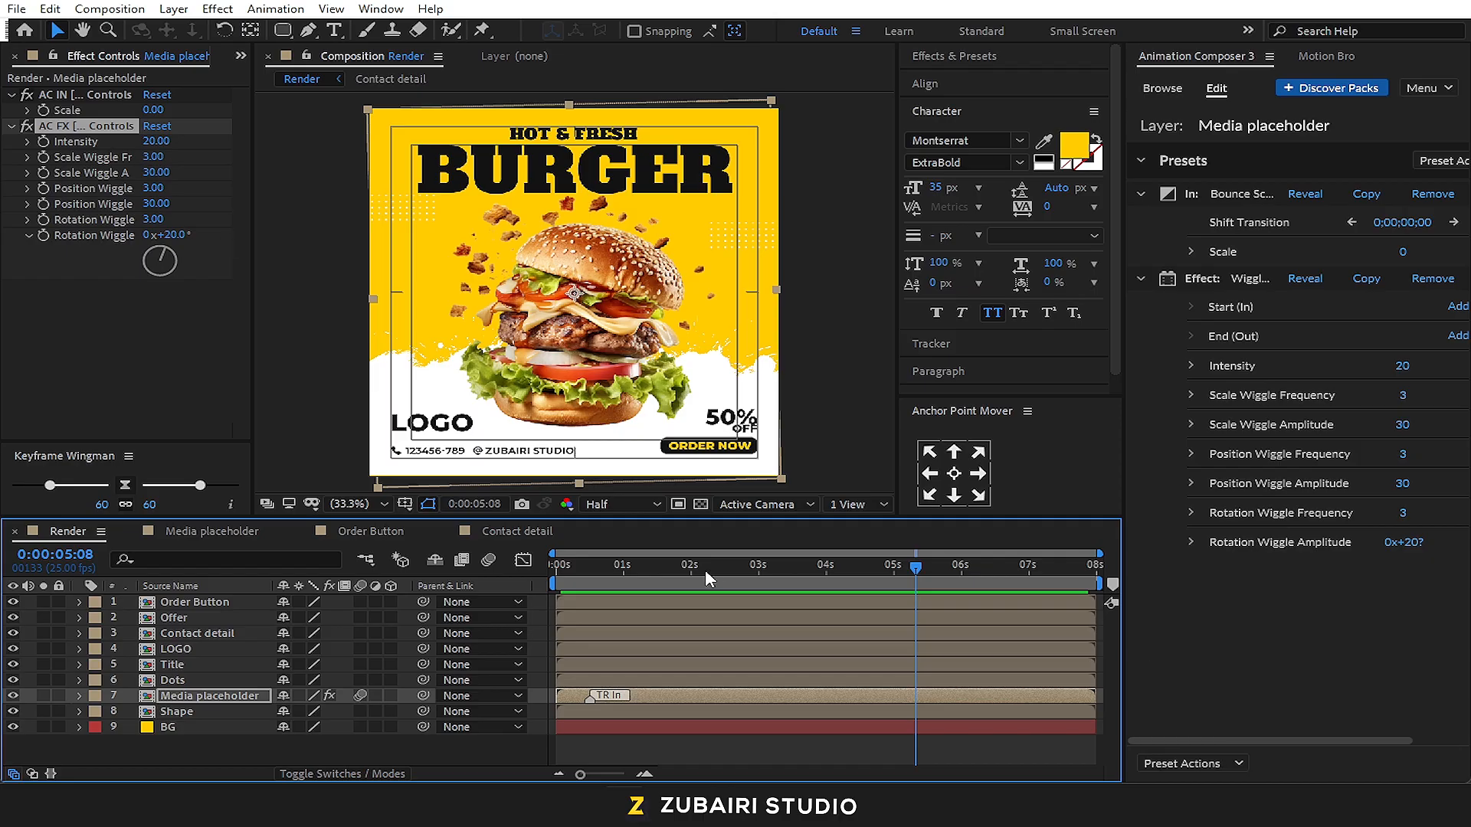
{"action": "left_click_drag", "start_coordinate": [601, 570], "coordinate": [629, 590]}
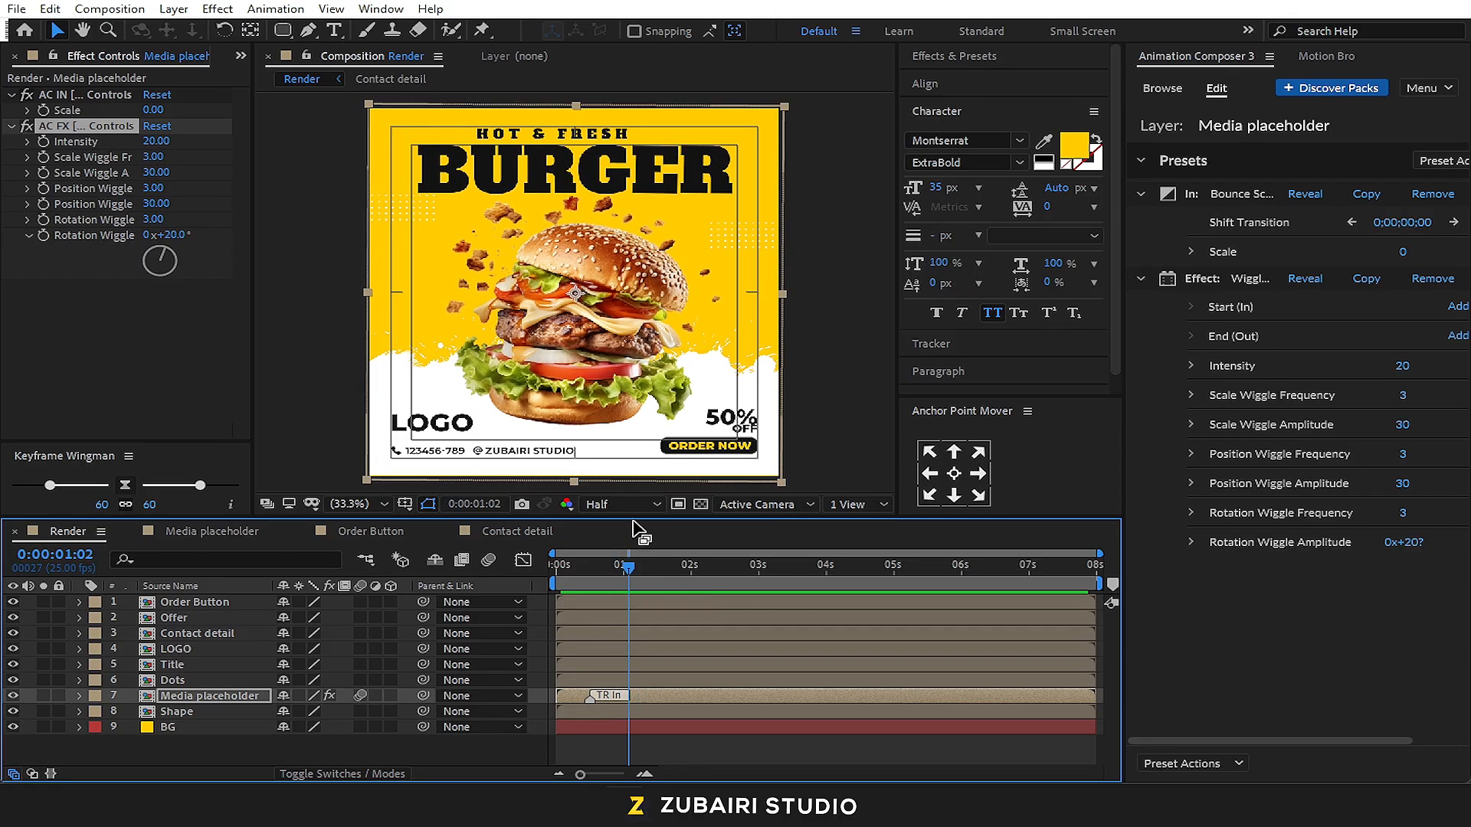
Apply the Ease Position & Rotation preset, Bottom variant, as an In transition to the LOGO layer and check its early frames
{"action": "left_click", "coordinate": [211, 648]}
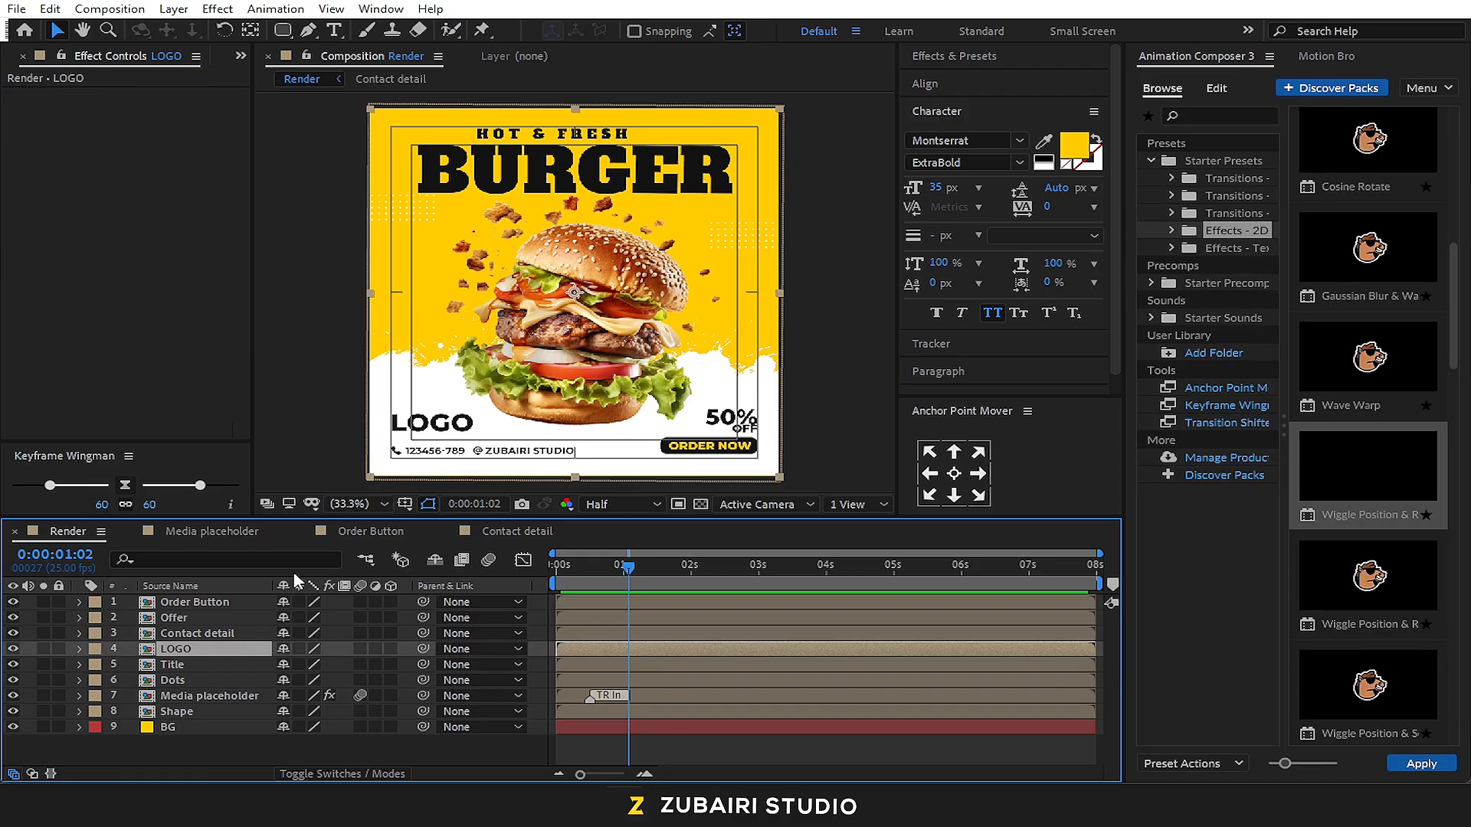
{"action": "left_click", "coordinate": [1195, 181]}
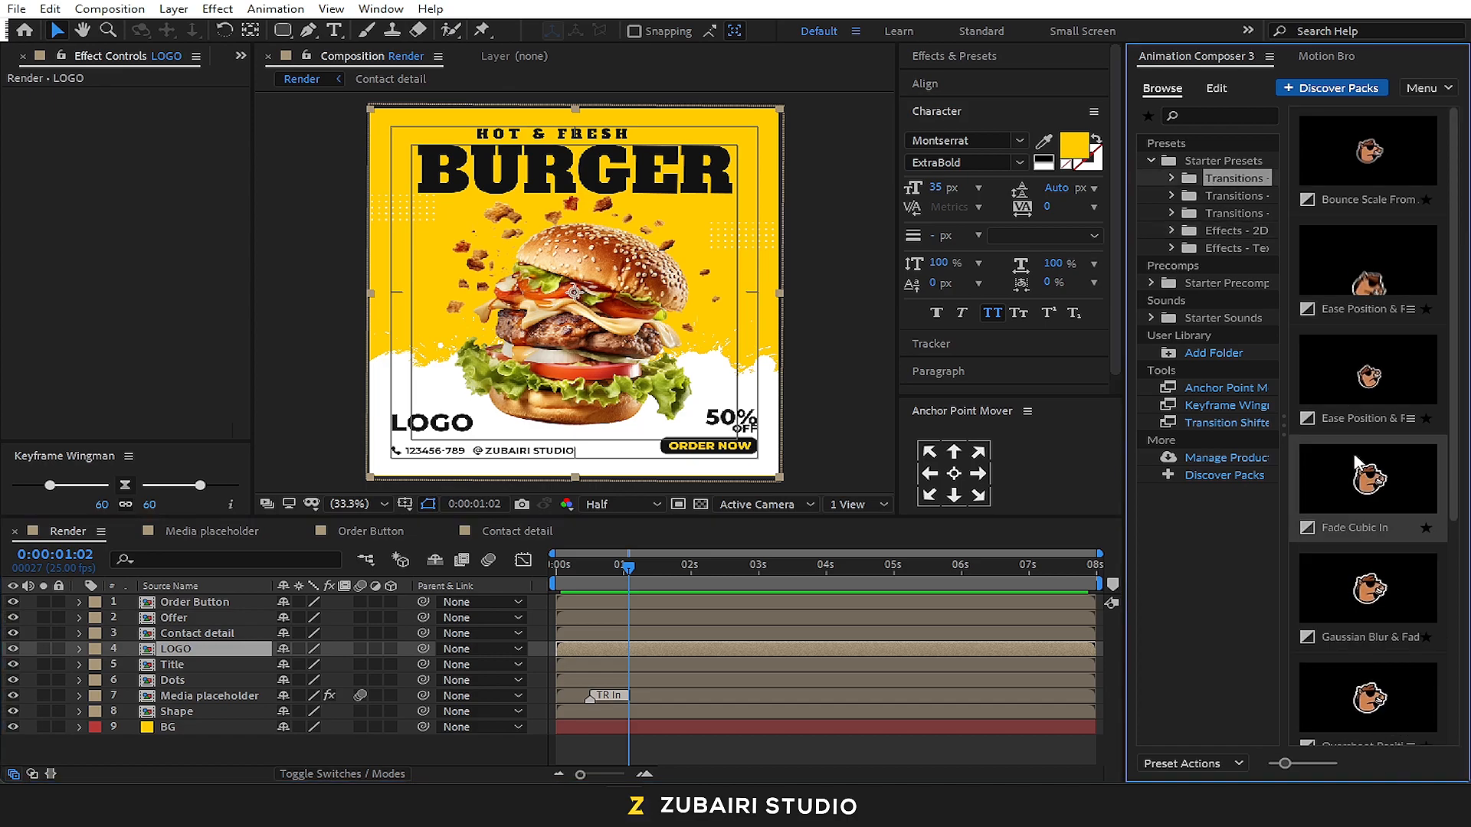
{"action": "left_click", "coordinate": [1385, 272]}
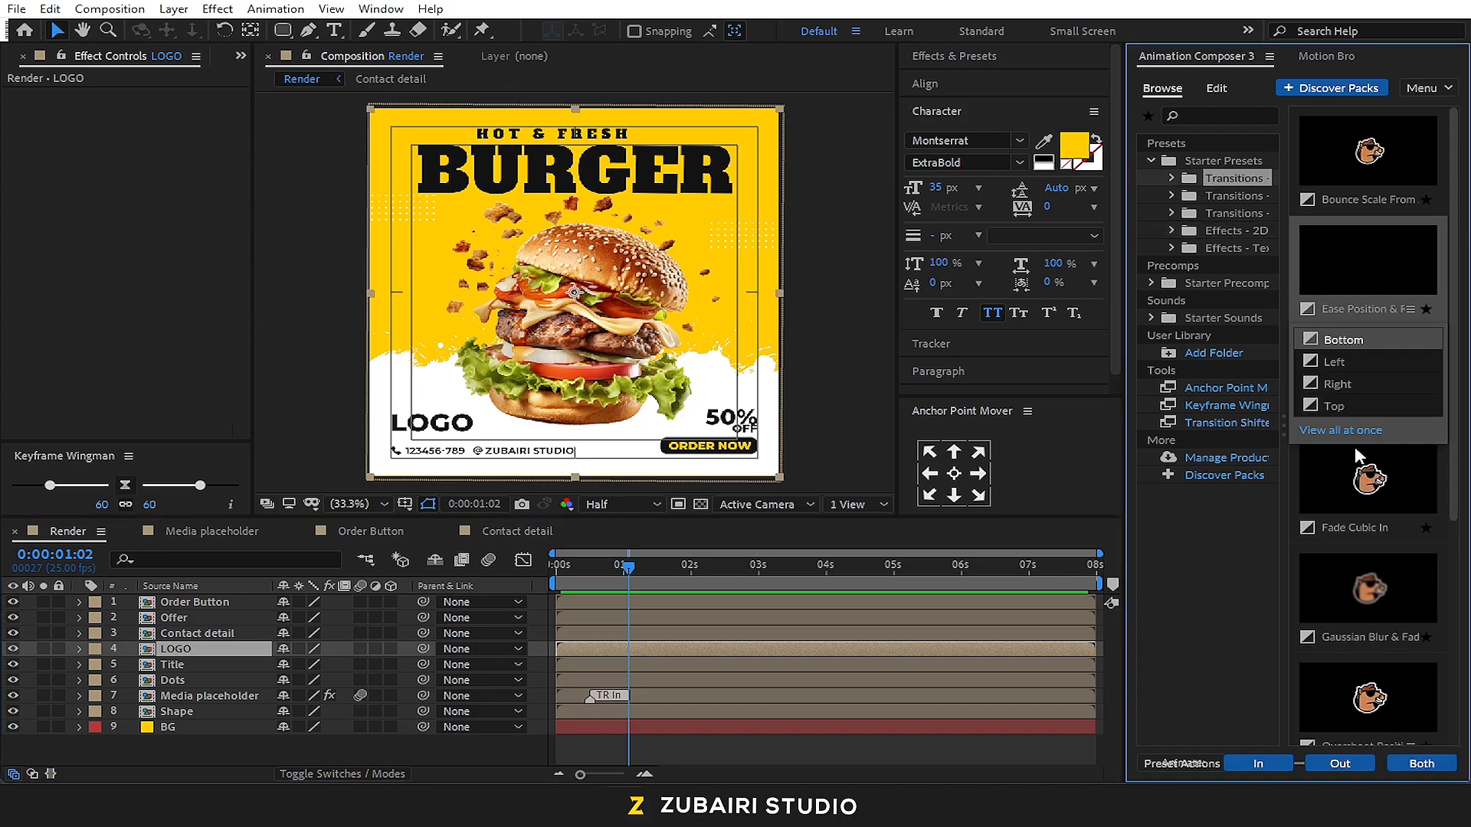
{"action": "left_click", "coordinate": [1290, 766]}
{"action": "mouse_move", "coordinate": [625, 573]}
{"action": "left_mouse_down"}
{"action": "mouse_move", "coordinate": [557, 574]}
{"action": "mouse_move", "coordinate": [602, 579]}
{"action": "left_mouse_up"}
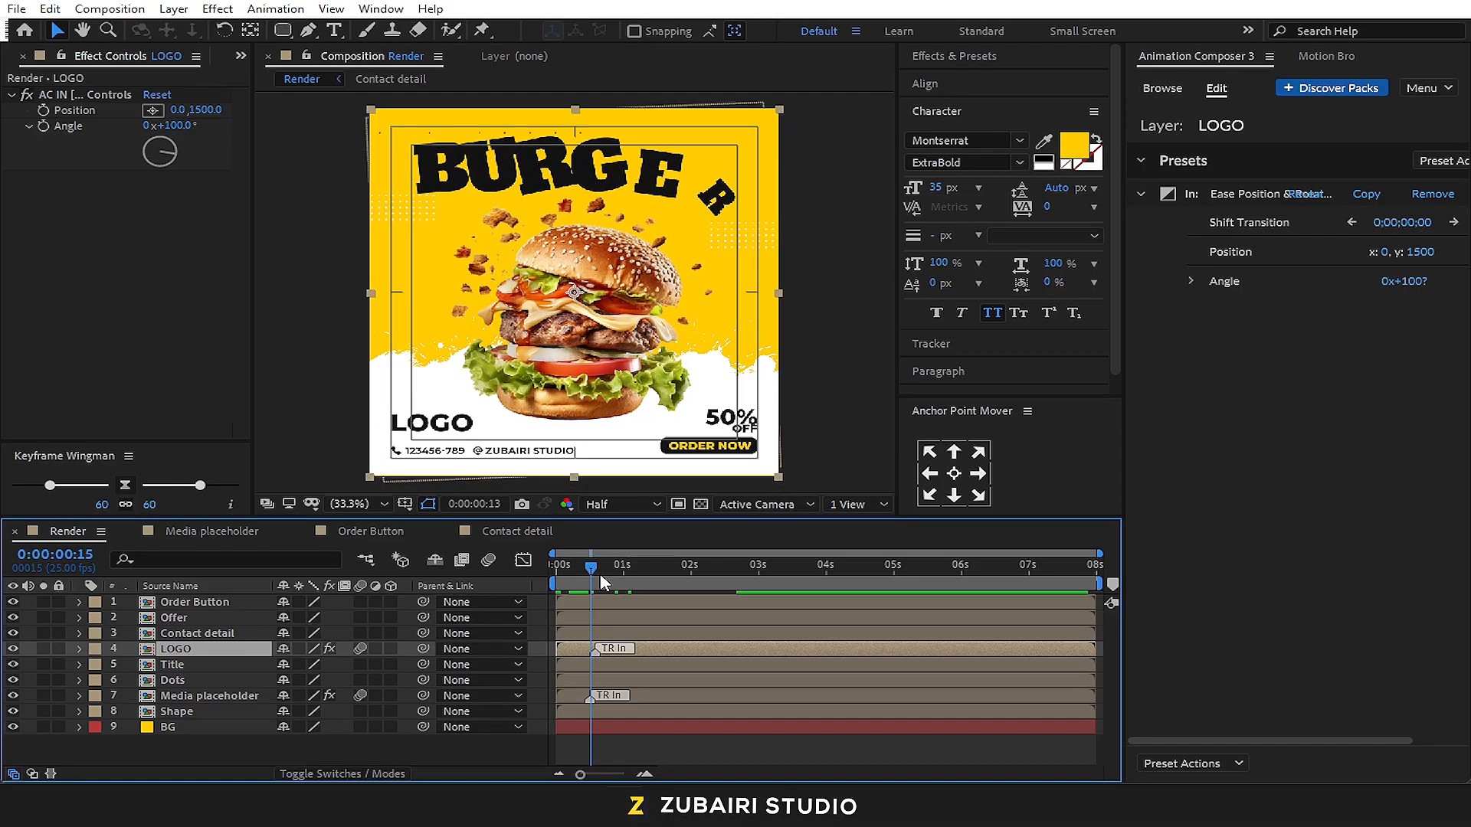
Try the LOGO layer's anchor point at the middle of its left edge and preview the transition
{"action": "left_click", "coordinate": [932, 475]}
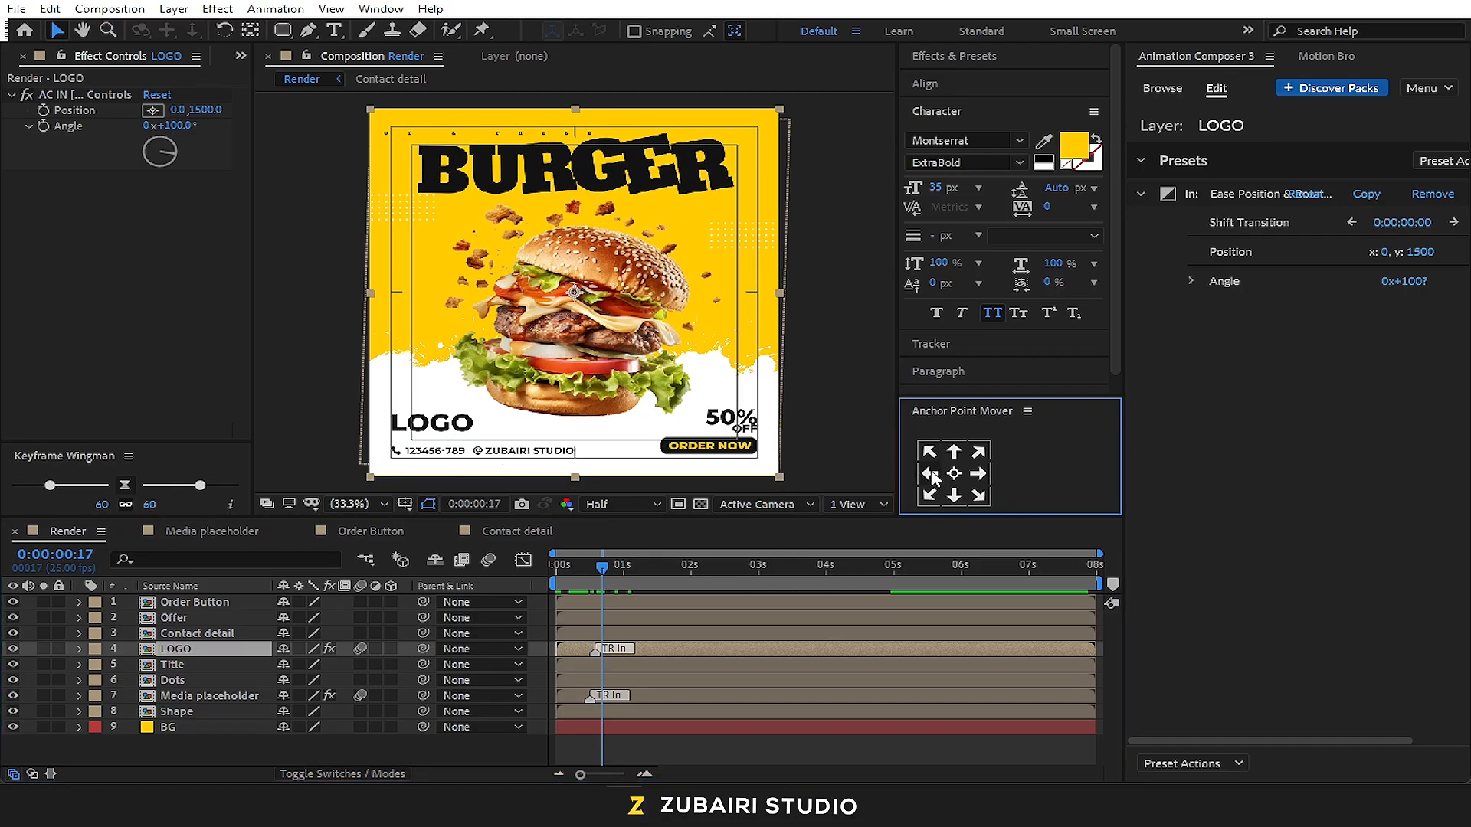
{"action": "left_click_drag", "start_coordinate": [567, 576], "coordinate": [555, 573]}
{"action": "key", "text": "space"}
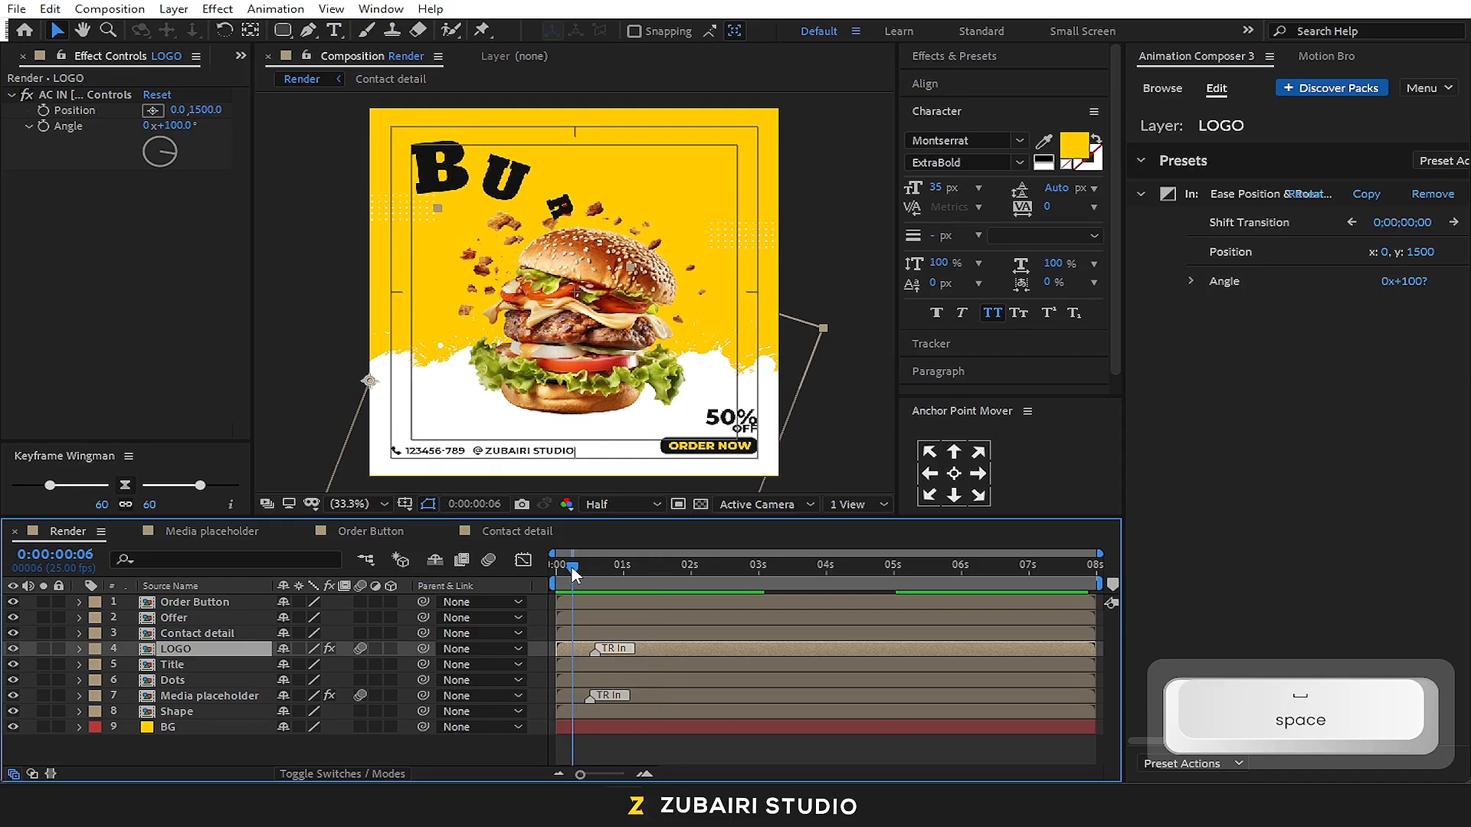
Move the LOGO layer's anchor point to its top-left corner and preview the transition
{"action": "left_click", "coordinate": [929, 453]}
{"action": "mouse_move", "coordinate": [600, 573]}
{"action": "left_mouse_down"}
{"action": "mouse_move", "coordinate": [568, 578]}
{"action": "mouse_move", "coordinate": [615, 584]}
{"action": "left_mouse_up"}
{"action": "key", "text": "space"}
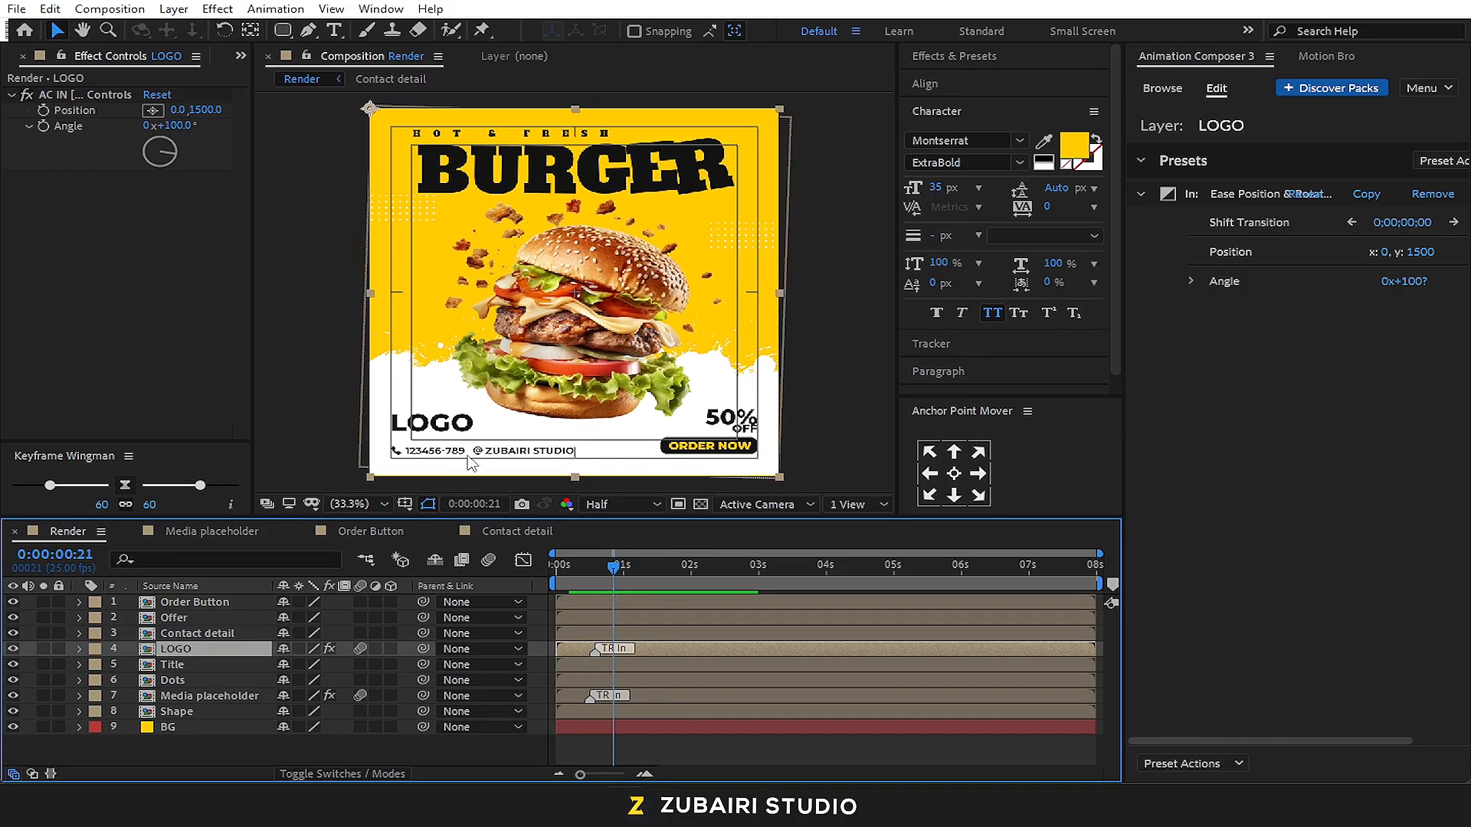
Apply the Gaussian Blur & Fade preset as an In transition to the Contact detail layer and preview it from the start
{"action": "left_click", "coordinate": [184, 632]}
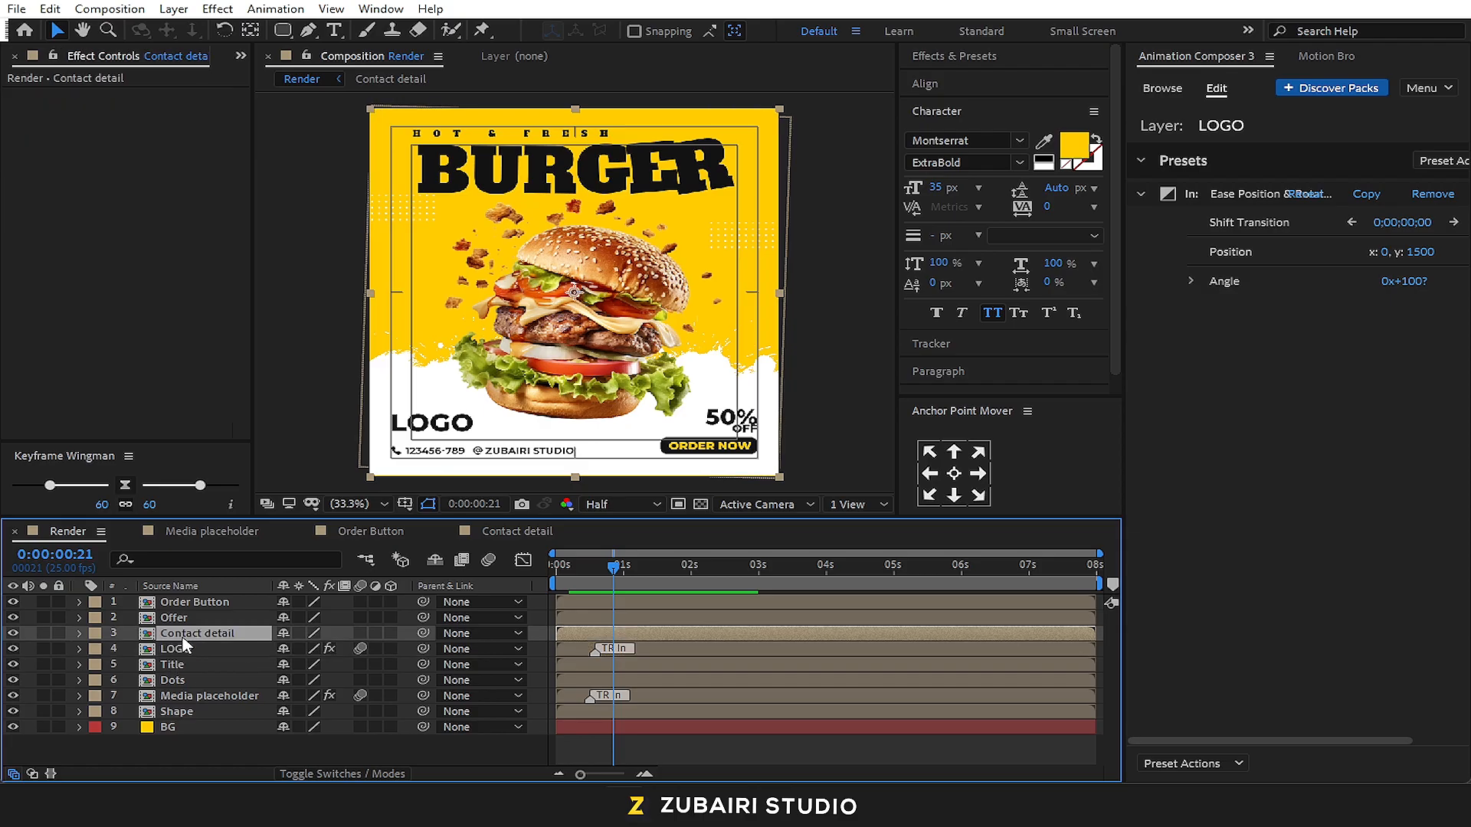
{"action": "left_click", "coordinate": [1162, 88]}
{"action": "scroll", "coordinate": [1358, 439], "scroll_direction": "up", "scroll_amount": 3}
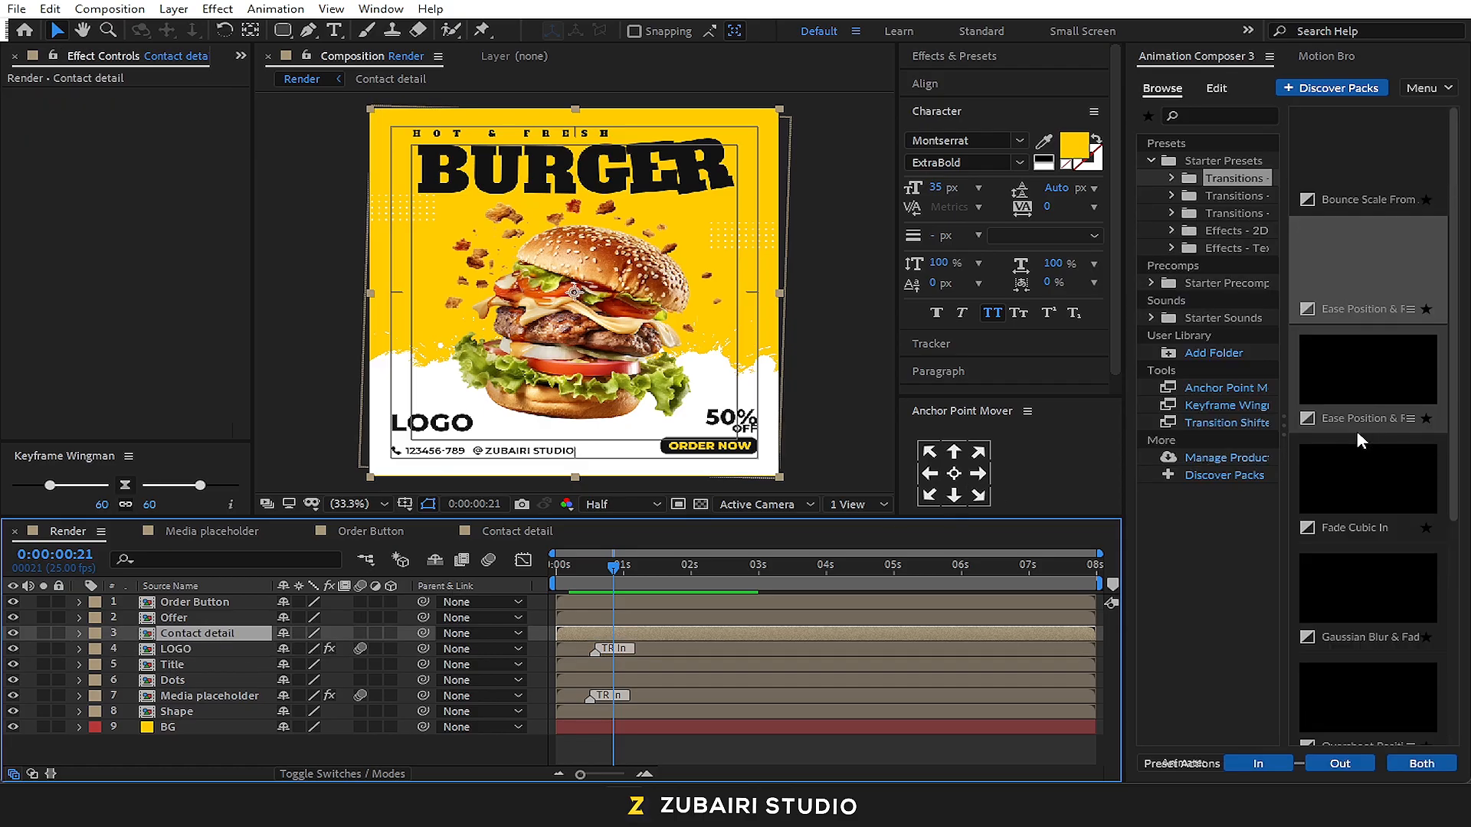
{"action": "left_click", "coordinate": [1438, 364]}
{"action": "scroll", "coordinate": [1412, 437], "scroll_direction": "down", "scroll_amount": 3}
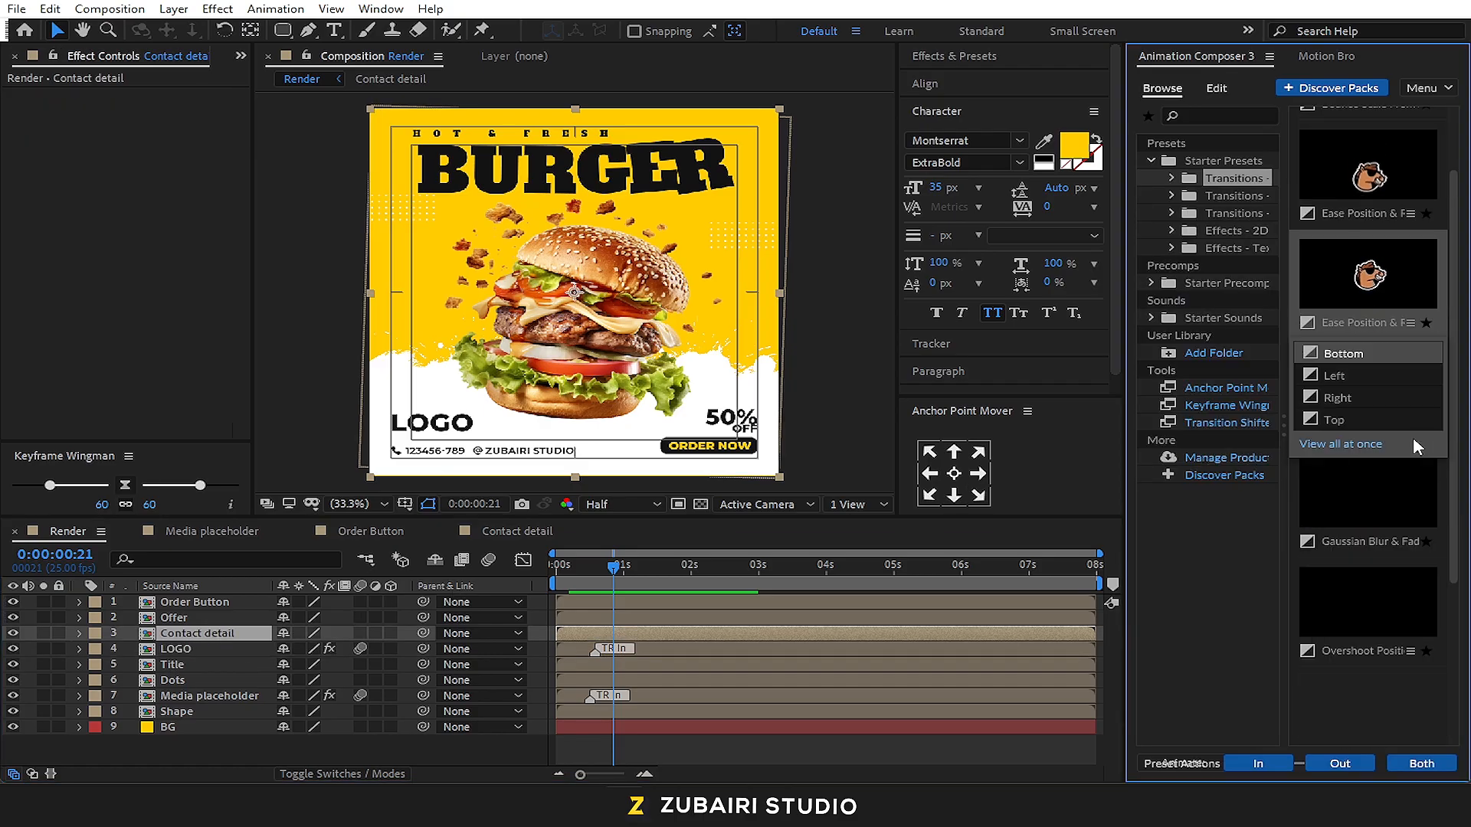
{"action": "left_click", "coordinate": [1389, 452]}
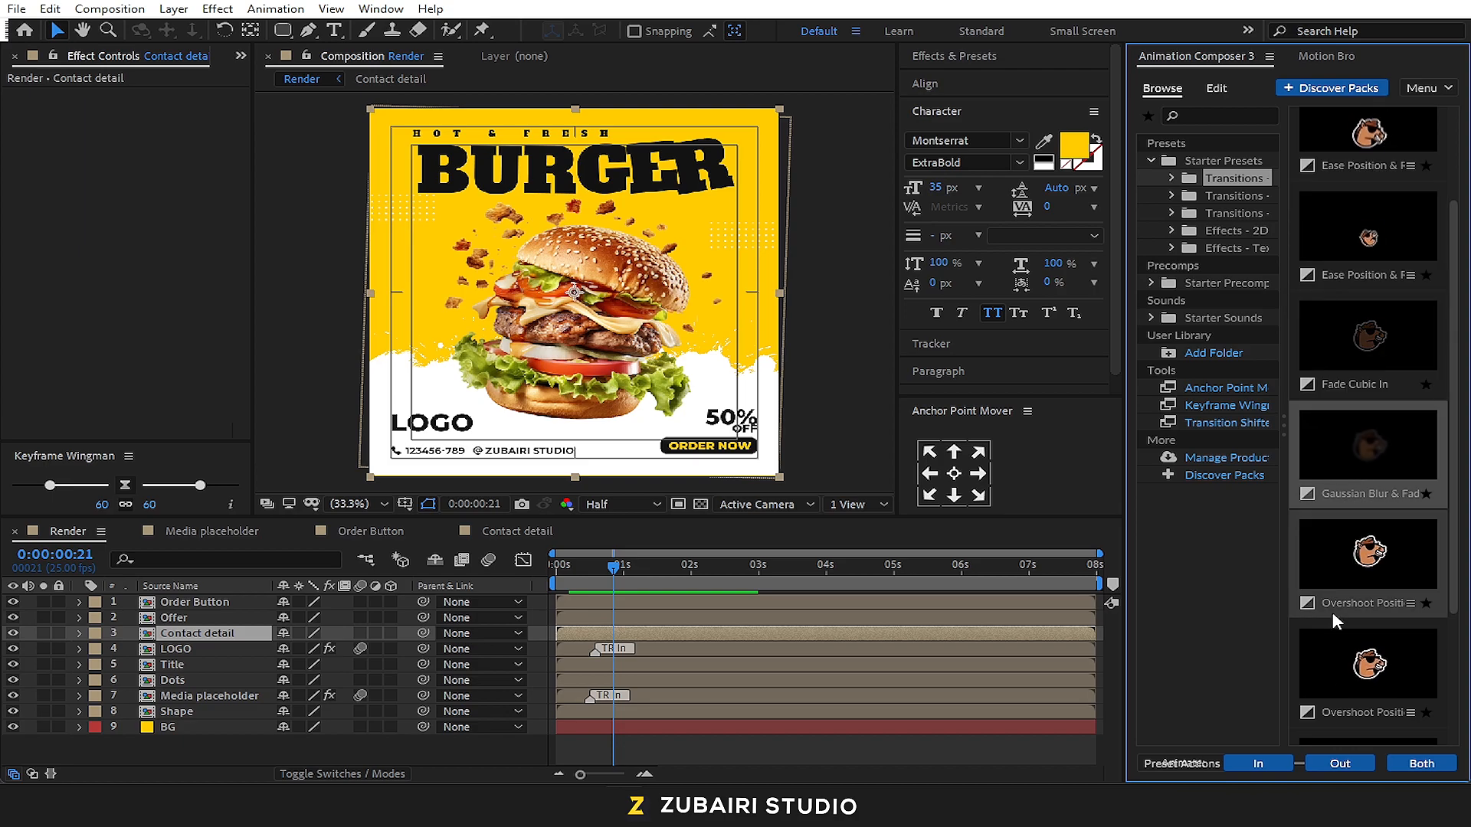
{"action": "left_click", "coordinate": [1289, 763]}
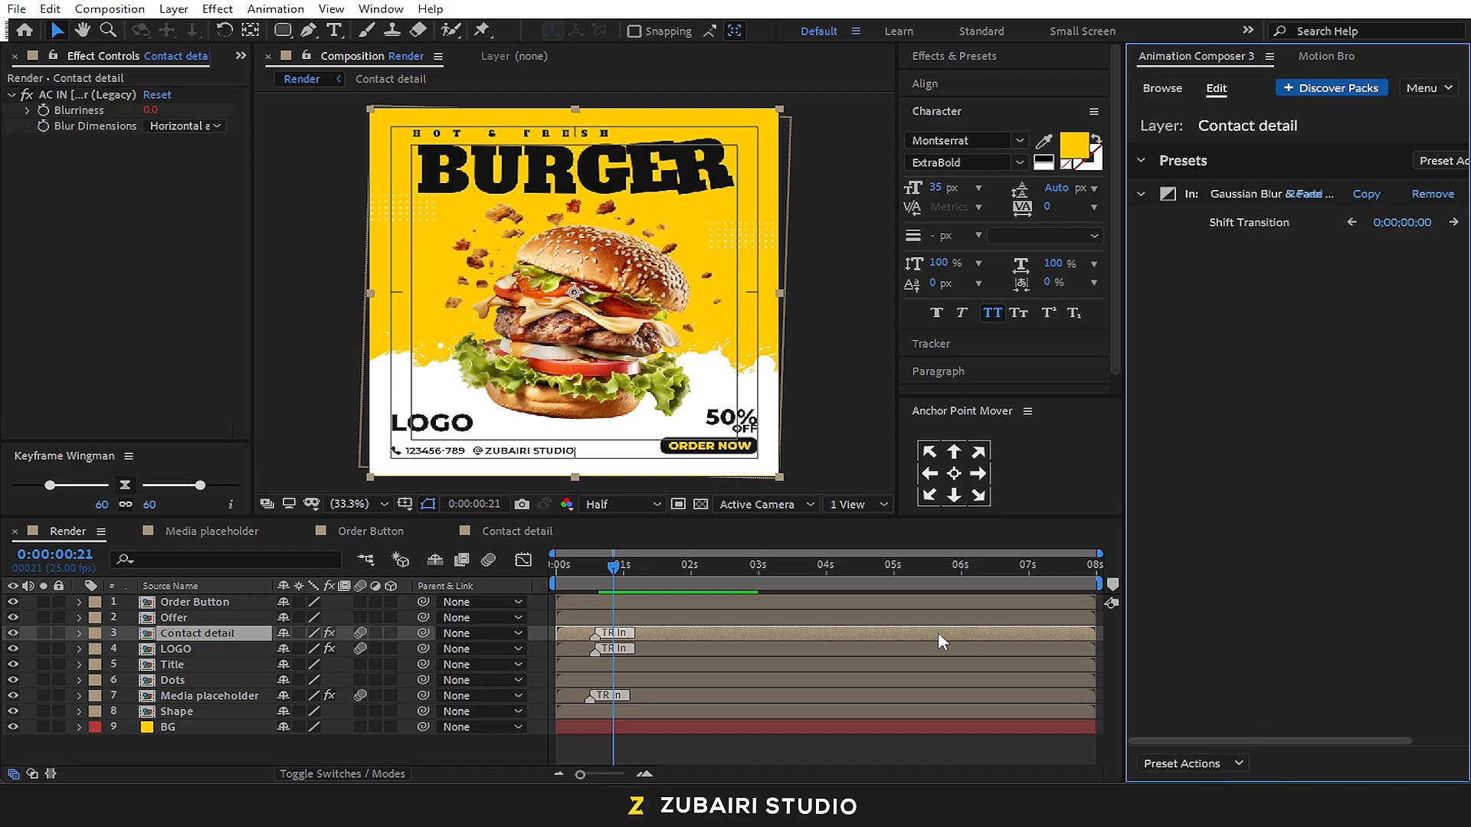
{"action": "left_click", "coordinate": [552, 571]}
{"action": "key", "text": "space"}
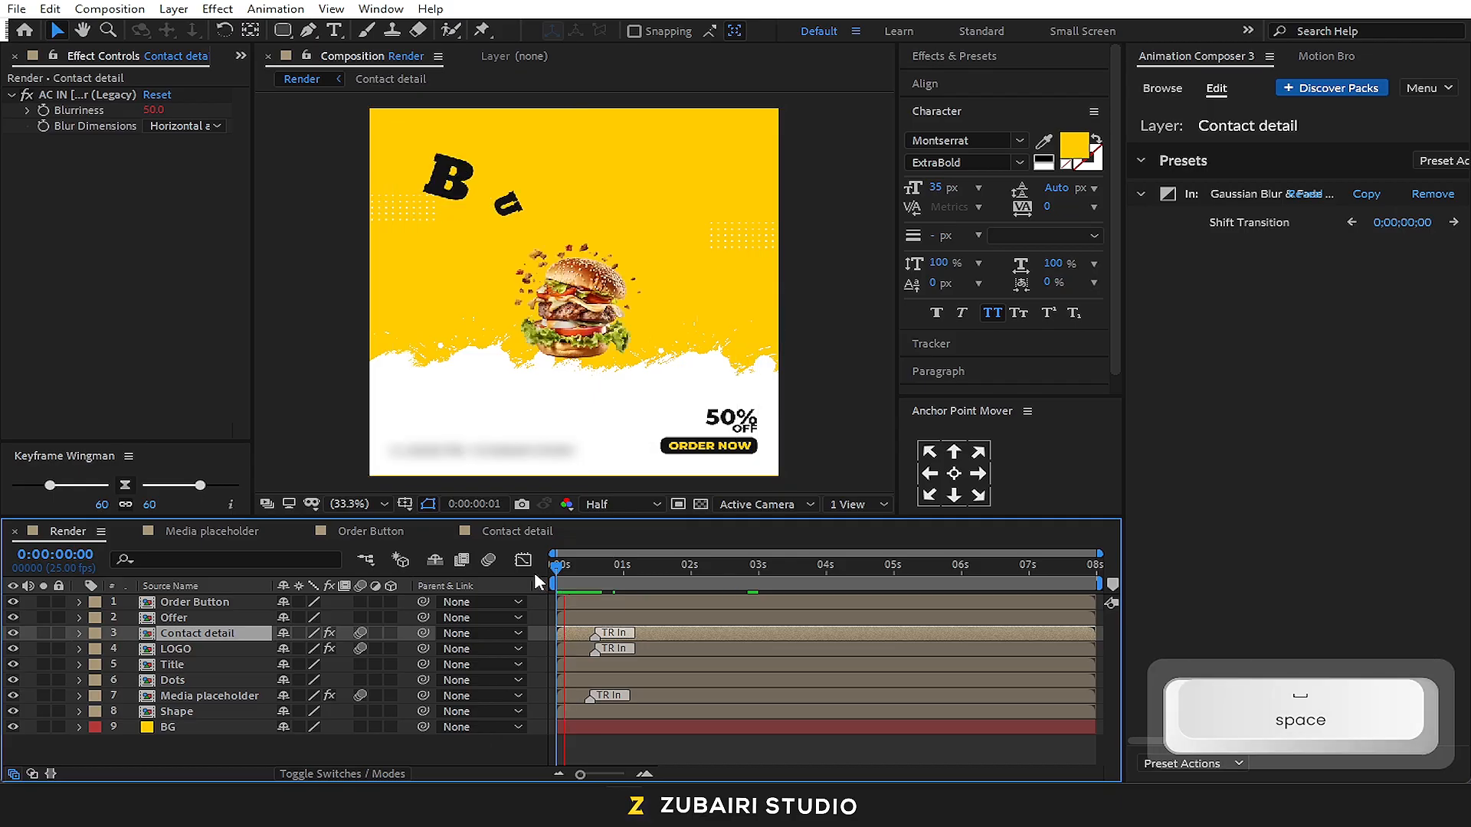
{"action": "key", "text": "space"}
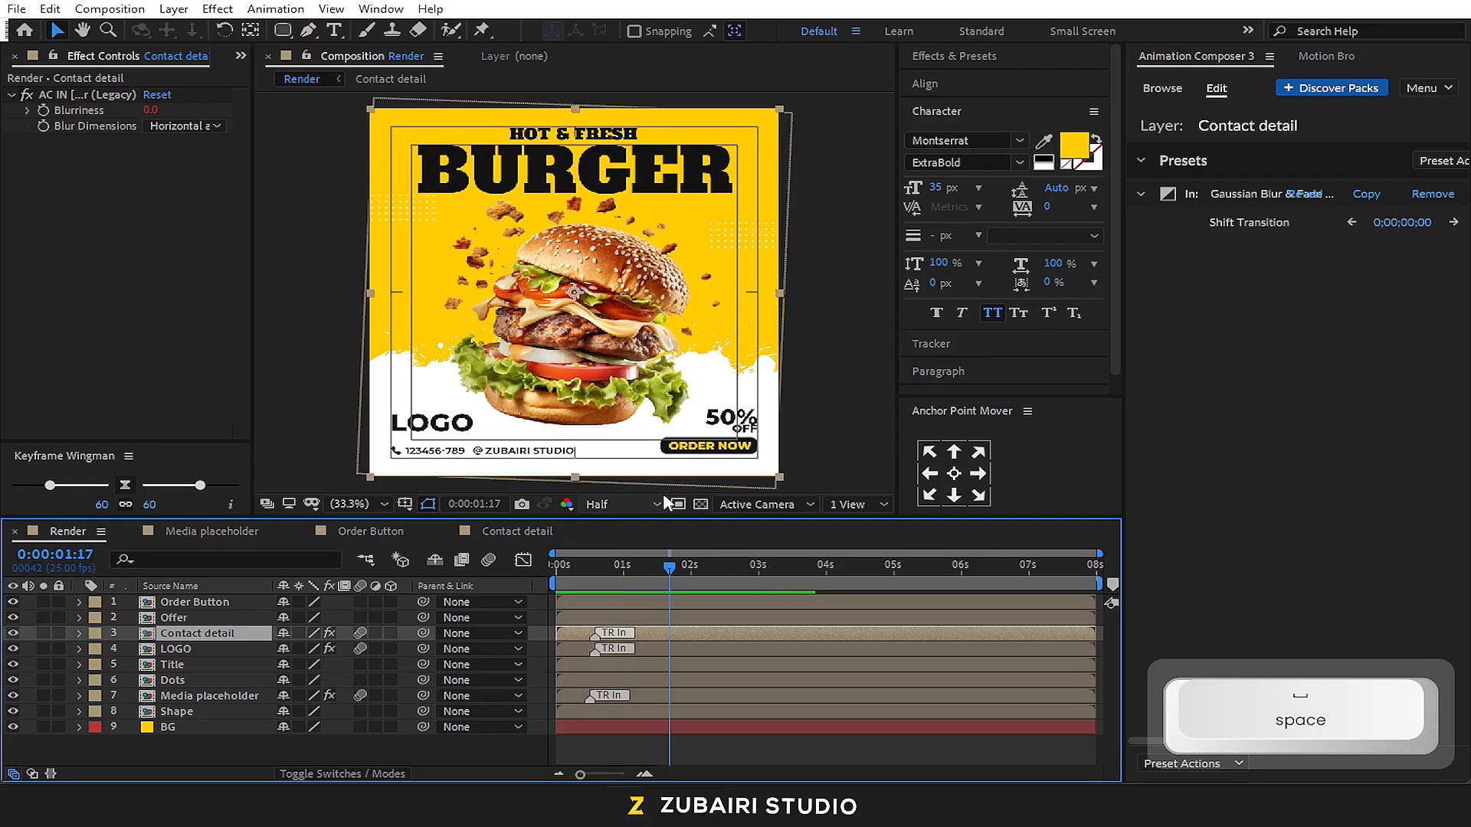
Apply the Ease Position & Rotation preset, Right variant, as an In transition to the Offer layer and preview it from the start
{"action": "left_click", "coordinate": [215, 656]}
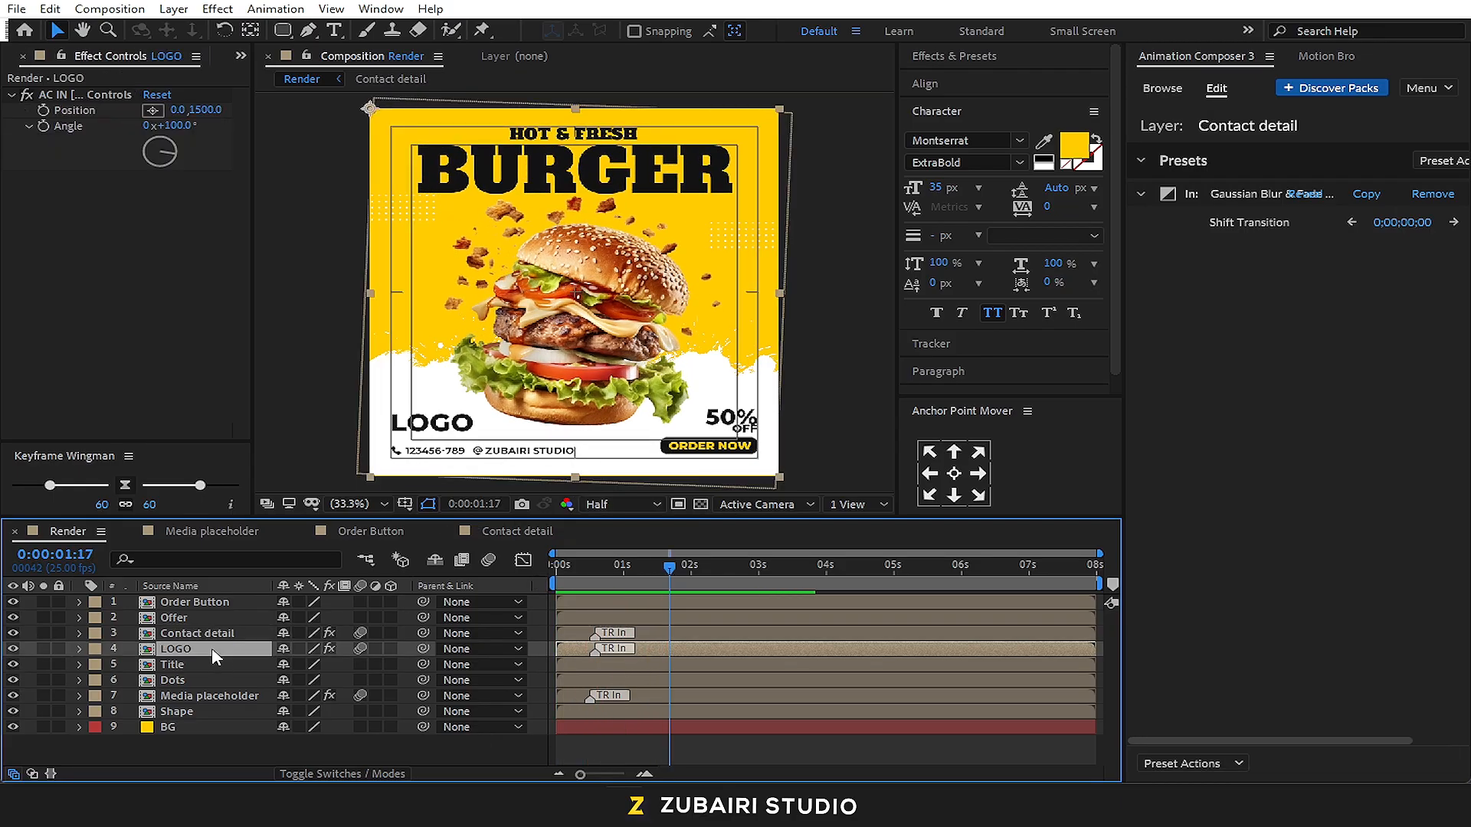
{"action": "left_click", "coordinate": [201, 618]}
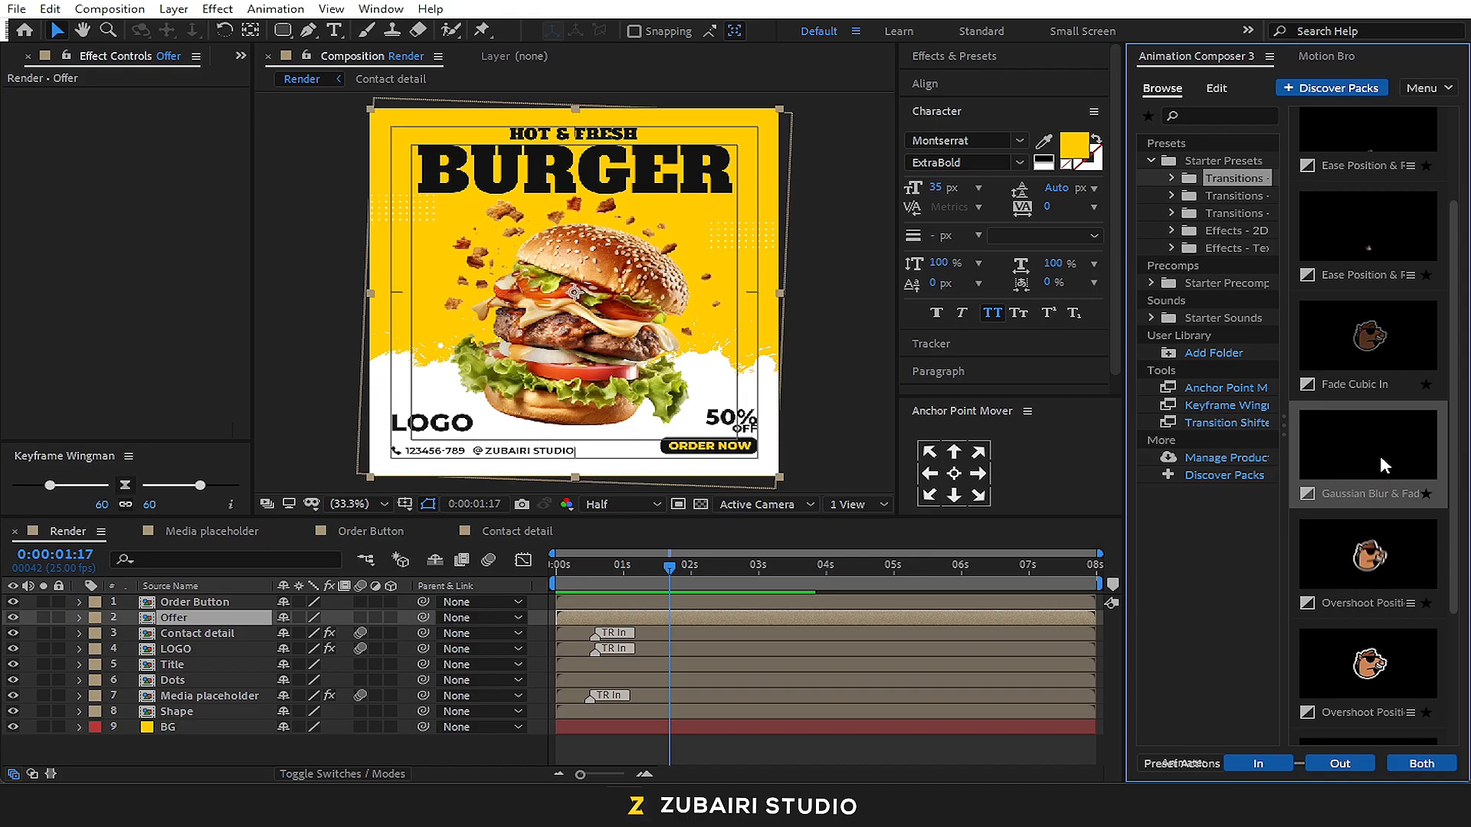
{"action": "scroll", "coordinate": [1380, 398], "scroll_direction": "up", "scroll_amount": 2}
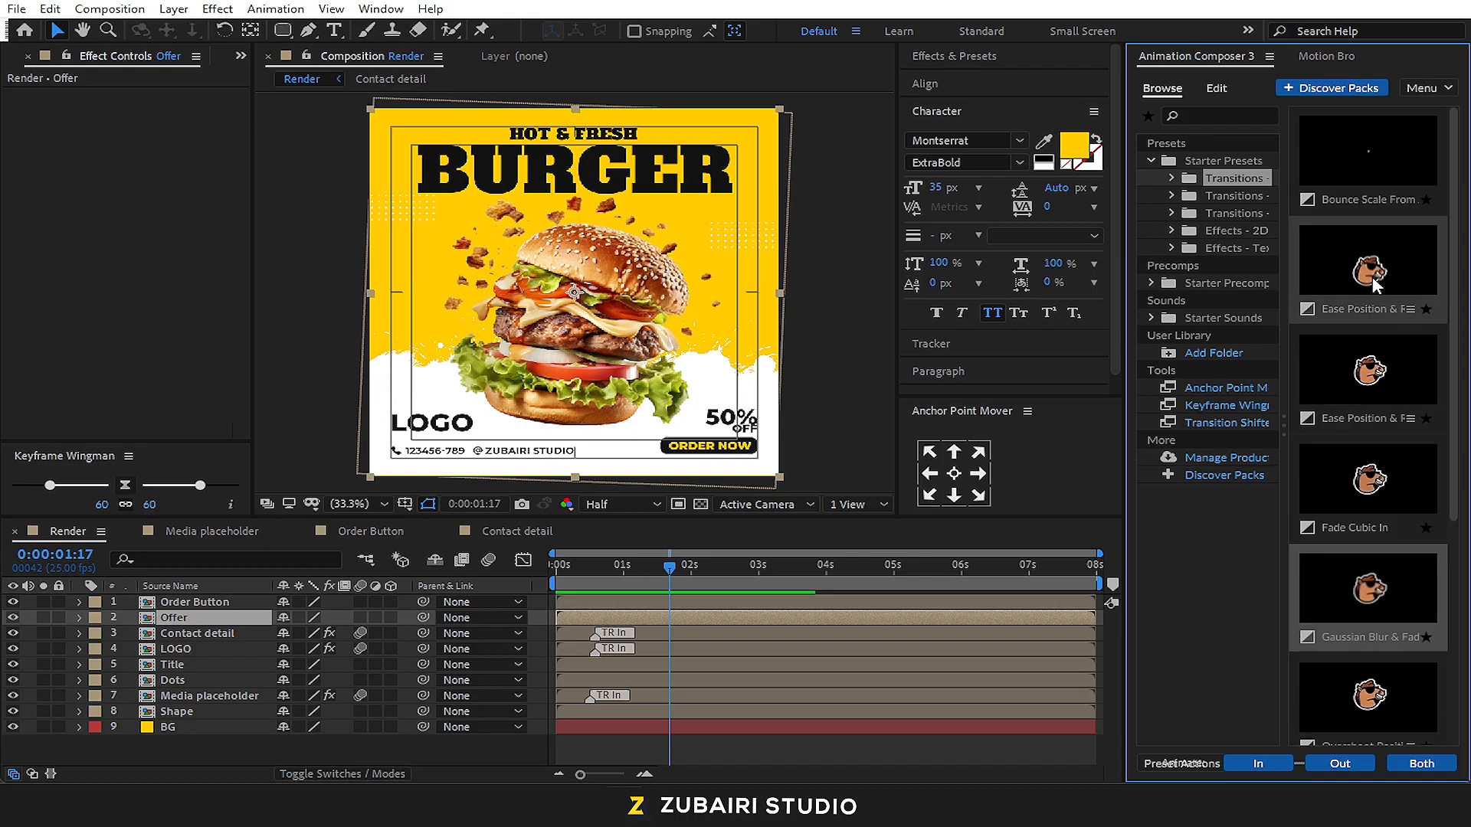
{"action": "left_click", "coordinate": [1408, 308]}
{"action": "left_click", "coordinate": [1352, 383]}
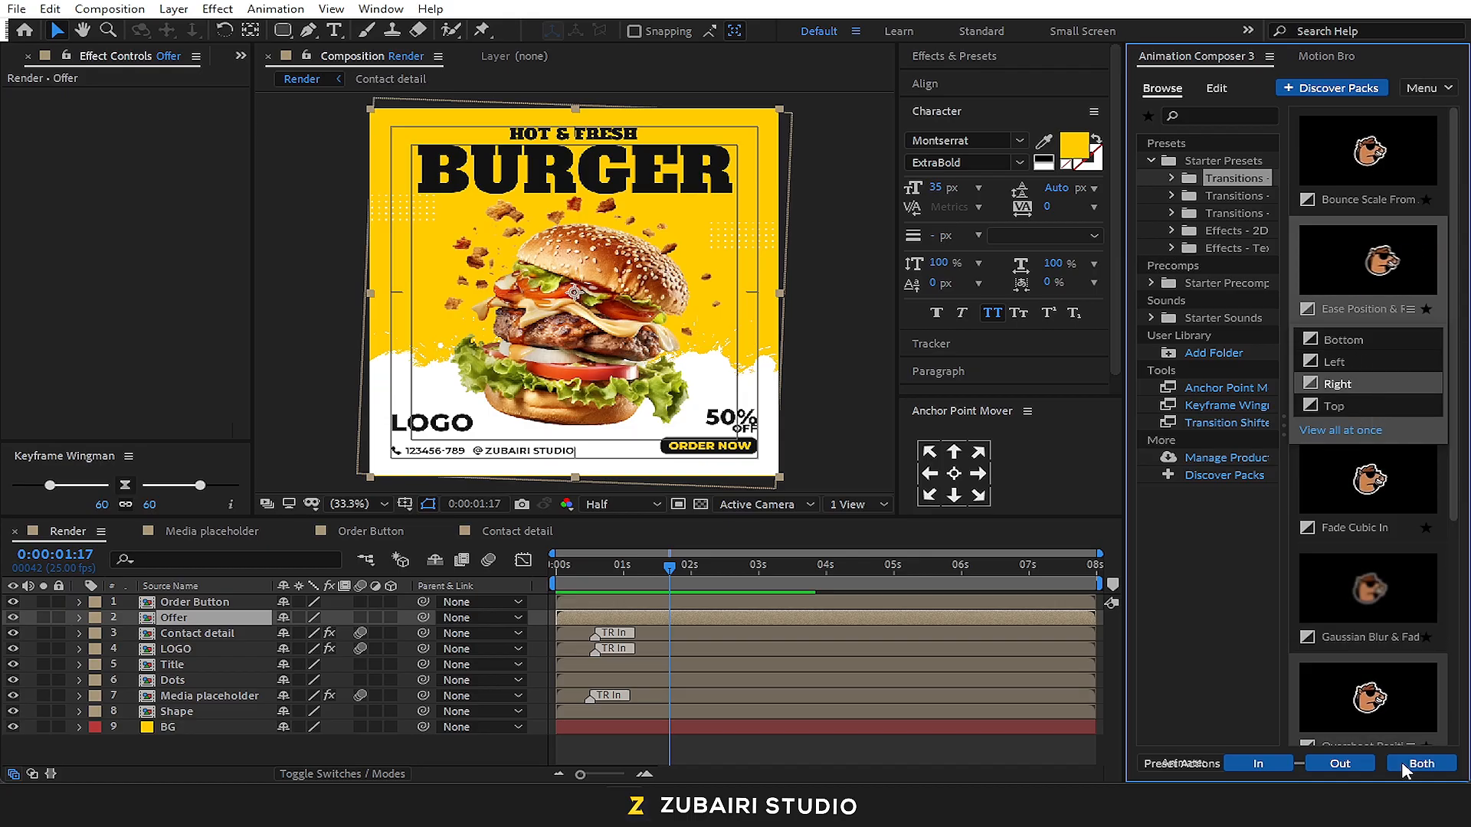
{"action": "left_click", "coordinate": [1271, 764]}
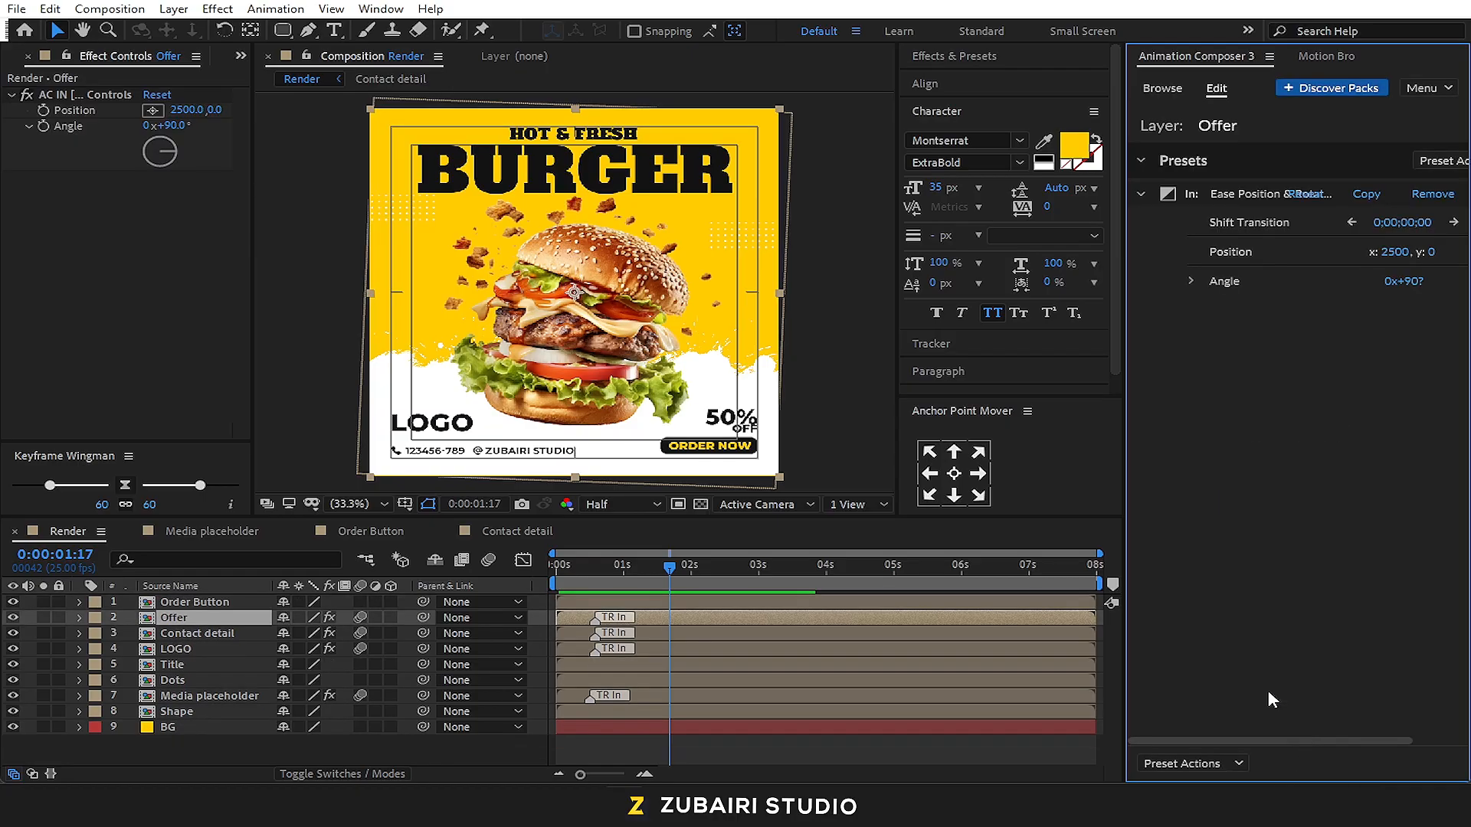
{"action": "left_click", "coordinate": [555, 565]}
{"action": "key", "text": "space"}
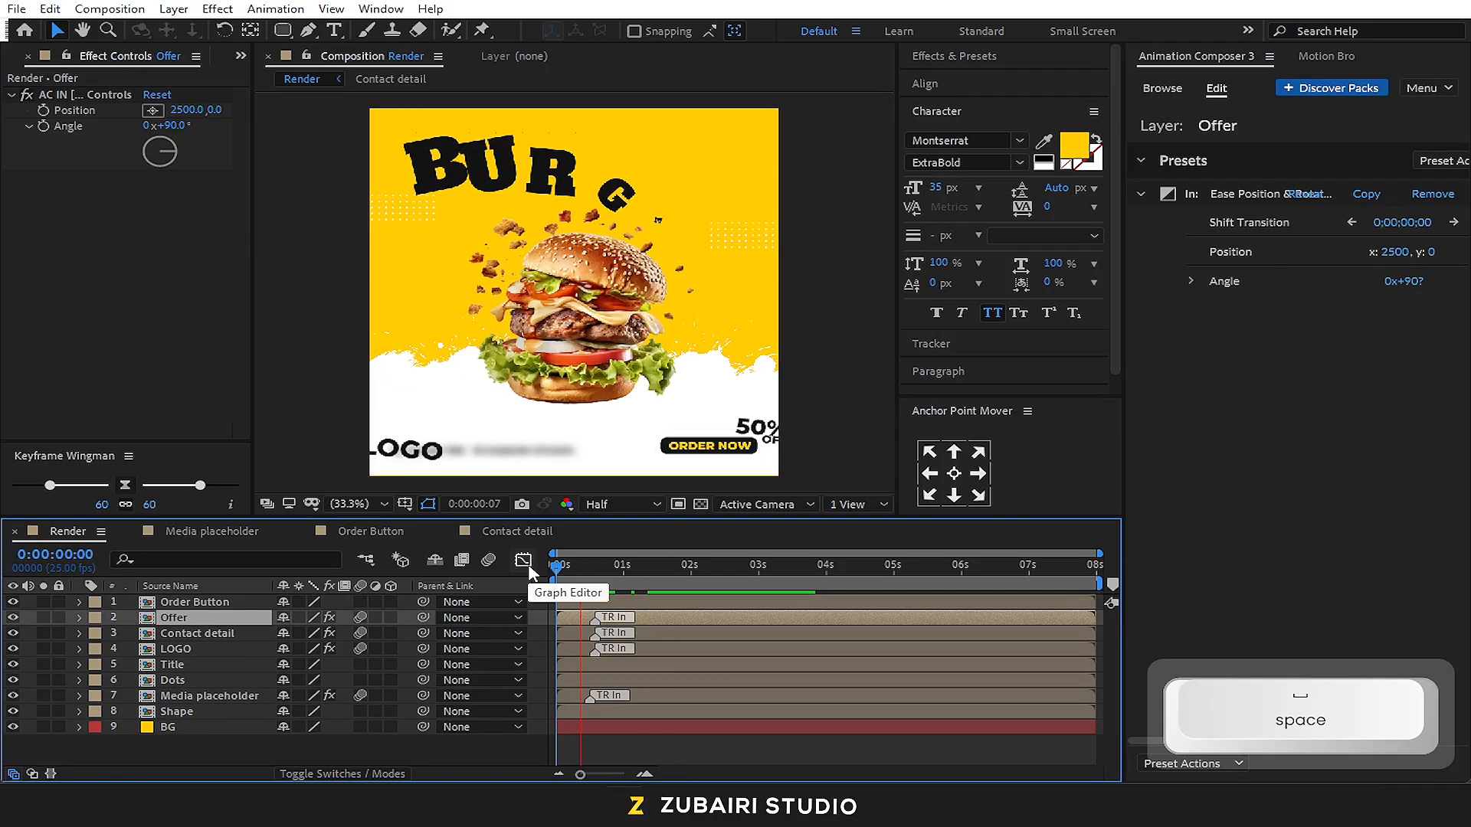
{"action": "key", "text": "space"}
{"action": "mouse_move", "coordinate": [590, 568]}
{"action": "left_mouse_down"}
{"action": "mouse_move", "coordinate": [643, 579]}
{"action": "mouse_move", "coordinate": [590, 579]}
{"action": "left_mouse_up"}
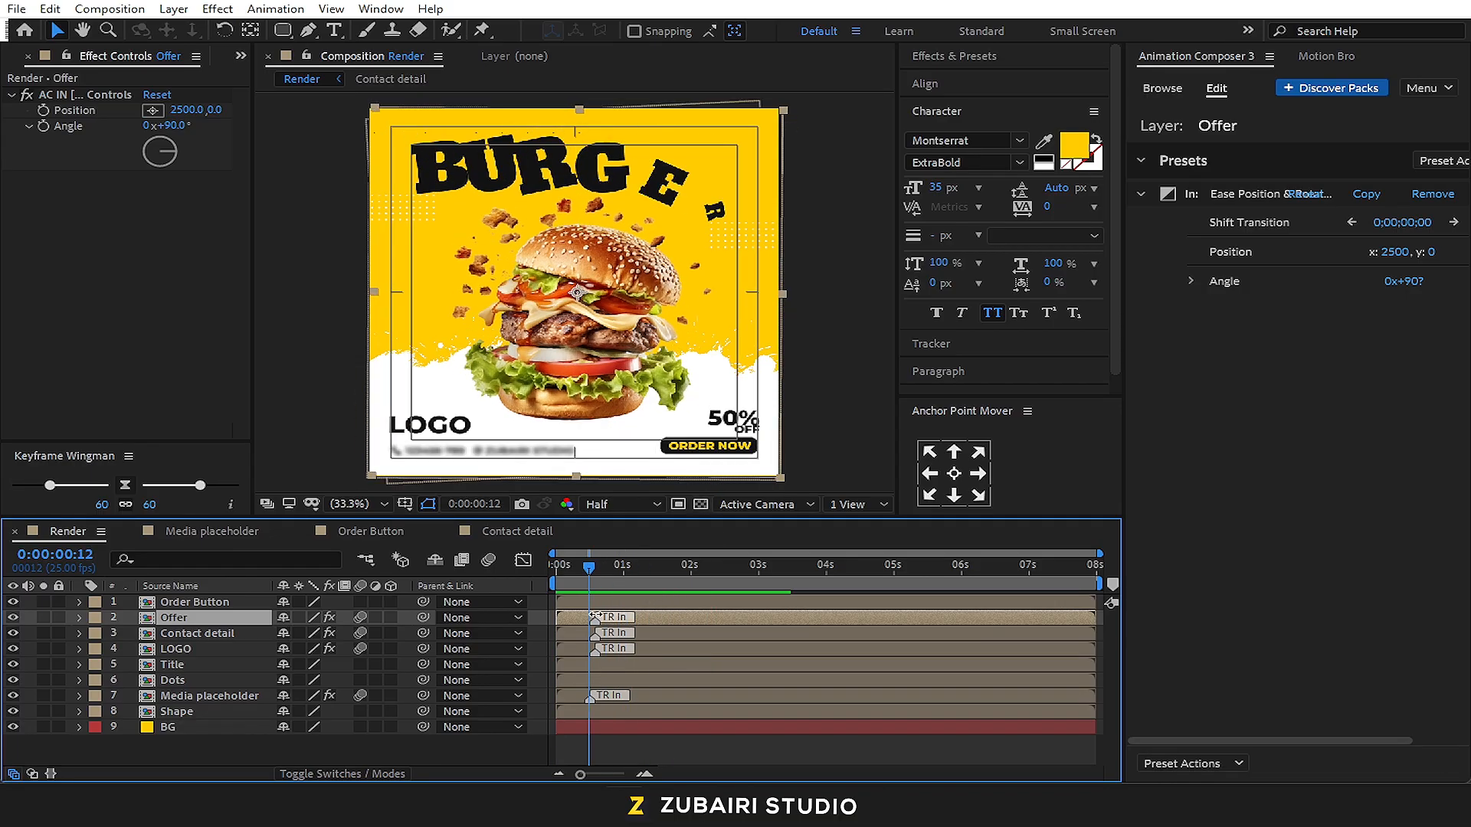
Apply the Bounce Scale preset as an In transition to the Order Button layer and preview it from the start
{"action": "left_click", "coordinate": [656, 603]}
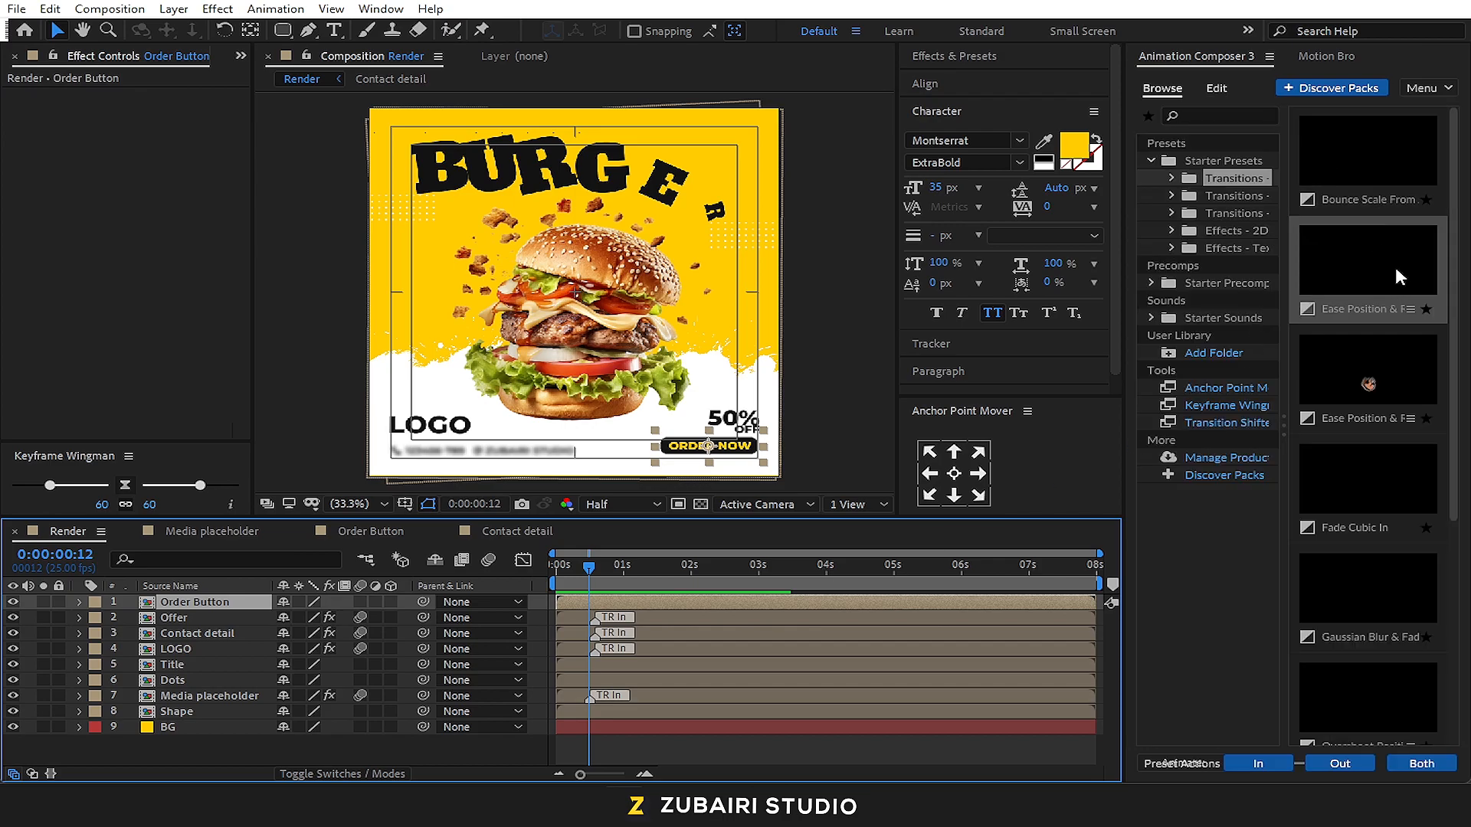
{"action": "left_click", "coordinate": [1284, 201]}
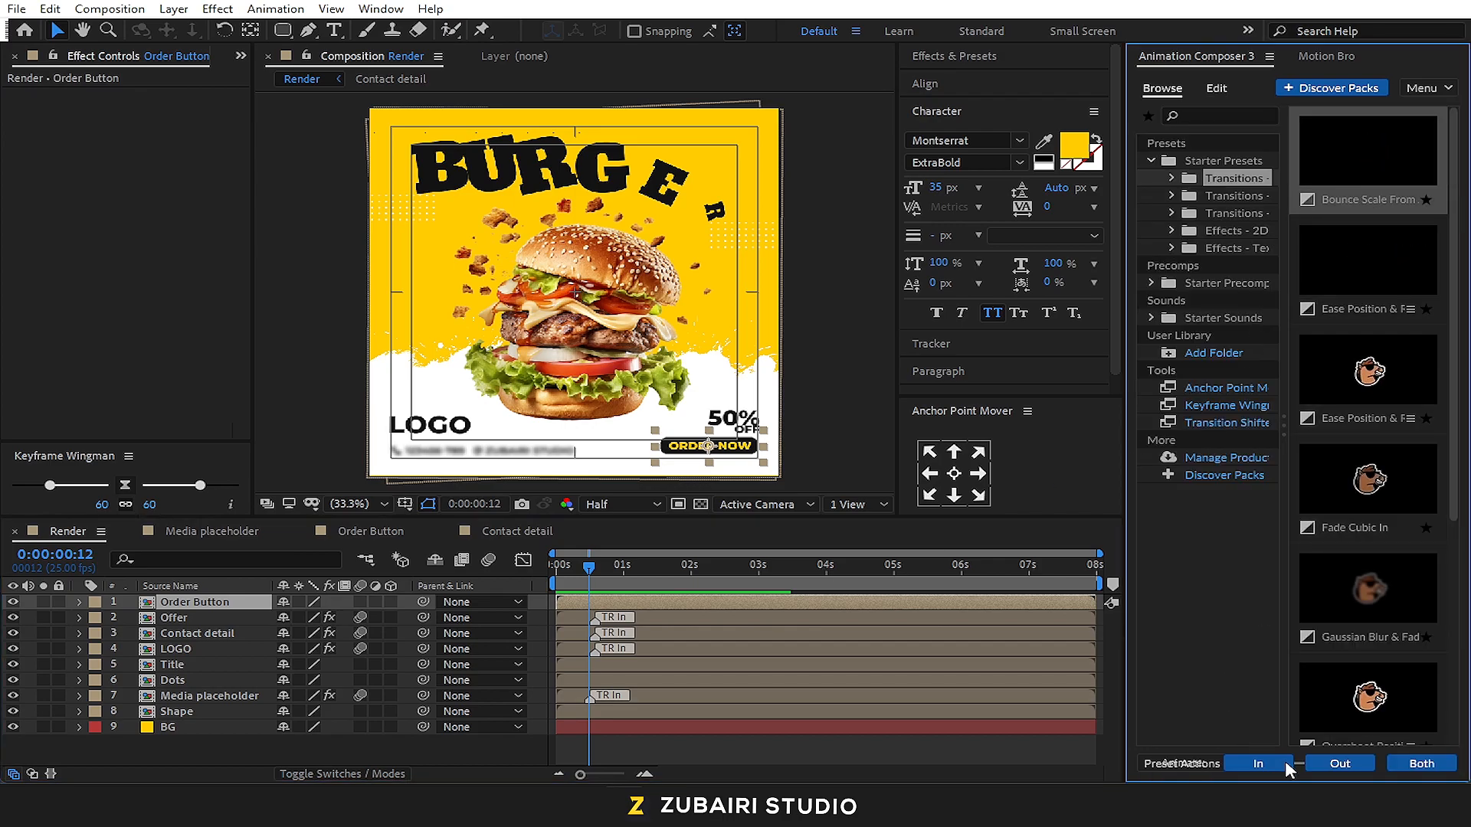
{"action": "left_click", "coordinate": [1237, 764]}
{"action": "left_click_drag", "start_coordinate": [589, 567], "coordinate": [560, 565]}
{"action": "key", "text": "space"}
{"action": "key", "text": "space"}
{"action": "key", "text": "space"}
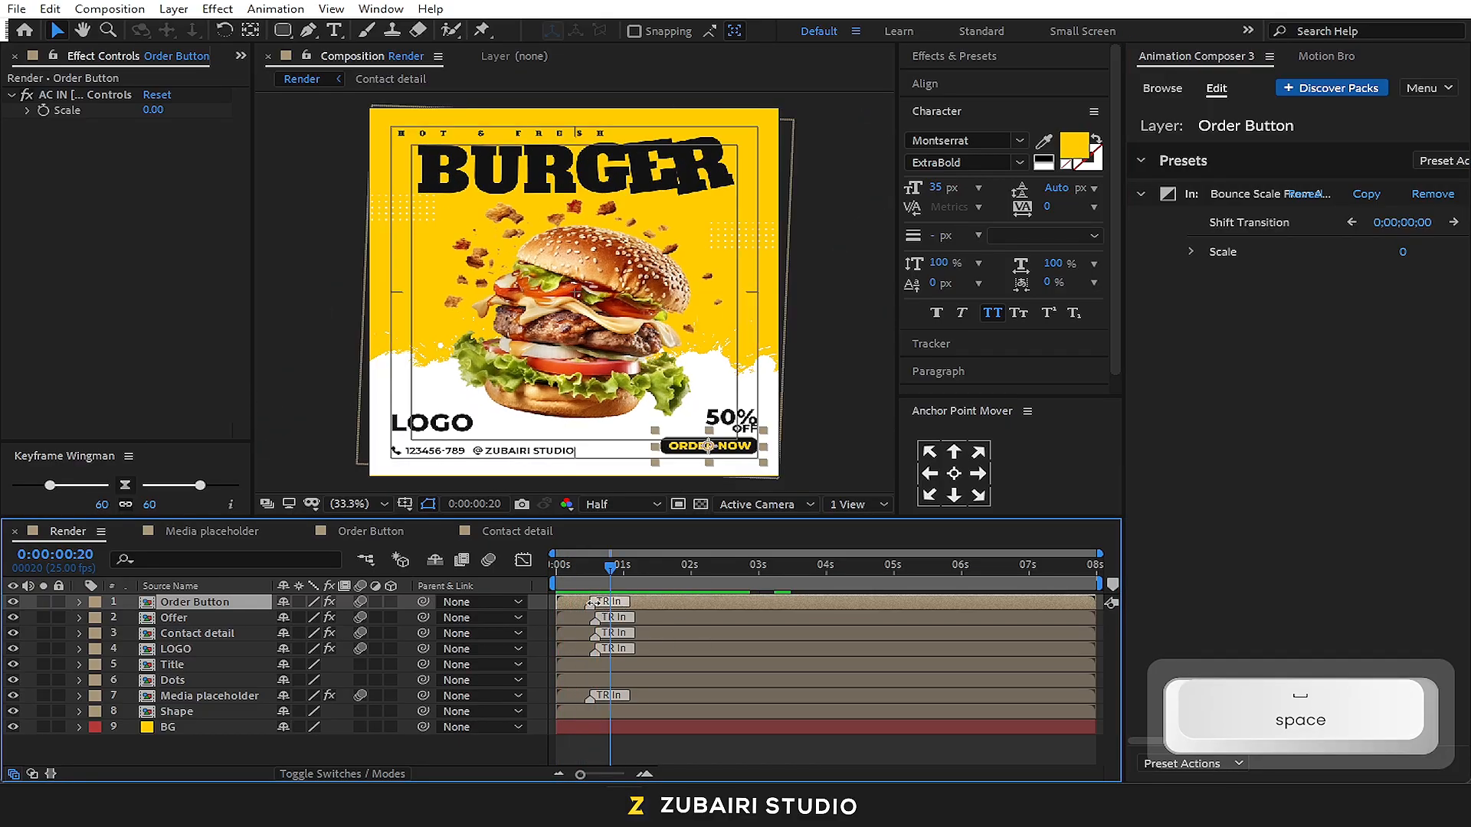
Shift the Order Button layer's In transition marker slightly forward along the timeline and replay the composition from the start
{"action": "left_click_drag", "start_coordinate": [604, 606], "coordinate": [600, 605]}
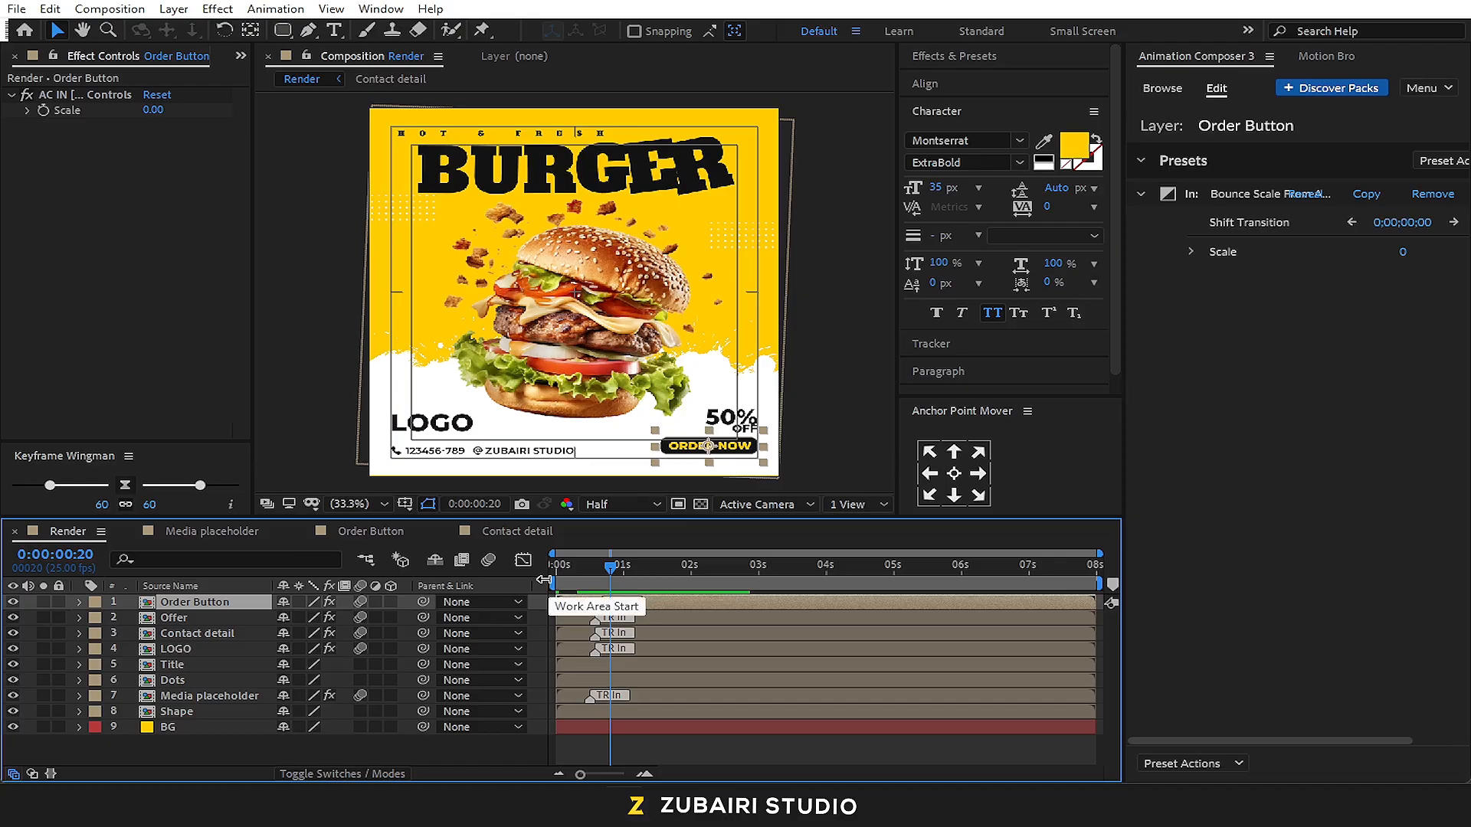
{"action": "key", "text": "space"}
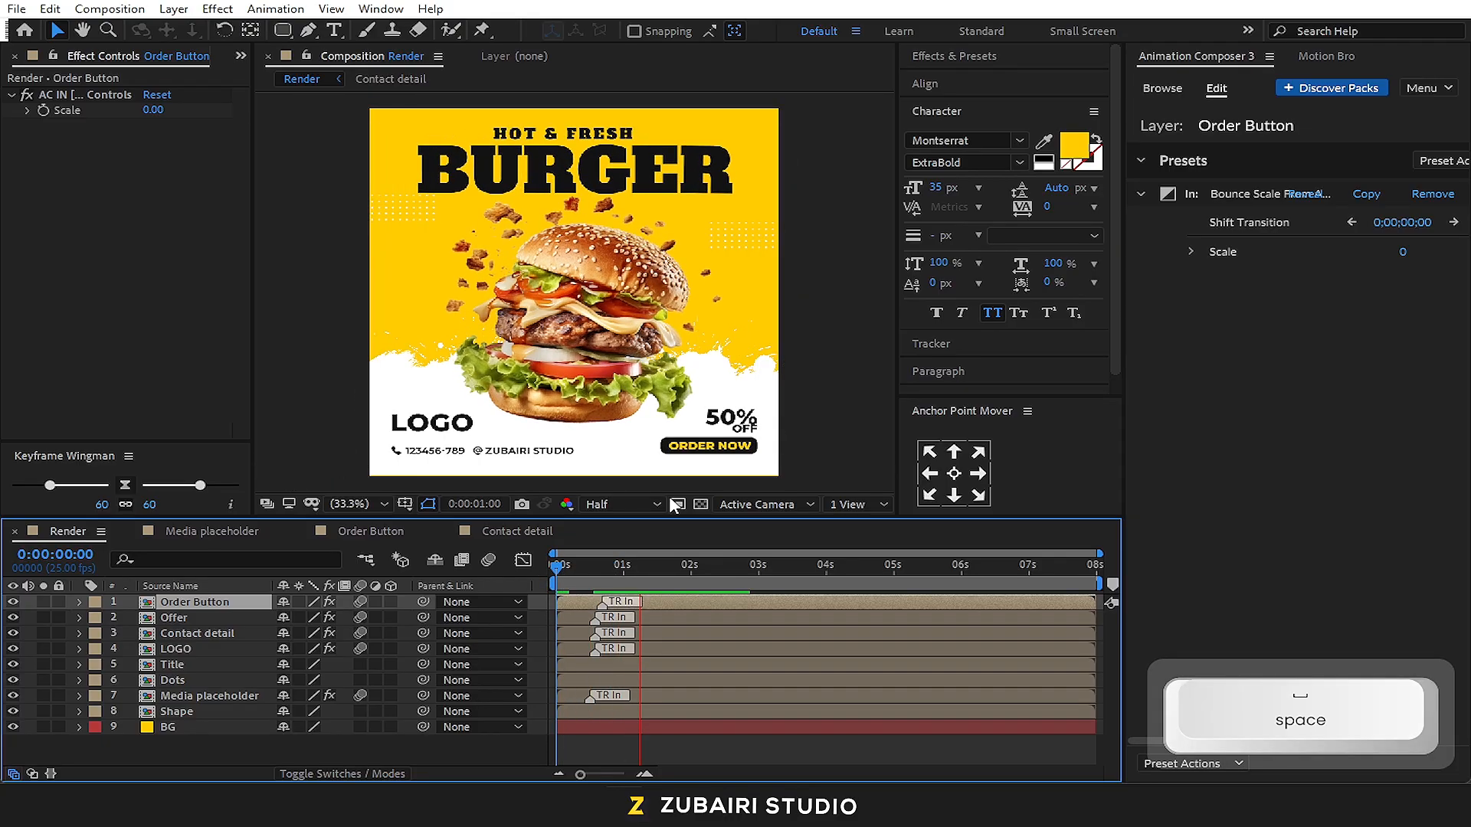
{"action": "key", "text": "space"}
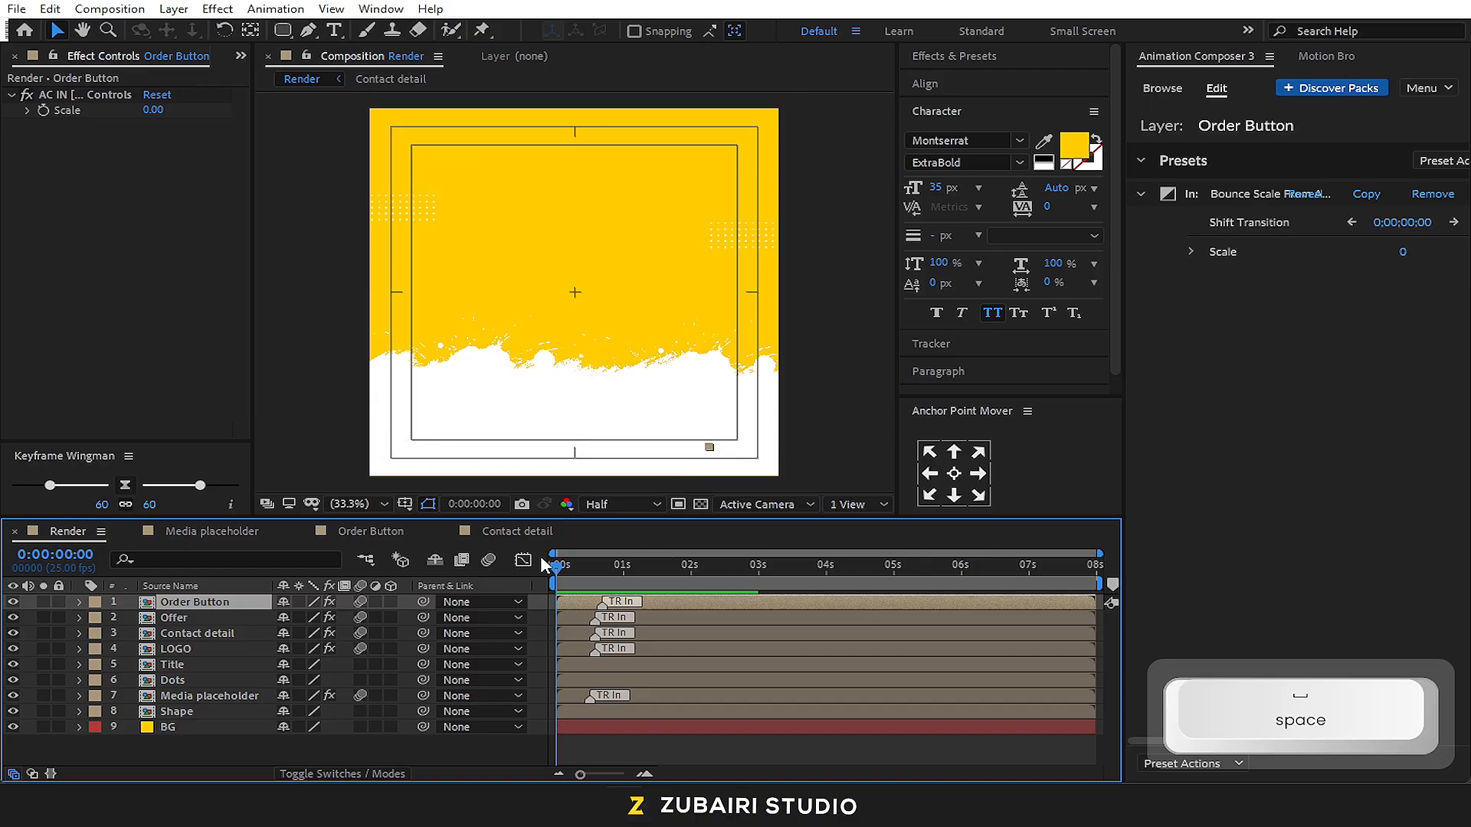
Apply the Overshoot Position & Rotation preset, Bottom variant, as an In transition to the Shape layer and preview it from the start
{"action": "left_click", "coordinate": [220, 722]}
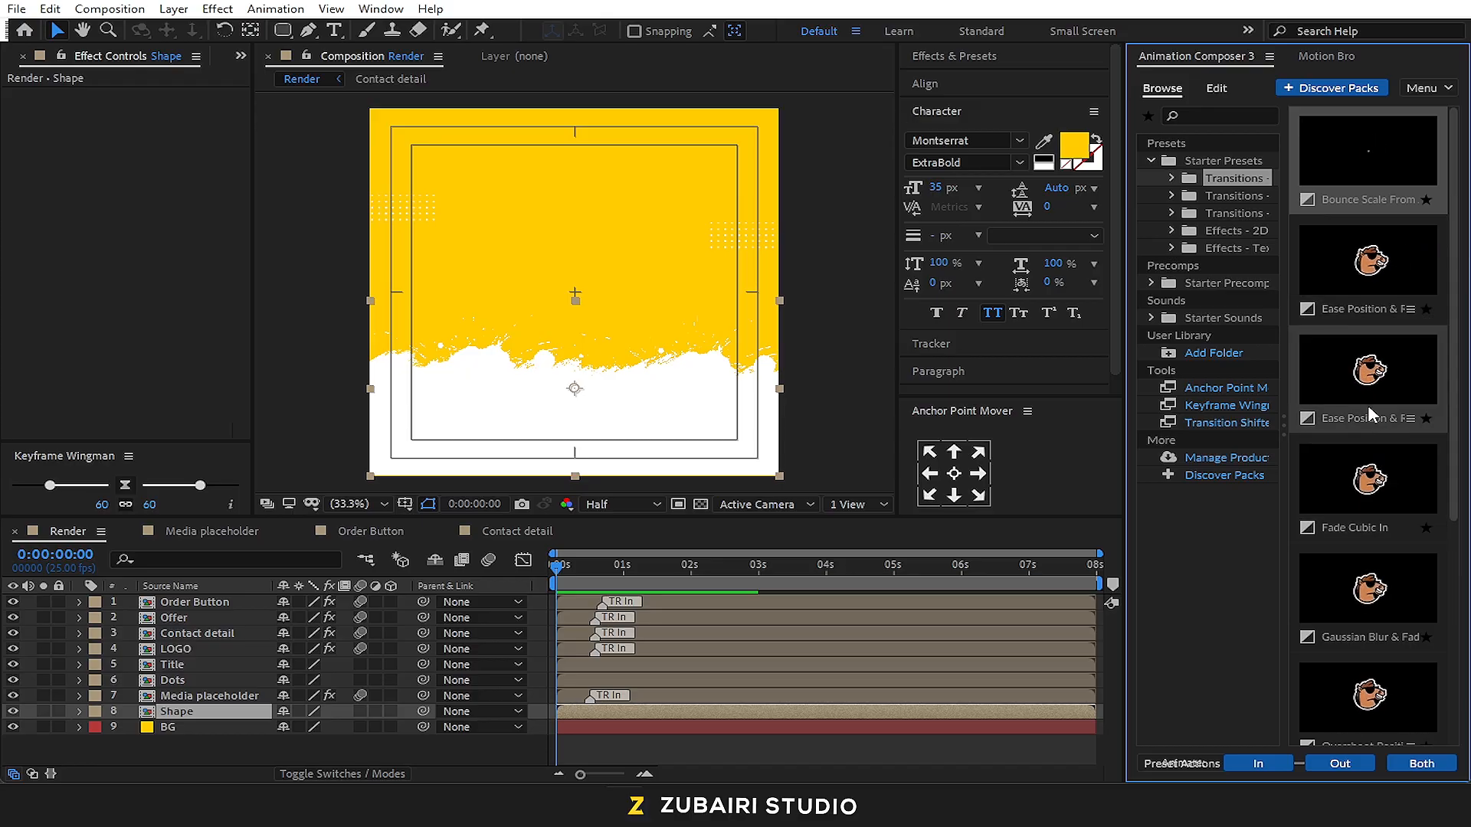
{"action": "scroll", "coordinate": [1350, 412], "scroll_direction": "down", "scroll_amount": 3}
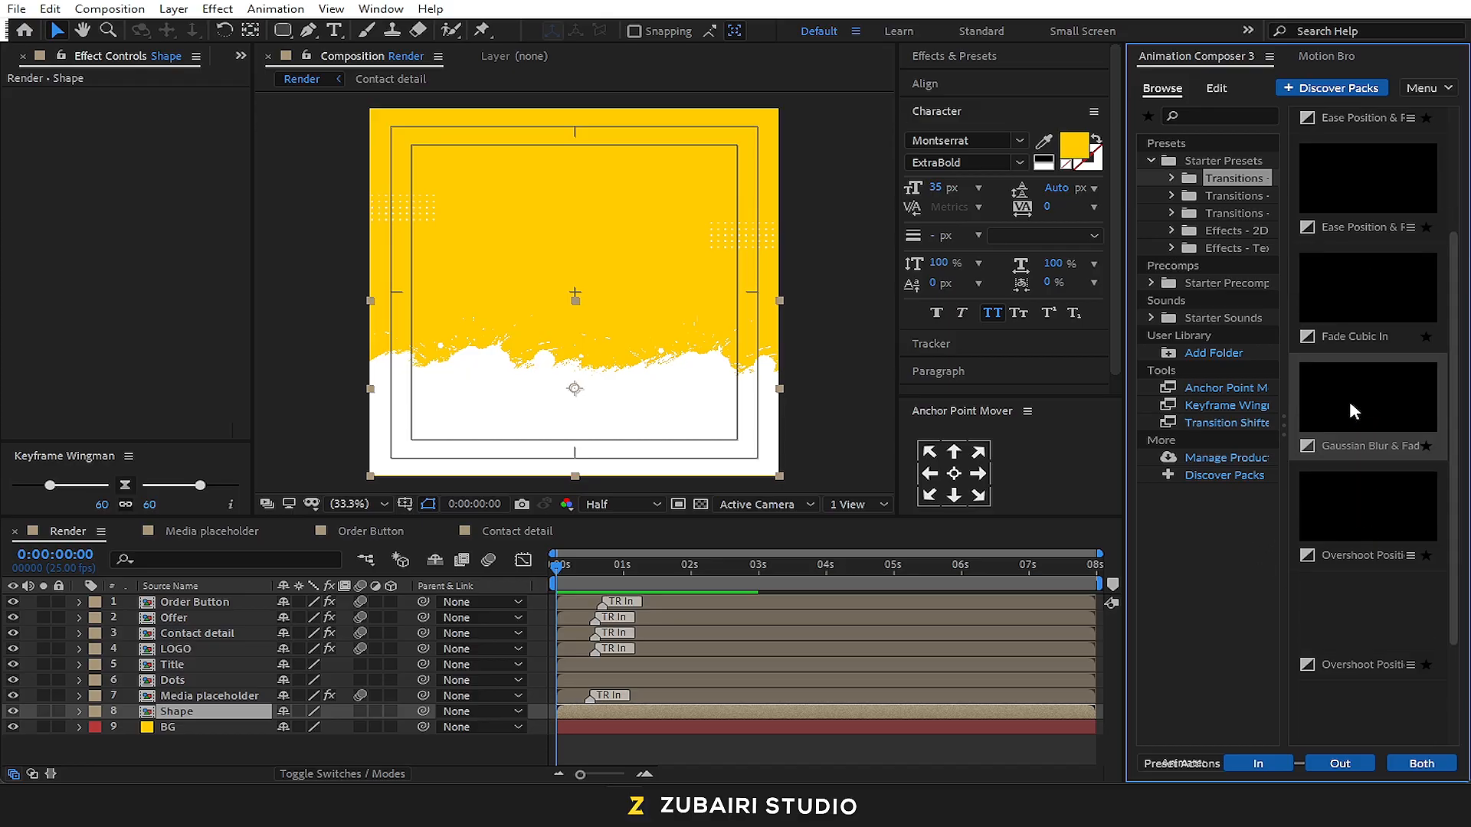
{"action": "left_click", "coordinate": [1410, 556]}
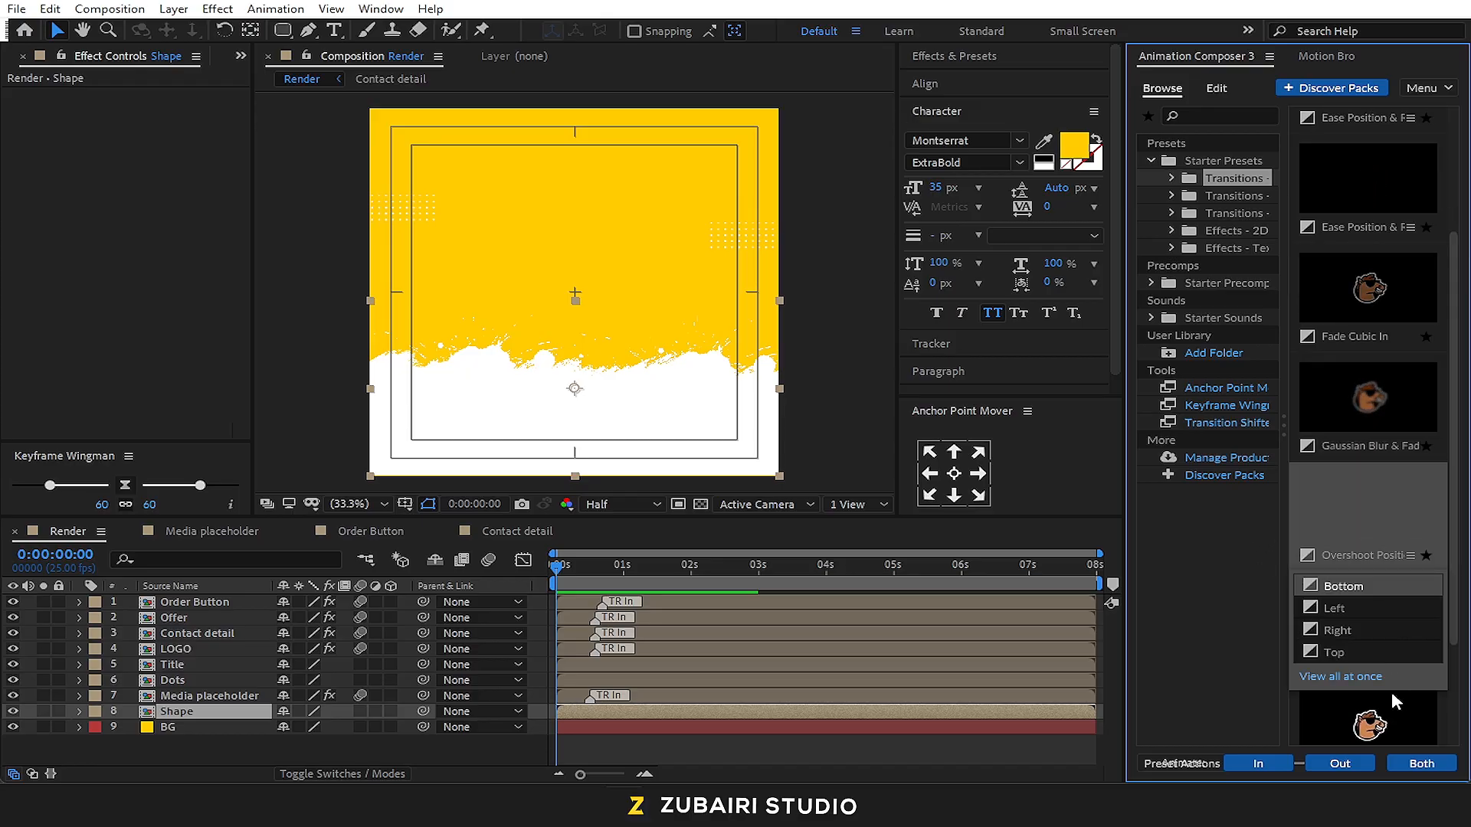
{"action": "left_click", "coordinate": [1290, 766]}
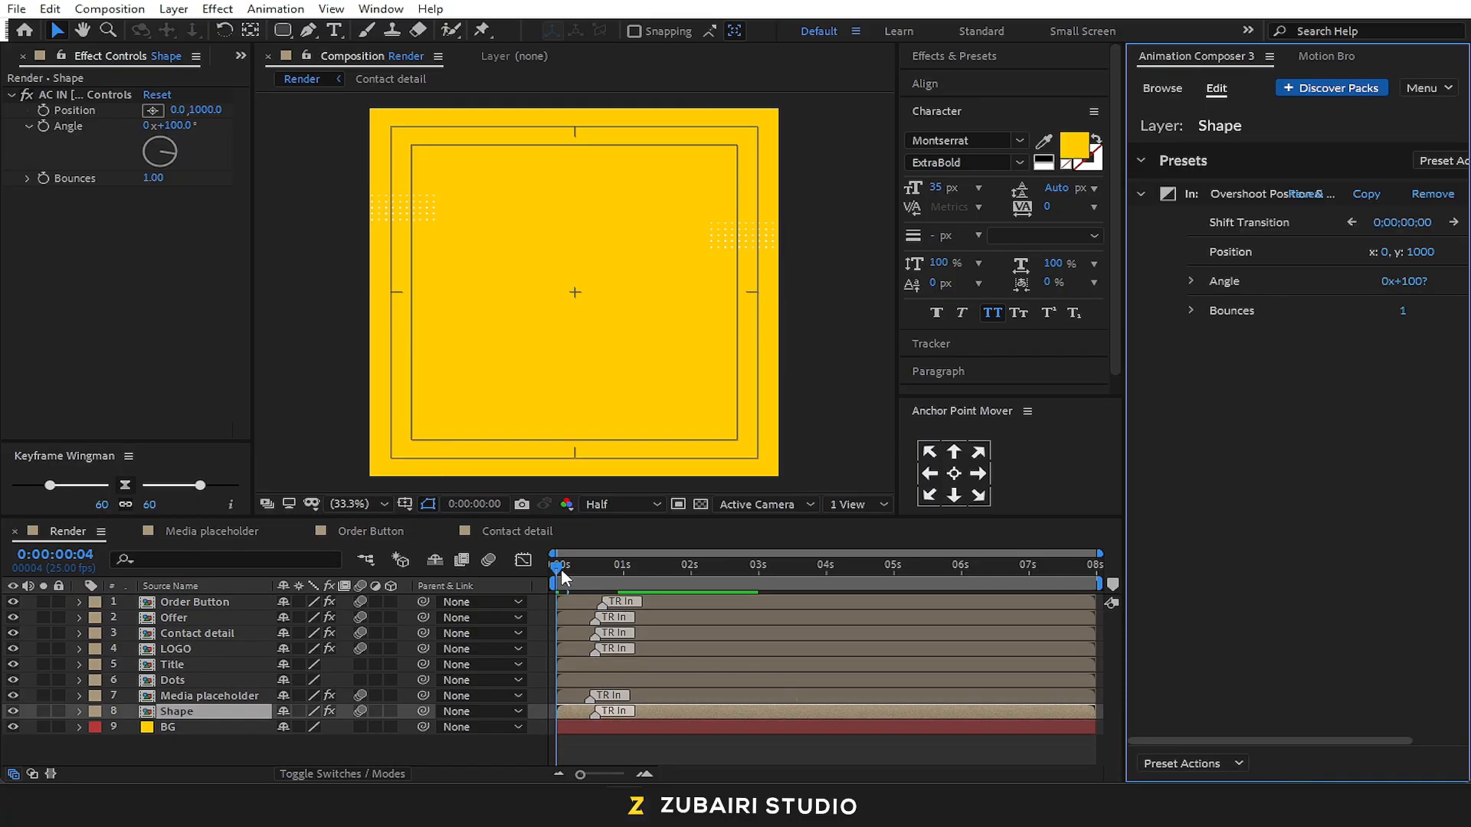
{"action": "key", "text": "space"}
{"action": "left_click_drag", "start_coordinate": [569, 564], "coordinate": [545, 568]}
{"action": "key", "text": "space"}
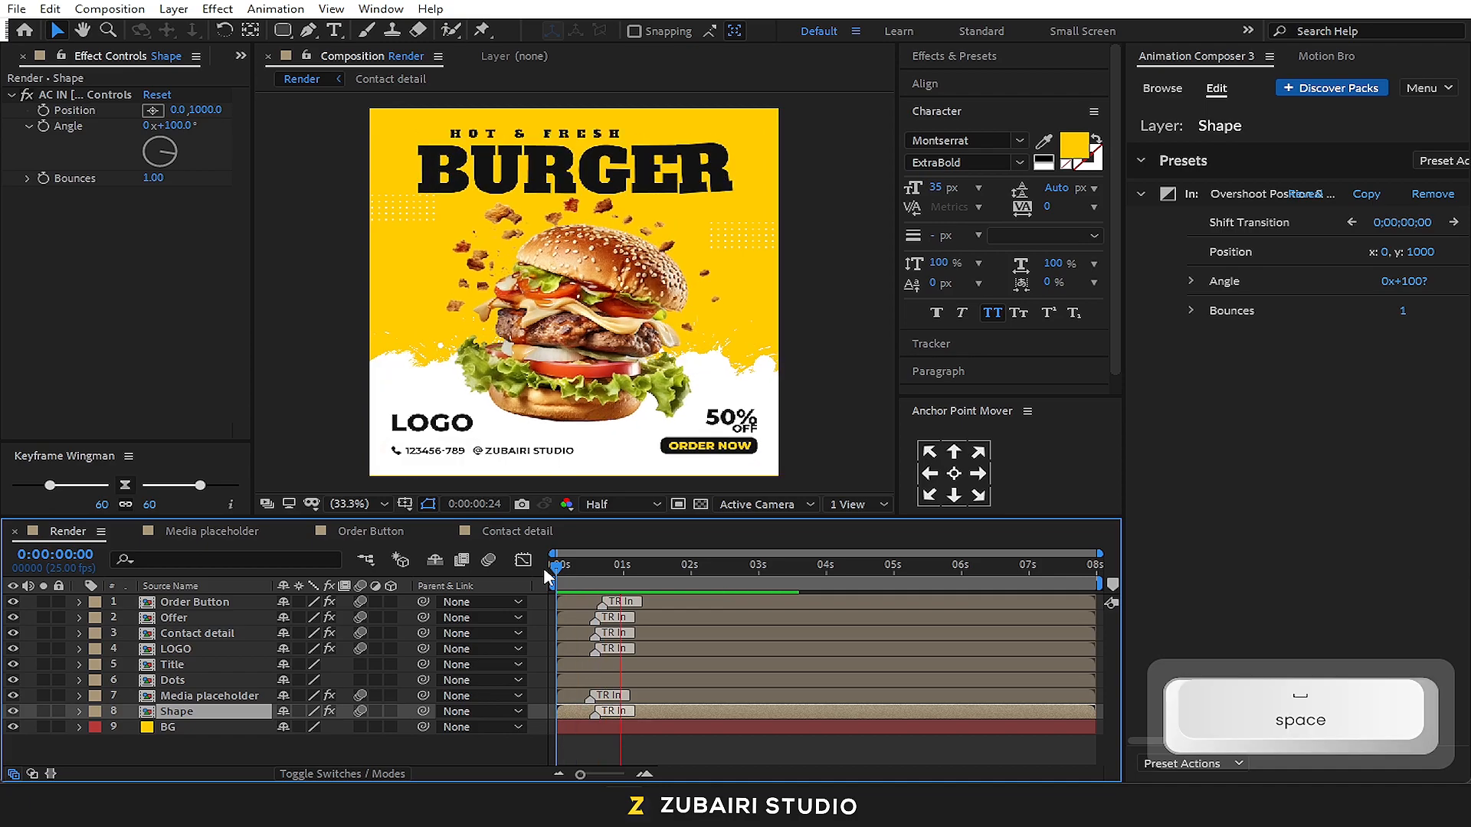
{"action": "key", "text": "space"}
Set a 100% Opacity keyframe on the Order Button layer at 0:00:01:00
{"action": "left_click_drag", "start_coordinate": [678, 580], "coordinate": [623, 571]}
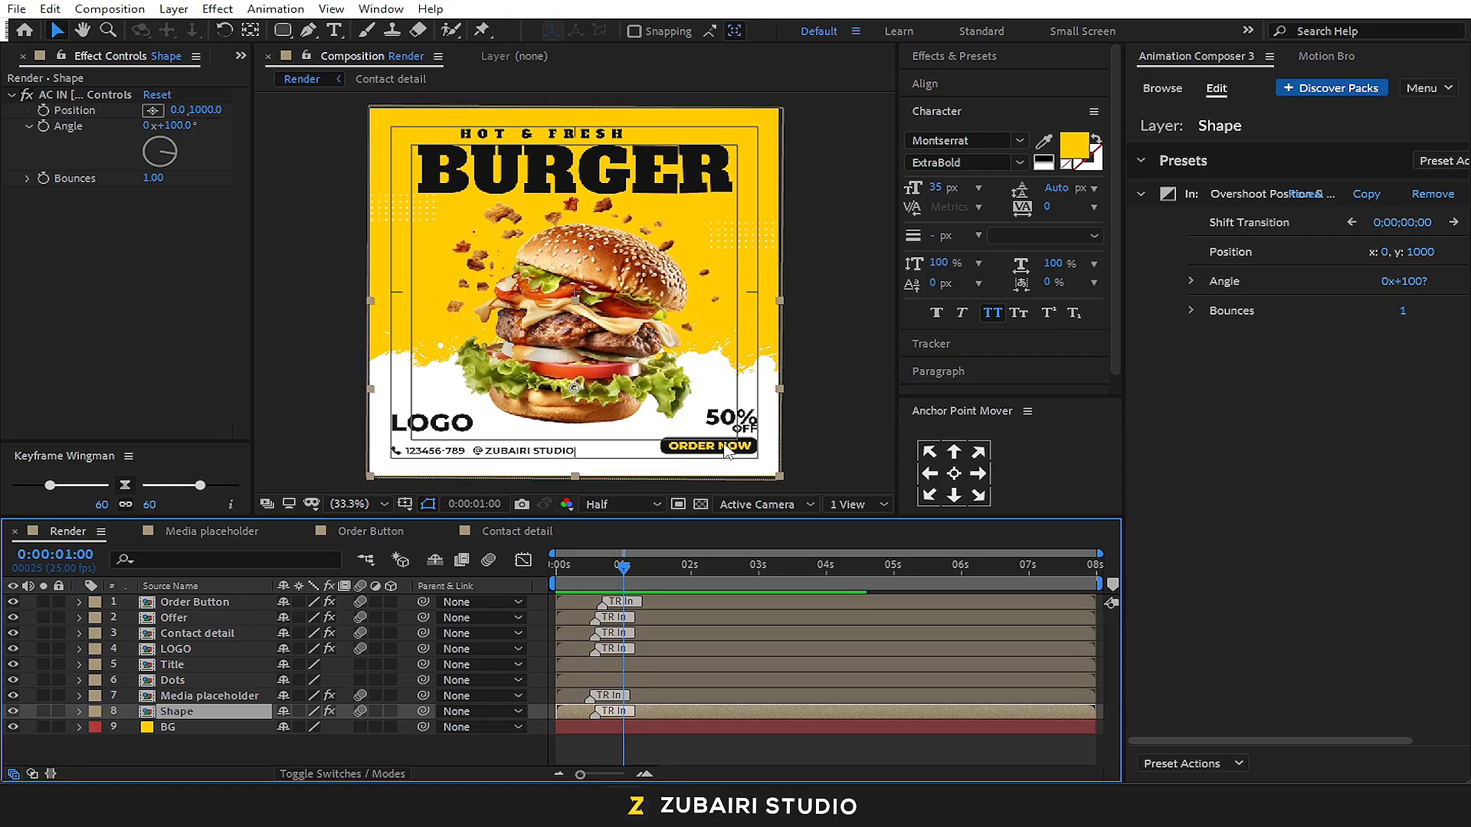
{"action": "scroll", "coordinate": [734, 468], "scroll_direction": "up", "scroll_amount": 2}
{"action": "key", "text": "space"}
{"action": "left_click_drag", "start_coordinate": [727, 466], "coordinate": [563, 195]}
{"action": "left_click_drag", "start_coordinate": [772, 325], "coordinate": [578, 178]}
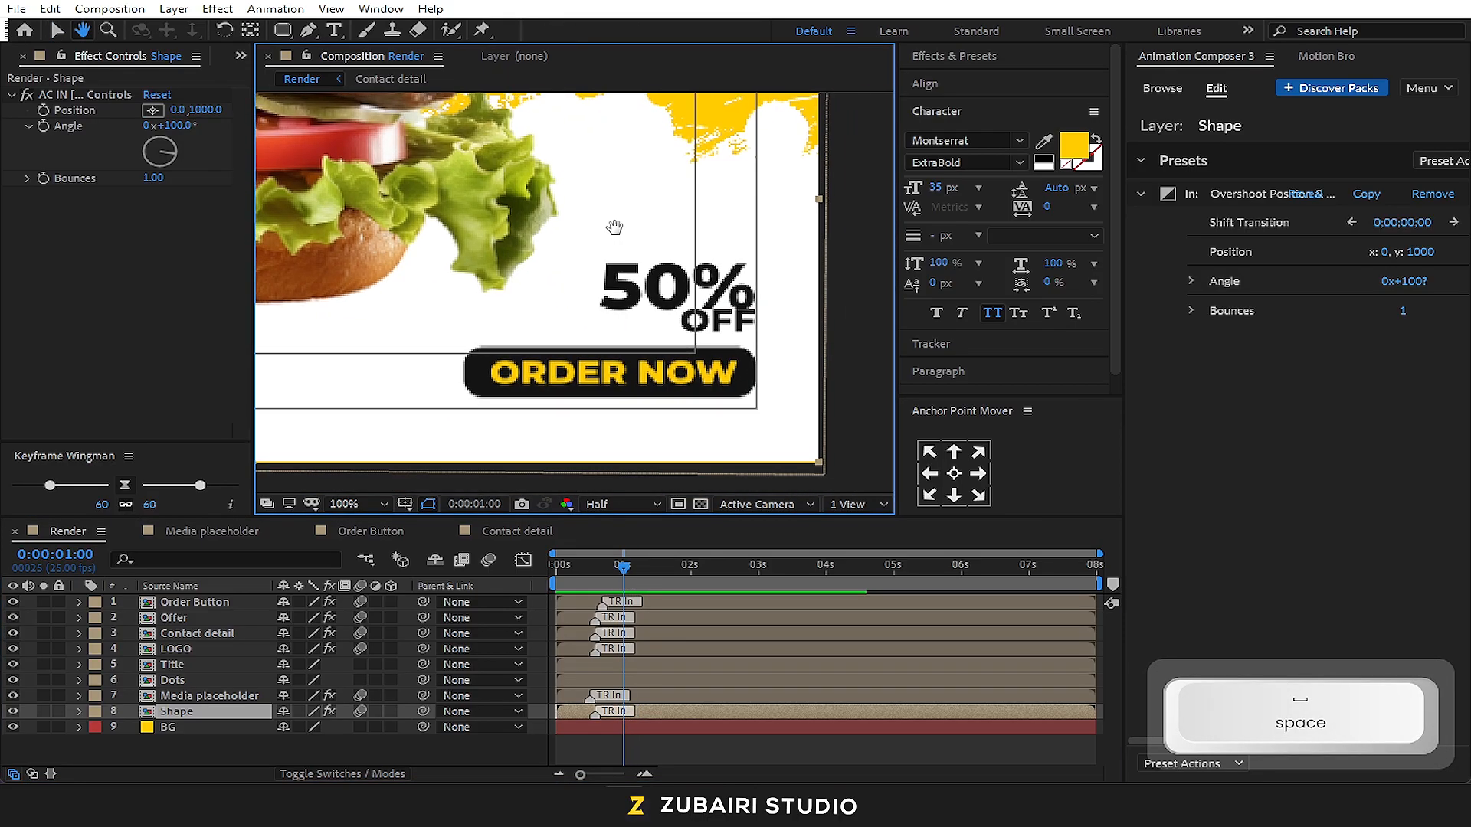
{"action": "left_click", "coordinate": [229, 603]}
{"action": "key", "text": "t"}
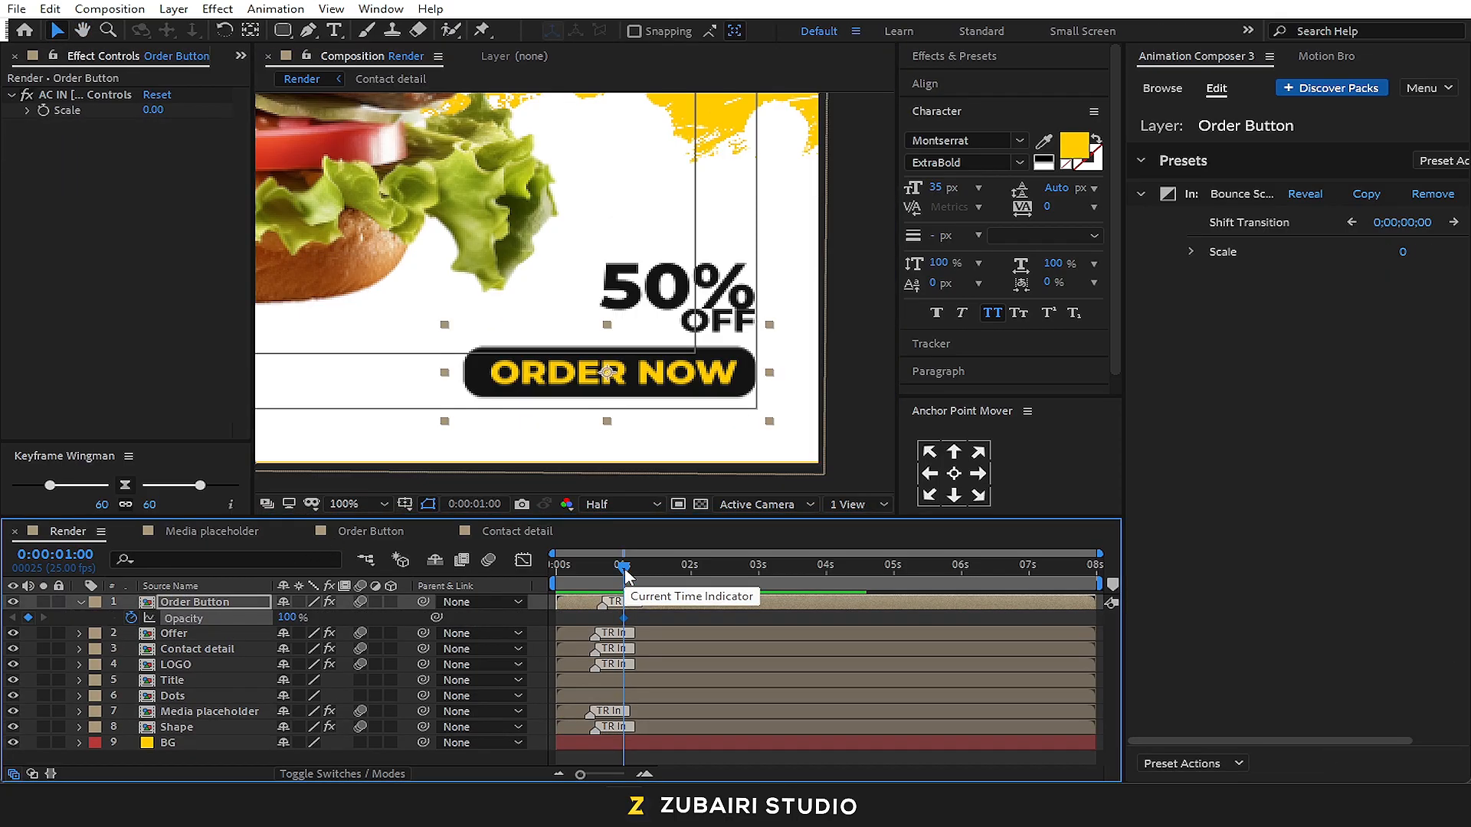
Add a 0% Opacity keyframe to the Order Button layer three frames on, at 0:00:01:03
{"action": "key", "text": "Page_Down"}
{"action": "key", "text": "Page_Down"}
{"action": "key", "text": "Page_Down"}
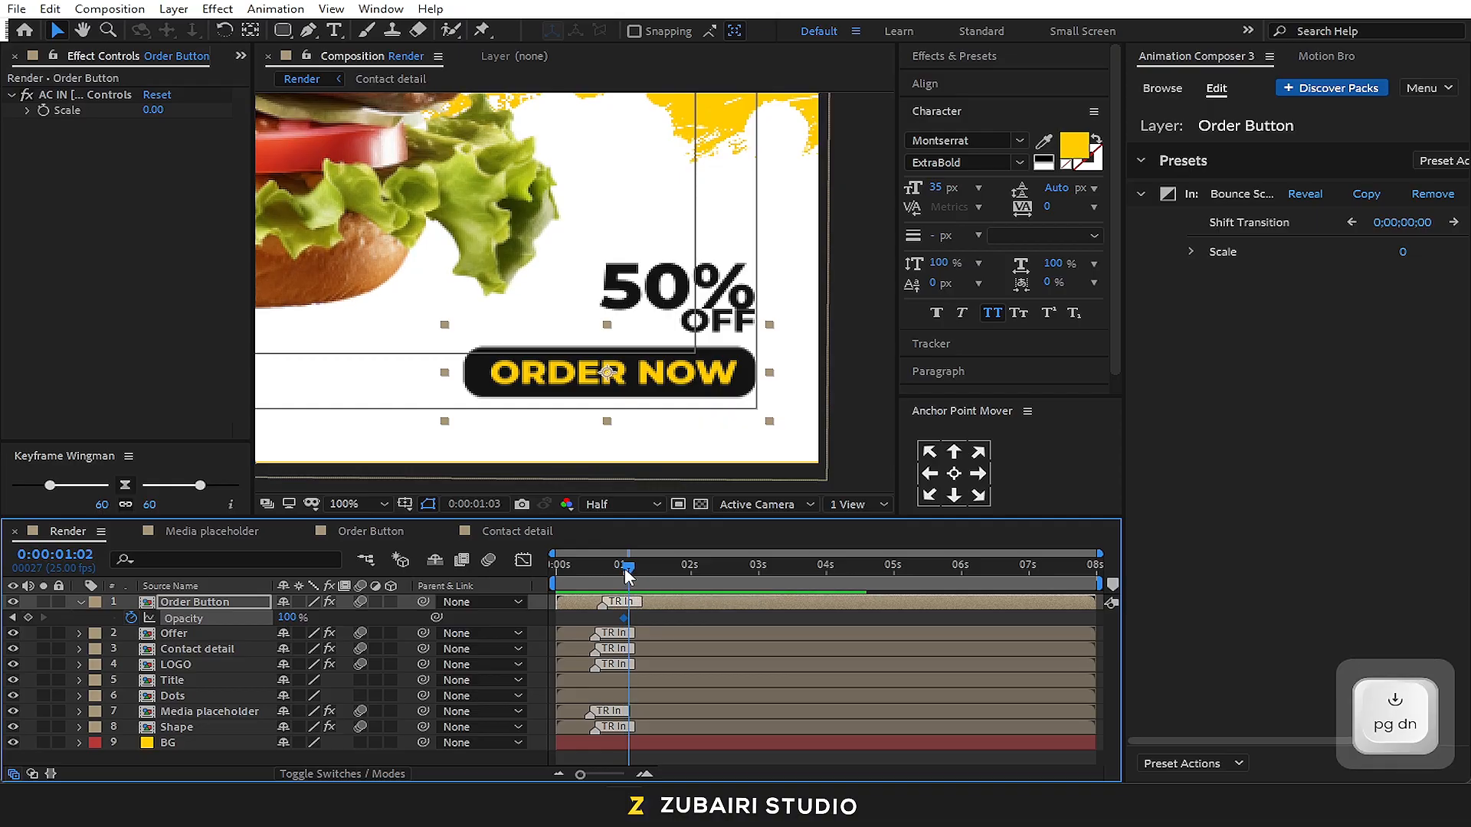
{"action": "type", "text": "0"}
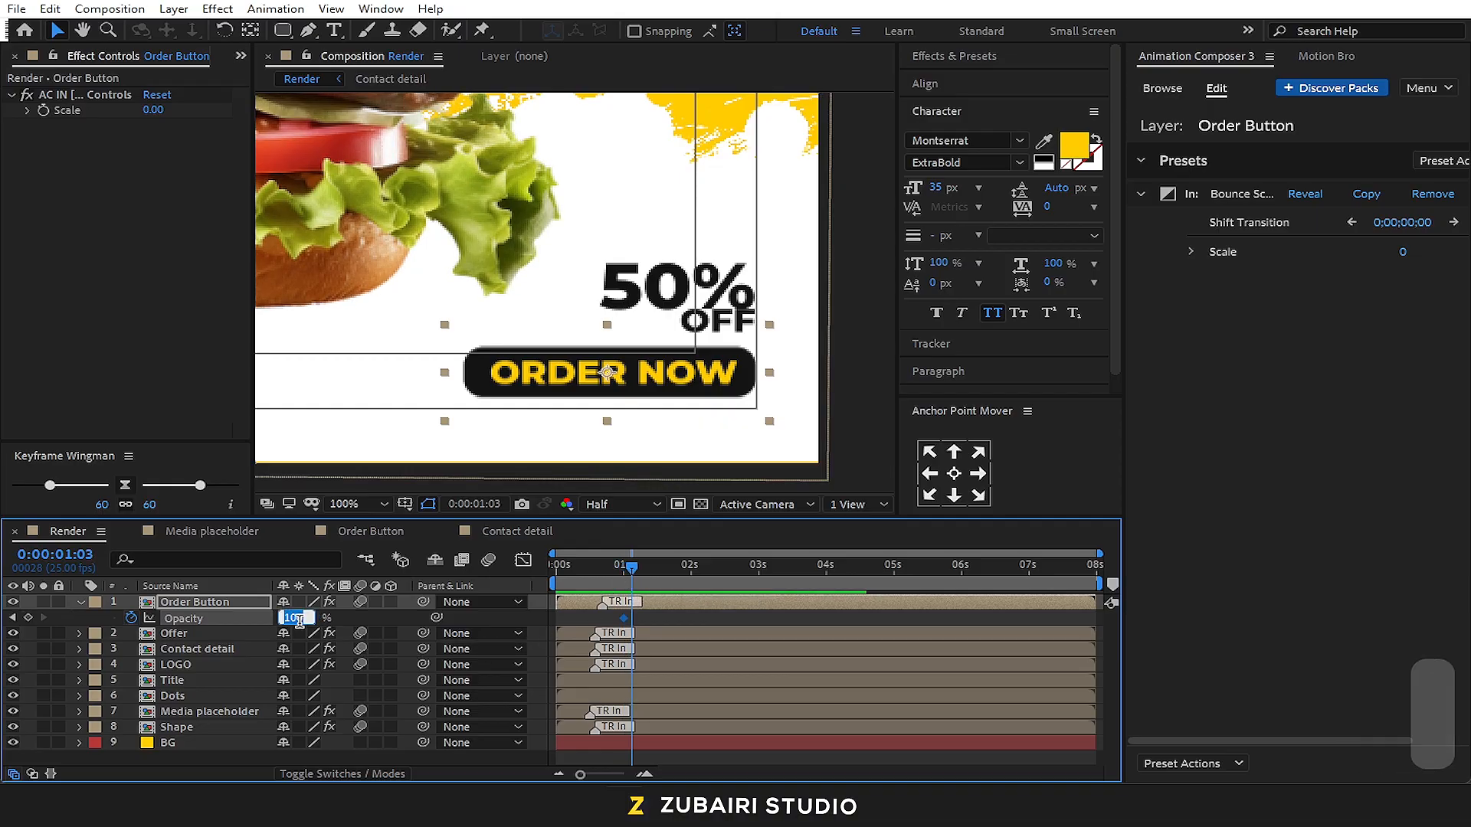
{"action": "key", "text": "Return"}
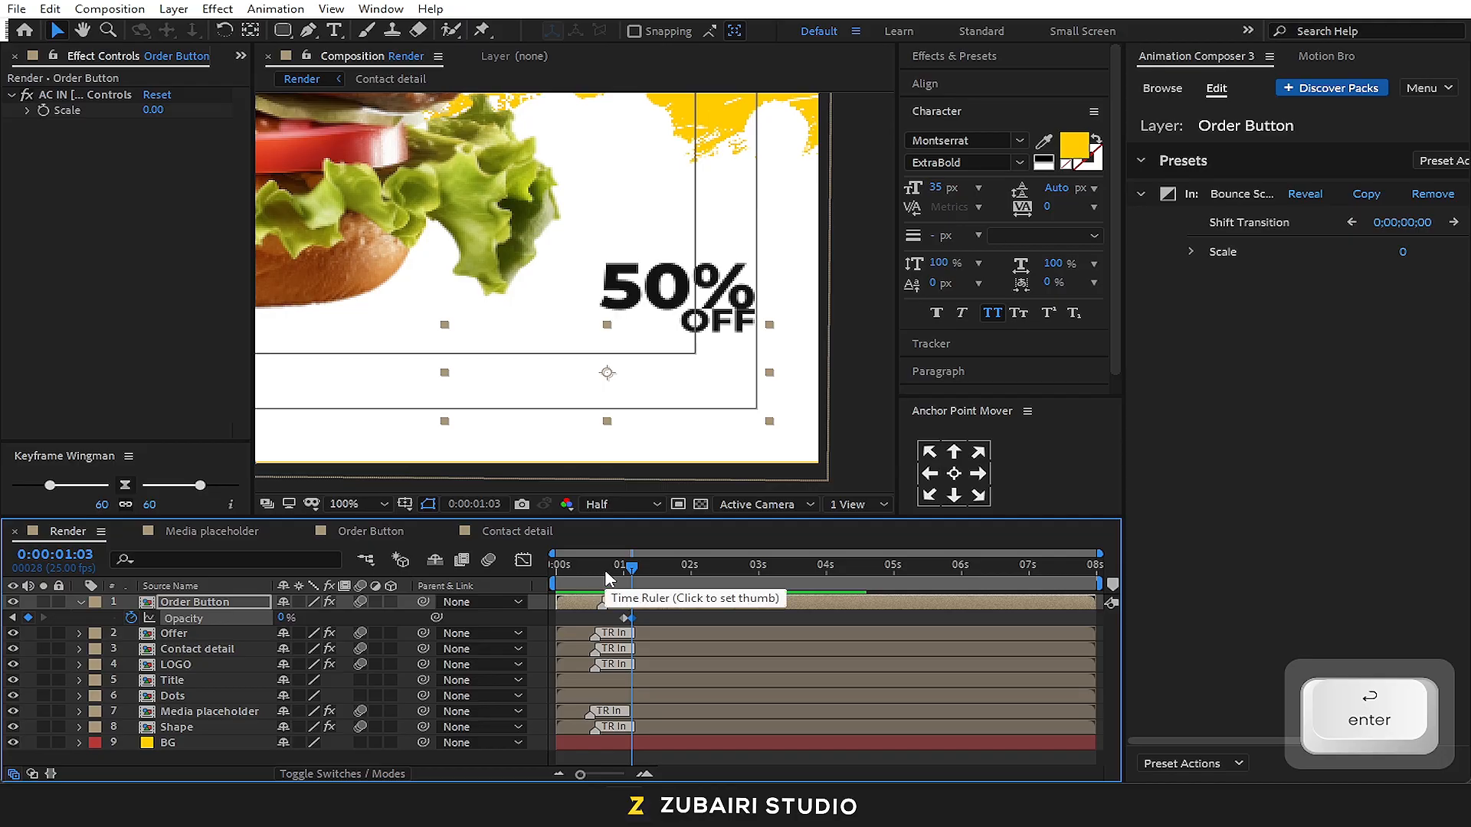
Add a 100% Opacity keyframe to the Order Button layer at 0:00:01:06 to complete one blink
{"action": "key", "text": "Page_Down"}
{"action": "key", "text": "Page_Down"}
{"action": "key", "text": "Page_Down"}
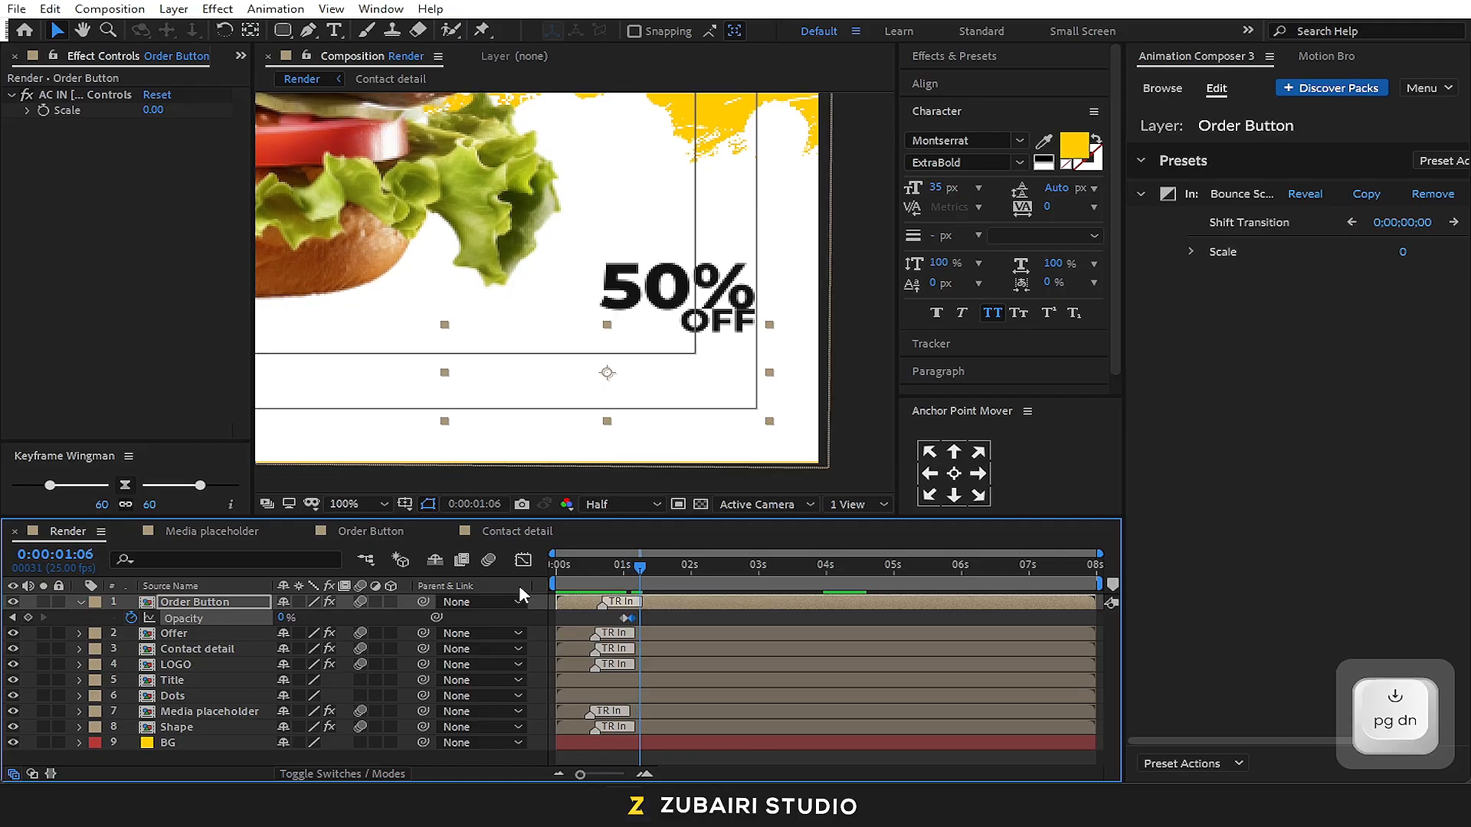
{"action": "left_click", "coordinate": [283, 618]}
{"action": "type", "text": "100"}
{"action": "key", "text": "Return"}
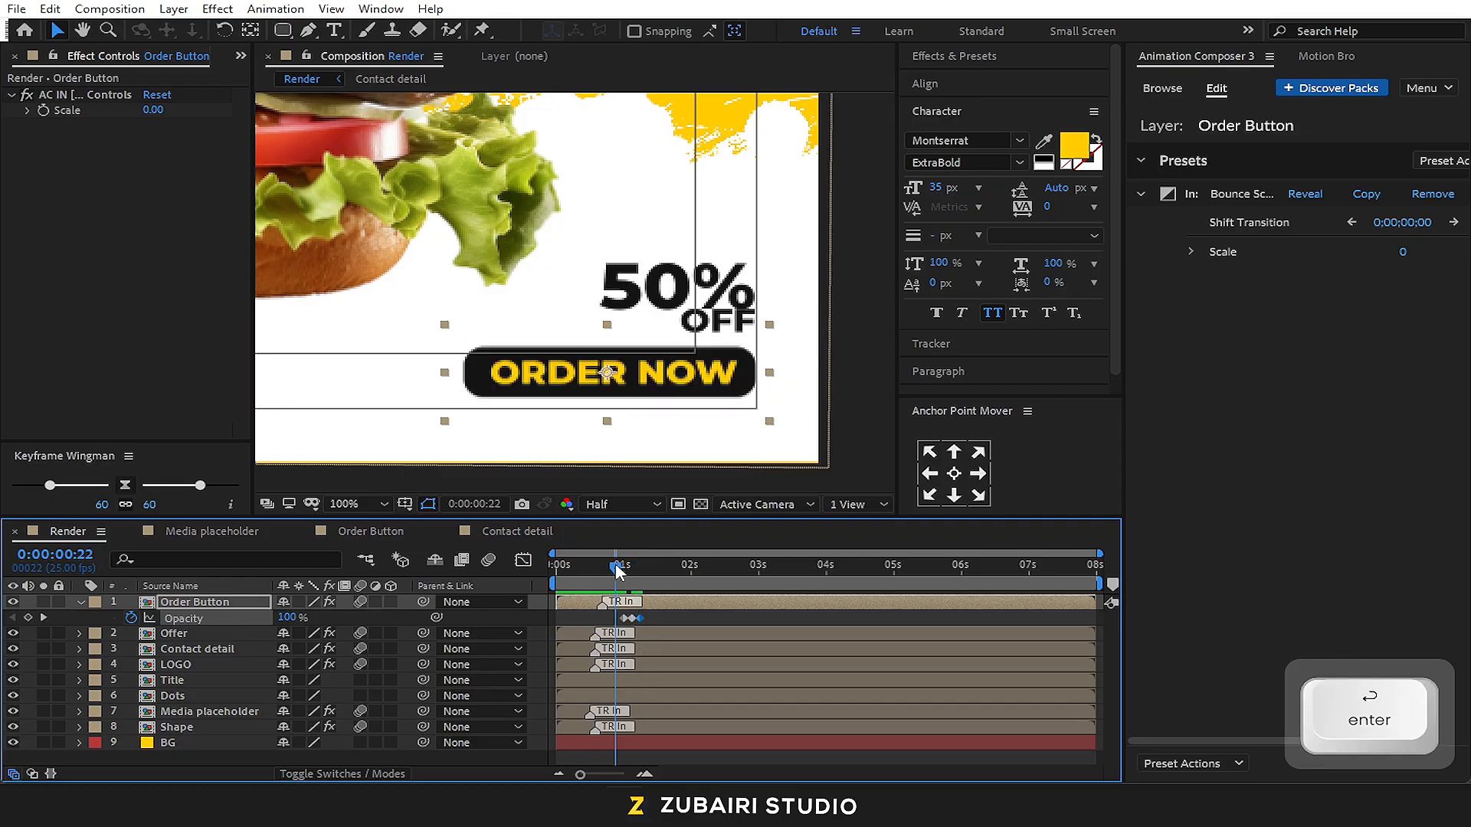
Compress the Order Button's three Opacity keyframes to span 0:00:01:00 to 0:00:01:03 and preview the blink
{"action": "key", "text": "space"}
{"action": "key", "text": "space"}
{"action": "scroll", "coordinate": [624, 628], "scroll_direction": "up", "scroll_amount": 5, "text": "alt"}
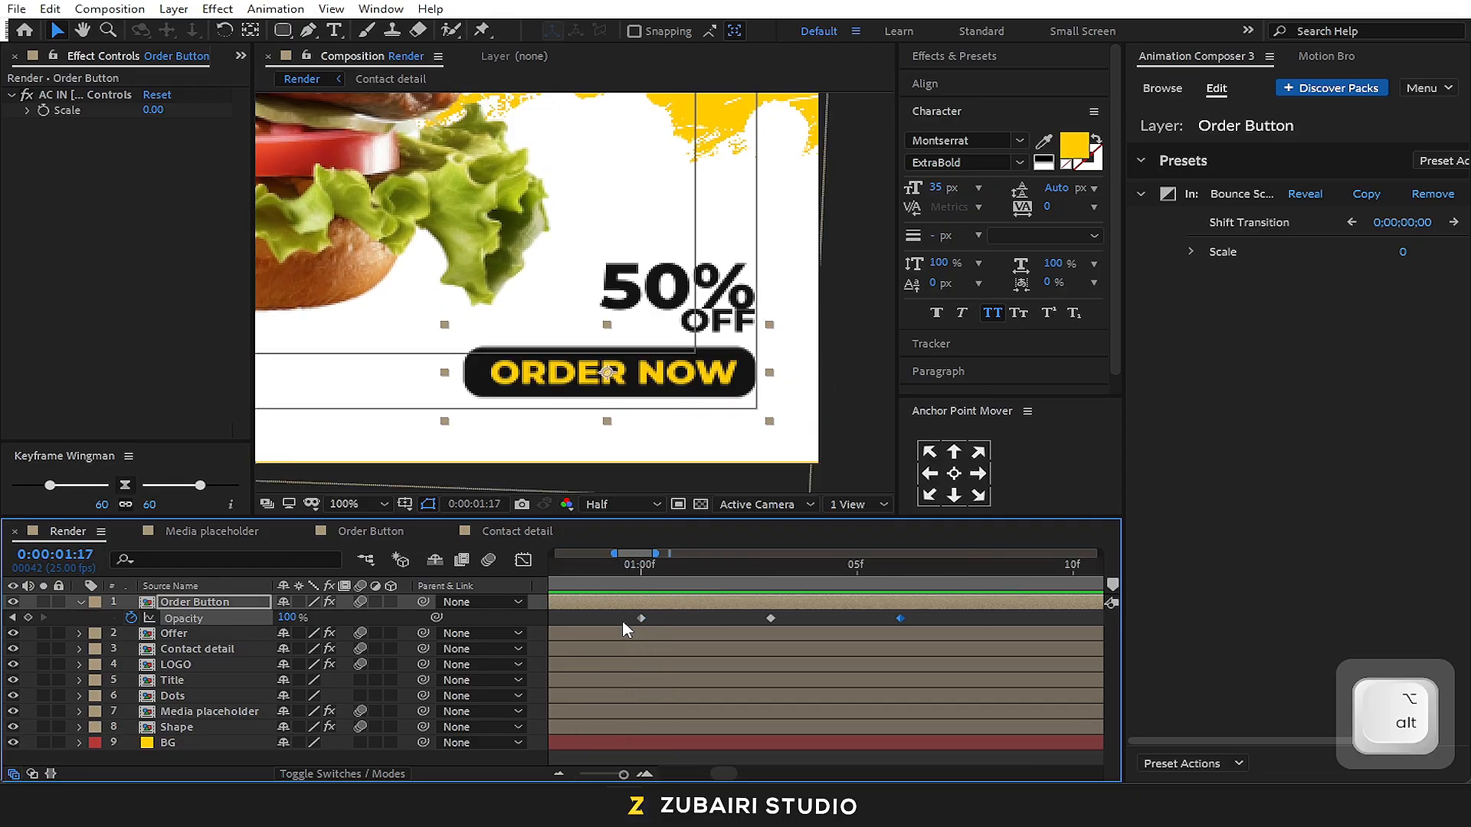
{"action": "left_click_drag", "start_coordinate": [917, 614], "coordinate": [600, 627]}
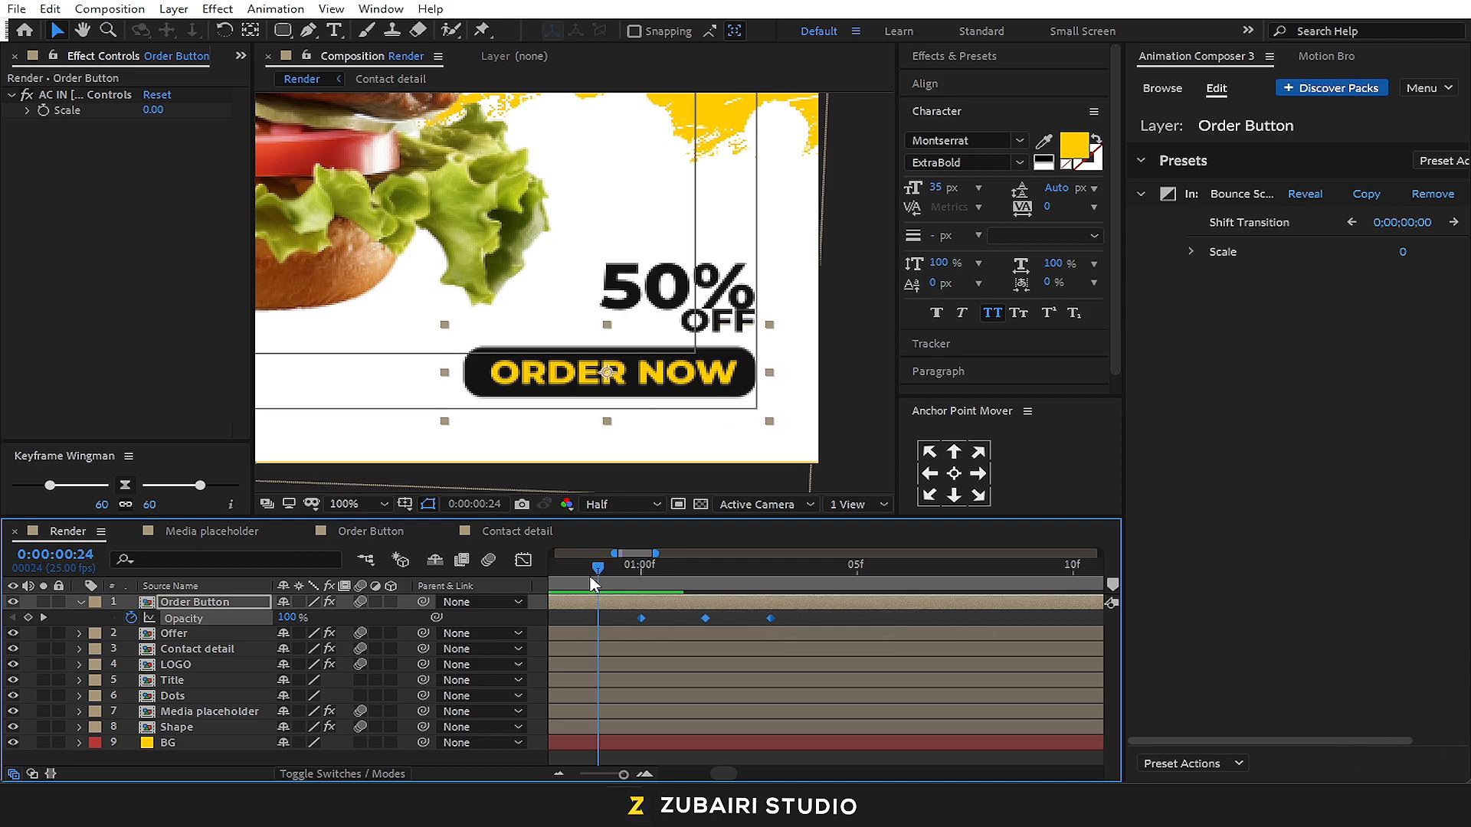
{"action": "key", "text": "space"}
{"action": "key", "text": "space"}
Copy the Order Button's three Opacity keyframes and paste them at 0:00:01:13 and 0:00:02:01, ten frames after each preceding blink
{"action": "scroll", "coordinate": [643, 623], "scroll_direction": "down", "scroll_amount": 1, "text": "alt"}
{"action": "left_click_drag", "start_coordinate": [720, 615], "coordinate": [585, 620]}
{"action": "key", "text": "ctrl+c"}
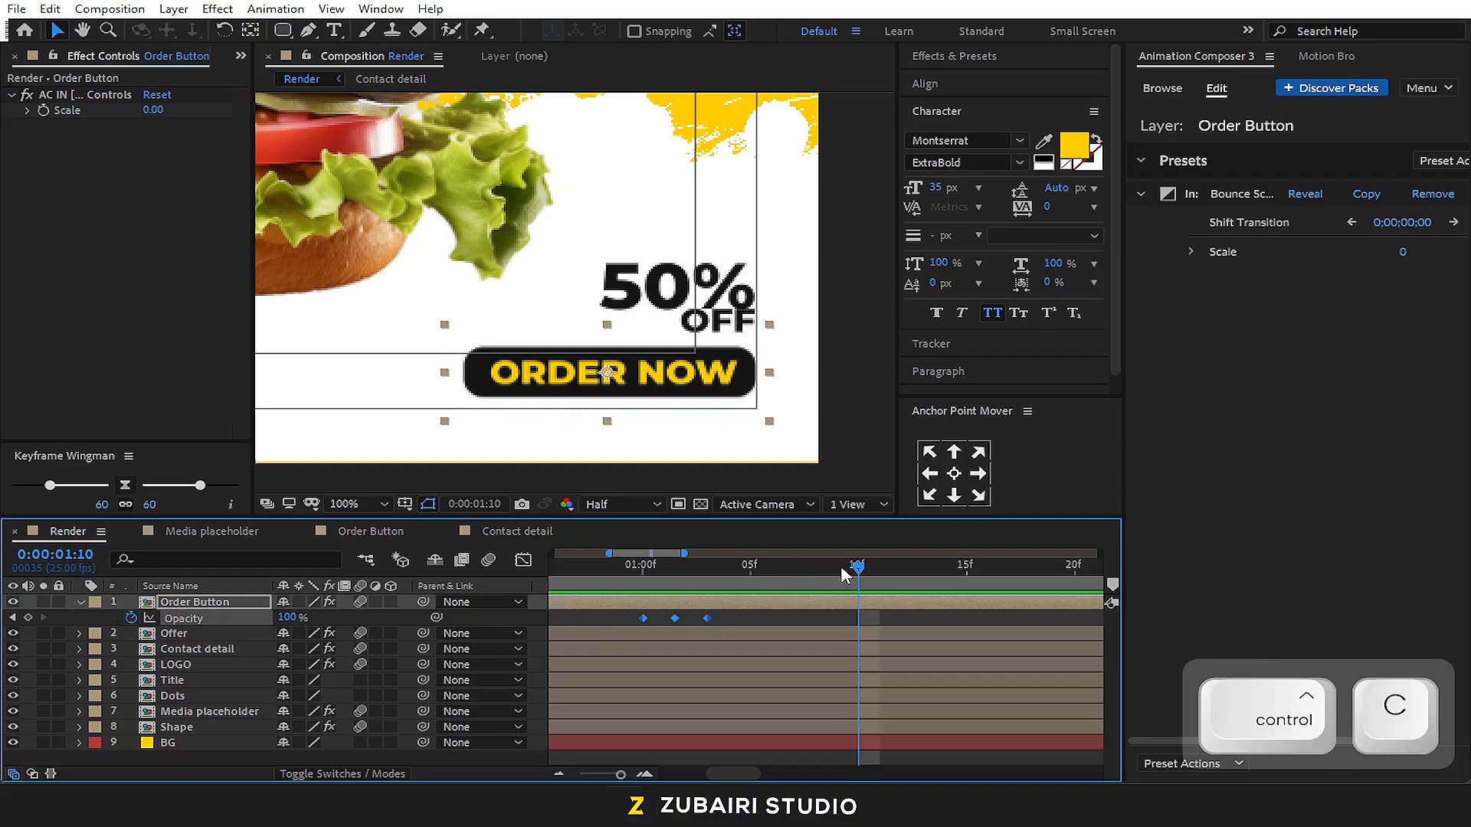
{"action": "scroll", "coordinate": [693, 613], "scroll_direction": "down", "scroll_amount": 1, "text": "alt"}
{"action": "left_click_drag", "start_coordinate": [720, 583], "coordinate": [699, 583]}
{"action": "key", "text": "shift+Page_Down"}
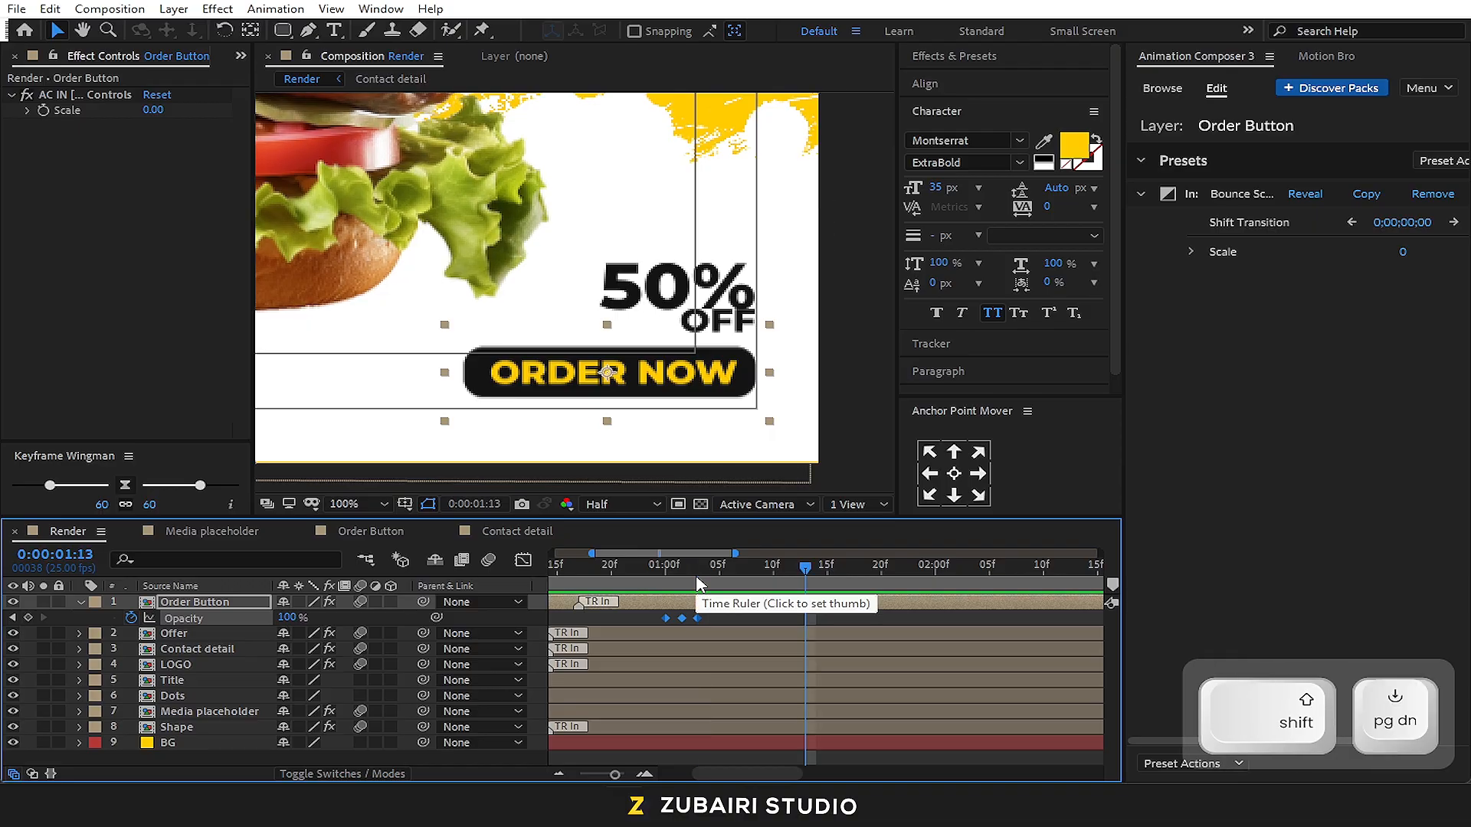
{"action": "key", "text": "ctrl+v"}
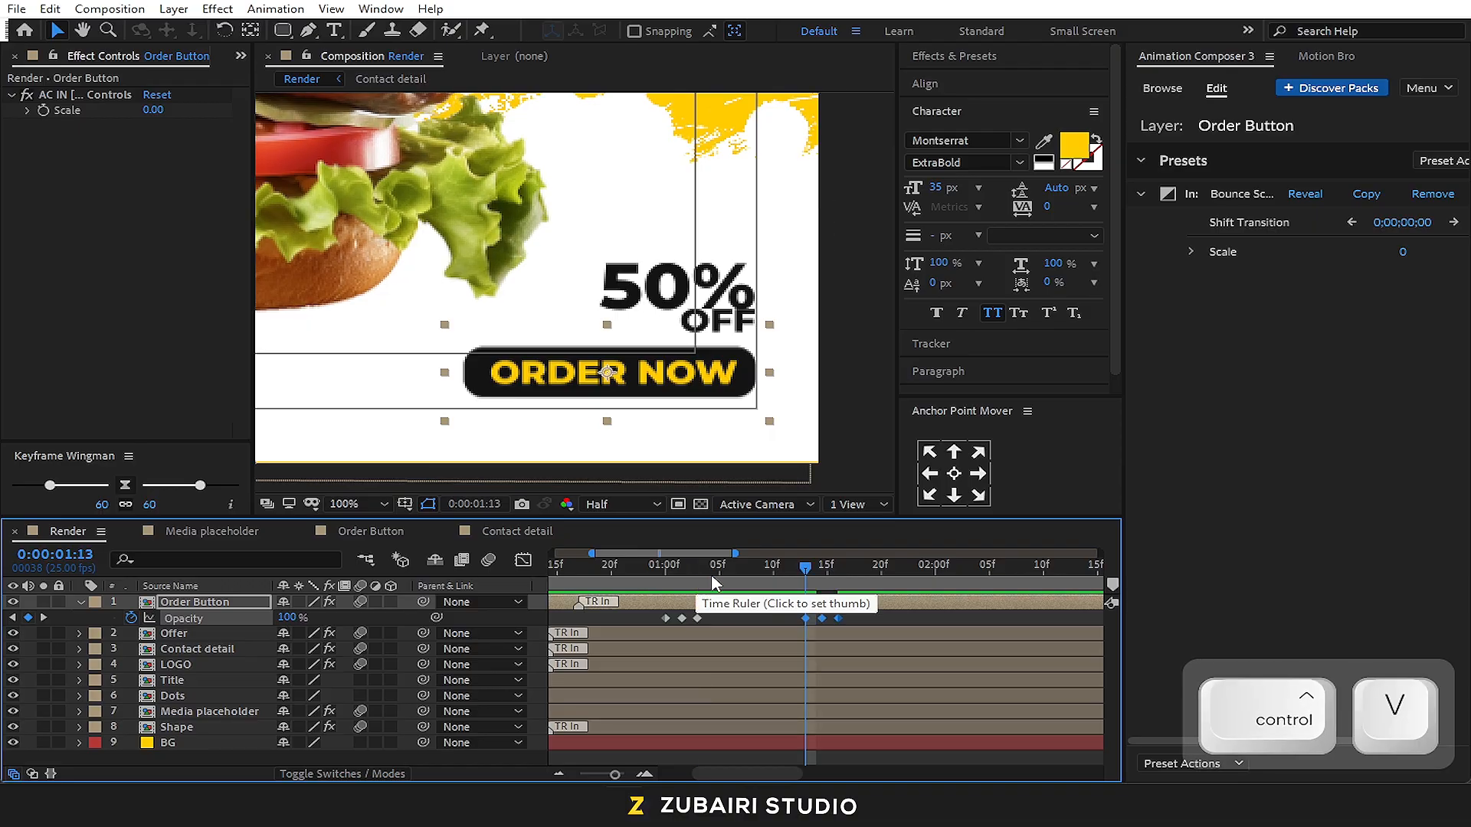
{"action": "left_click", "coordinate": [833, 565], "text": "shift"}
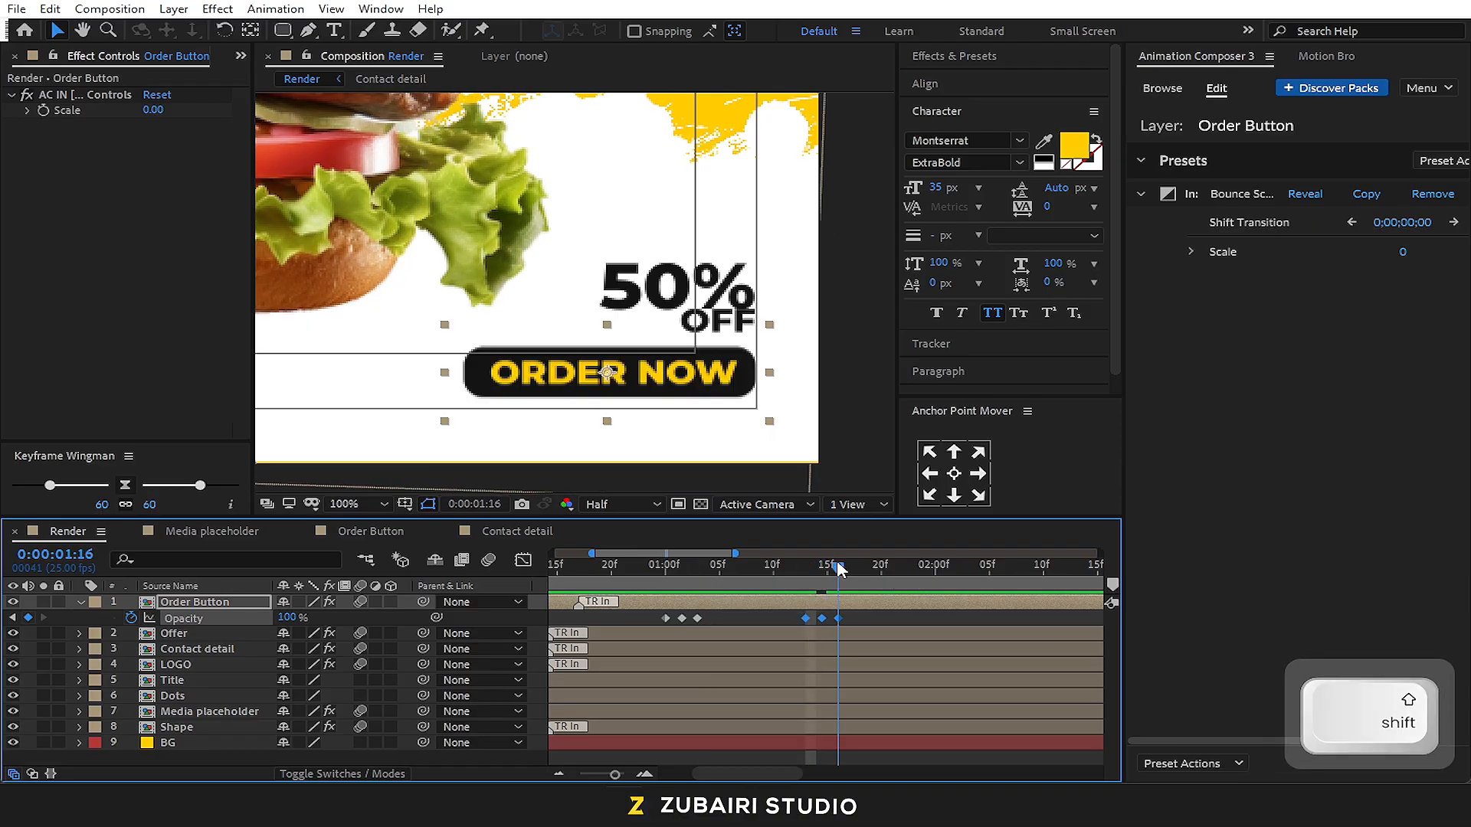
{"action": "key", "text": "shift+Page_Down"}
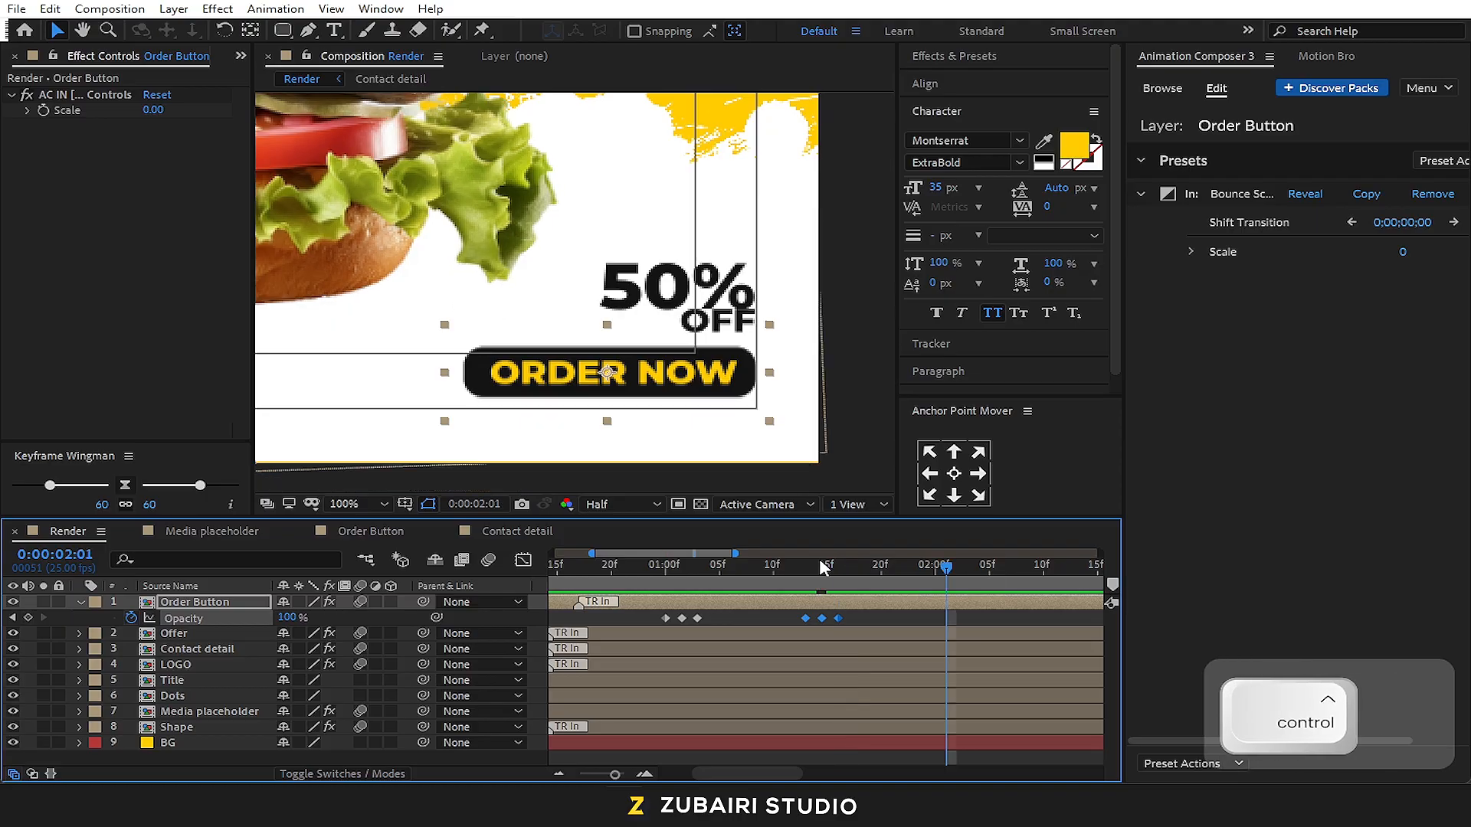
{"action": "key", "text": "ctrl+v"}
Copy all nine Order Button Opacity keyframes and paste them at 0:00:02:14, ten frames after the last one
{"action": "left_click_drag", "start_coordinate": [1003, 619], "coordinate": [643, 617]}
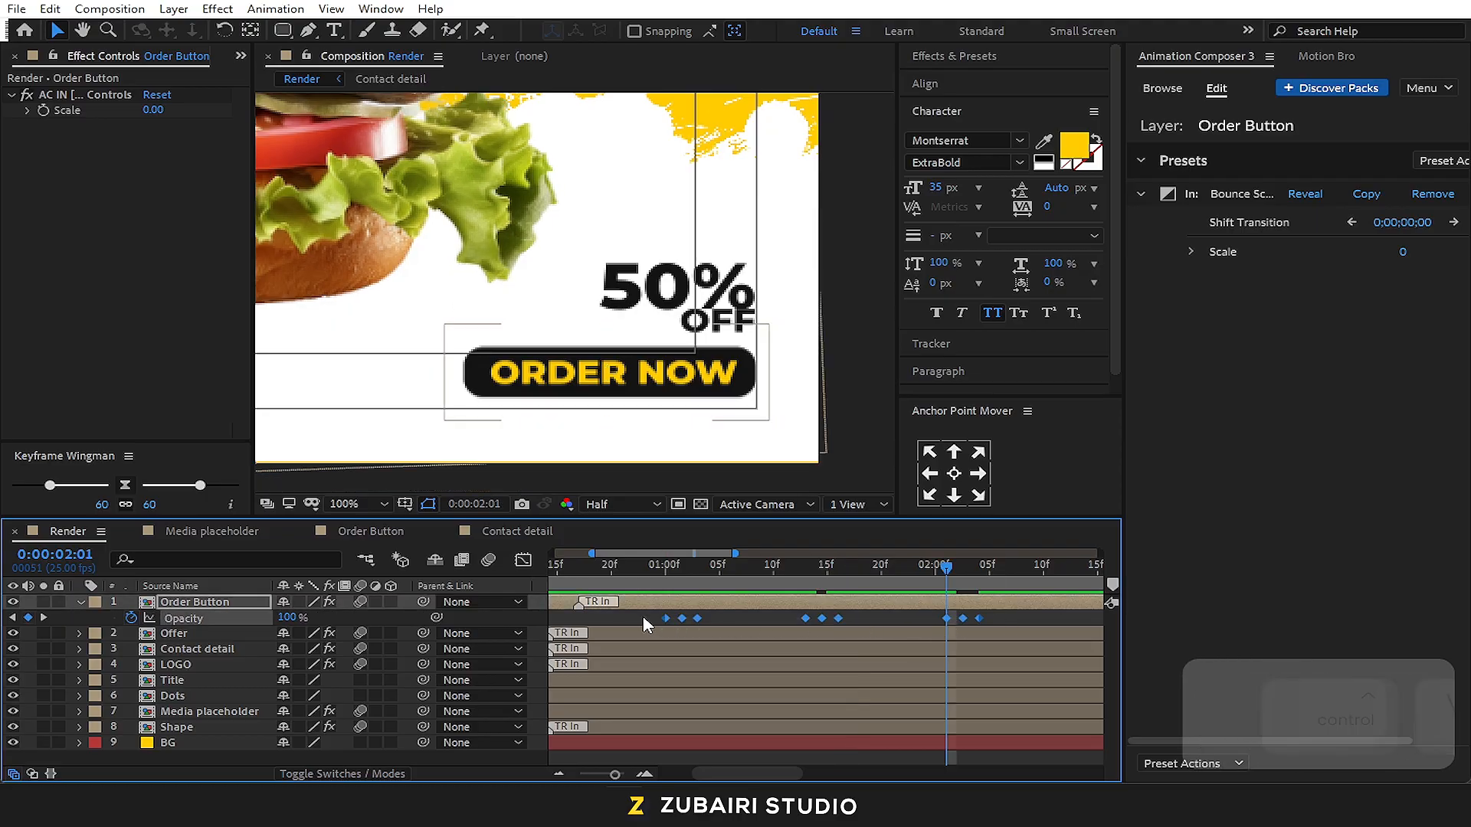
{"action": "key", "text": "ctrl+c"}
{"action": "left_click", "coordinate": [985, 569], "text": "shift"}
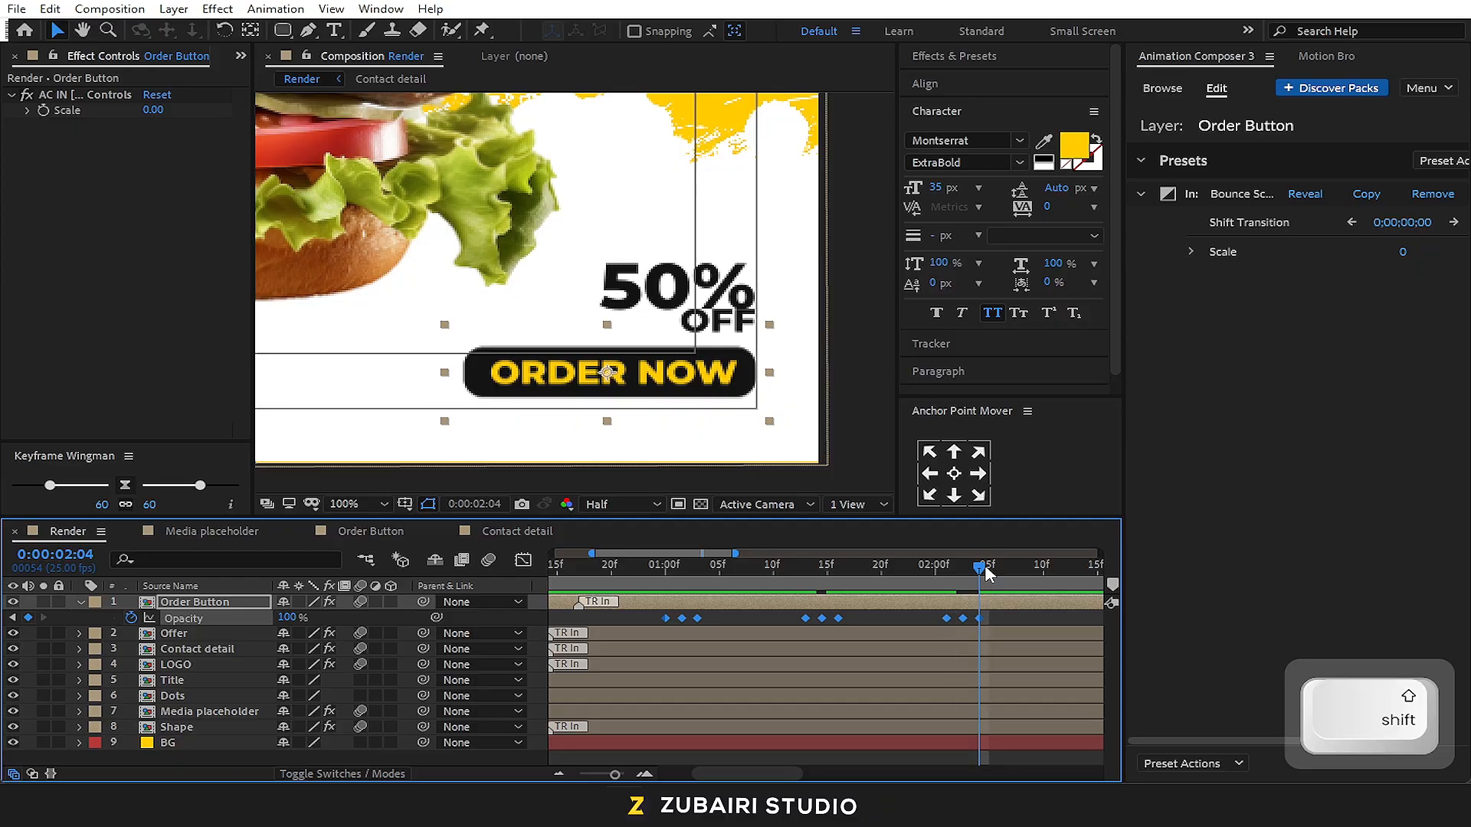
{"action": "key", "text": "shift+Page_Down"}
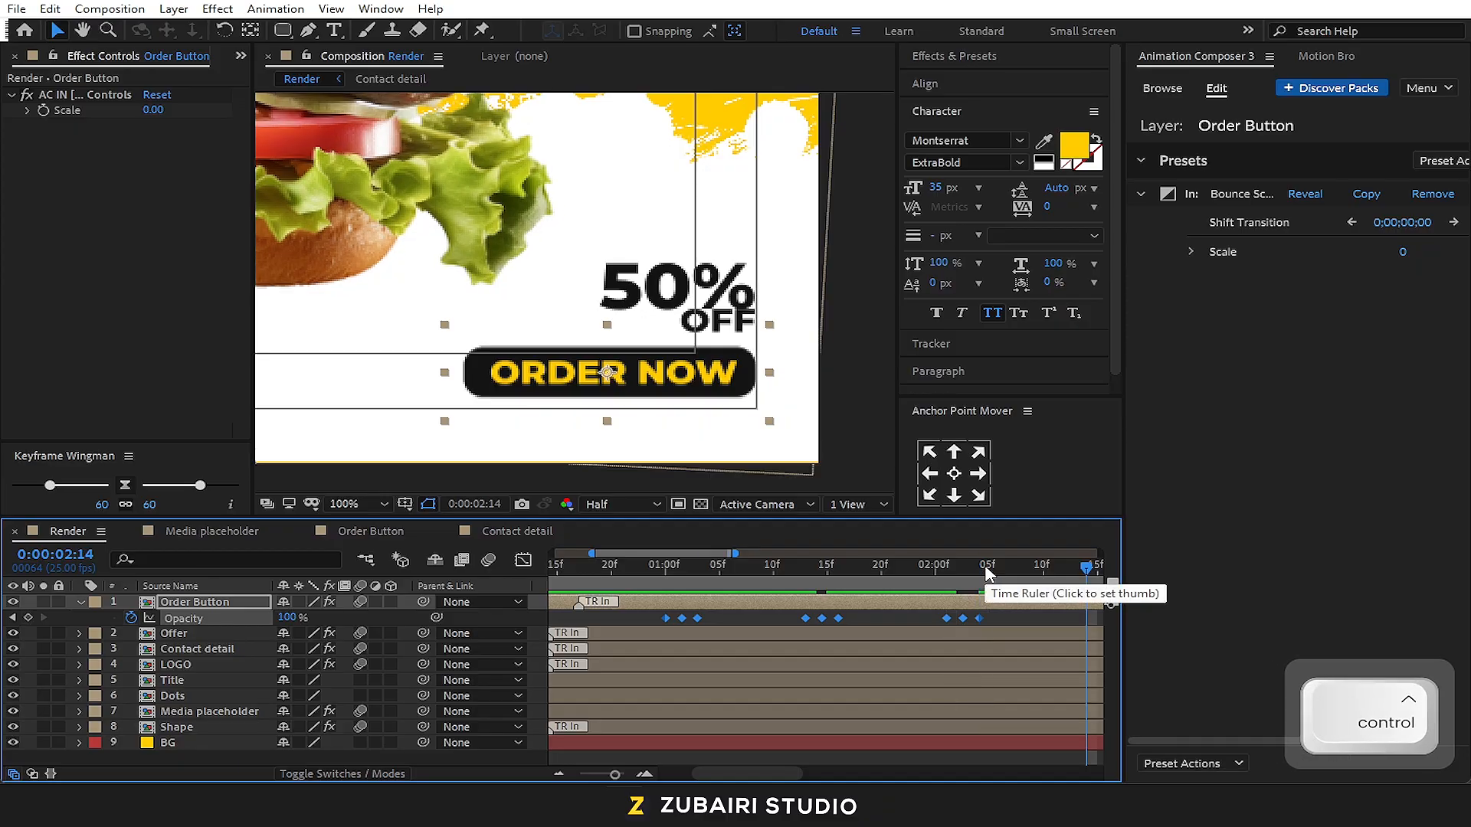
{"action": "key", "text": "ctrl+v"}
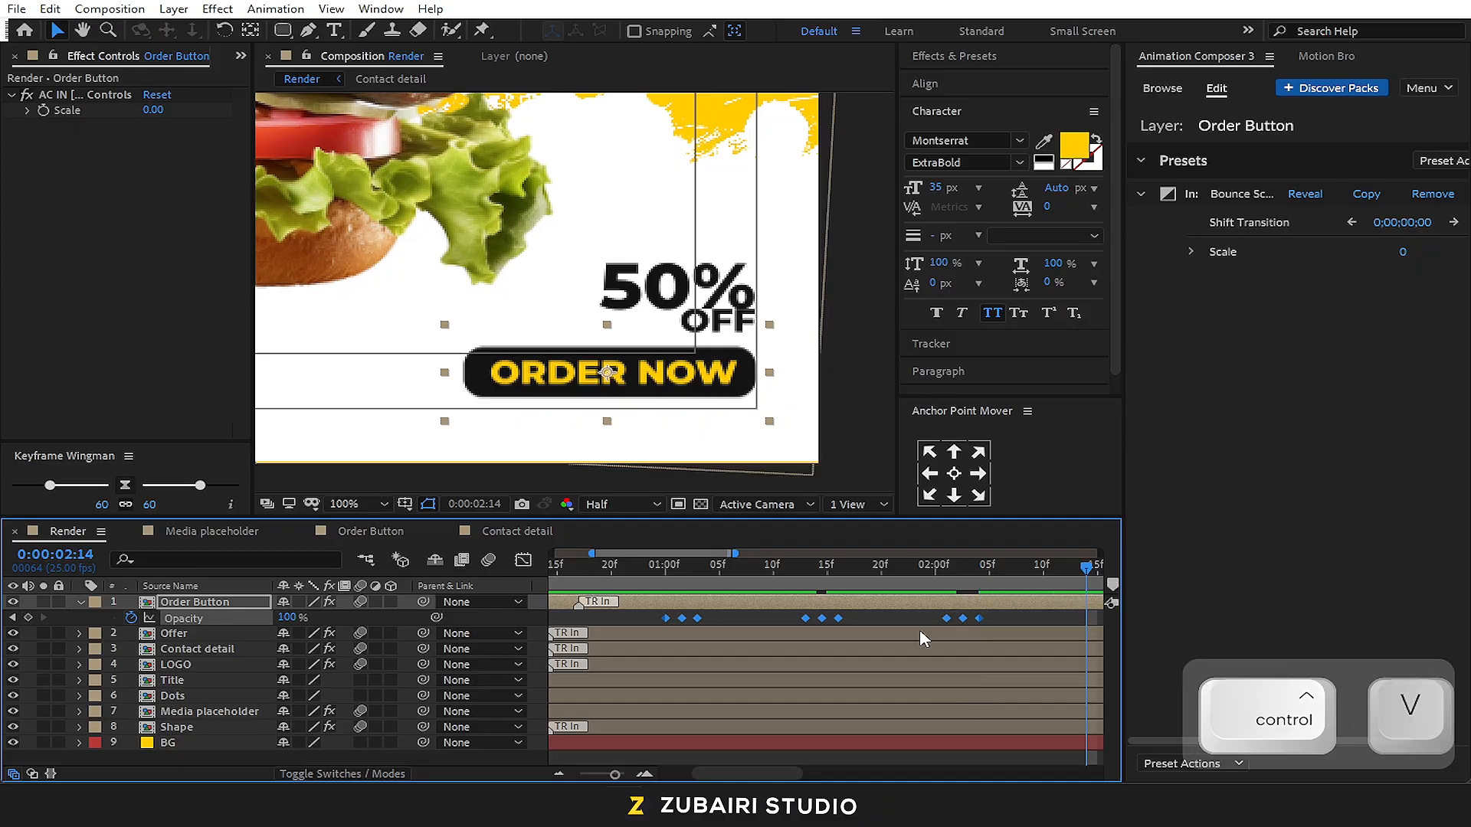
Paste the copied Opacity keyframes again at 0:00:04:03, ten frames after the Order Button's last keyframe
{"action": "scroll", "coordinate": [802, 667], "scroll_direction": "down", "scroll_amount": 4, "text": "alt"}
{"action": "scroll", "coordinate": [939, 632], "scroll_direction": "up", "scroll_amount": 3, "text": "alt"}
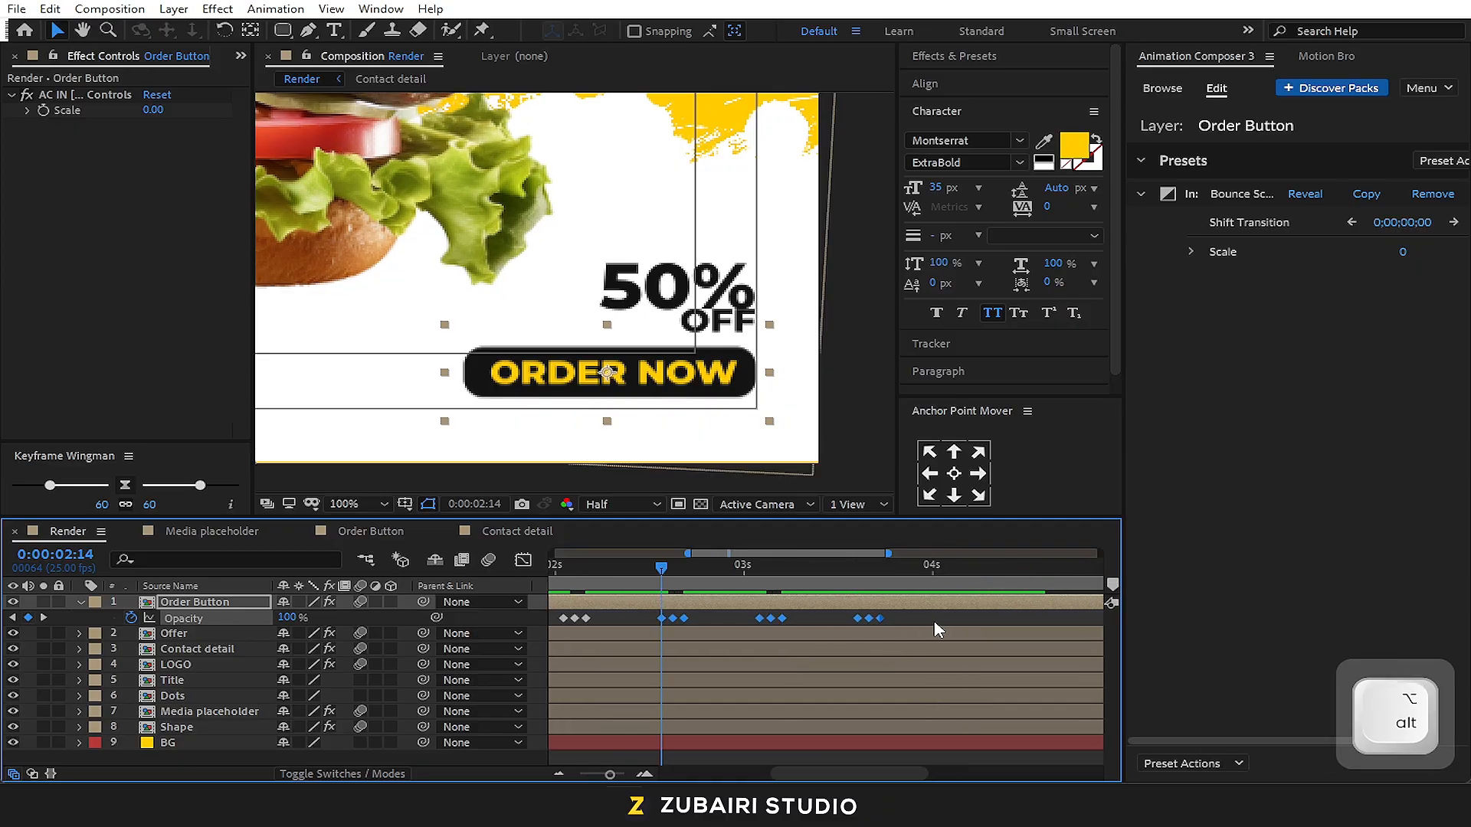
{"action": "left_click", "coordinate": [885, 573], "text": "shift"}
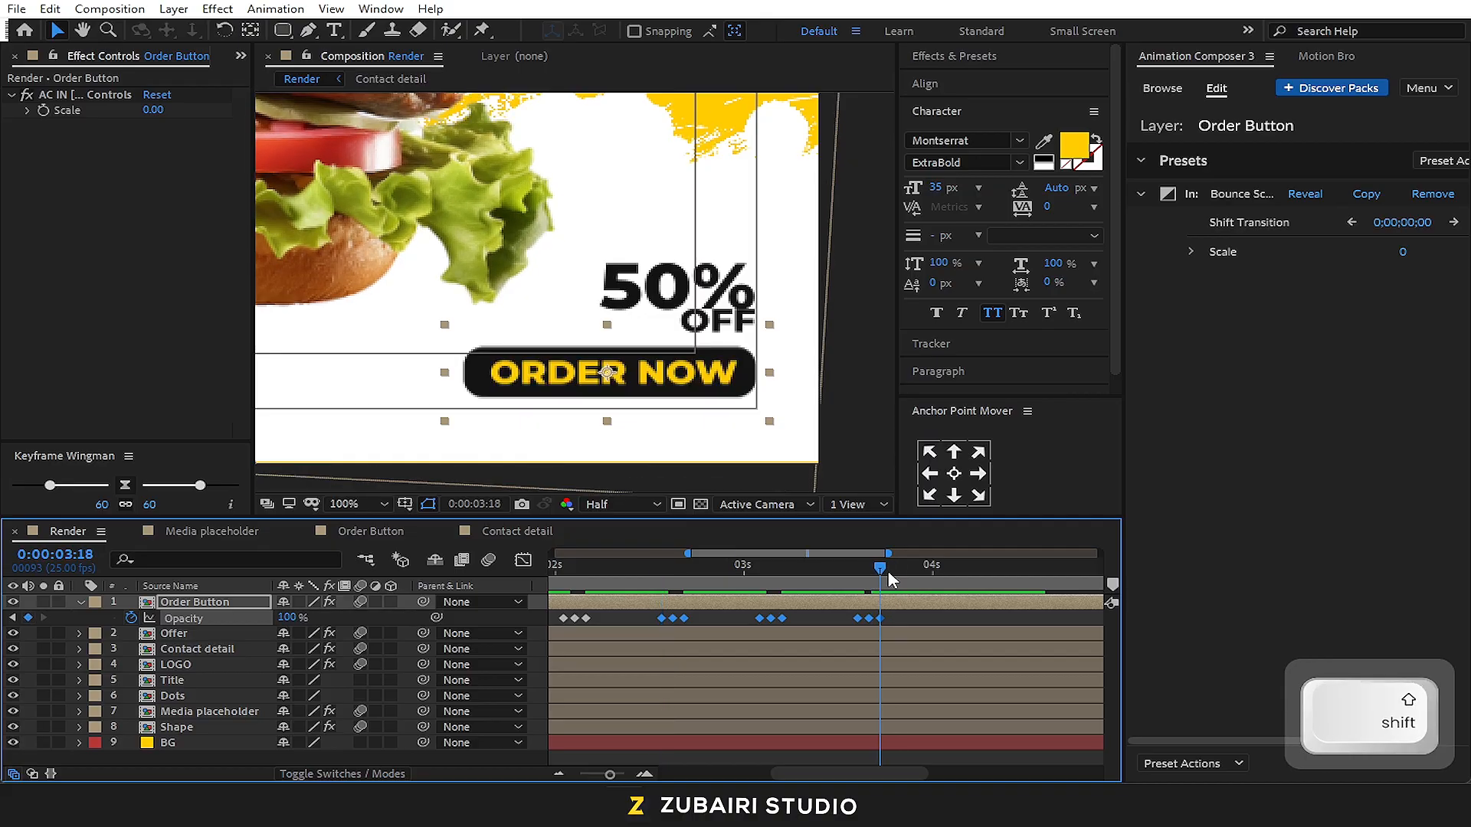
{"action": "key", "text": "shift+Page_Down"}
{"action": "key", "text": "ctrl+v"}
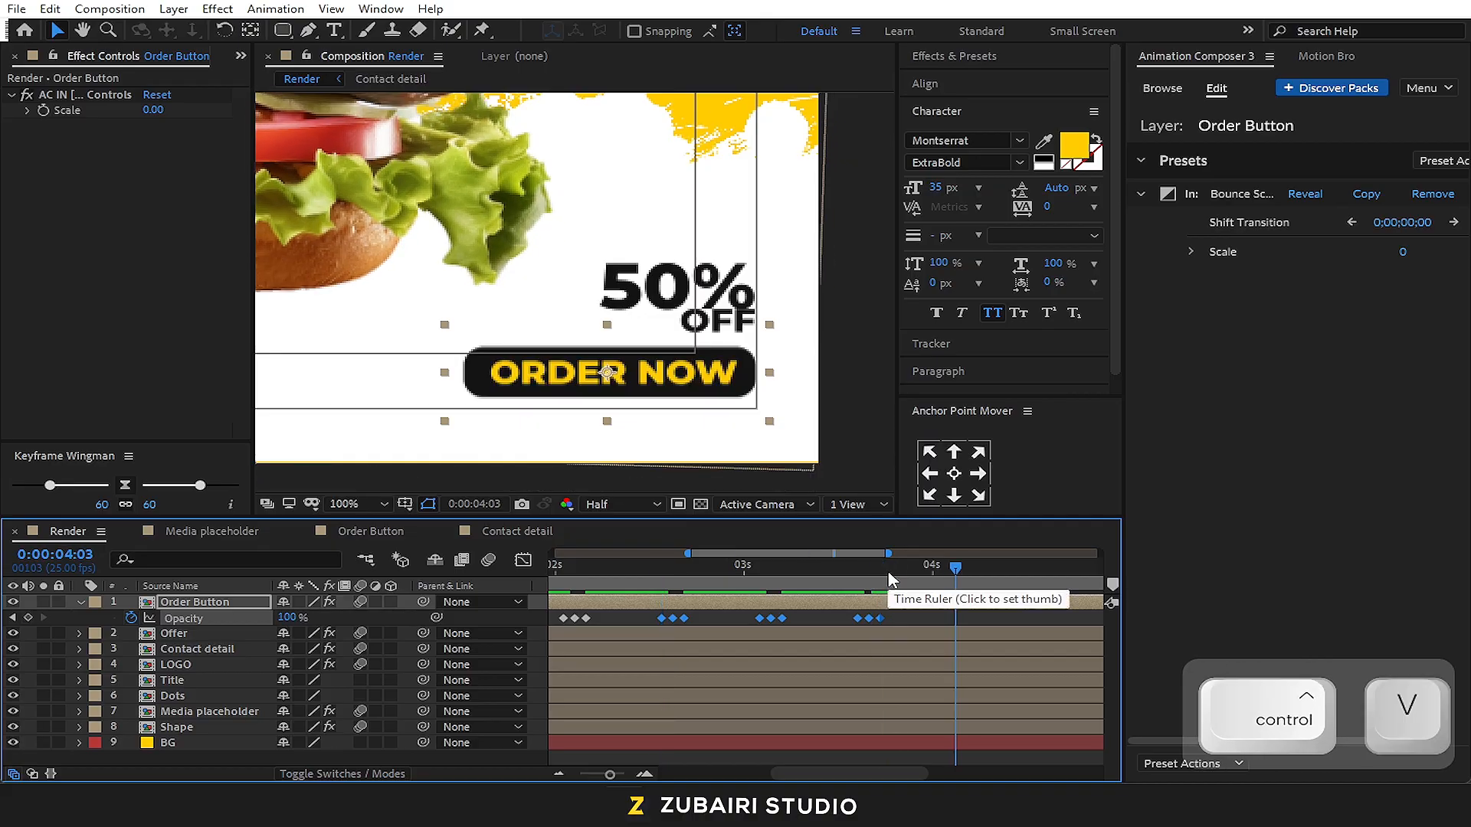
Paste the blink keyframes on the Order Button's Opacity at 0:00:05:17, ten frames past the last keyframe
{"action": "scroll", "coordinate": [752, 625], "scroll_direction": "down", "scroll_amount": 1, "text": "alt"}
{"action": "scroll", "coordinate": [977, 603], "scroll_direction": "up", "scroll_amount": 1, "text": "alt"}
{"action": "left_click", "coordinate": [950, 570], "text": "shift"}
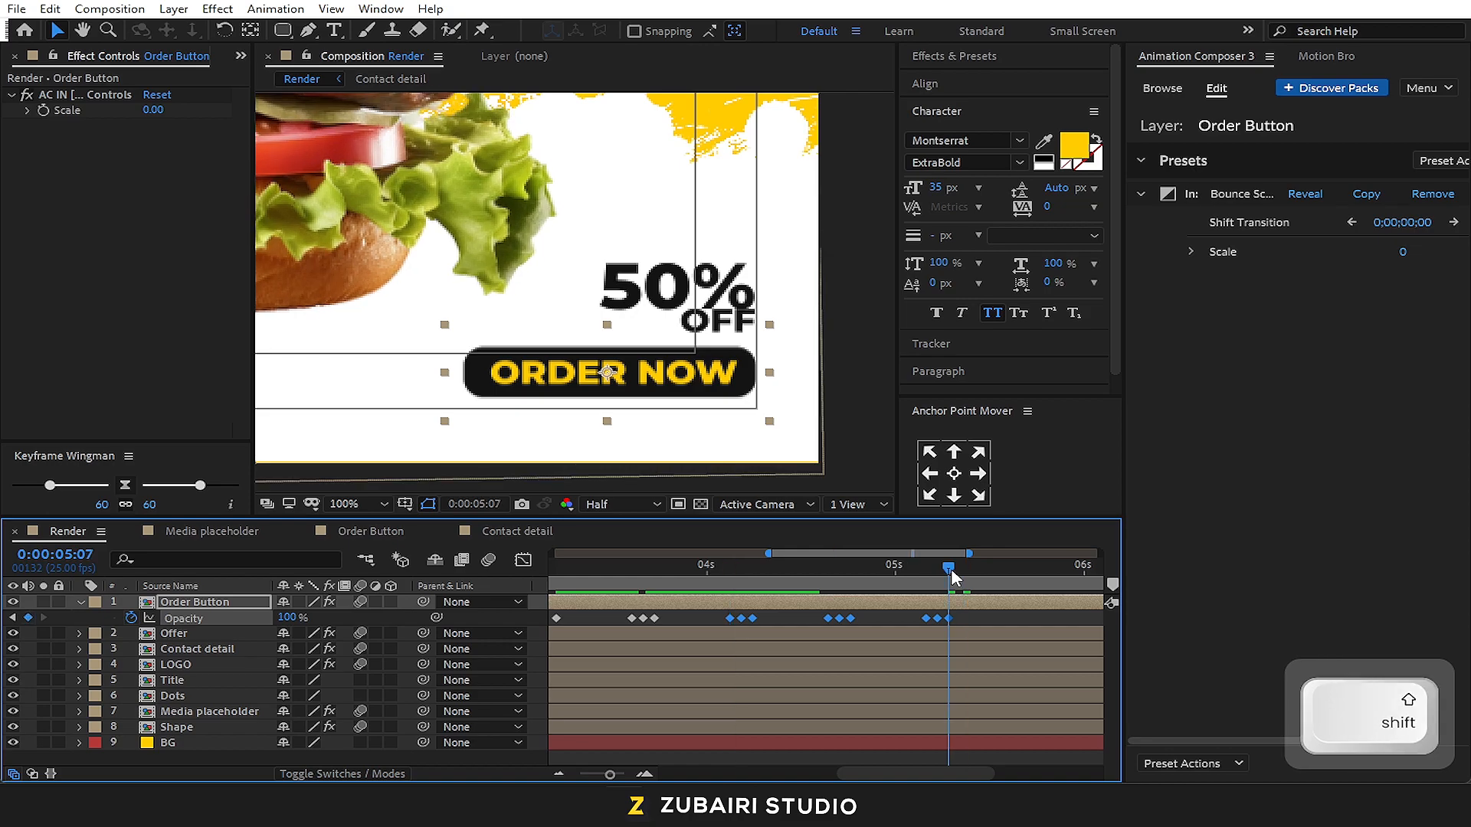
{"action": "key", "text": "shift+Page_Down"}
{"action": "key", "text": "ctrl+v"}
Paste the Opacity blink keyframes once more at 0:00:07:06 so the Order Button blinks up to the composition's end
{"action": "scroll", "coordinate": [898, 638], "scroll_direction": "down", "scroll_amount": 2, "text": "alt"}
{"action": "scroll", "coordinate": [988, 590], "scroll_direction": "up", "scroll_amount": 3, "text": "alt"}
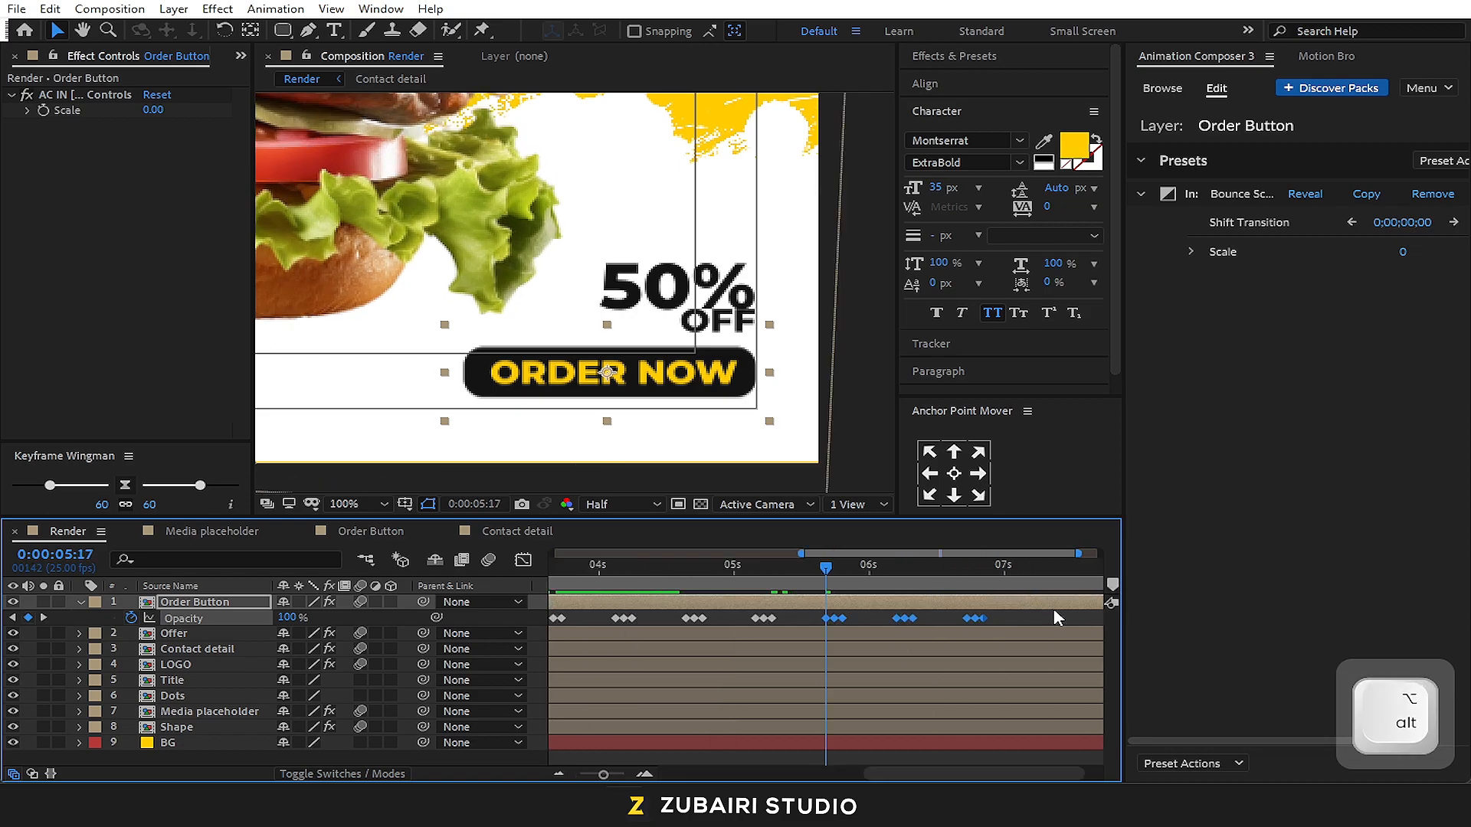
{"action": "left_click", "coordinate": [920, 573], "text": "shift"}
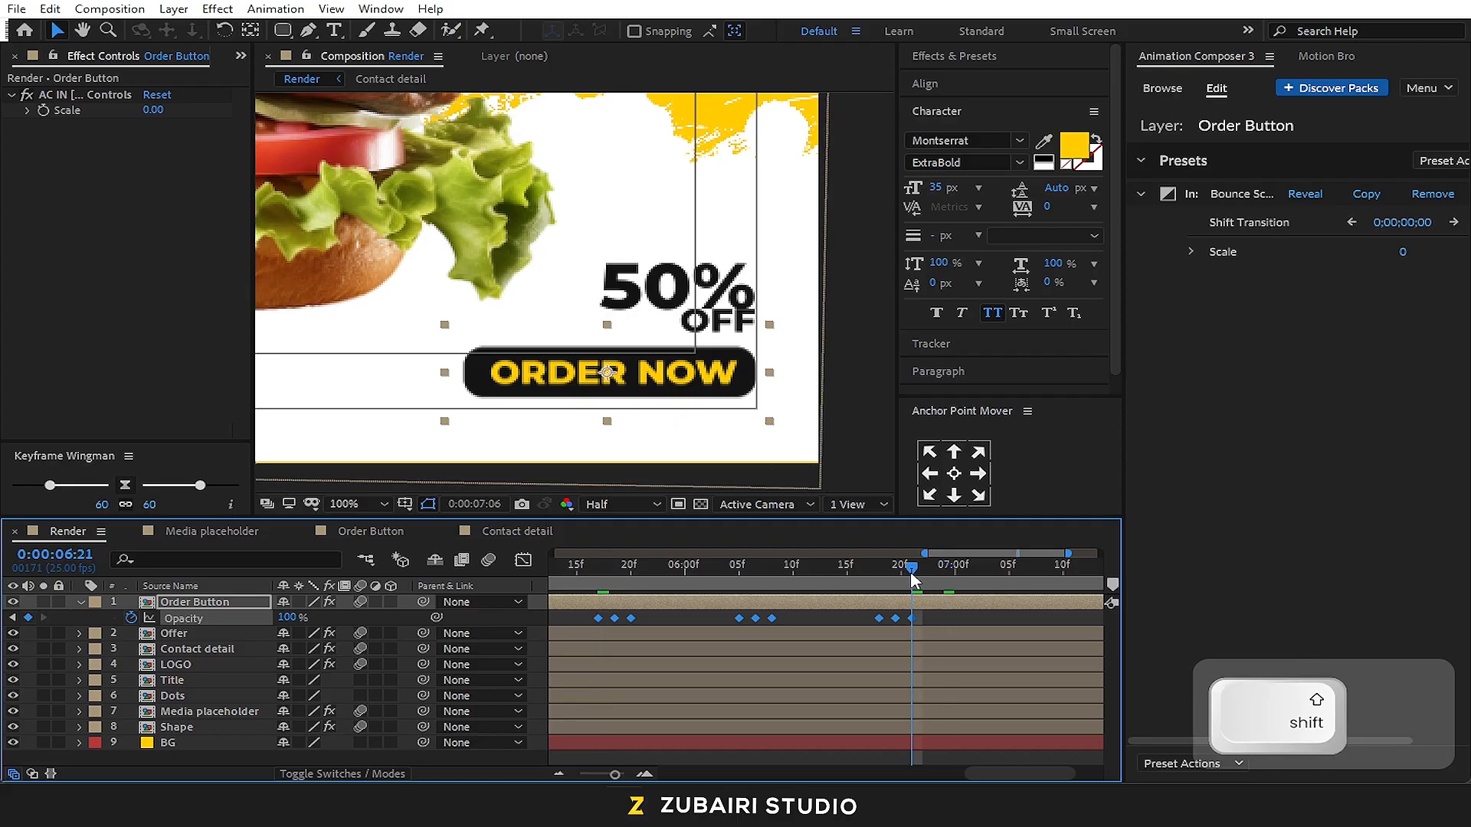
{"action": "key", "text": "shift+Page_Down"}
{"action": "key", "text": "ctrl+v"}
{"action": "scroll", "coordinate": [919, 641], "scroll_direction": "down", "scroll_amount": 4, "text": "alt"}
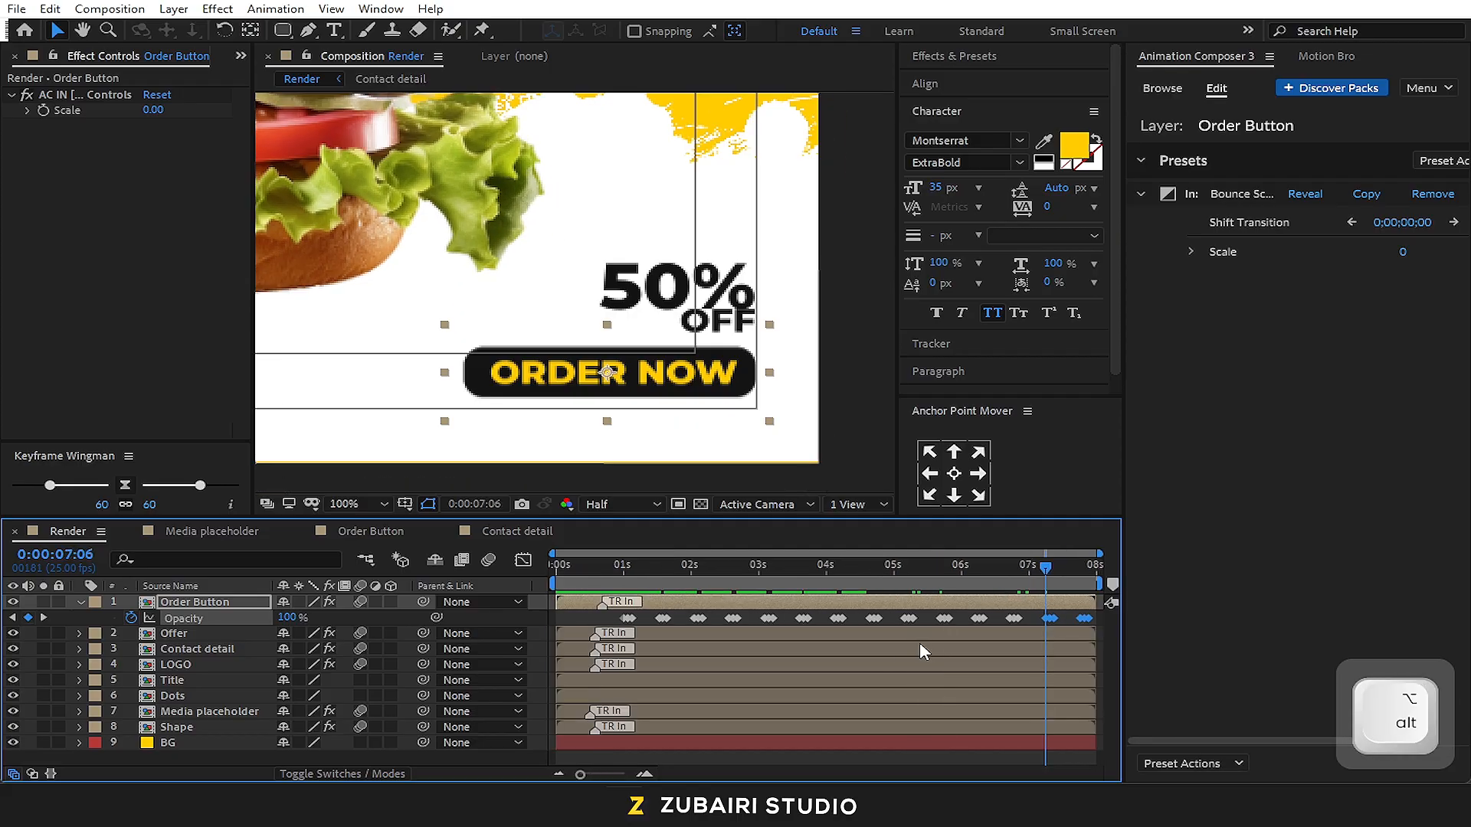
Preview the Order Button's blink animation in the Render composition, starting playback from 0:00:00:24
{"action": "left_click", "coordinate": [622, 582]}
{"action": "key", "text": "space"}
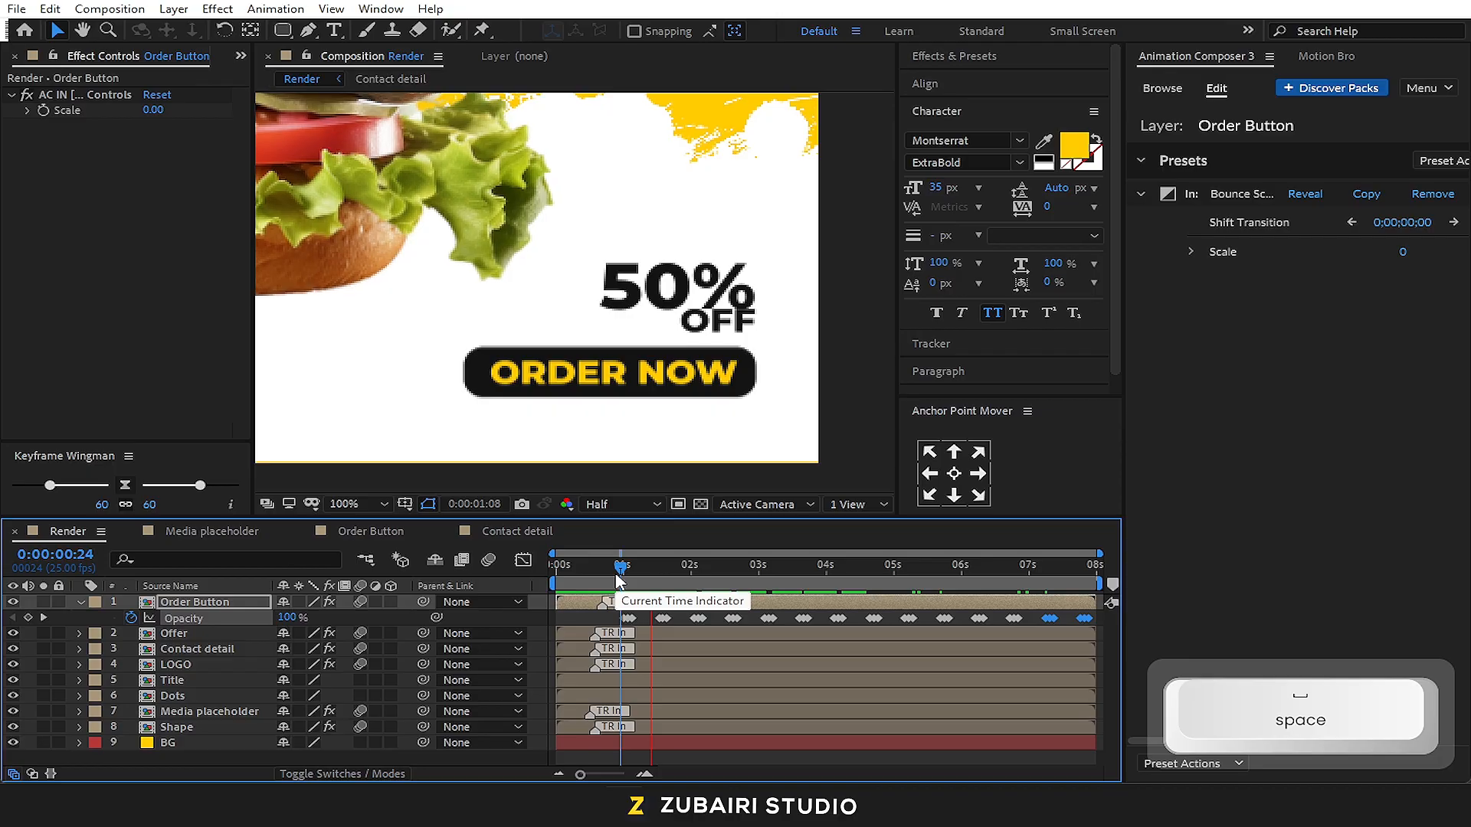
{"action": "scroll", "coordinate": [779, 415], "scroll_direction": "down", "scroll_amount": 2, "text": "alt"}
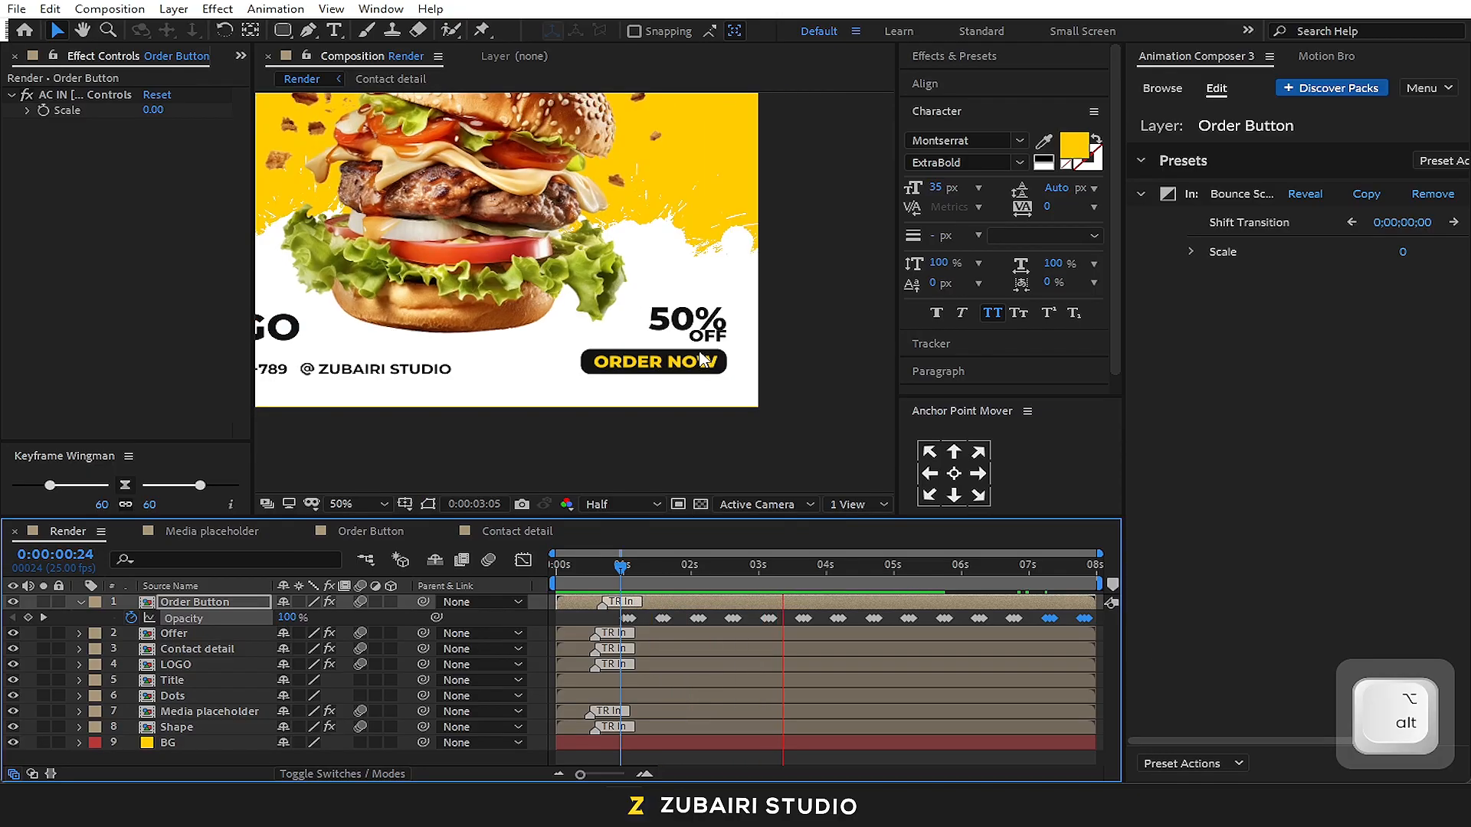
{"action": "key", "text": "space"}
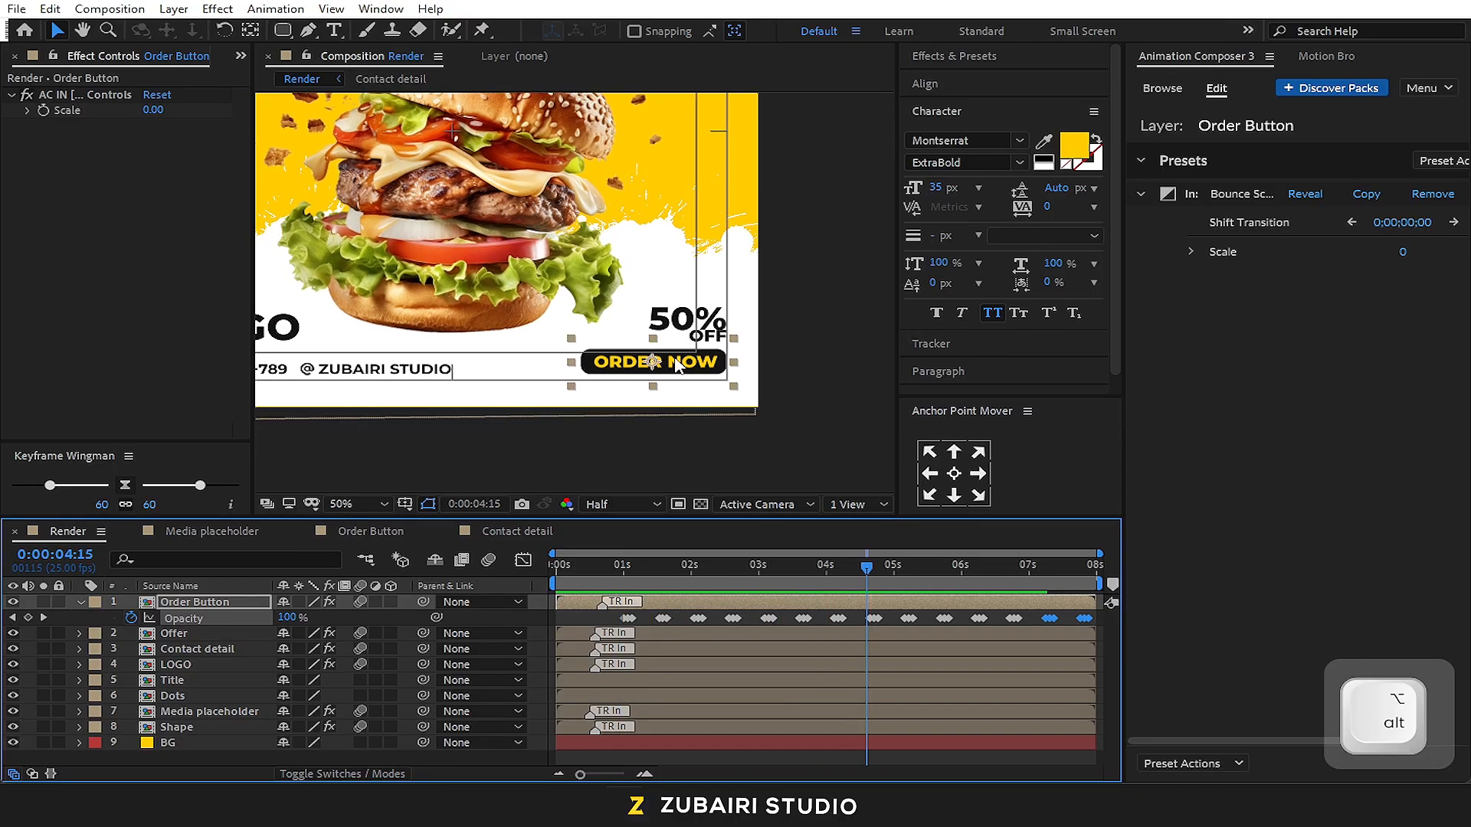
Play the Render composition from 0:00:00:00 to review the full-frame intro animation up to 0:00:02:14
{"action": "scroll", "coordinate": [473, 206], "scroll_direction": "down", "scroll_amount": 1, "text": "alt"}
{"action": "scroll", "coordinate": [485, 210], "scroll_direction": "up", "scroll_amount": 1, "text": "alt"}
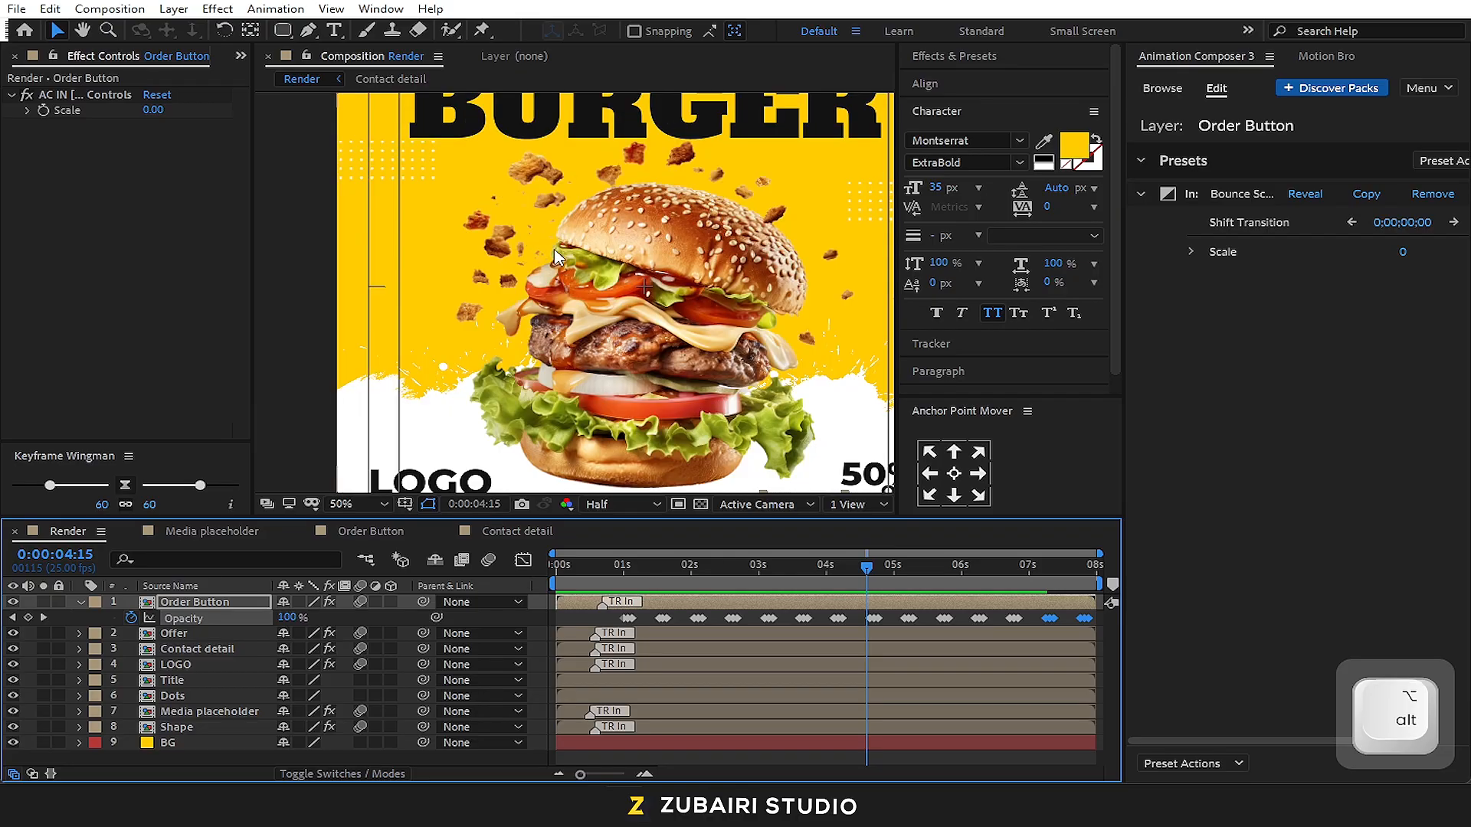
{"action": "left_click", "coordinate": [365, 505]}
{"action": "left_click", "coordinate": [379, 192]}
{"action": "left_click_drag", "start_coordinate": [616, 568], "coordinate": [519, 570]}
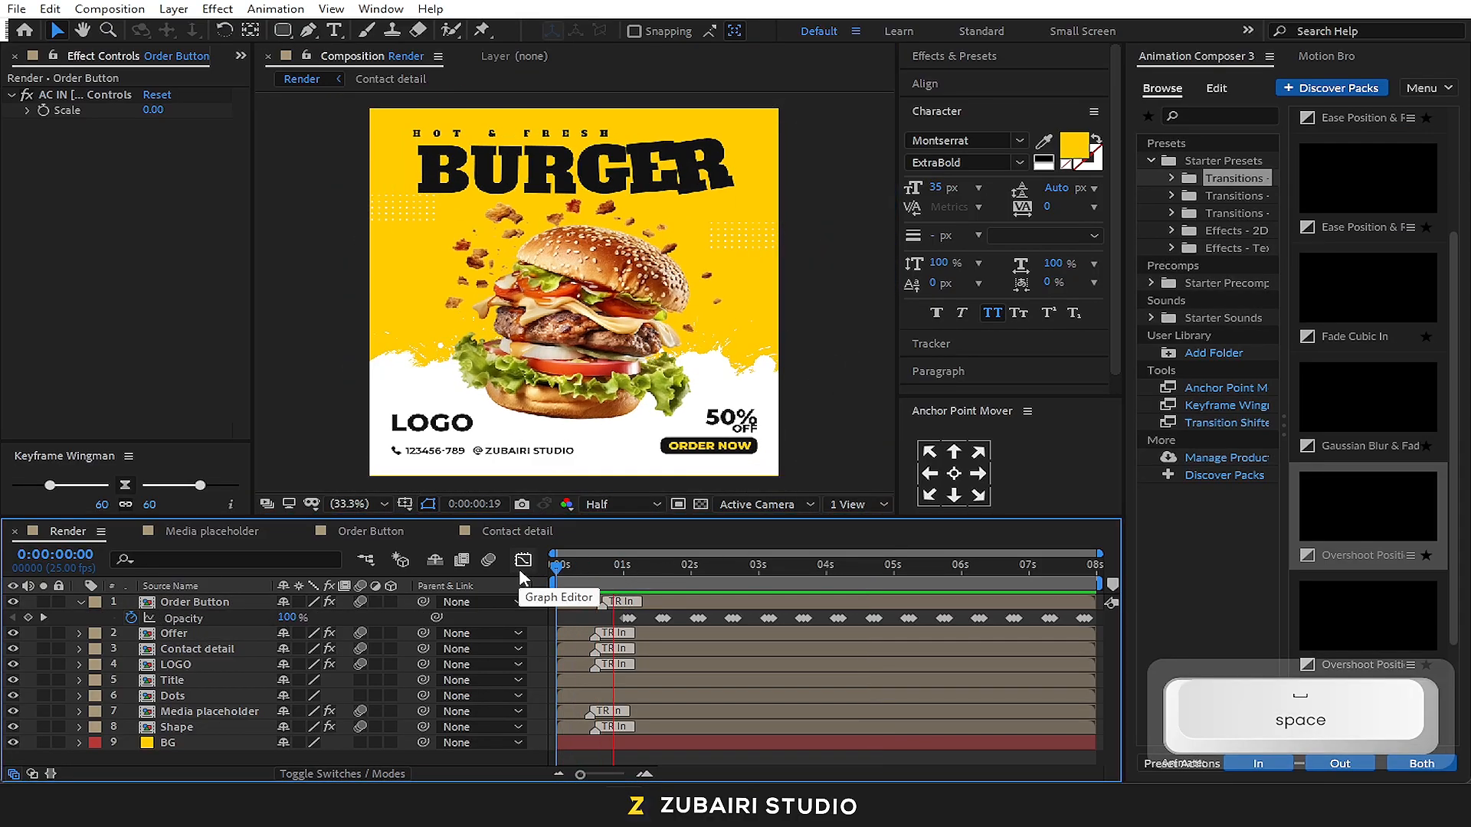
{"action": "key", "text": "space"}
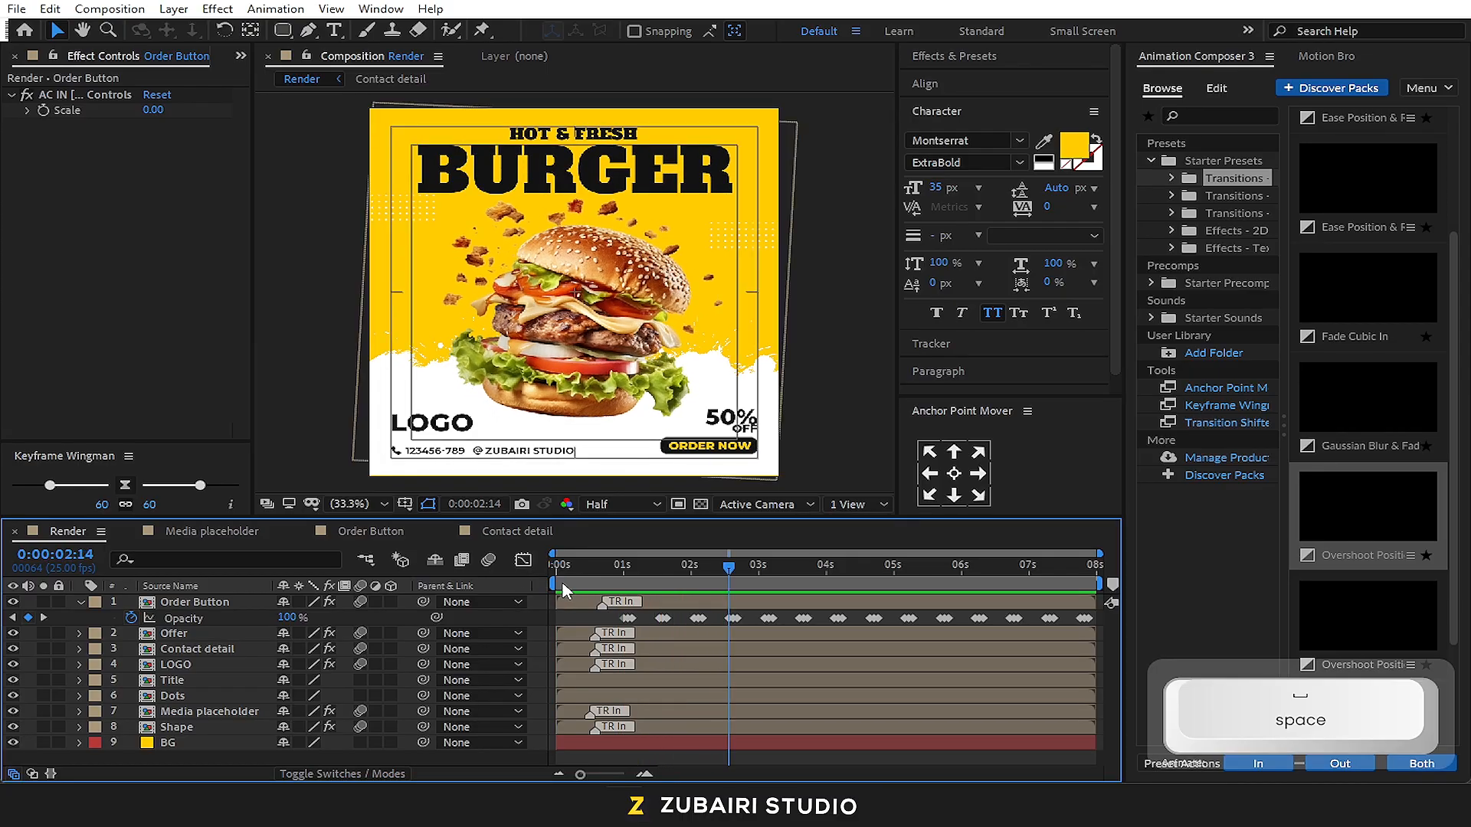